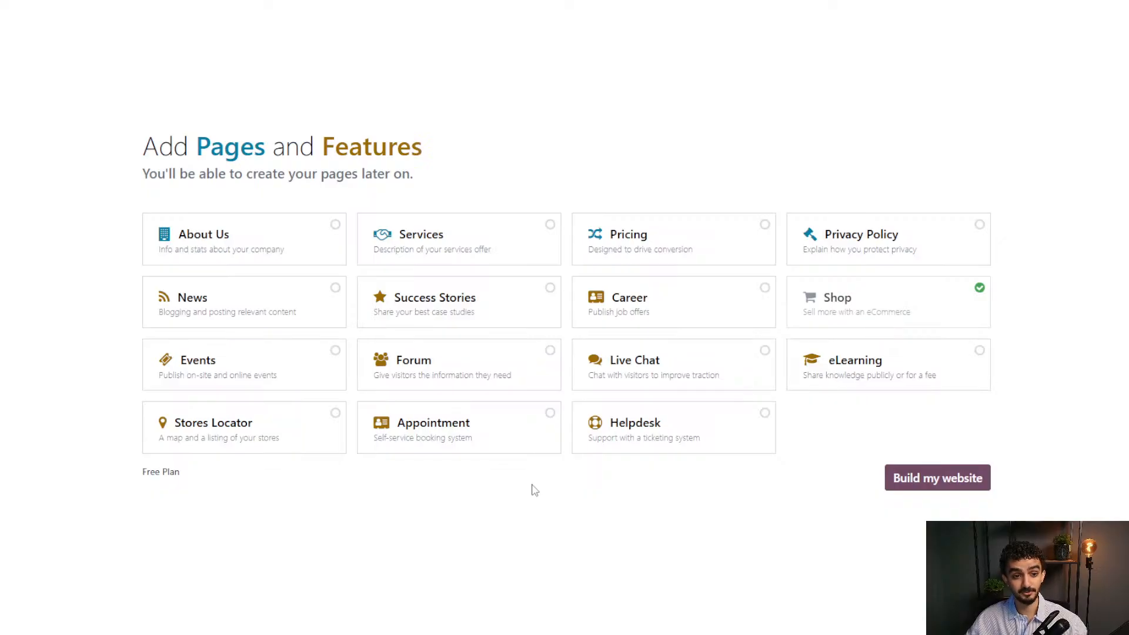
# Select the About Us, Pricing, Success Stories and Stores Locator pages and generate the site.
pyautogui.click(285, 239)
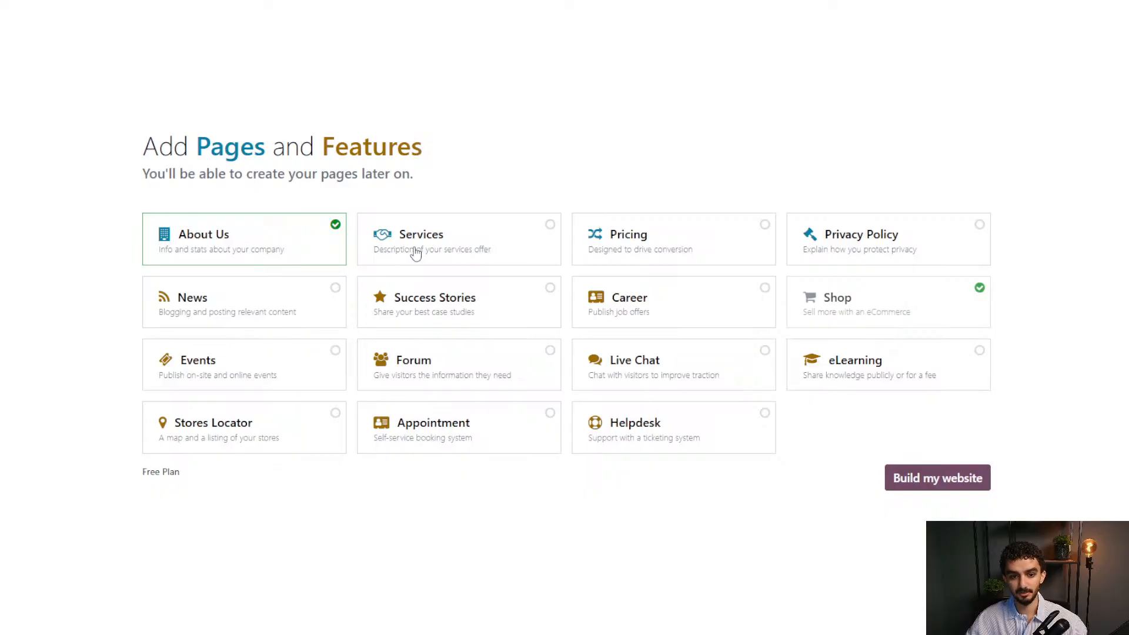
pyautogui.click(640, 248)
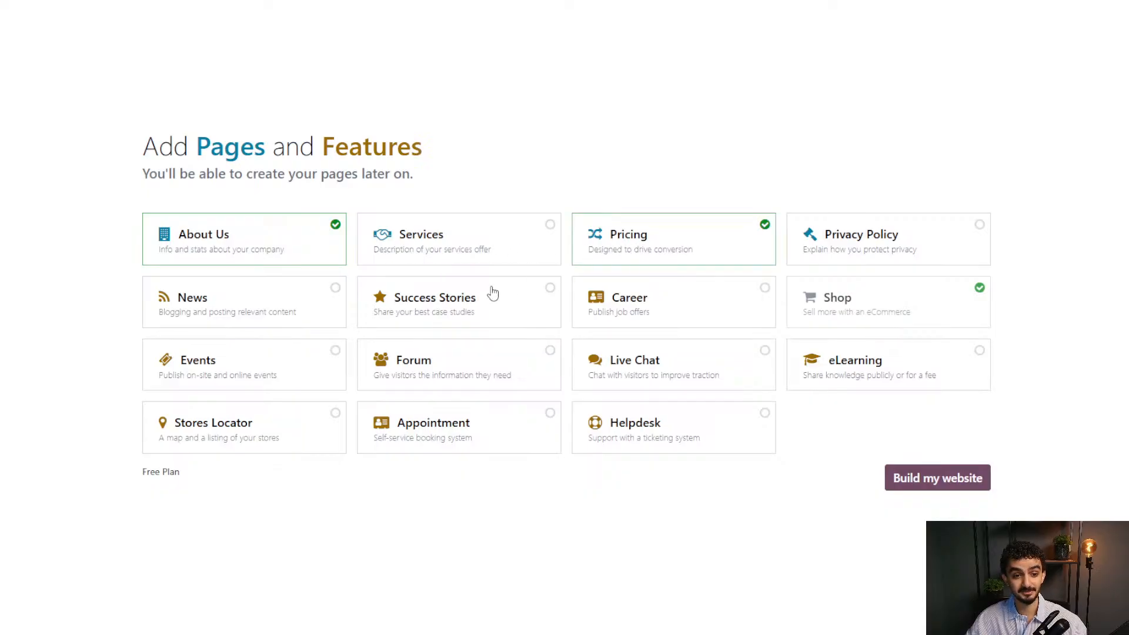
pyautogui.click(398, 320)
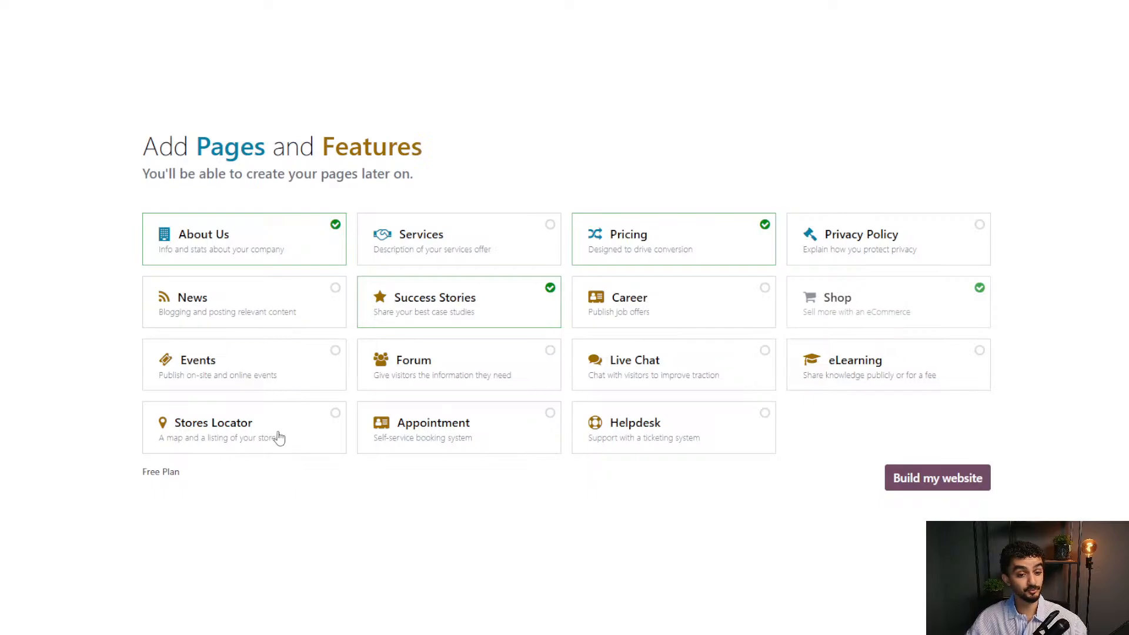
pyautogui.click(278, 438)
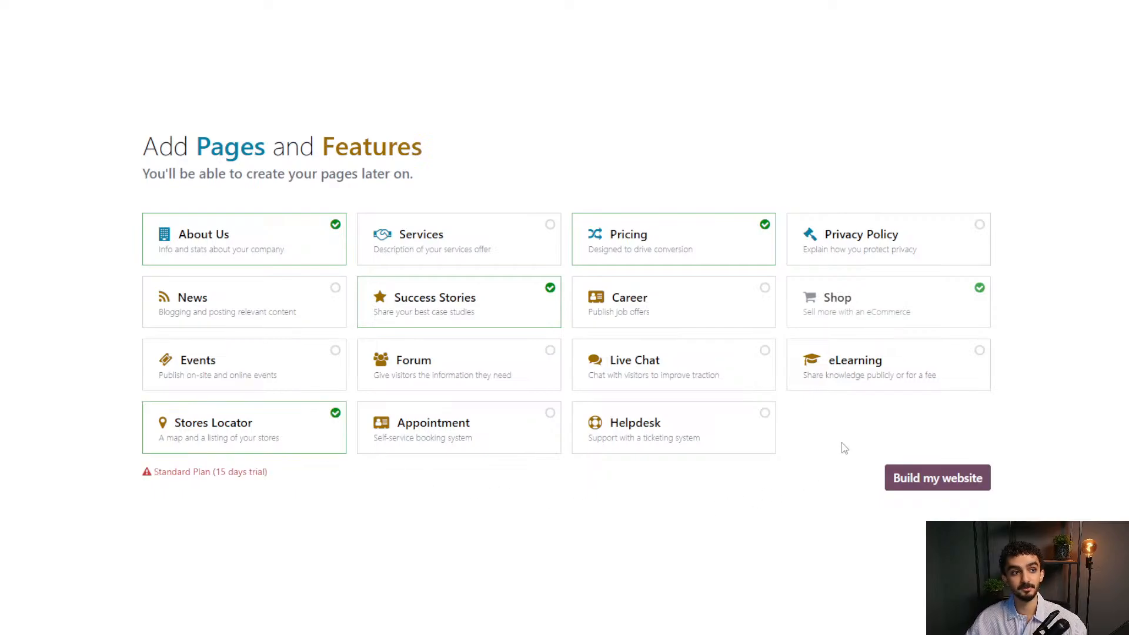
pyautogui.click(925, 473)
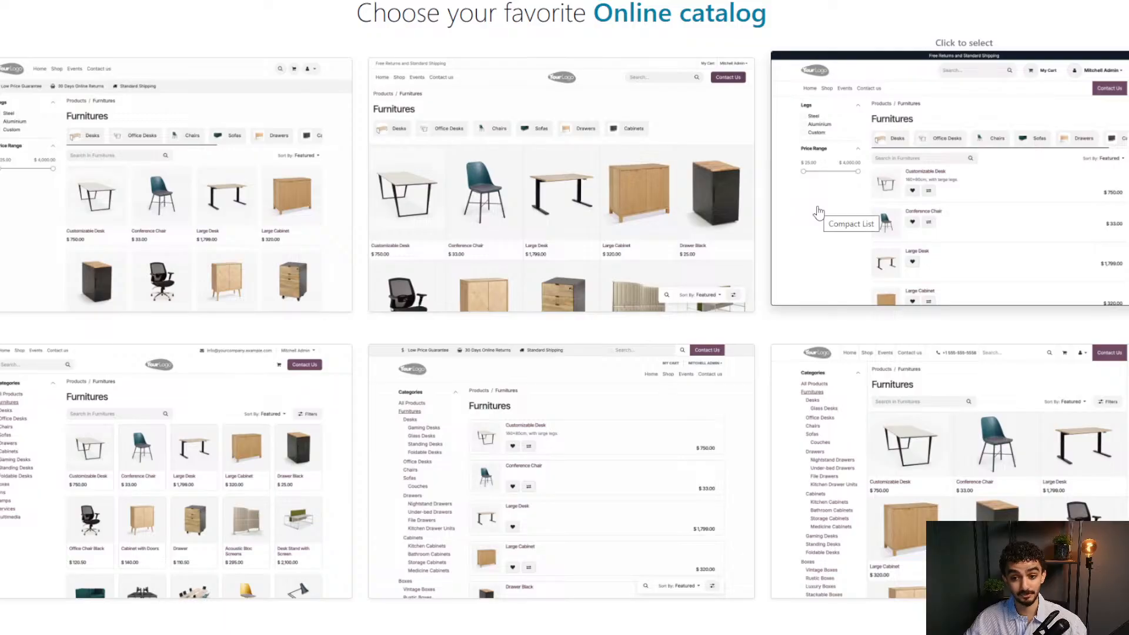
# Choose the Compact List catalog layout and the multi-image product page layout.
pyautogui.click(920, 191)
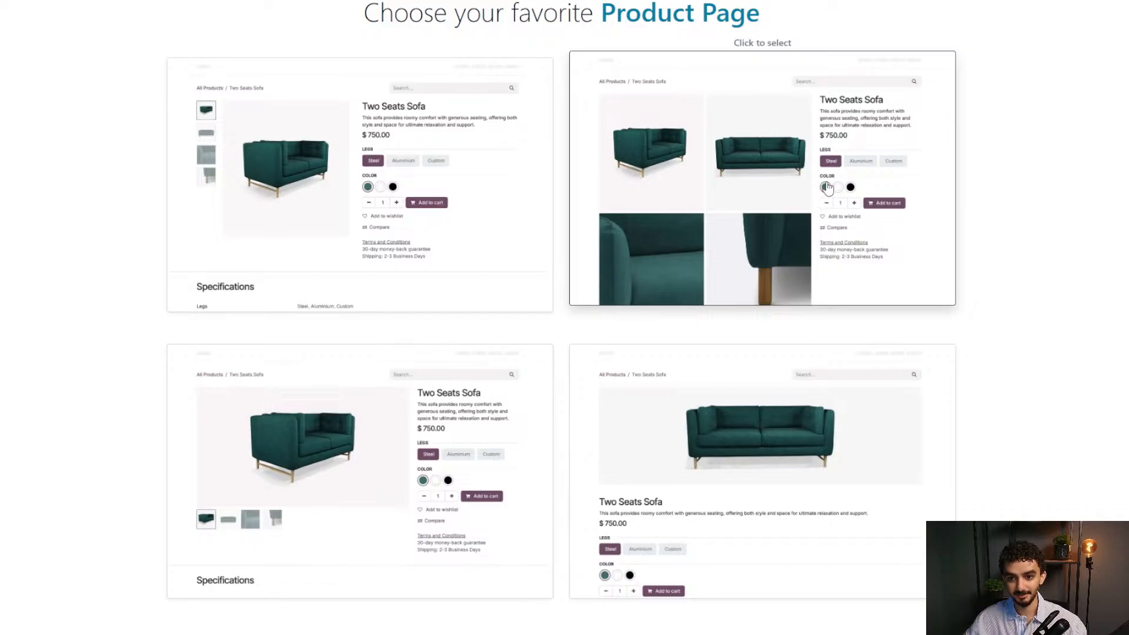
pyautogui.click(734, 198)
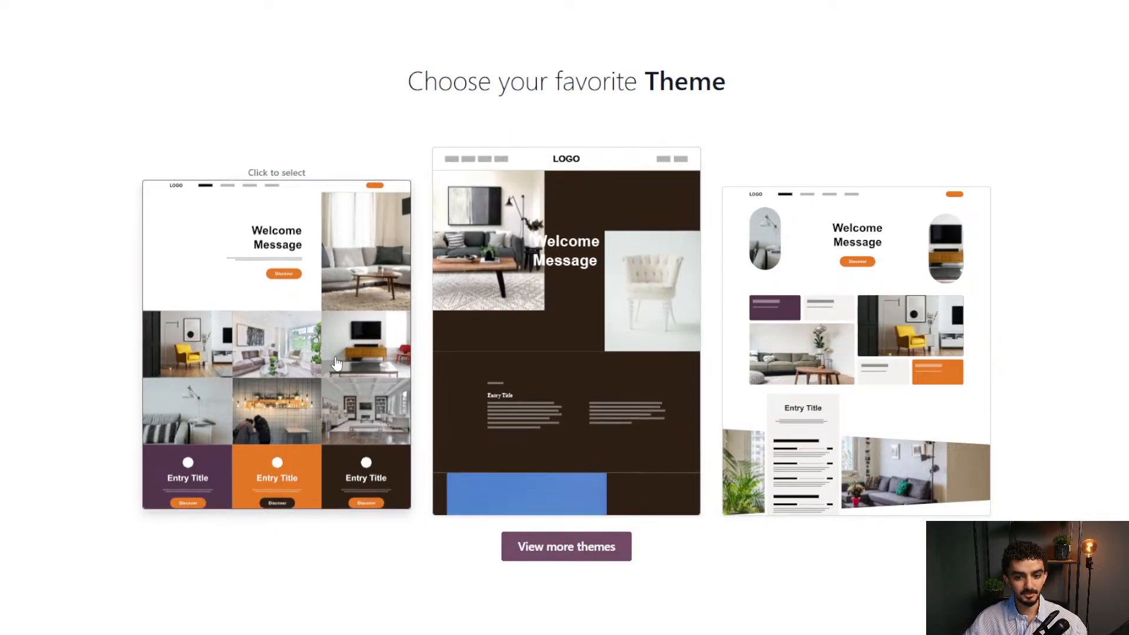
# Browse the expanded theme gallery and apply a theme card to generate the homepage.
pyautogui.click(578, 558)
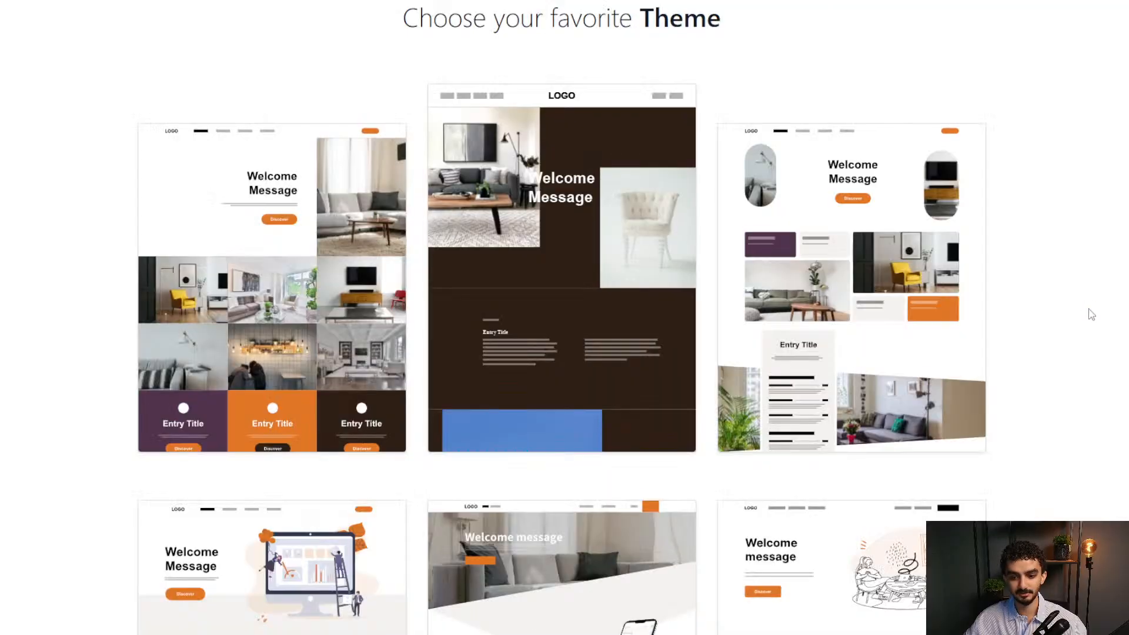
pyautogui.scroll(-10, 1090, 314)
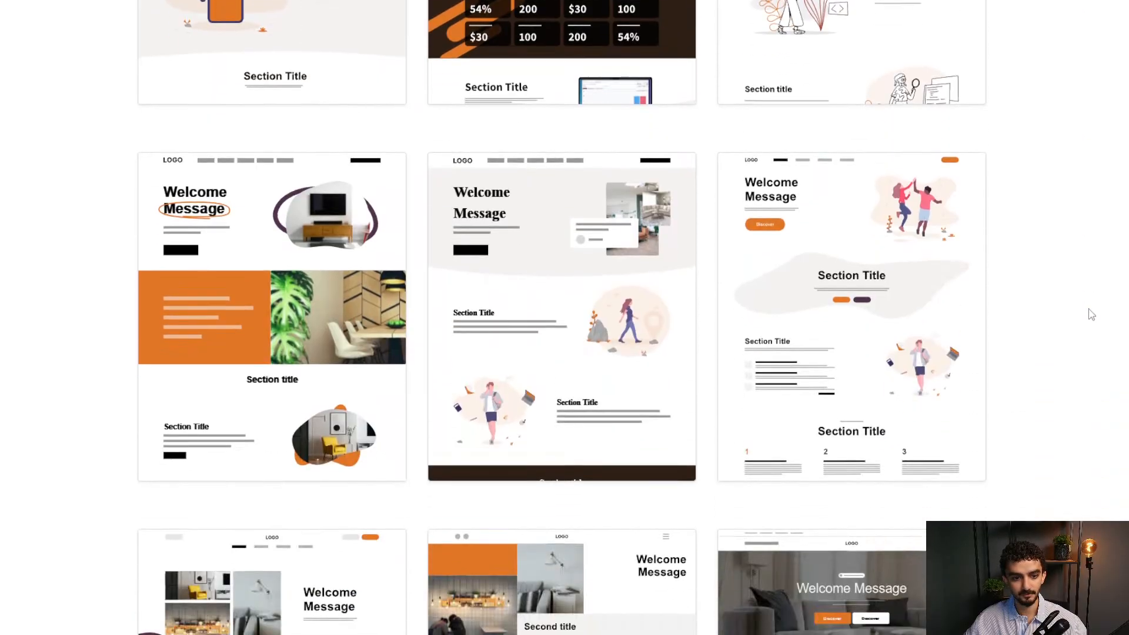
pyautogui.scroll(-8, 1091, 314)
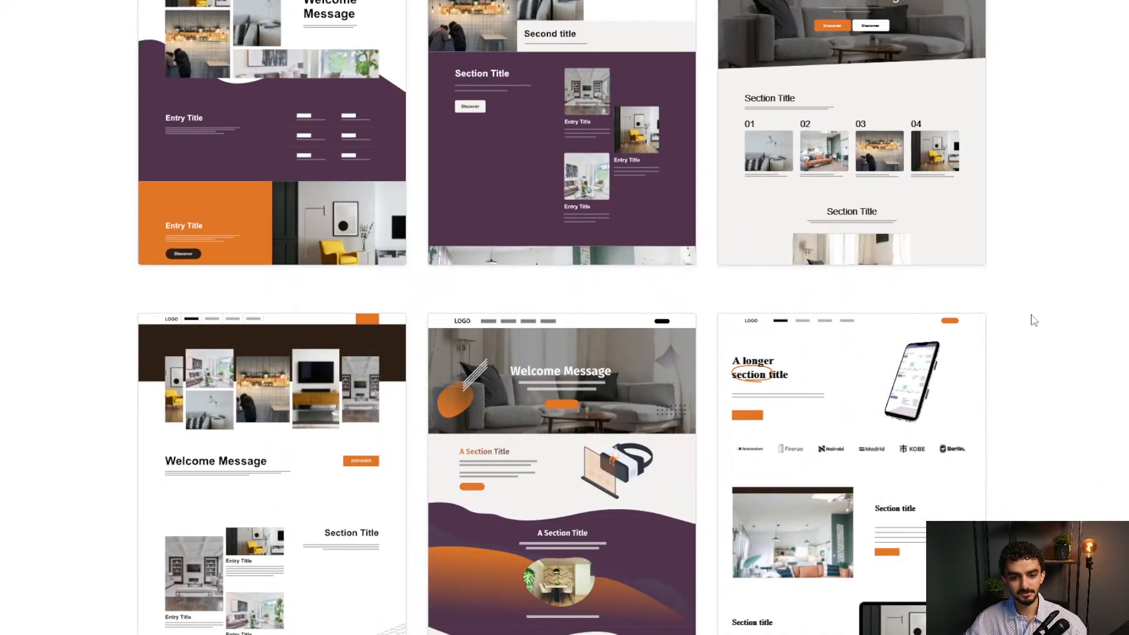
pyautogui.scroll(-7, 1034, 320)
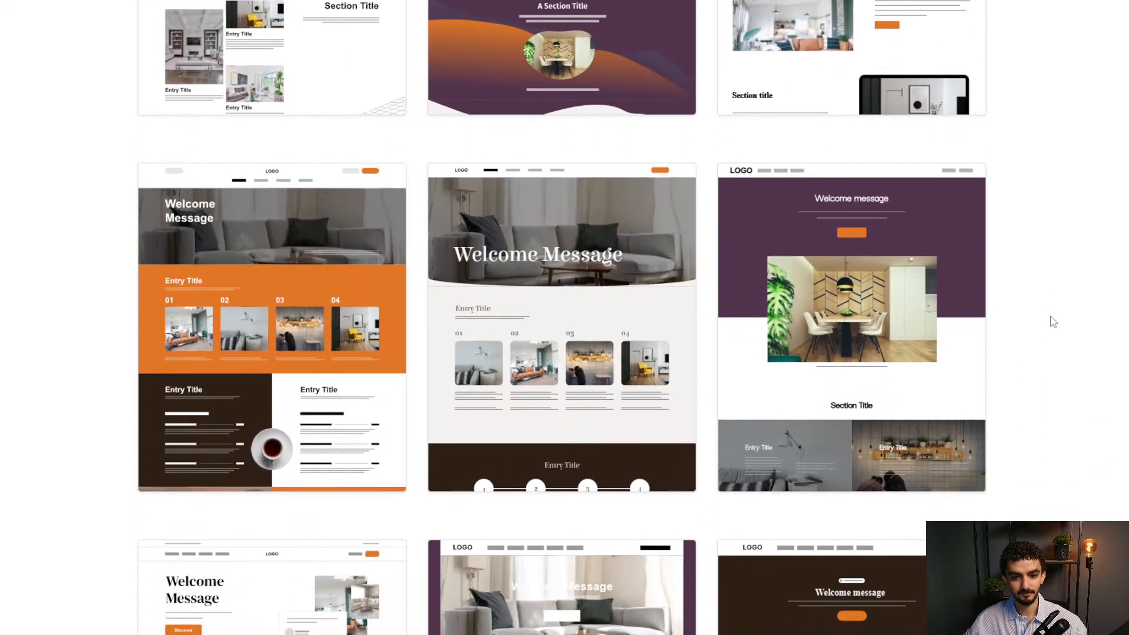
pyautogui.scroll(-2, 1053, 321)
pyautogui.scroll(-2, 1052, 321)
pyautogui.scroll(2, 1049, 322)
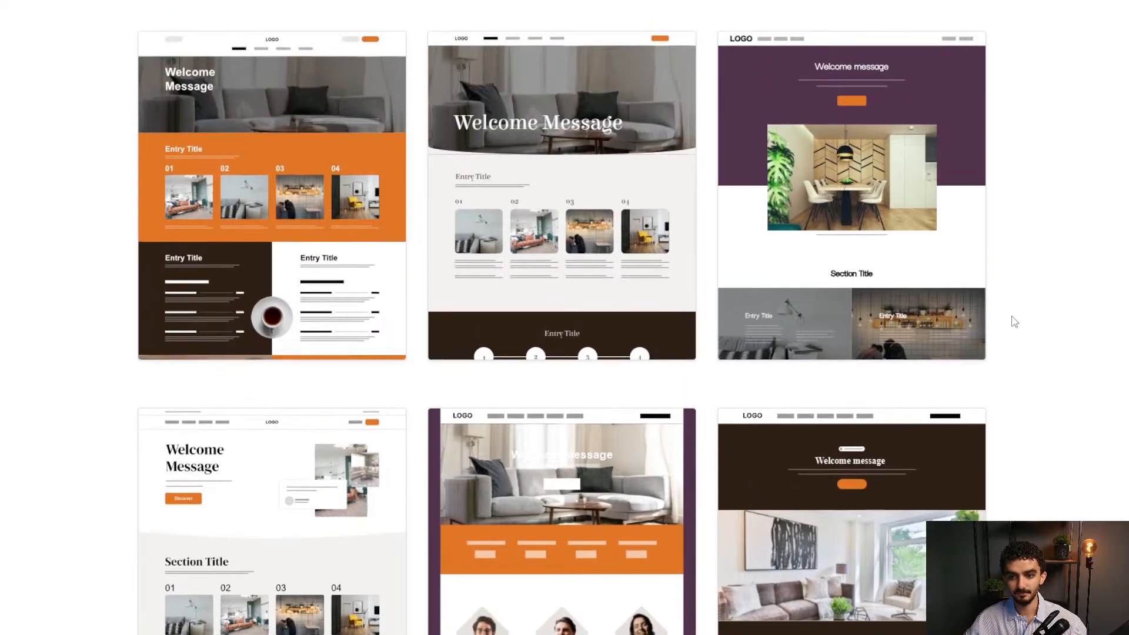
pyautogui.click(477, 341)
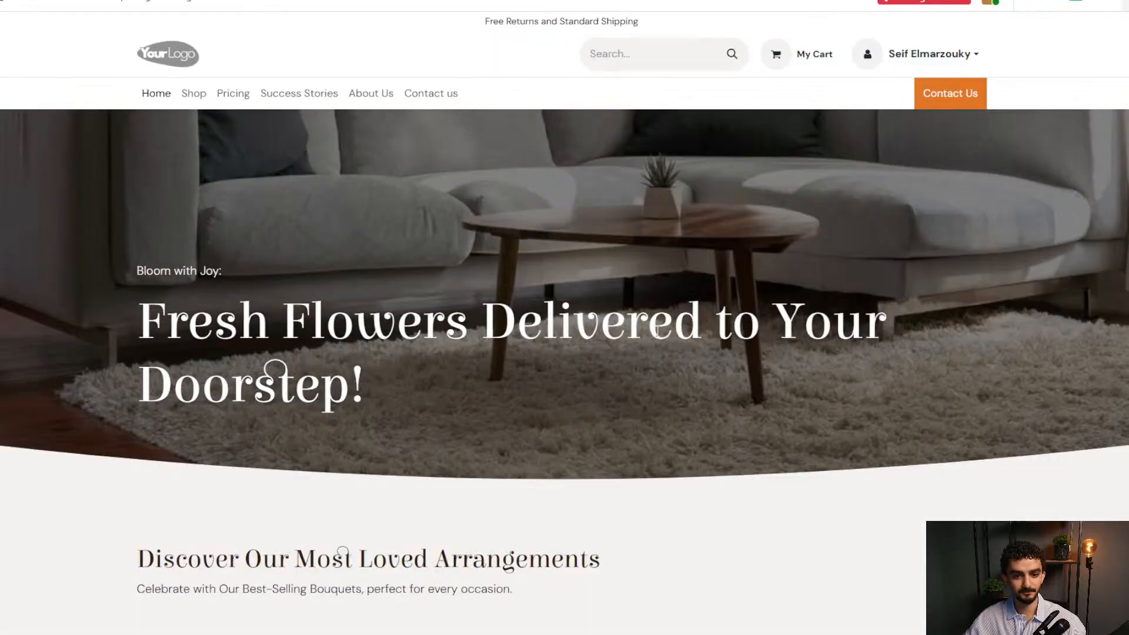
pyautogui.scroll(-5, 856, 299)
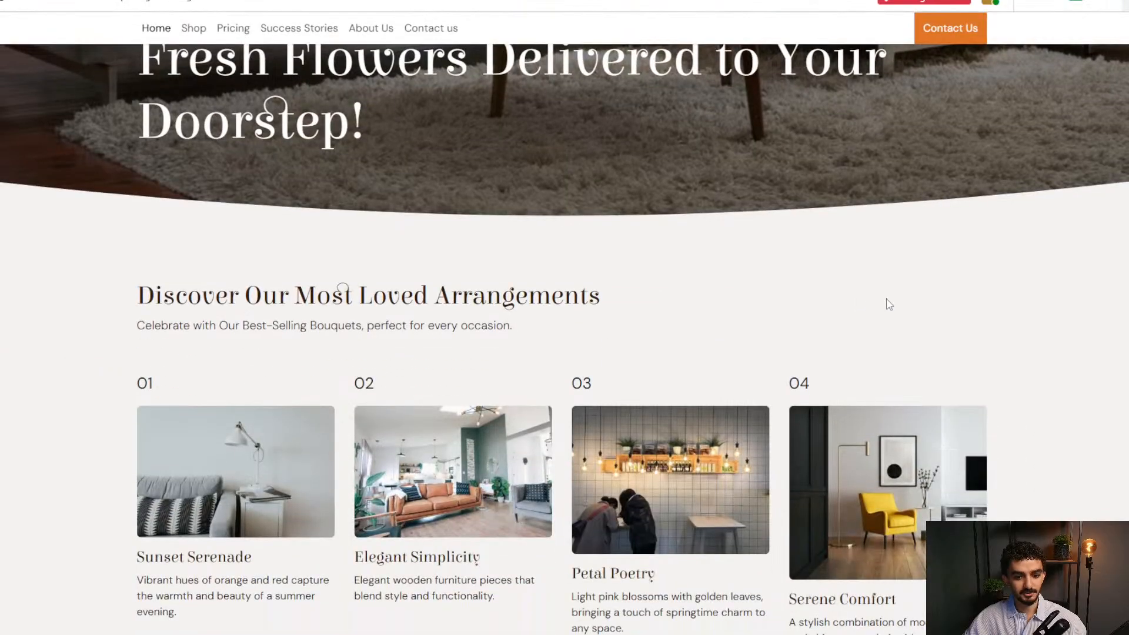
pyautogui.scroll(-7, 967, 306)
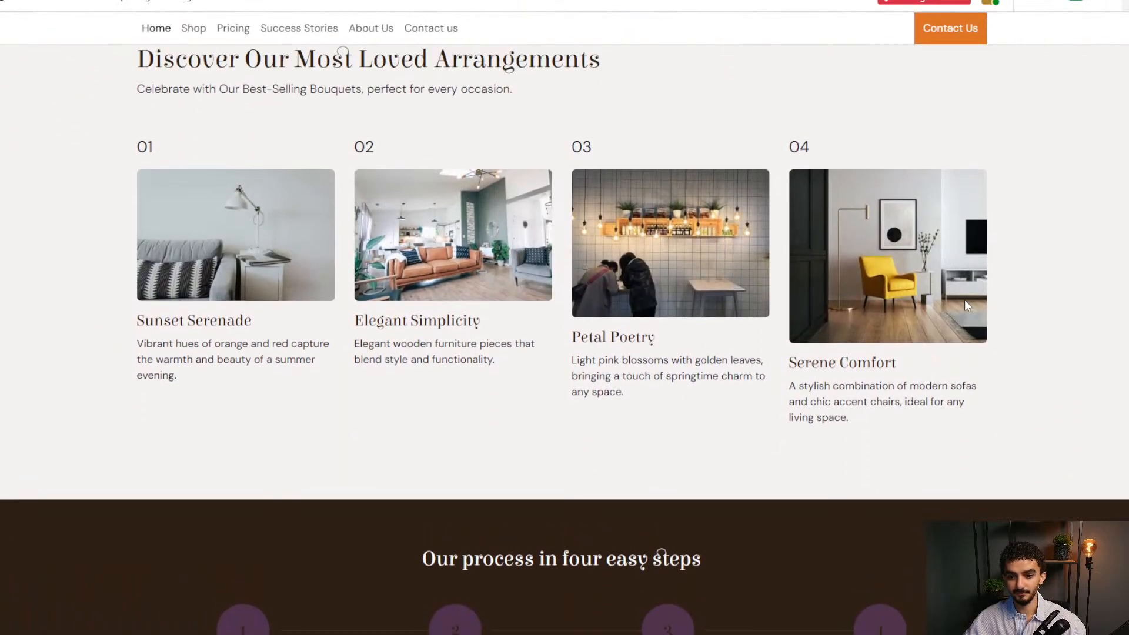
pyautogui.scroll(-9, 625, 378)
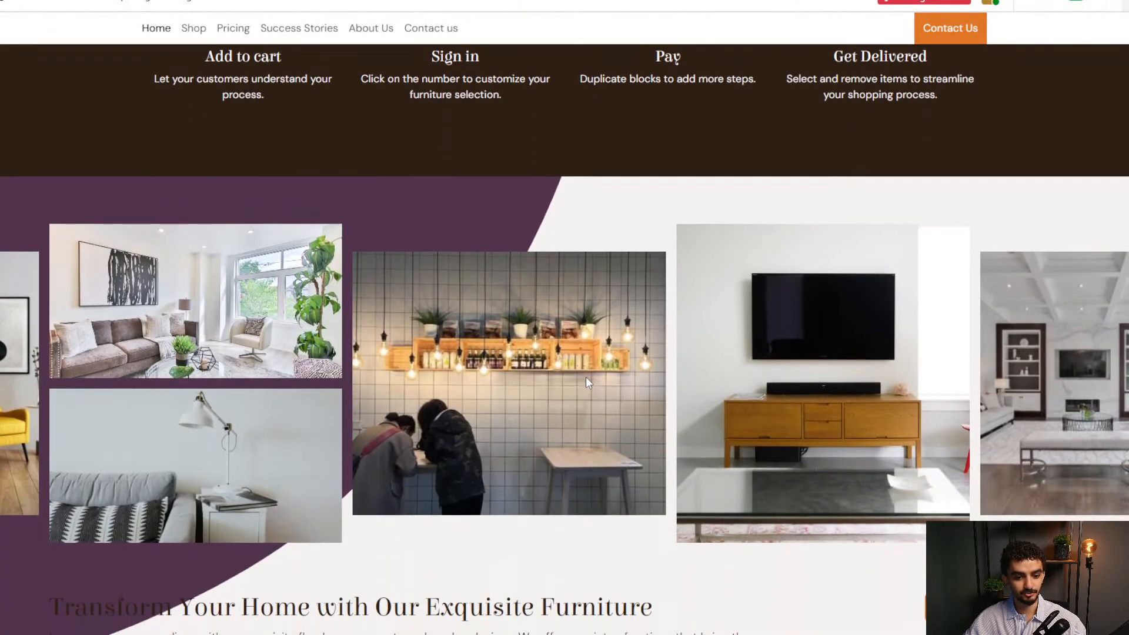
pyautogui.scroll(-8, 588, 382)
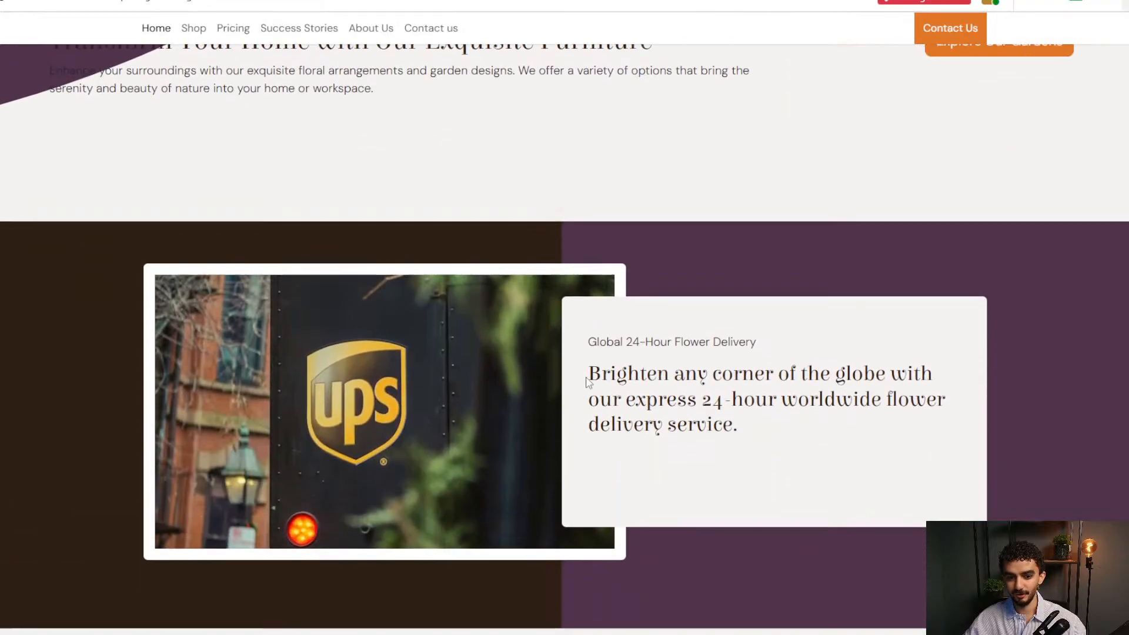
pyautogui.scroll(-8, 588, 383)
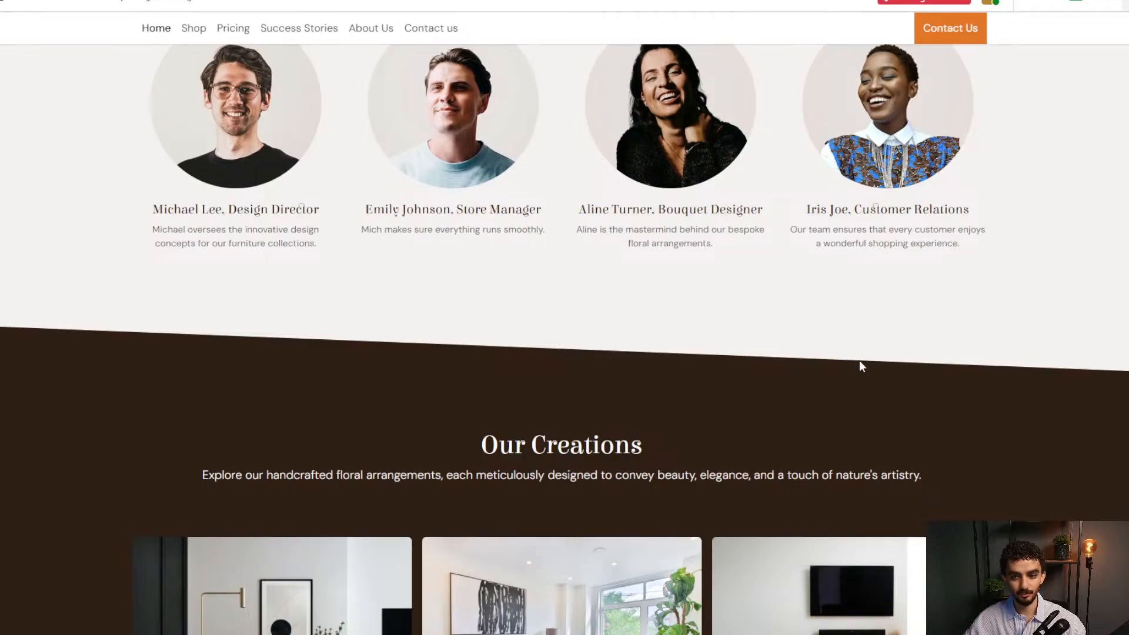
pyautogui.scroll(20, 564, 318)
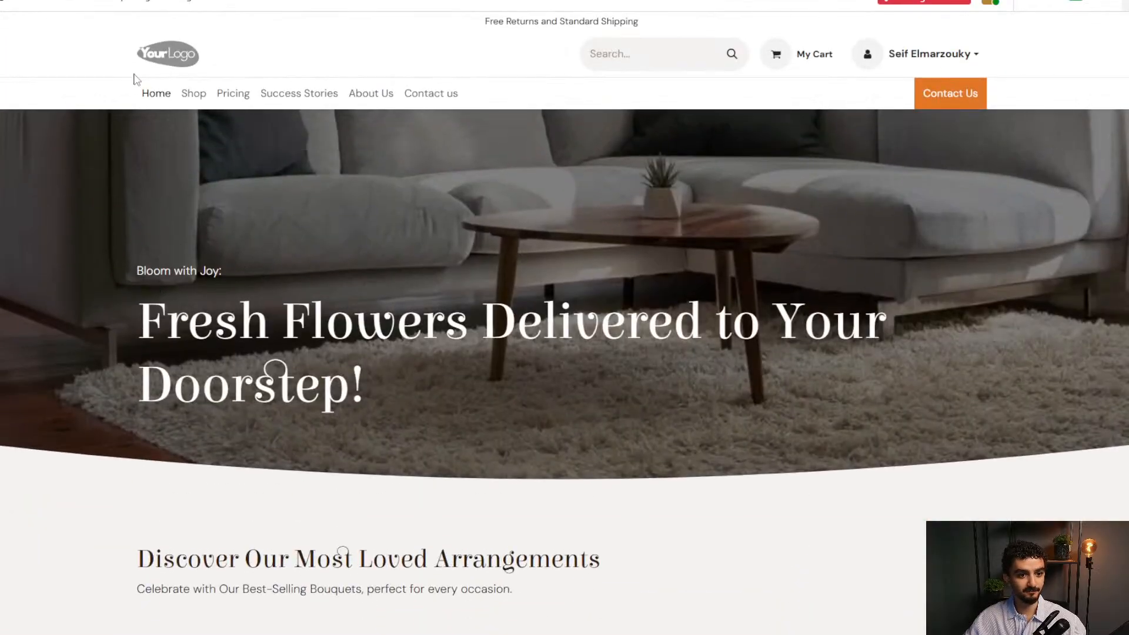
pyautogui.scroll(-7, 518, 433)
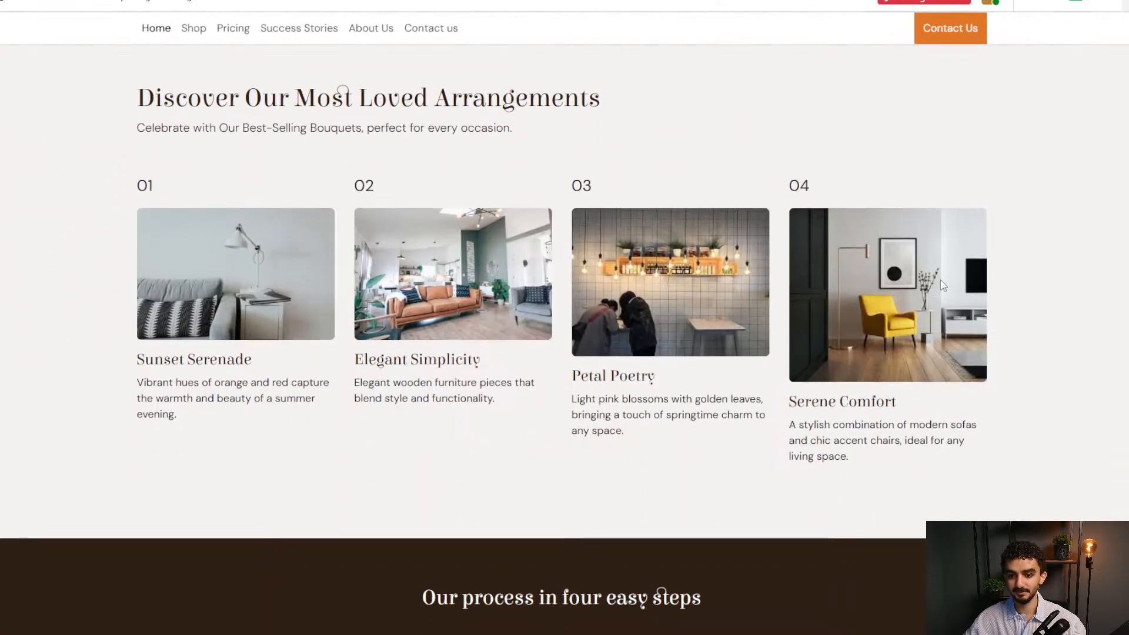
pyautogui.scroll(-6, 628, 337)
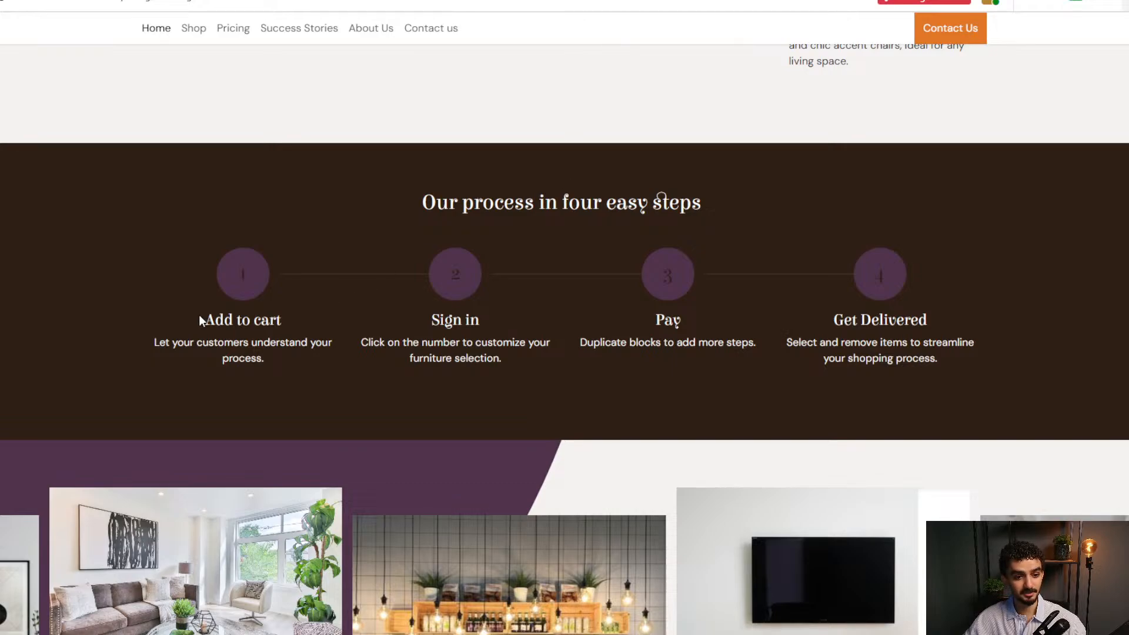
pyautogui.moveTo(196, 321); pyautogui.dragTo(988, 359)
pyautogui.click(986, 355)
pyautogui.scroll(-7, 245, 329)
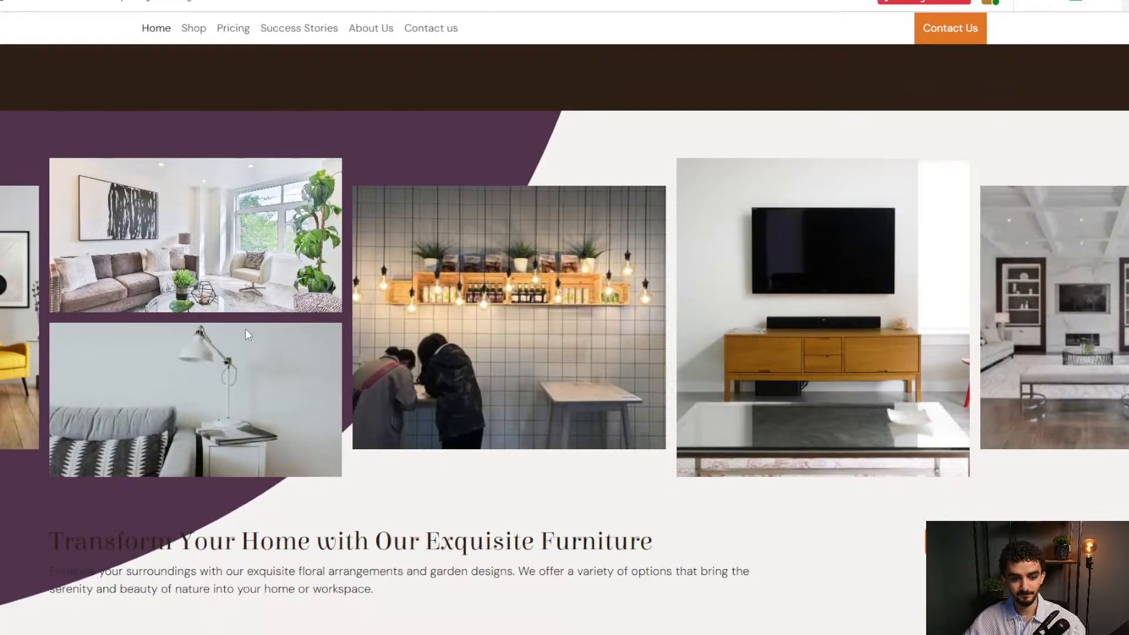
pyautogui.scroll(-13, 296, 328)
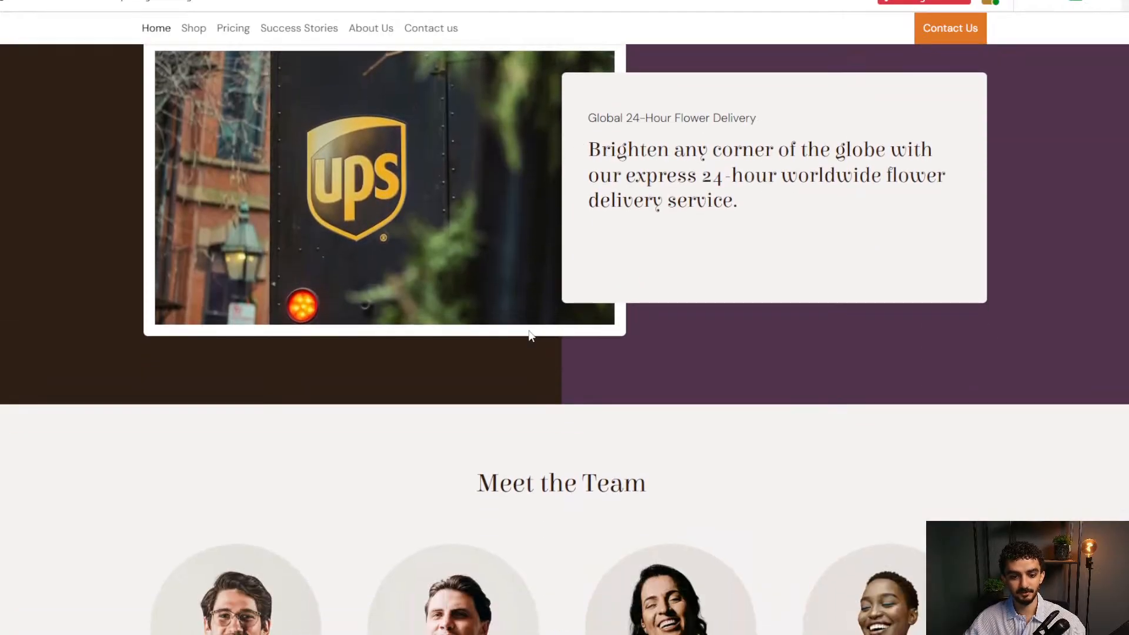
pyautogui.scroll(-2, 551, 448)
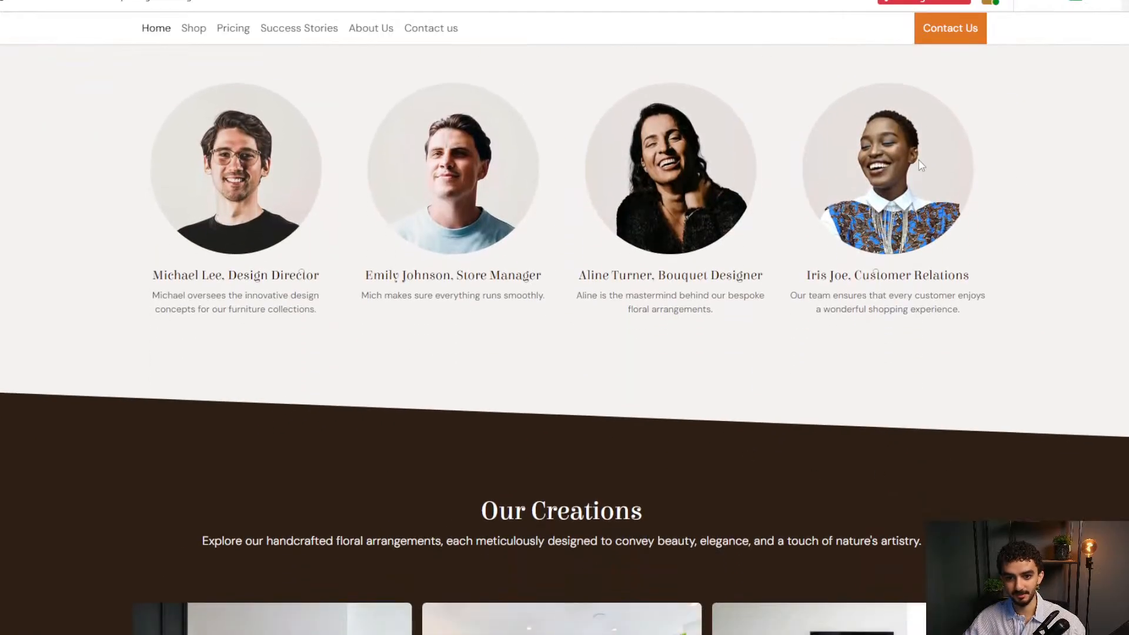
pyautogui.scroll(-16, 378, 504)
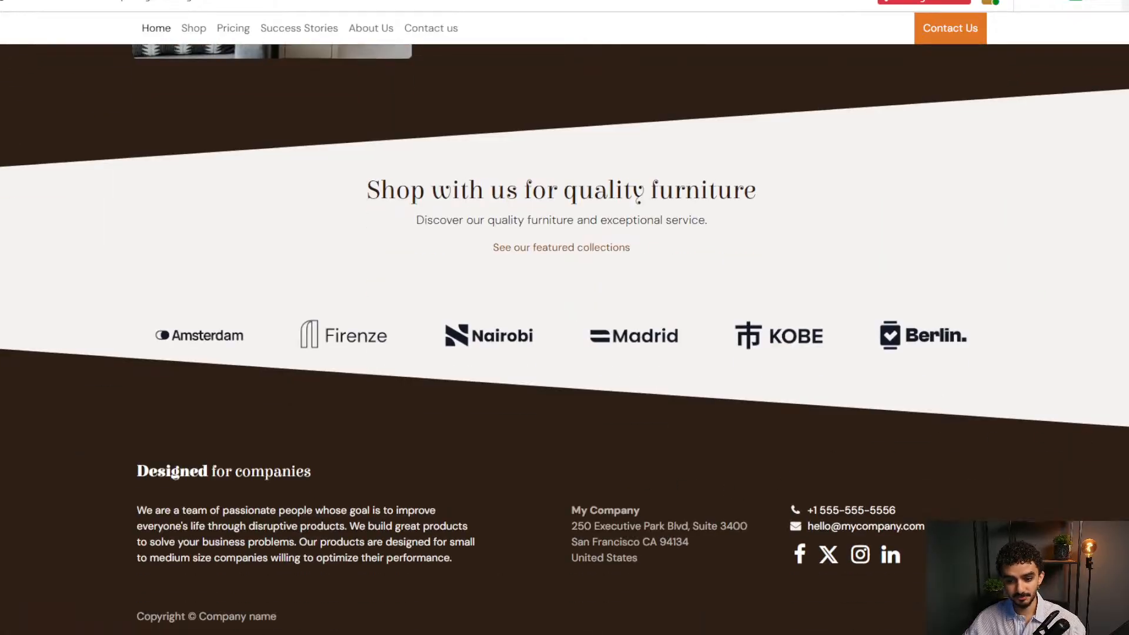
pyautogui.scroll(20, 564, 317)
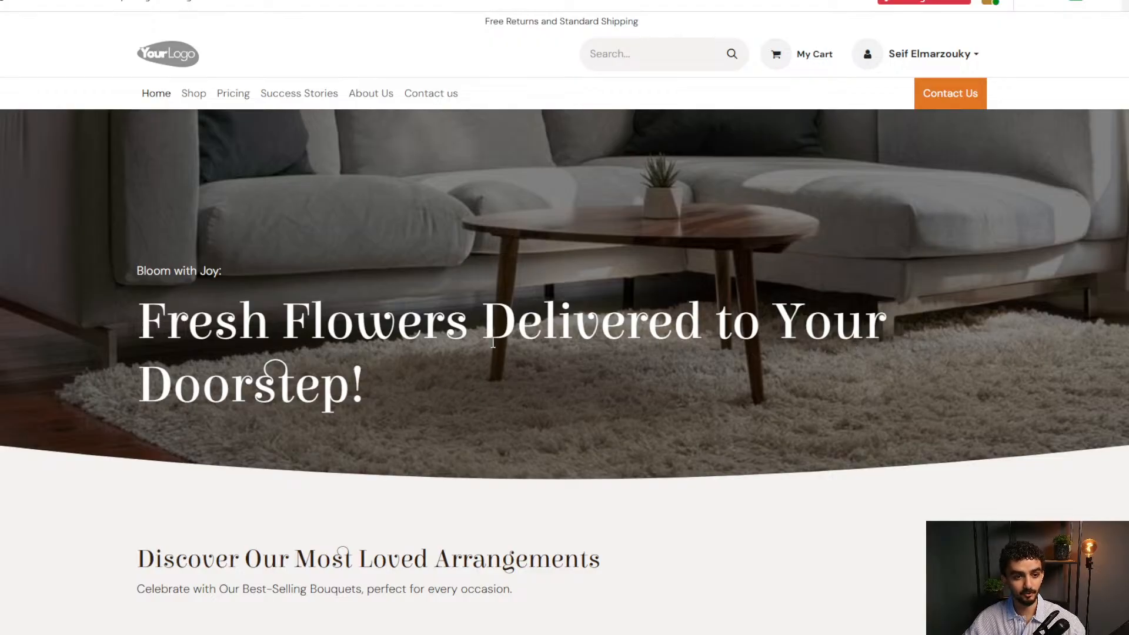
# Look over the Shop, Pricing and Success Stories pages.
pyautogui.click(192, 100)
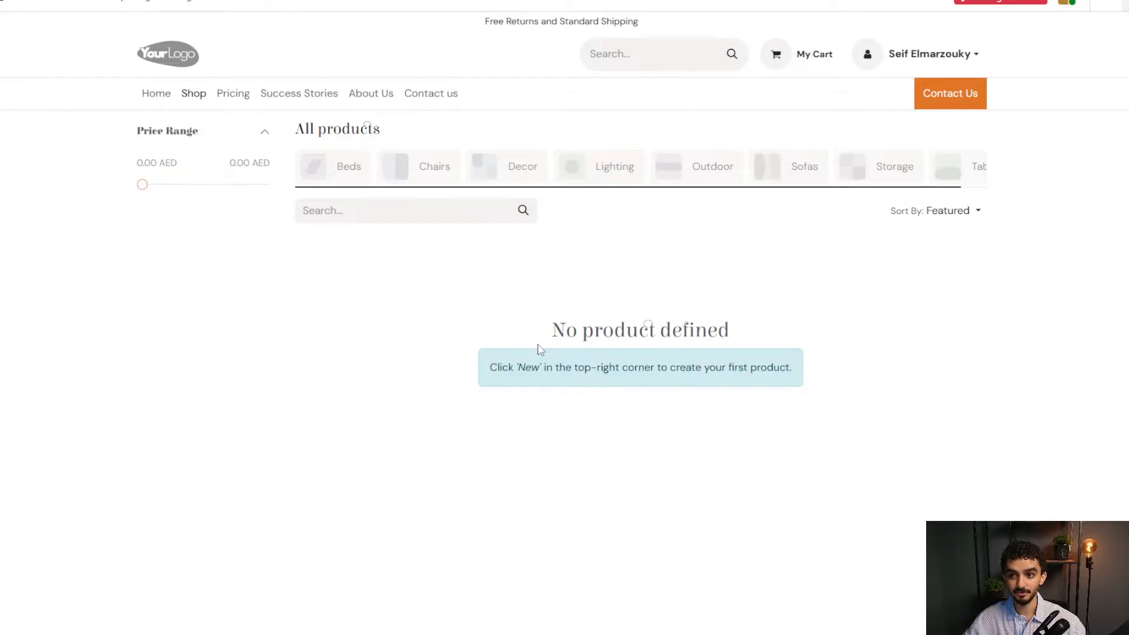
pyautogui.click(251, 98)
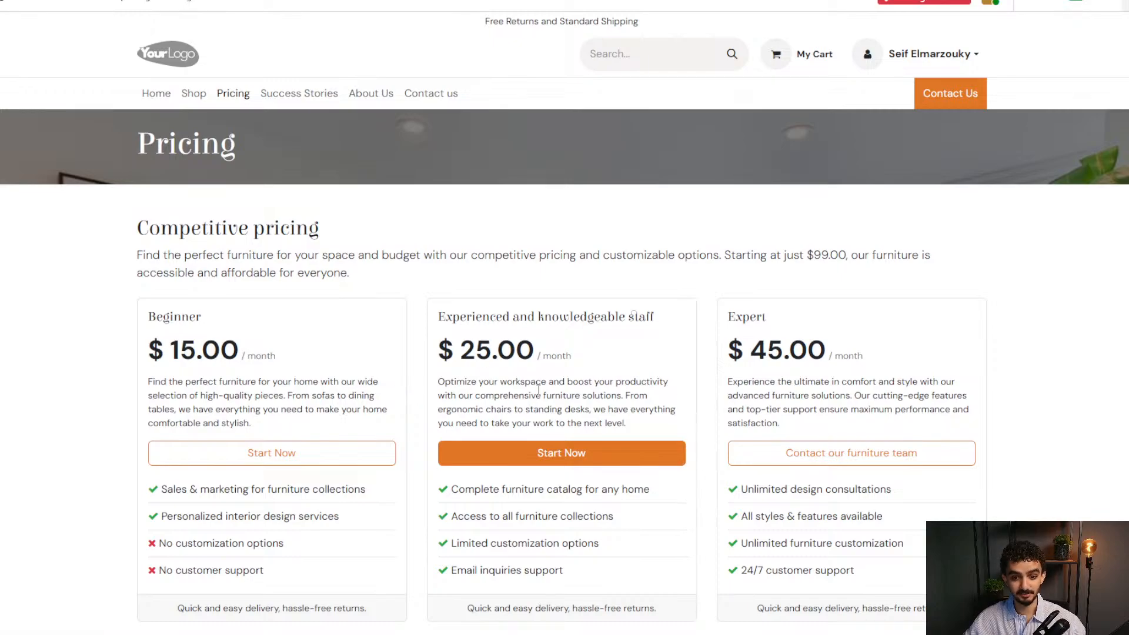
pyautogui.scroll(-3, 539, 389)
pyautogui.scroll(2, 947, 385)
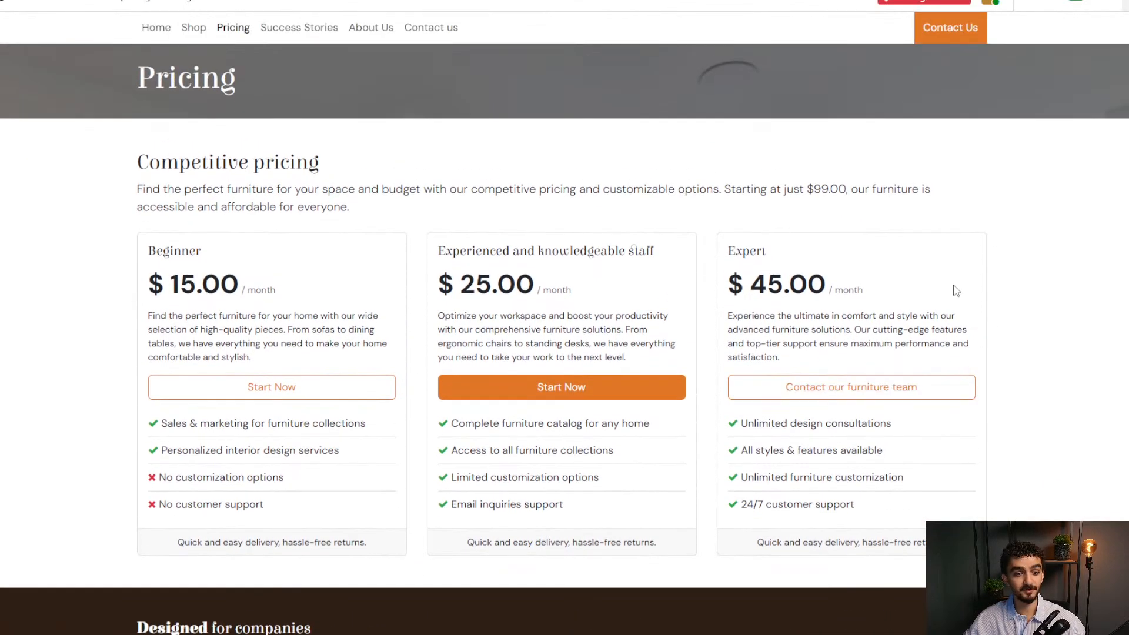
pyautogui.scroll(1, 1023, 311)
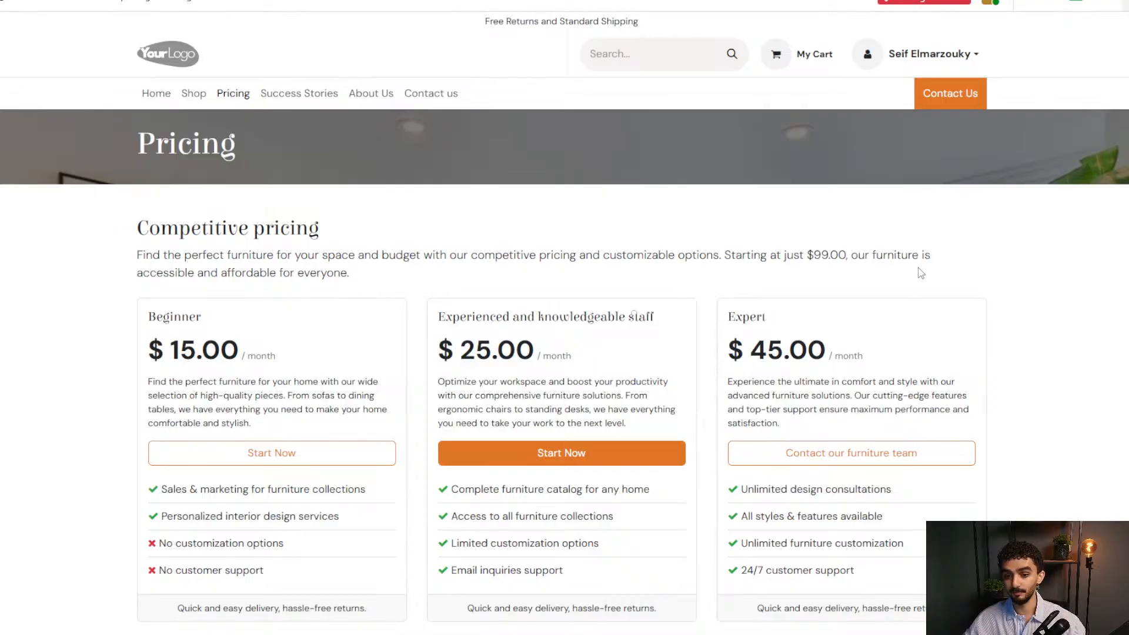
pyautogui.click(321, 94)
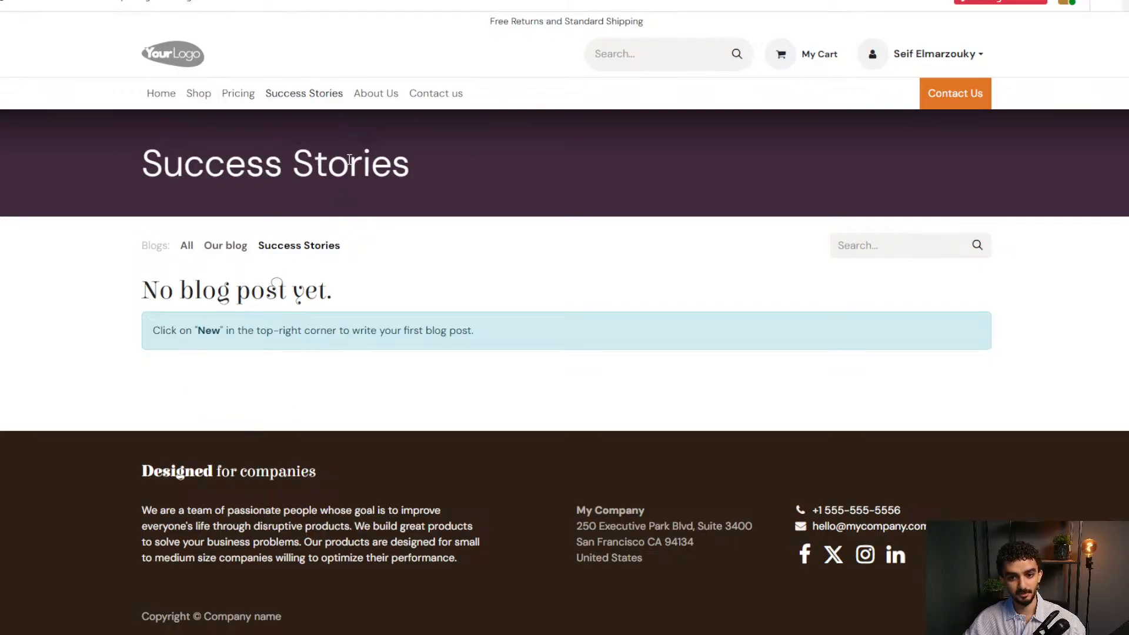
# Review the About Us and Contact us pages, then return to the homepage.
pyautogui.click(371, 94)
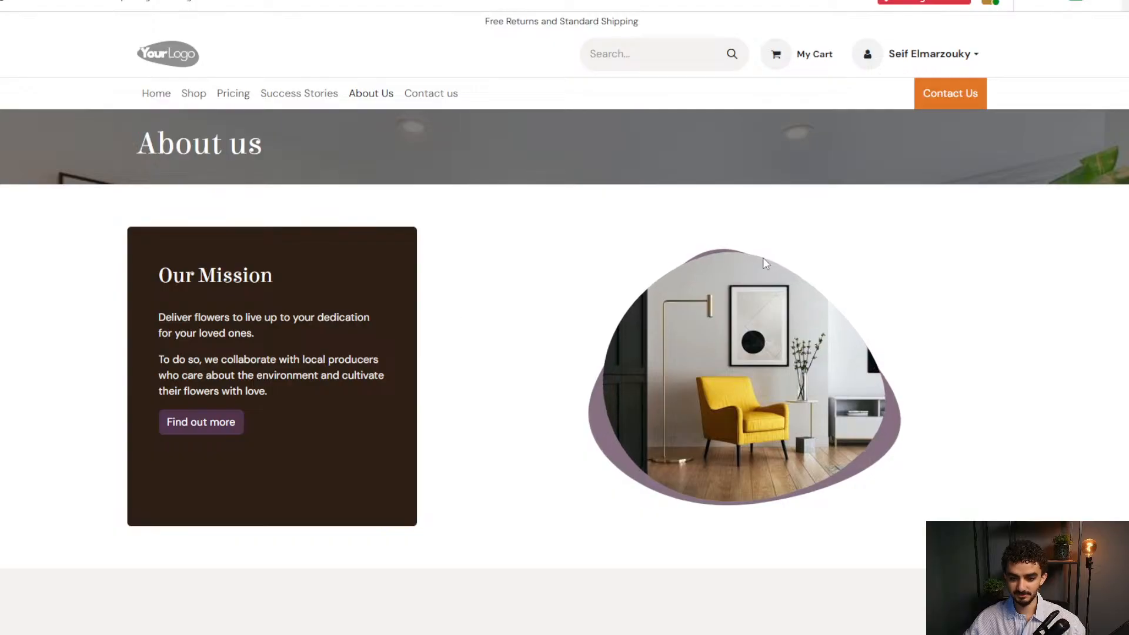
pyautogui.scroll(-3, 895, 350)
pyautogui.scroll(-4, 722, 346)
pyautogui.scroll(-4, 676, 396)
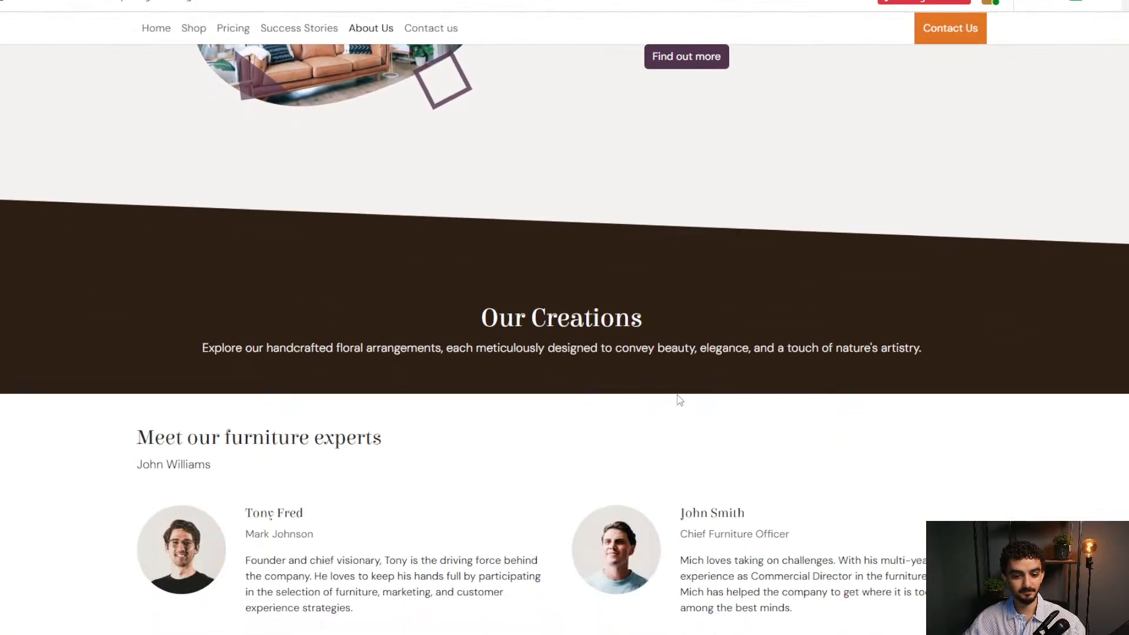
pyautogui.scroll(3, 673, 395)
pyautogui.scroll(-3, 666, 393)
pyautogui.scroll(8, 643, 382)
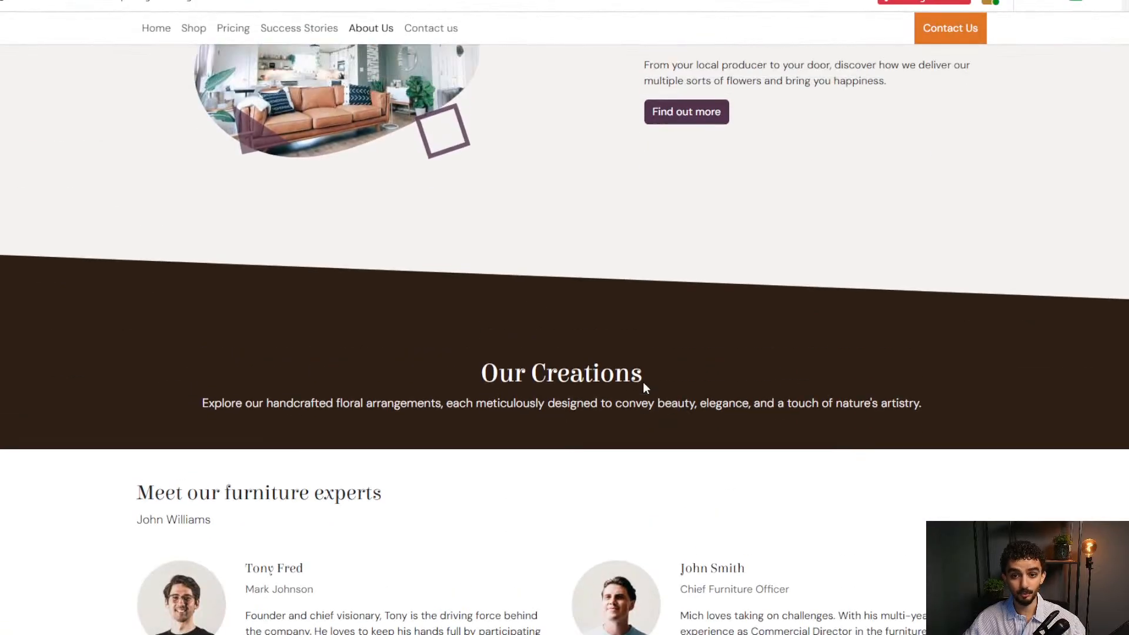
pyautogui.scroll(3, 570, 296)
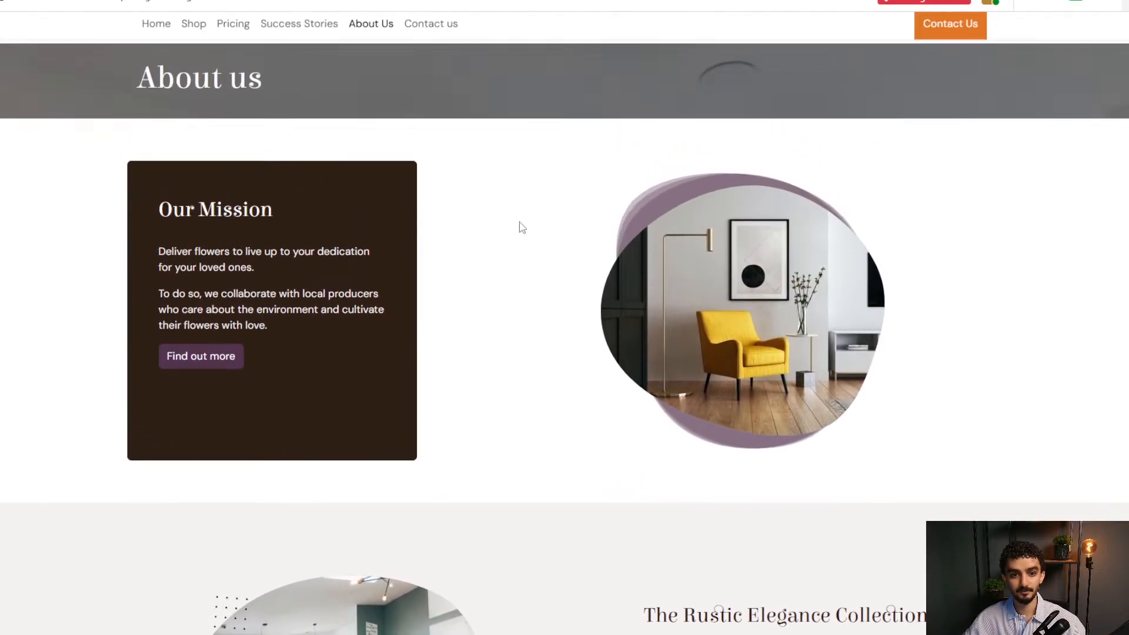
pyautogui.click(431, 27)
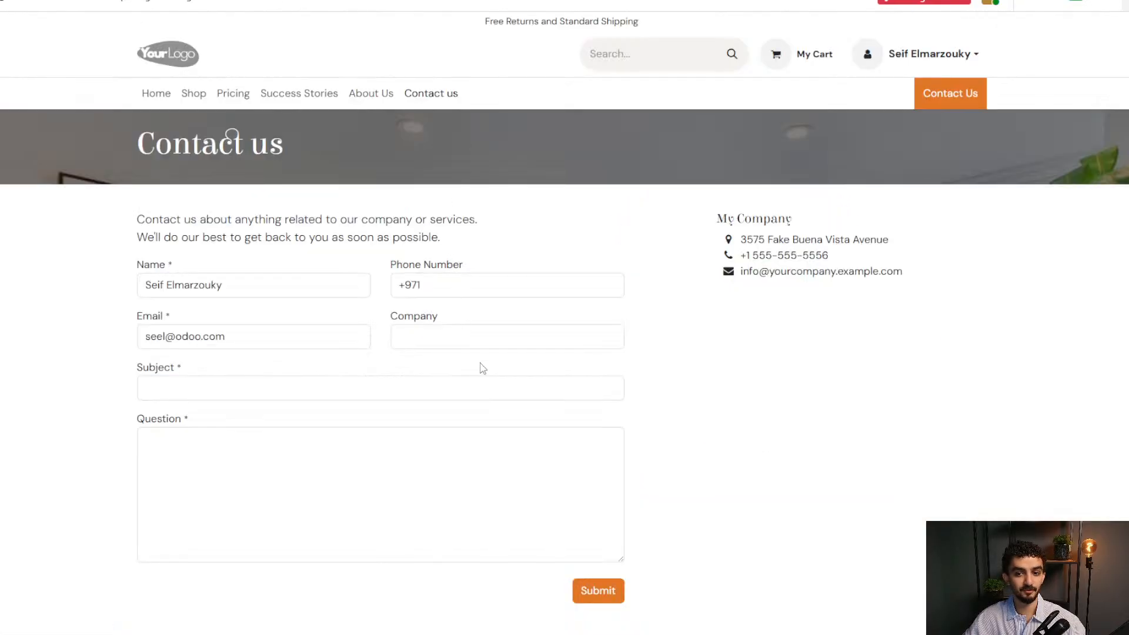
pyautogui.click(147, 96)
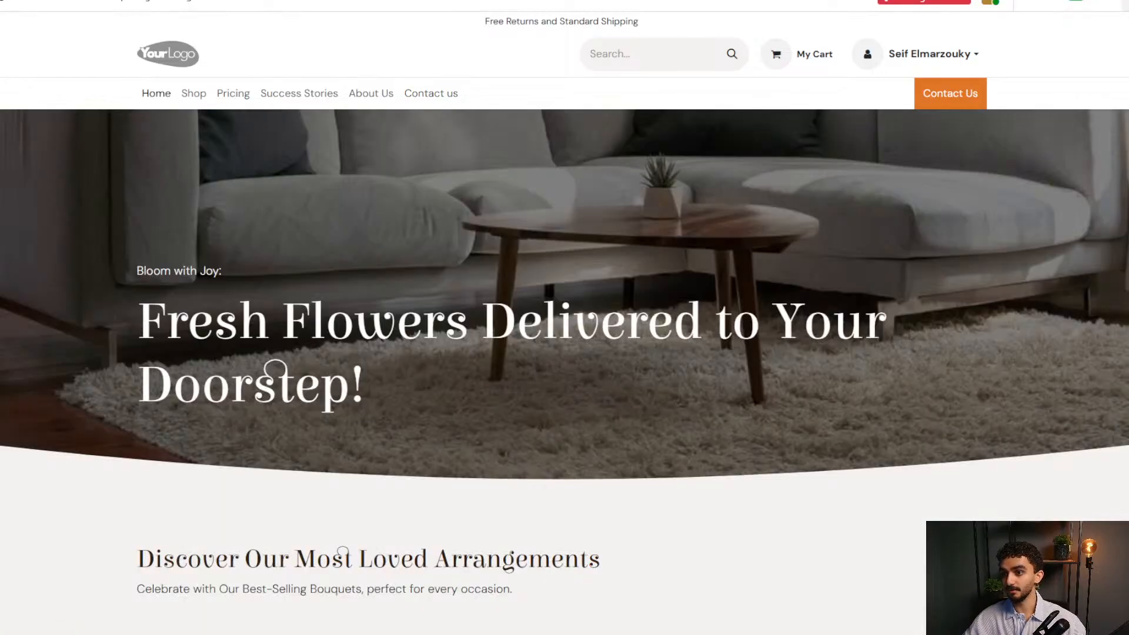
# In edit mode, give the hero heading a wavy Freehand 3 underline highlight.
pyautogui.click(1126, 3)
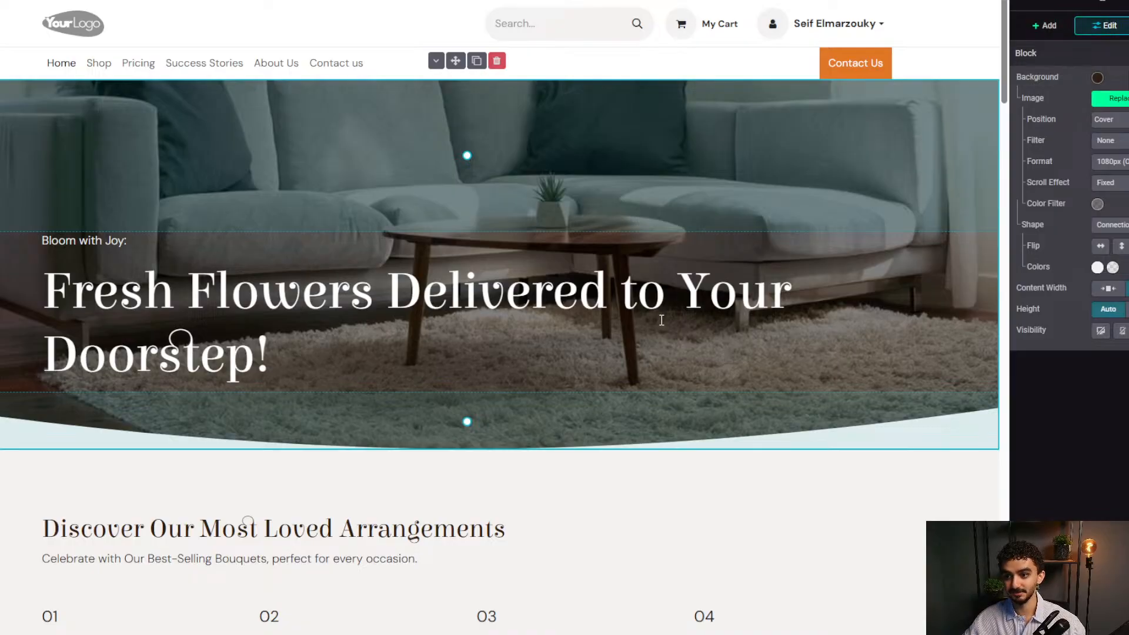
pyautogui.tripleClick(621, 325)
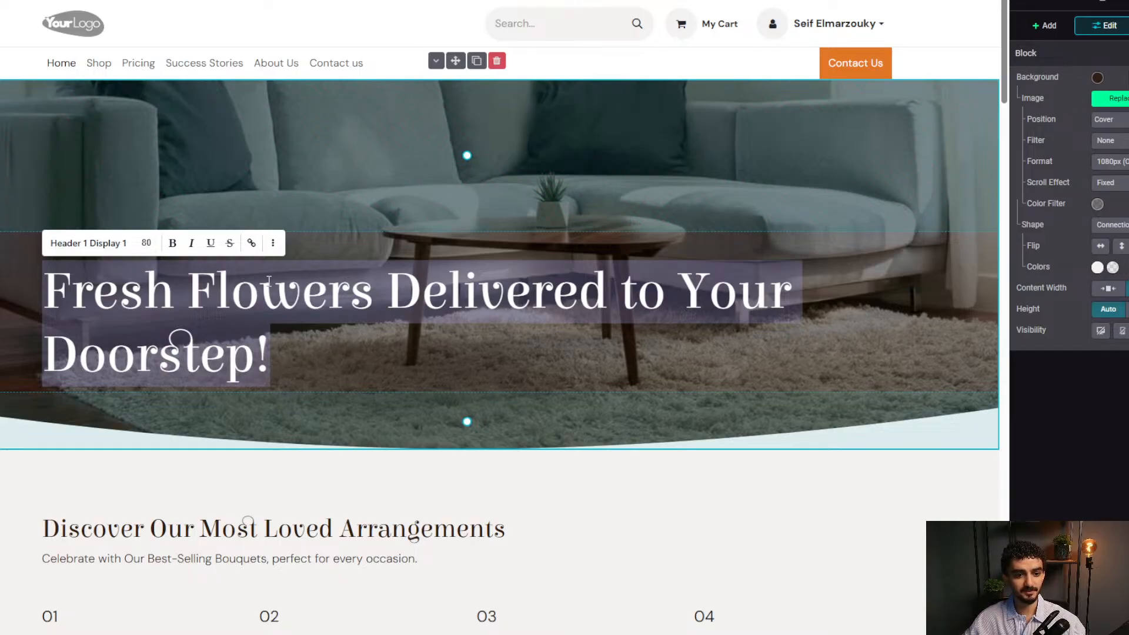
pyautogui.click(273, 242)
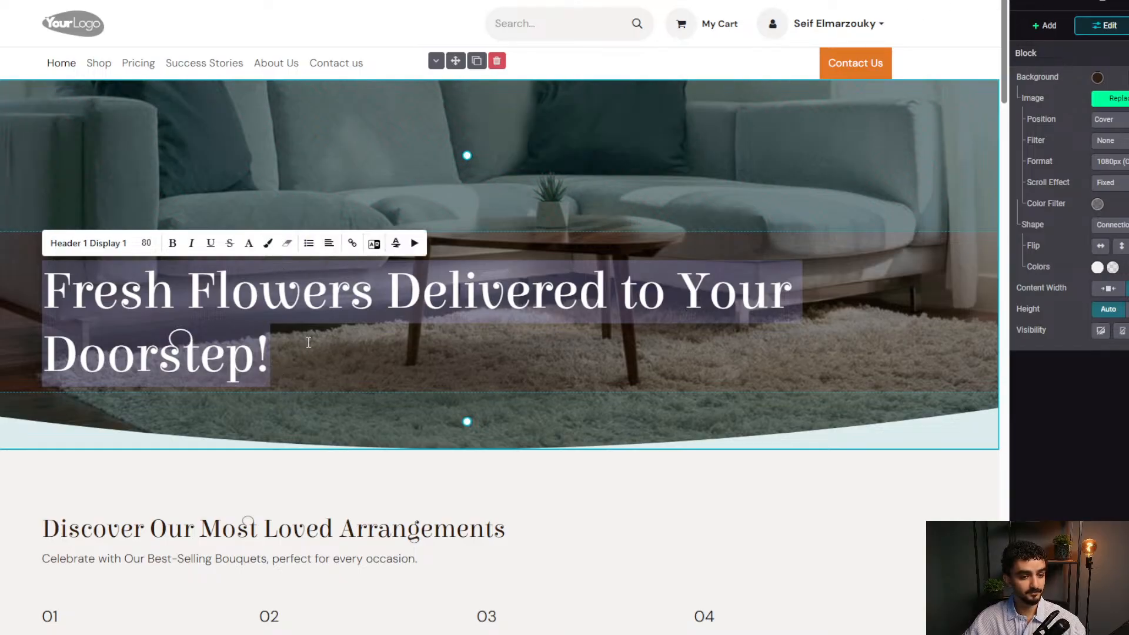
pyautogui.click(403, 247)
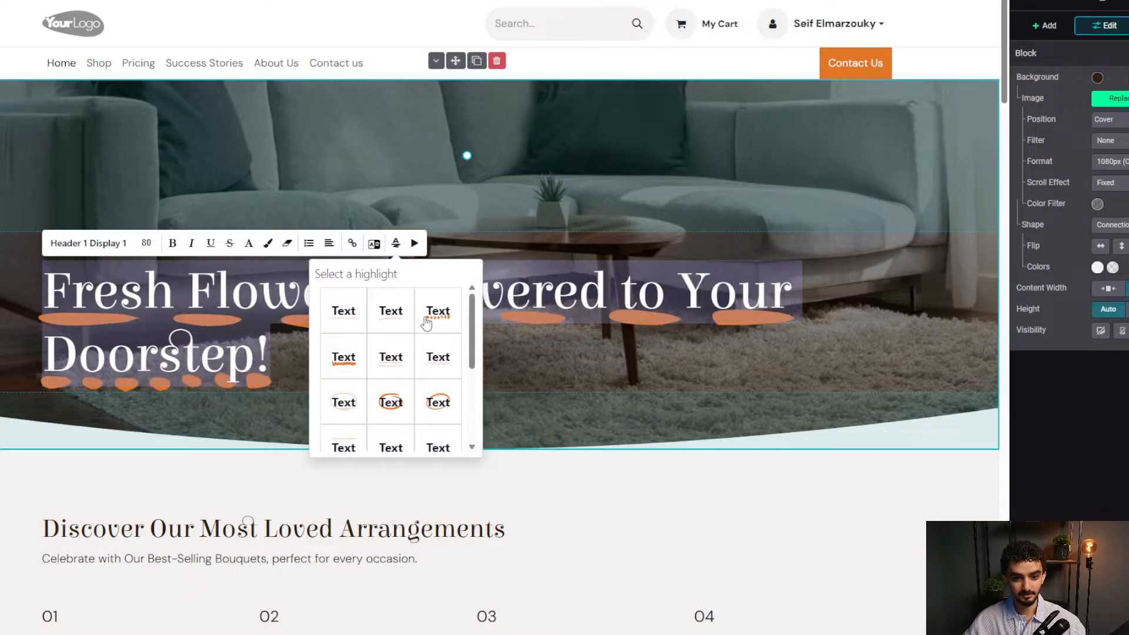
pyautogui.click(345, 356)
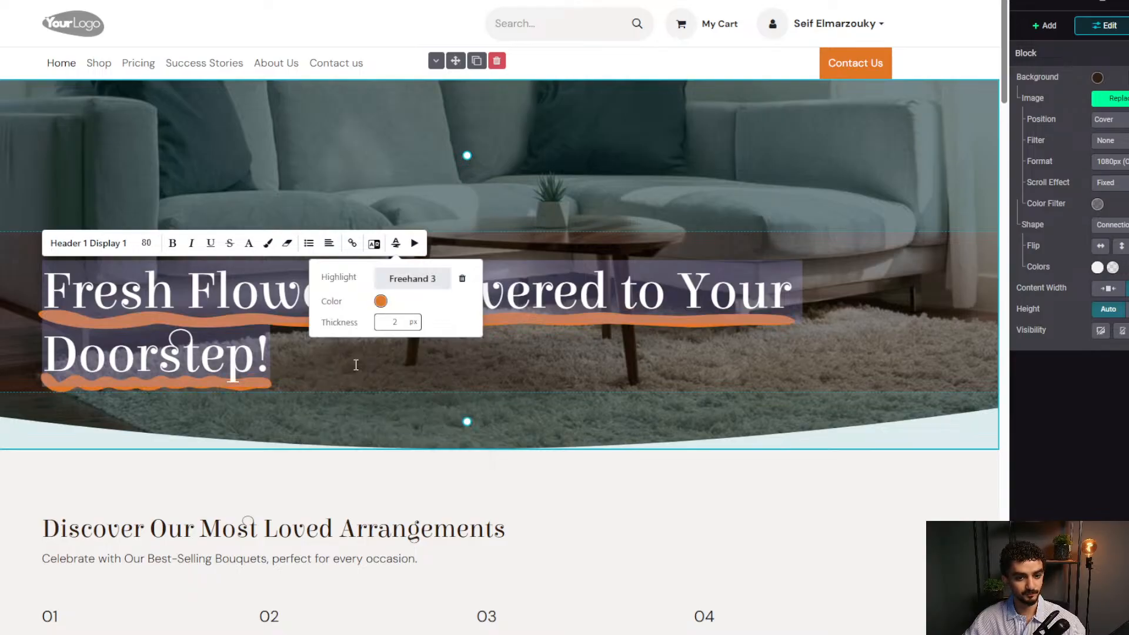
# Animate the heading to Slide in from the right on appearance.
pyautogui.click(415, 243)
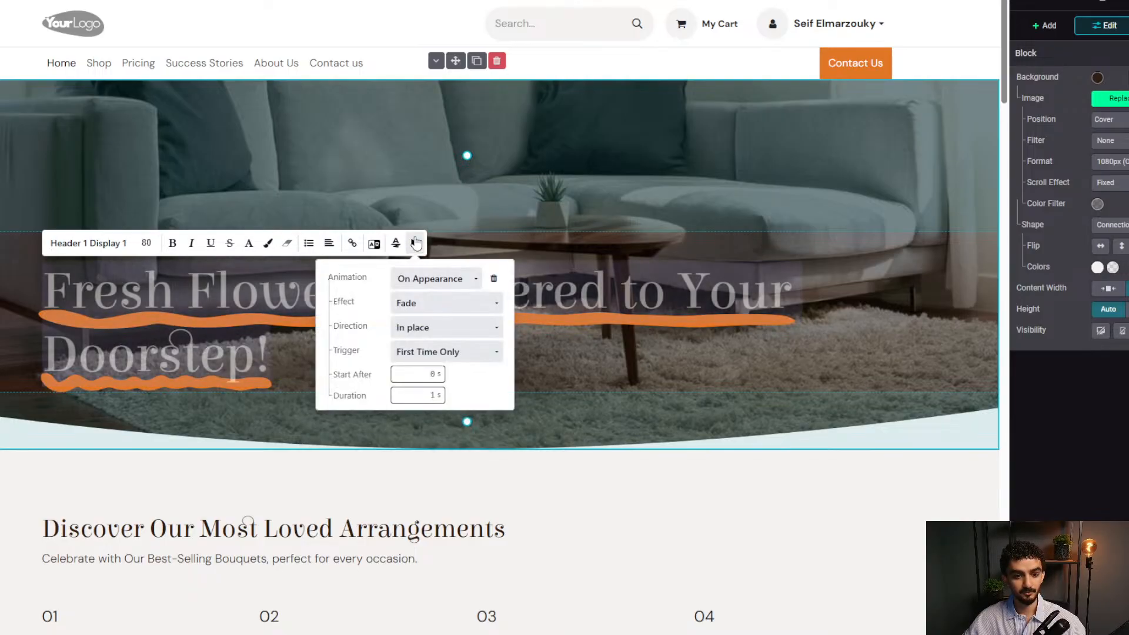
pyautogui.click(421, 282)
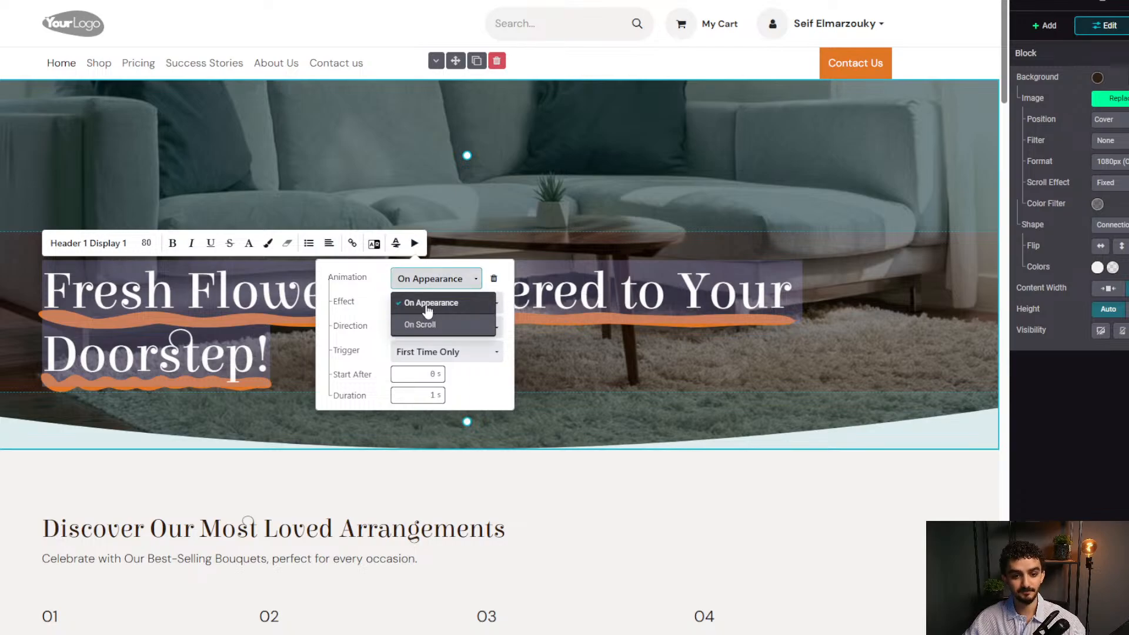
pyautogui.click(426, 300)
pyautogui.click(435, 306)
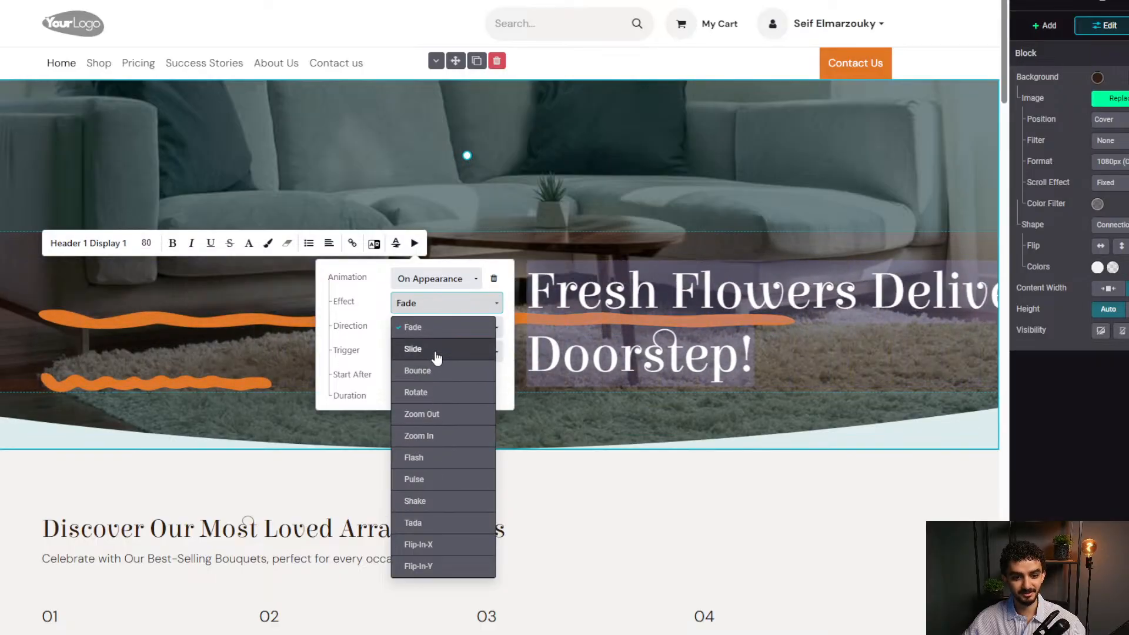
pyautogui.click(436, 354)
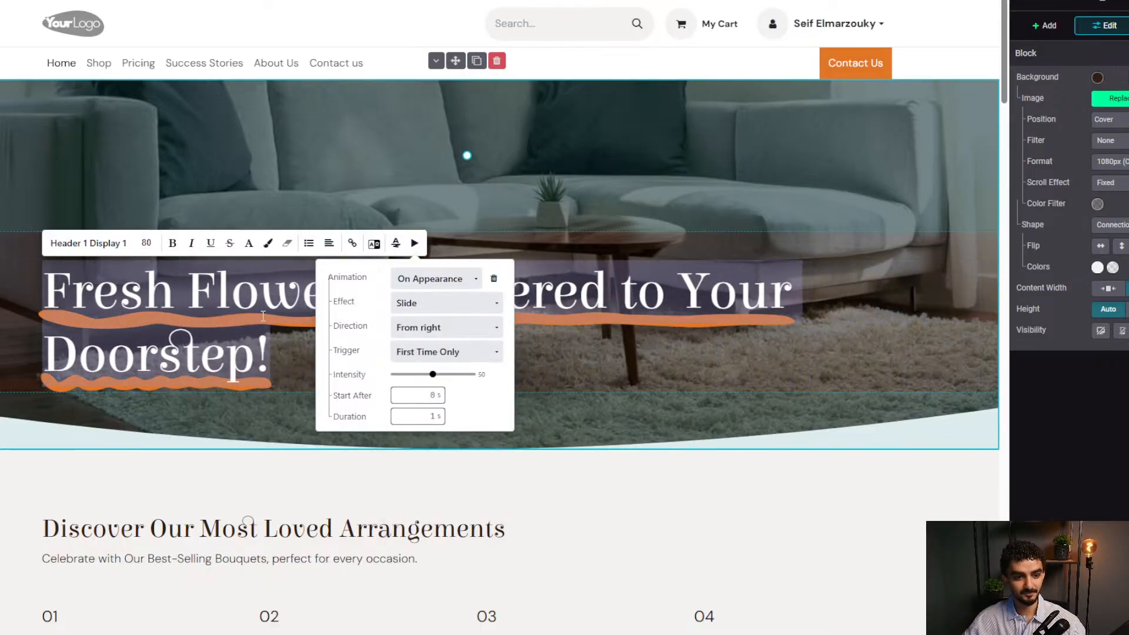
pyautogui.click(200, 341)
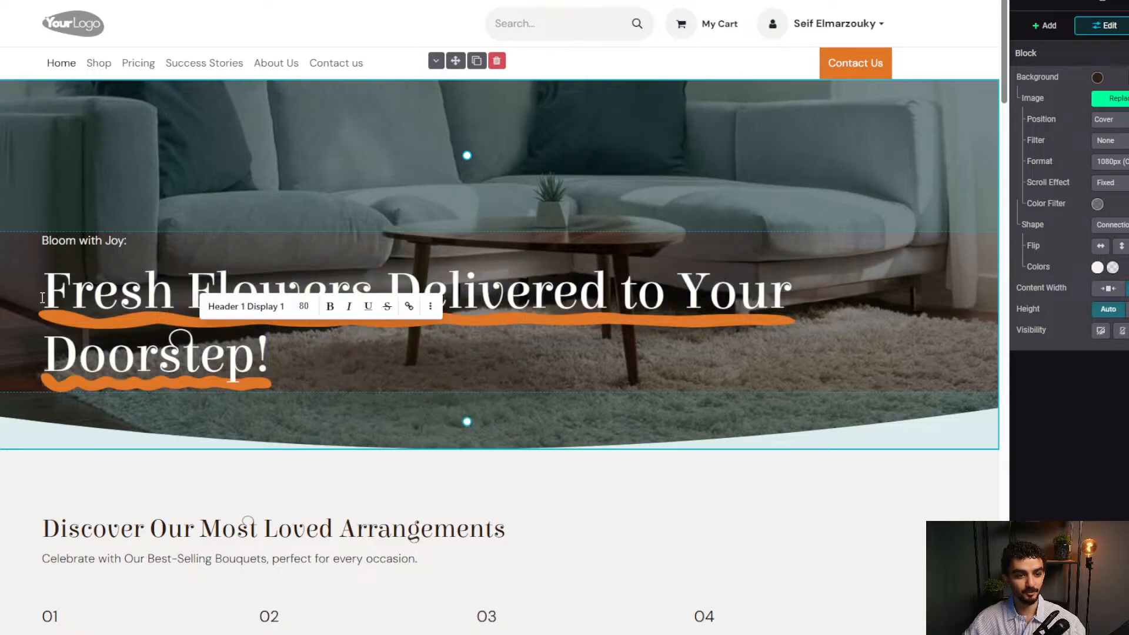
# Deselect the heading text and bring up the building-block catalogue.
pyautogui.moveTo(42, 298); pyautogui.dragTo(262, 355)
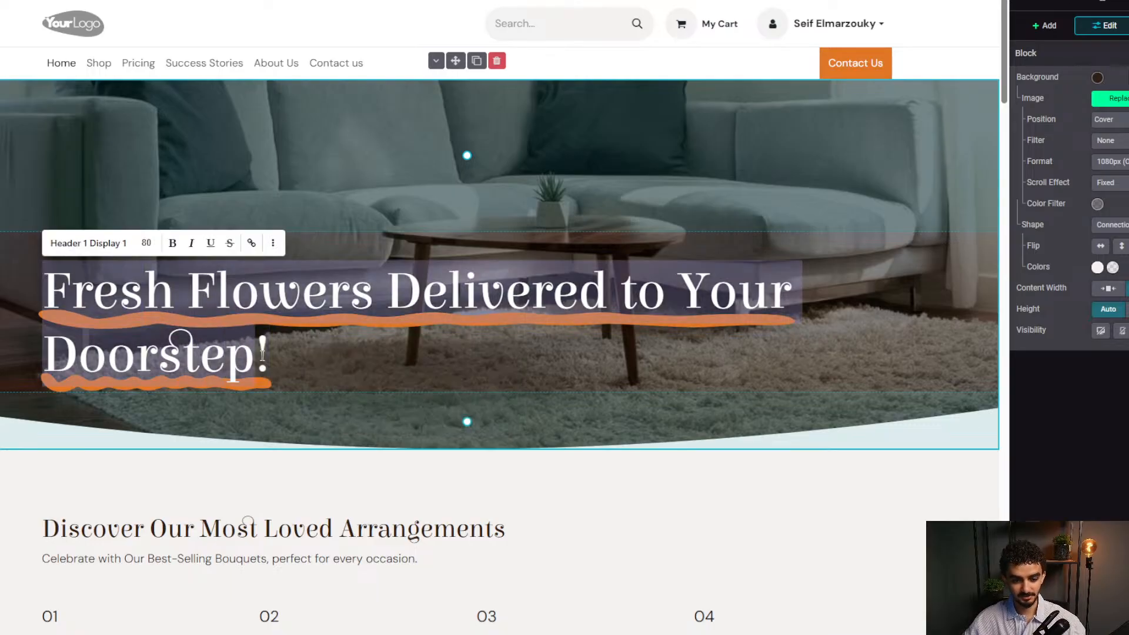
pyautogui.click(271, 350)
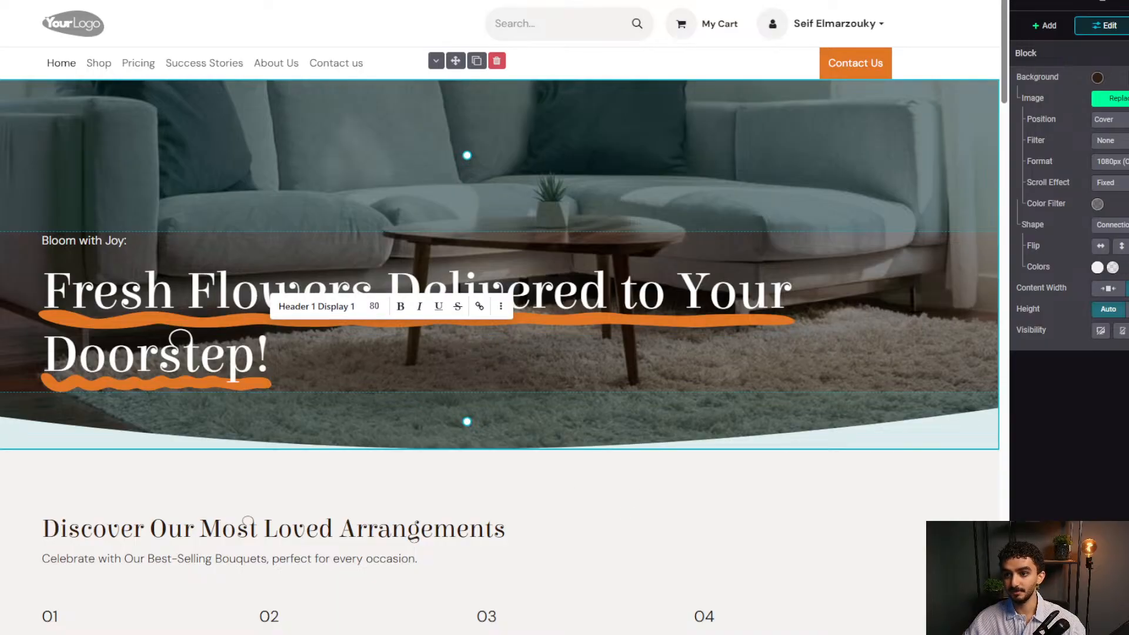
pyautogui.click(1047, 27)
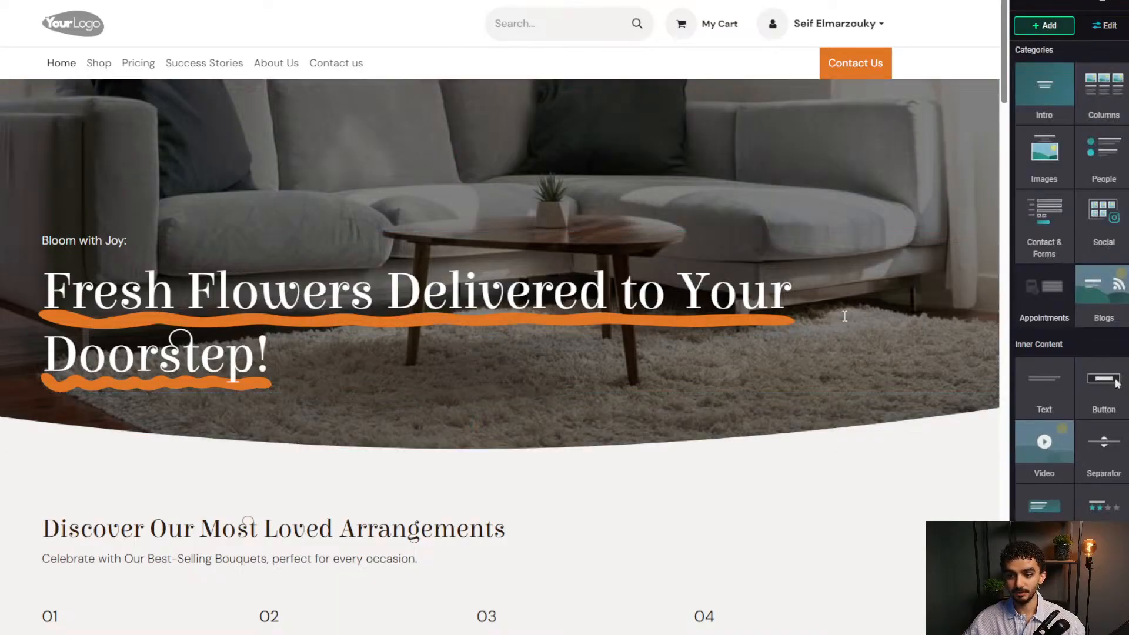
pyautogui.scroll(-6, 1116, 383)
pyautogui.scroll(5, 1116, 383)
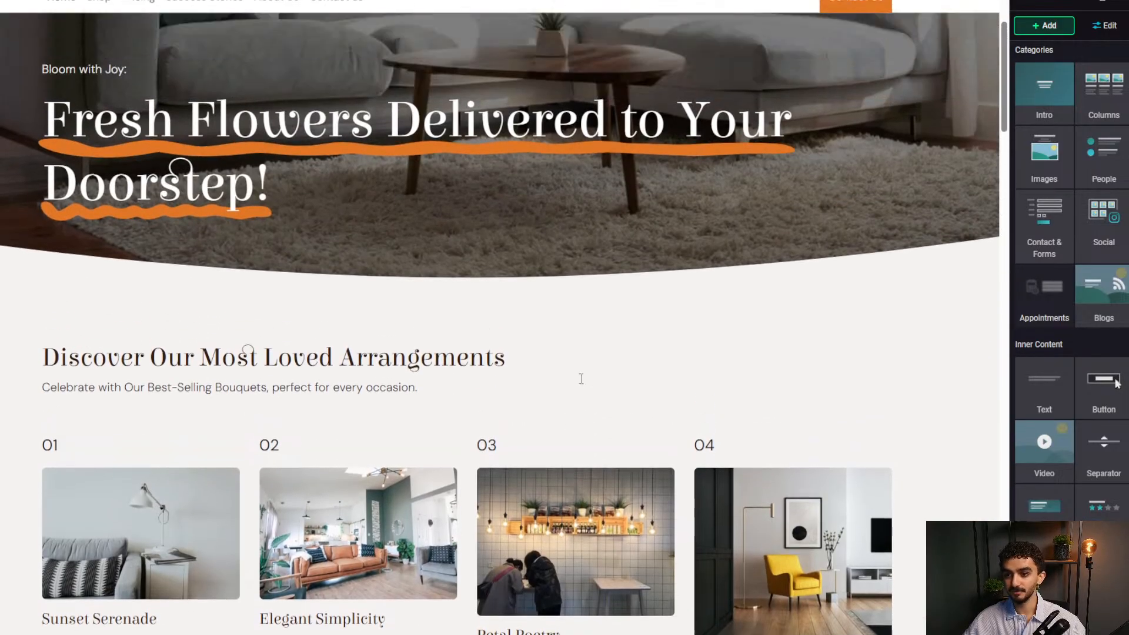
# Drop a block below the hero and insert the Instagram feed from the Social category.
pyautogui.moveTo(1103, 95); pyautogui.dragTo(583, 332)
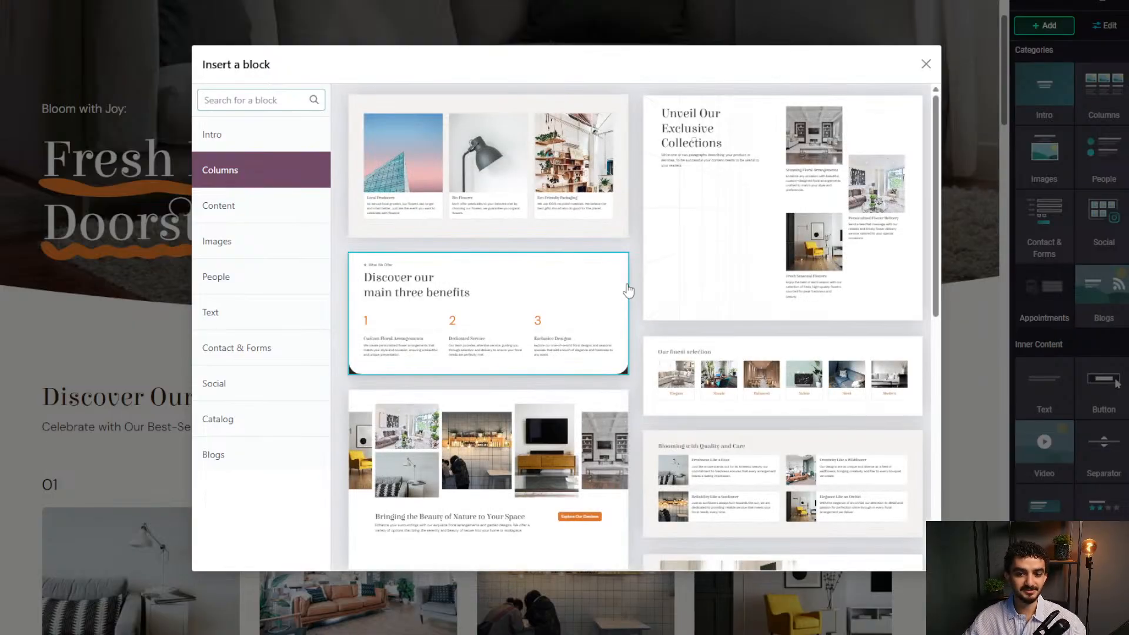
pyautogui.click(284, 206)
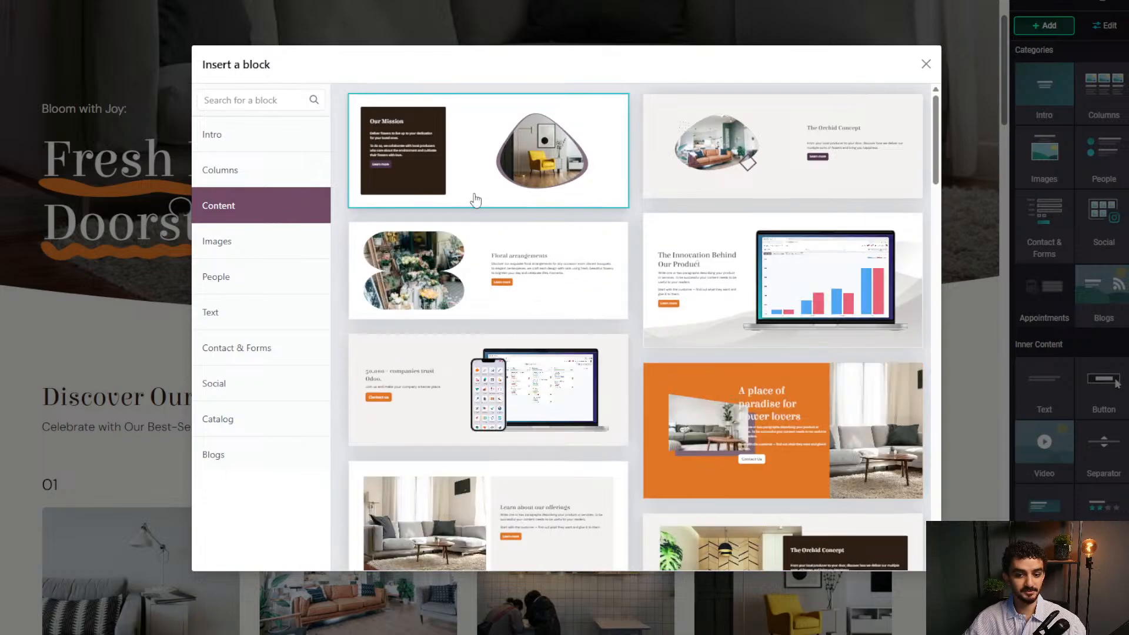
pyautogui.click(211, 247)
pyautogui.scroll(-5, 723, 404)
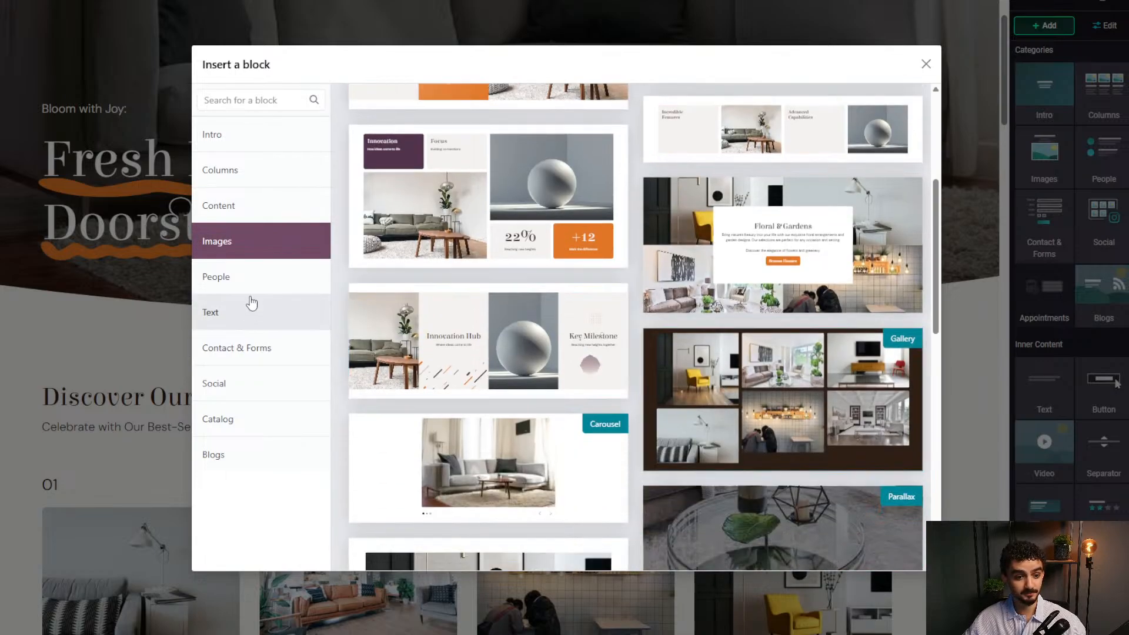
pyautogui.click(252, 279)
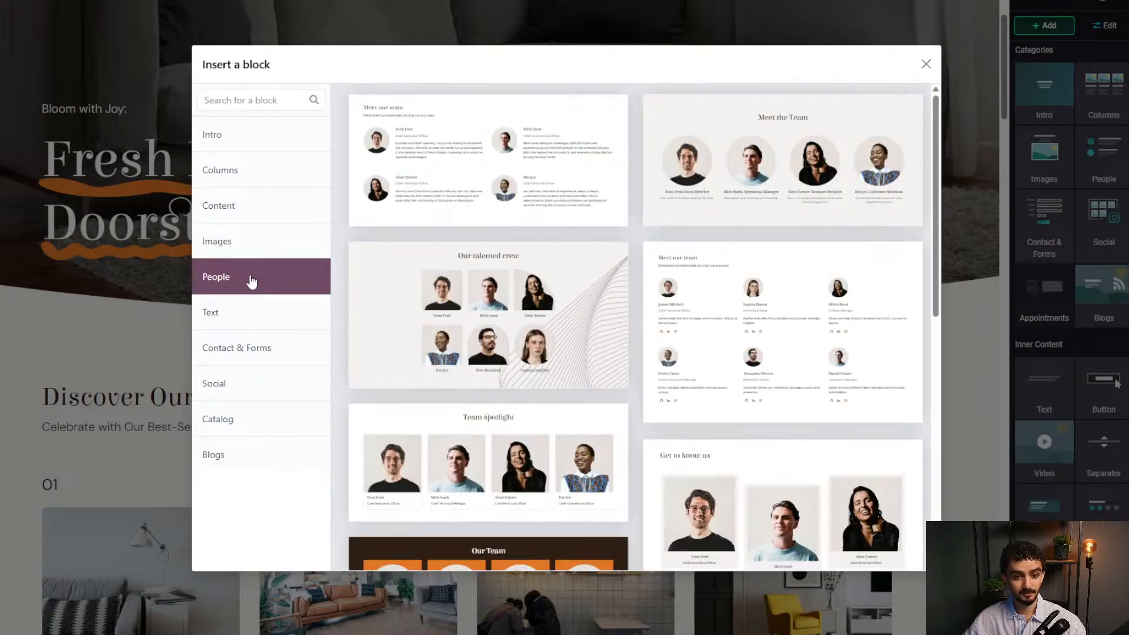
pyautogui.click(257, 351)
pyautogui.click(259, 385)
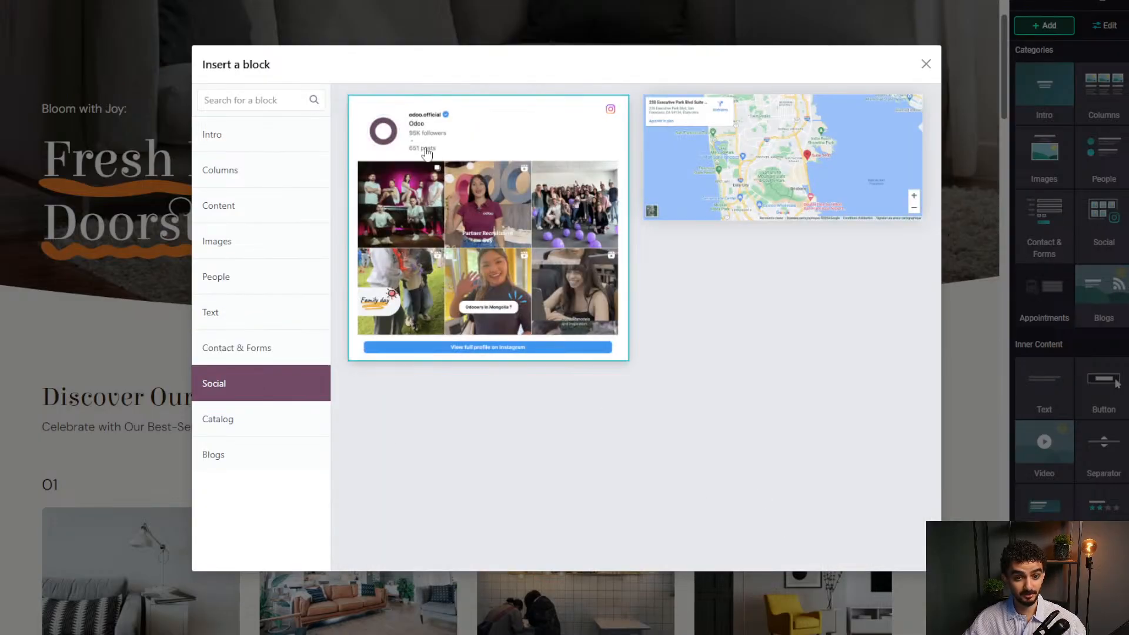
pyautogui.click(451, 211)
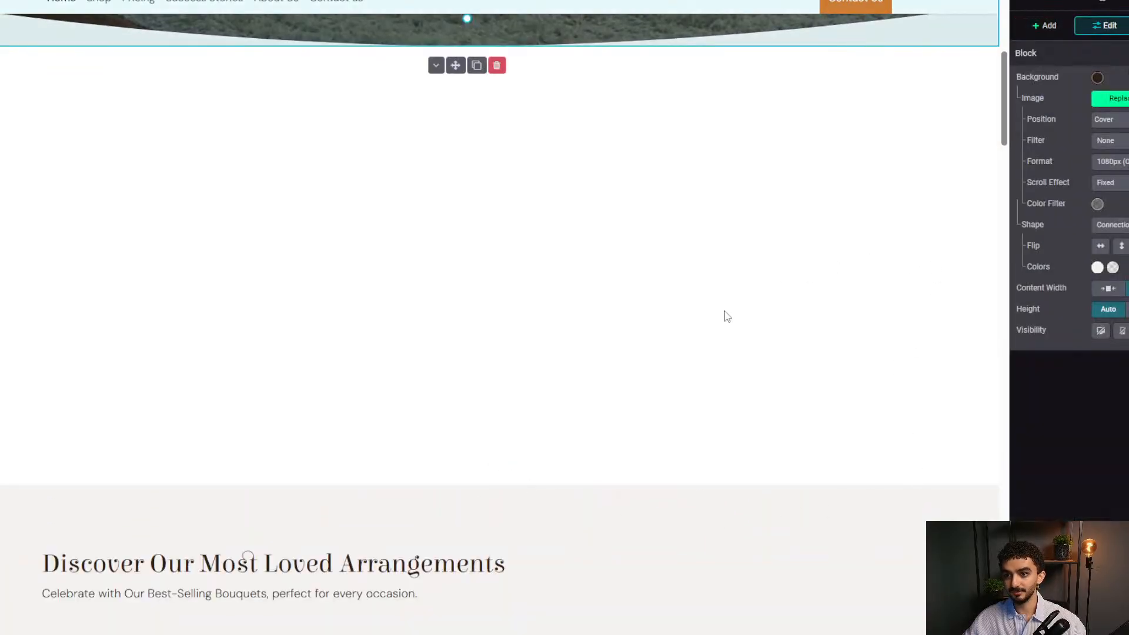
# Scroll the saved live homepage to review the sliding headline and Instagram feed.
pyautogui.scroll(2, 750, 328)
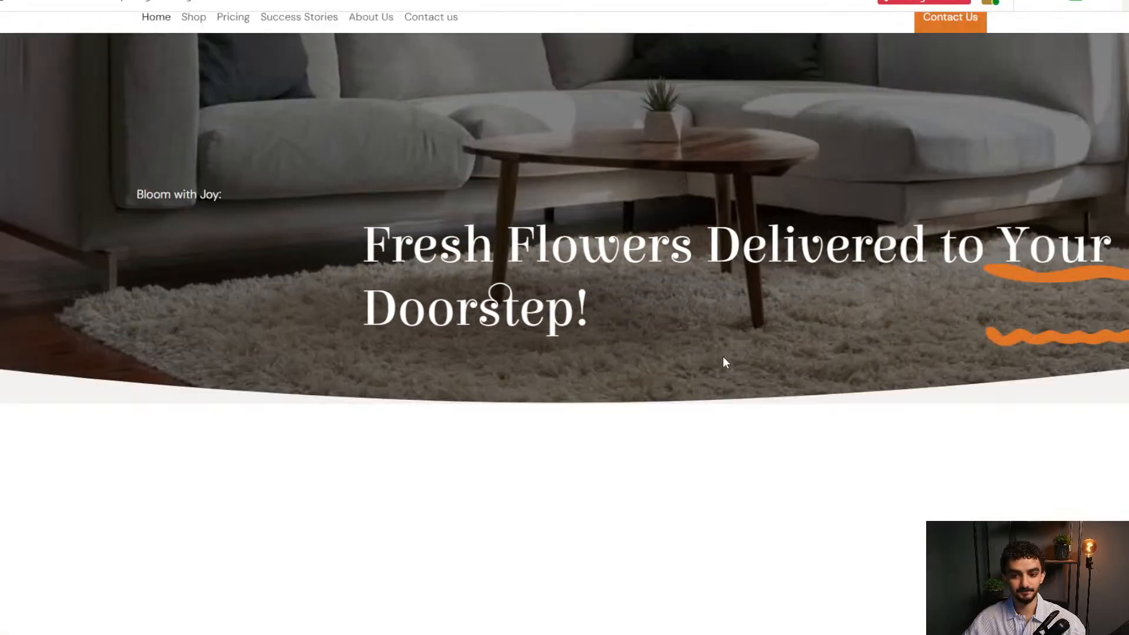
pyautogui.scroll(-5, 732, 347)
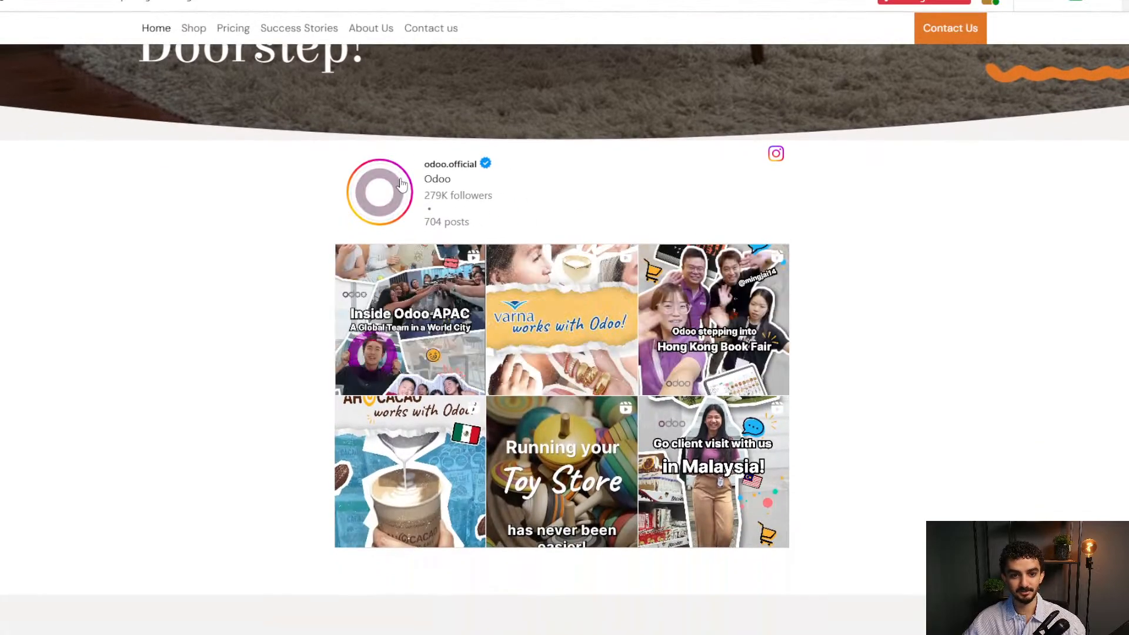
pyautogui.scroll(-3, 726, 315)
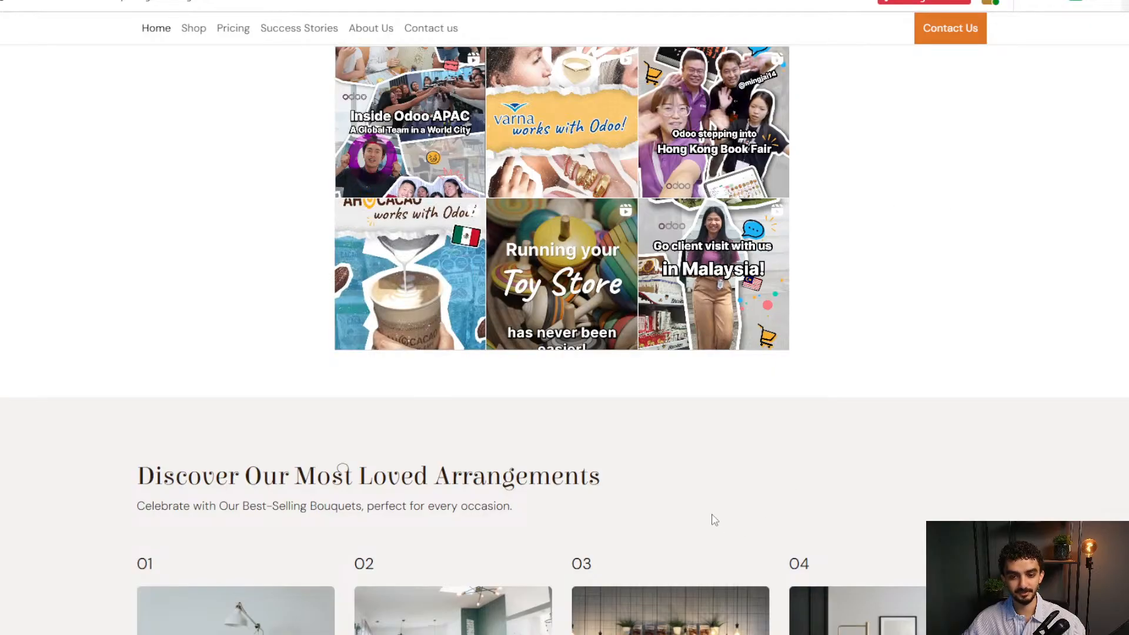
pyautogui.scroll(-6, 710, 519)
pyautogui.scroll(-5, 657, 458)
pyautogui.scroll(12, 645, 443)
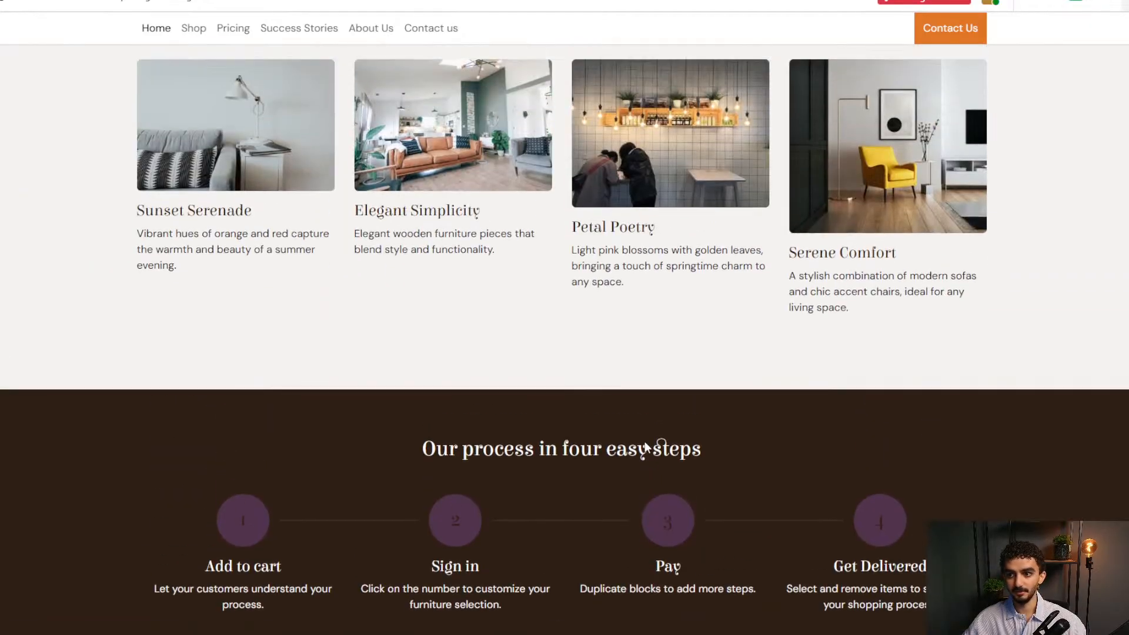
pyautogui.scroll(7, 645, 448)
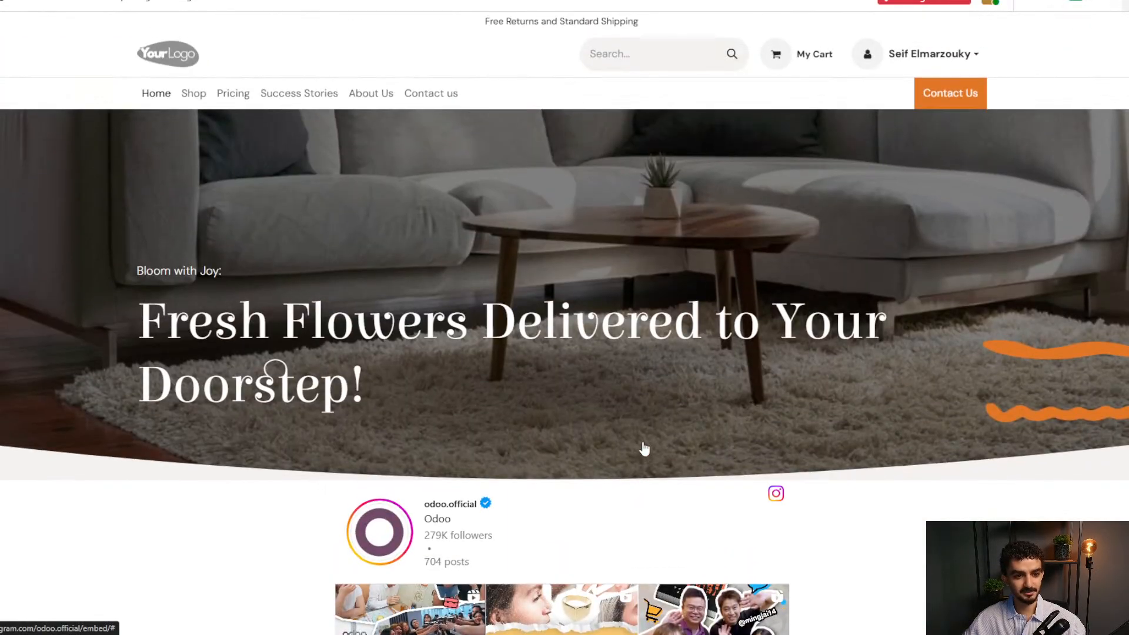
# From the Shop page, start a new product and set its sales price to 175.
pyautogui.click(203, 98)
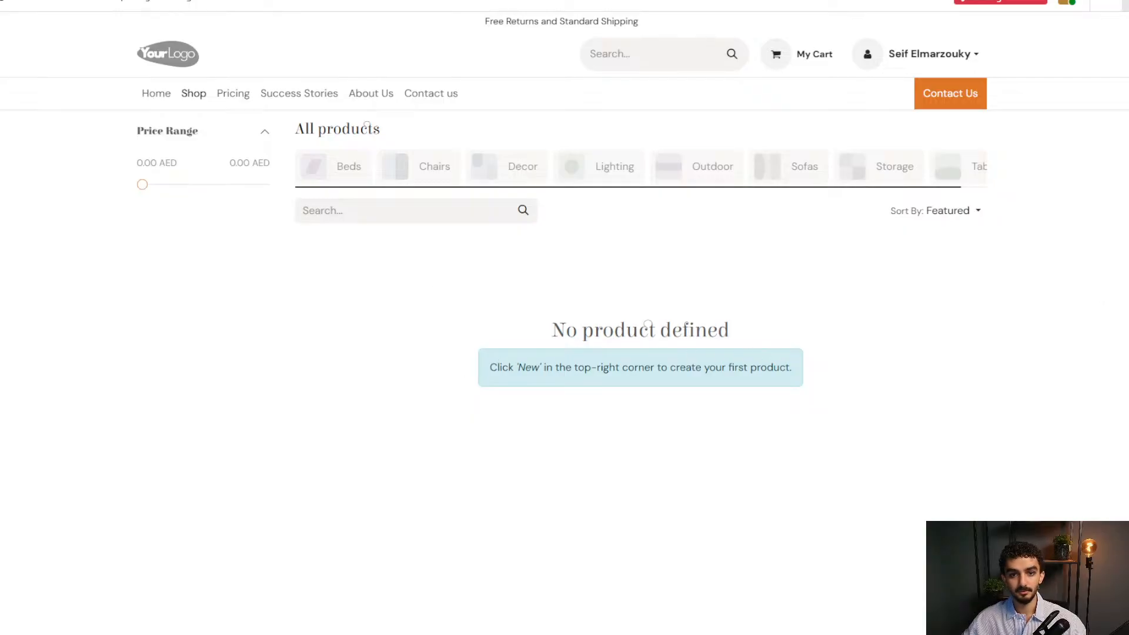
pyautogui.click(1105, 3)
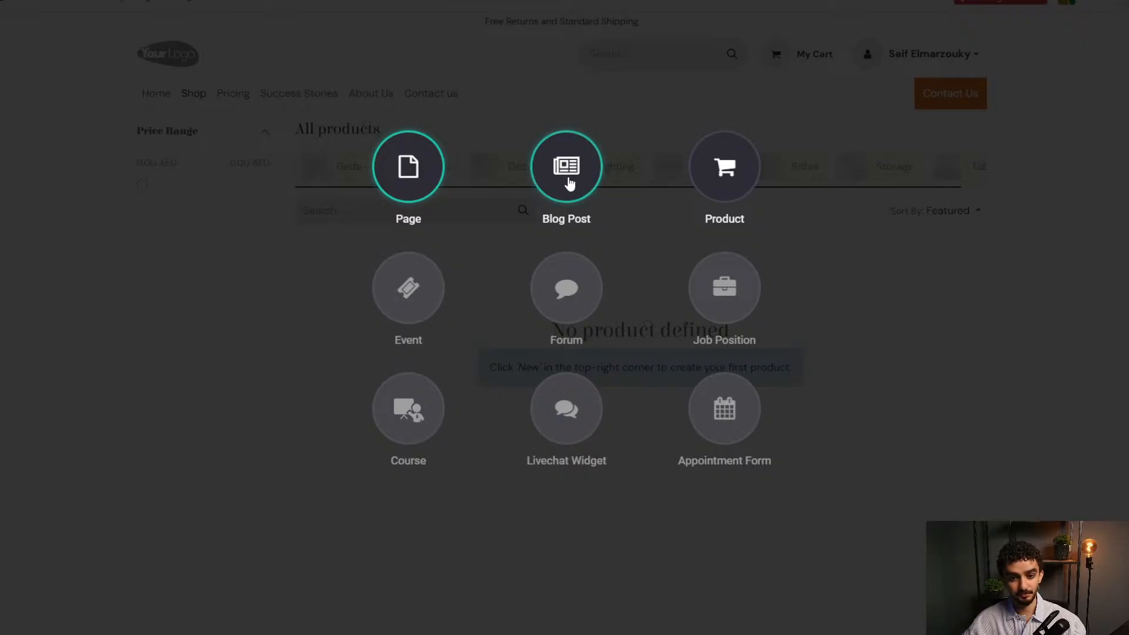
pyautogui.click(739, 169)
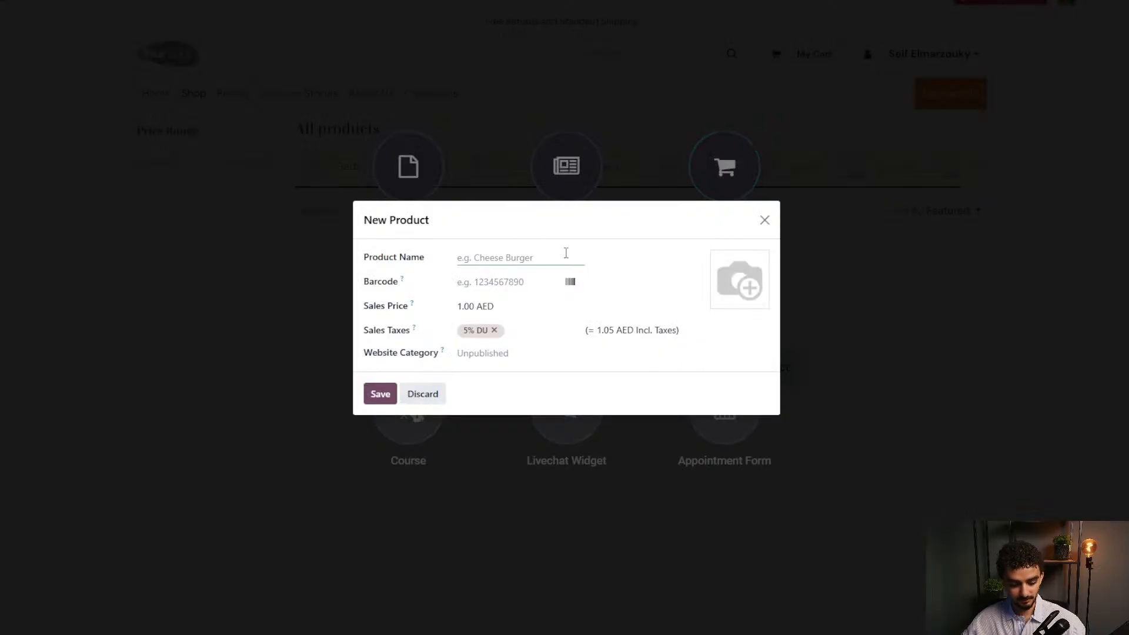
pyautogui.write('Chair')
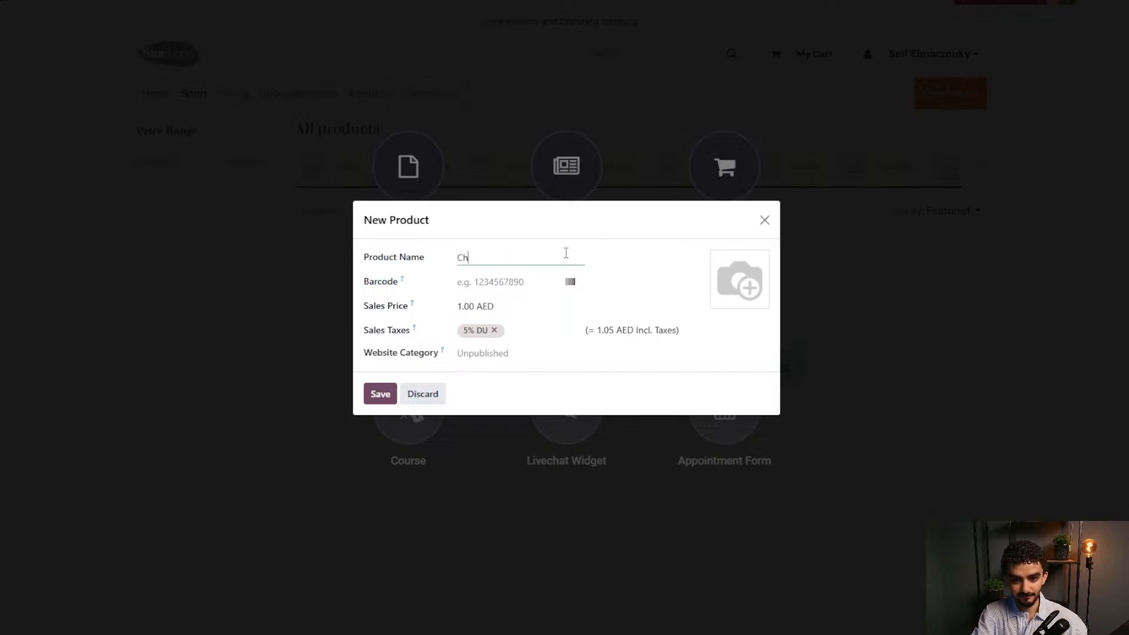
pyautogui.click(518, 279)
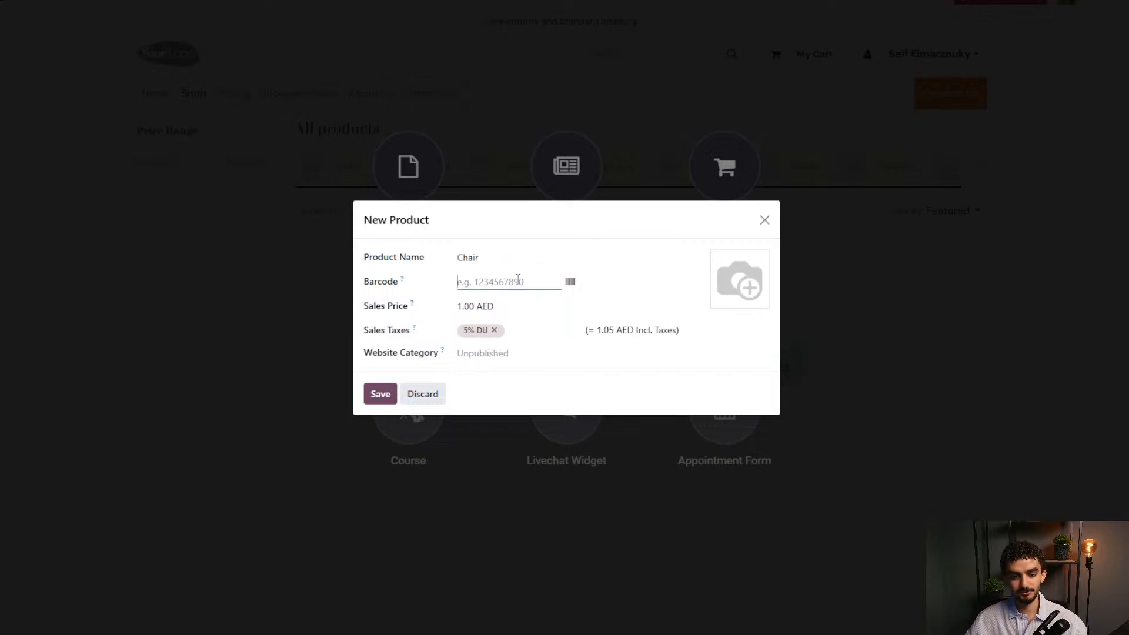
pyautogui.click(619, 274)
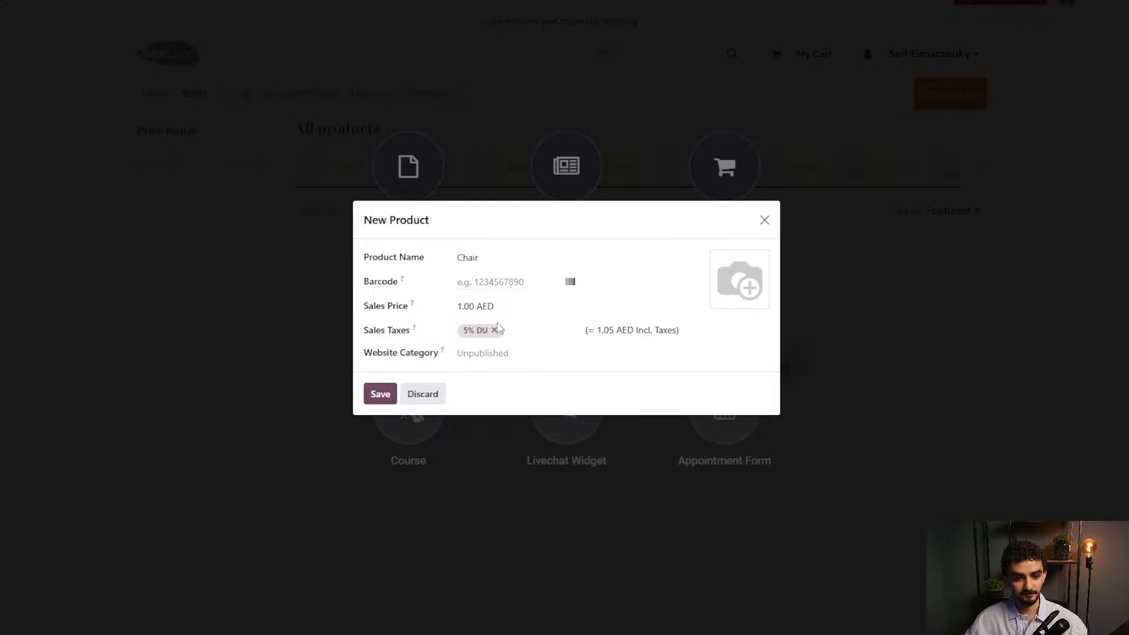
pyautogui.click(478, 303)
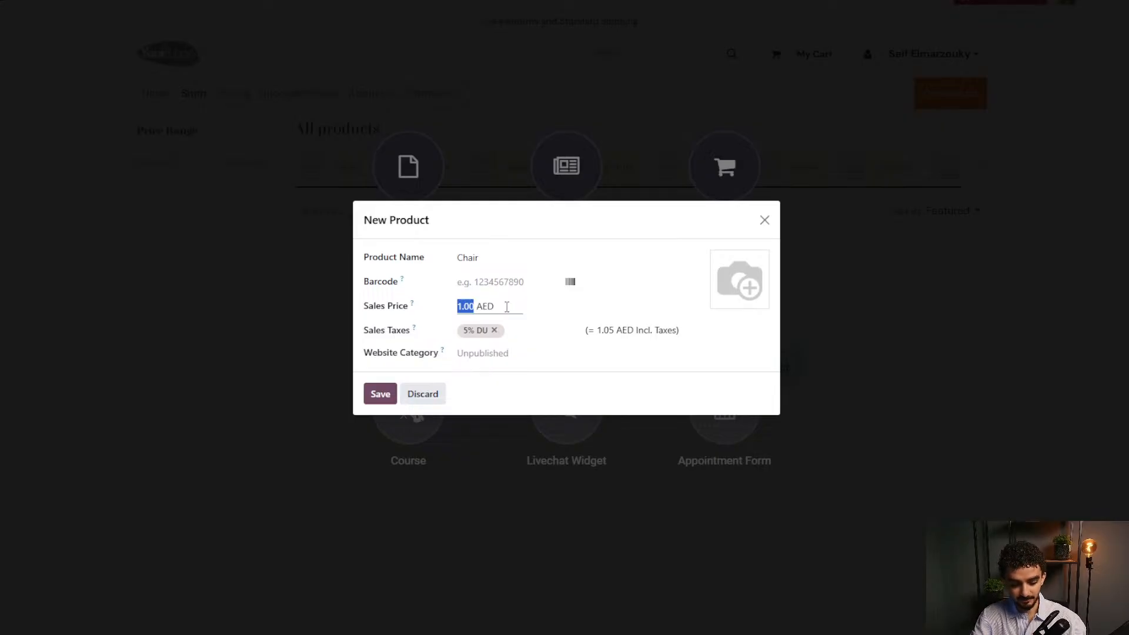
pyautogui.write('175')
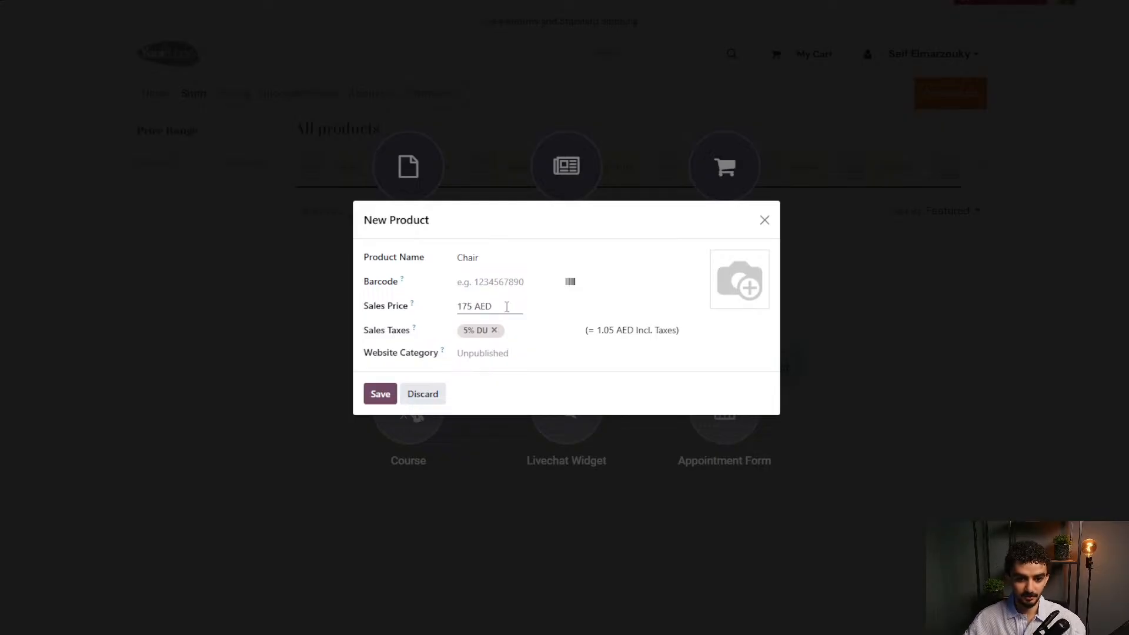
pyautogui.click(527, 307)
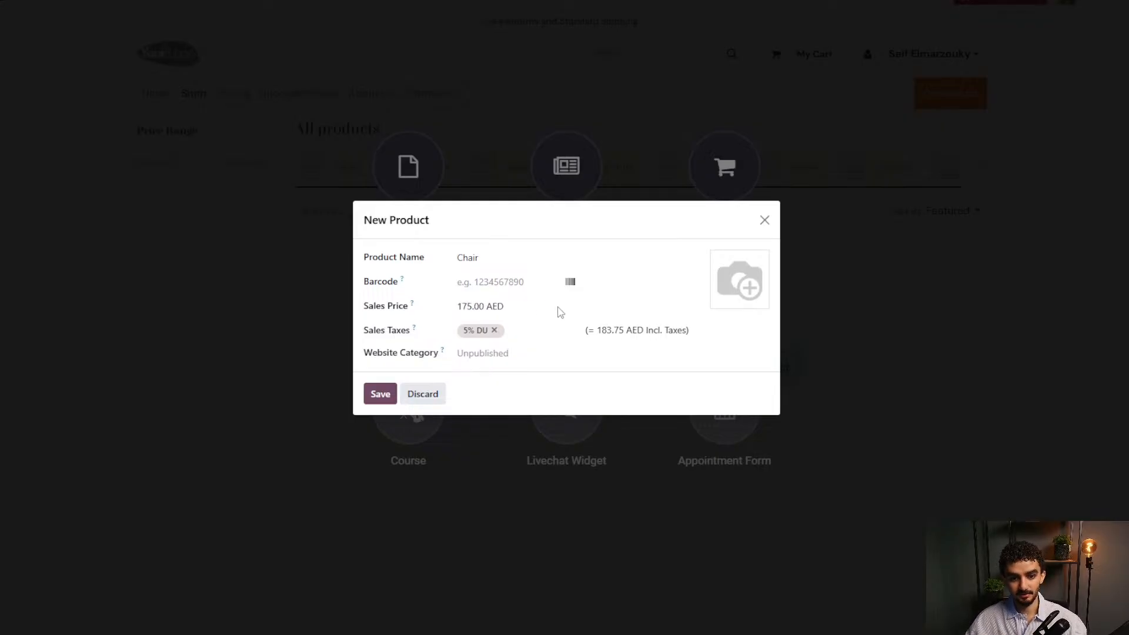
# Name the product Desk Chair, assign the Chairs website category, and save it.
pyautogui.doubleClick(600, 332)
pyautogui.click(493, 354)
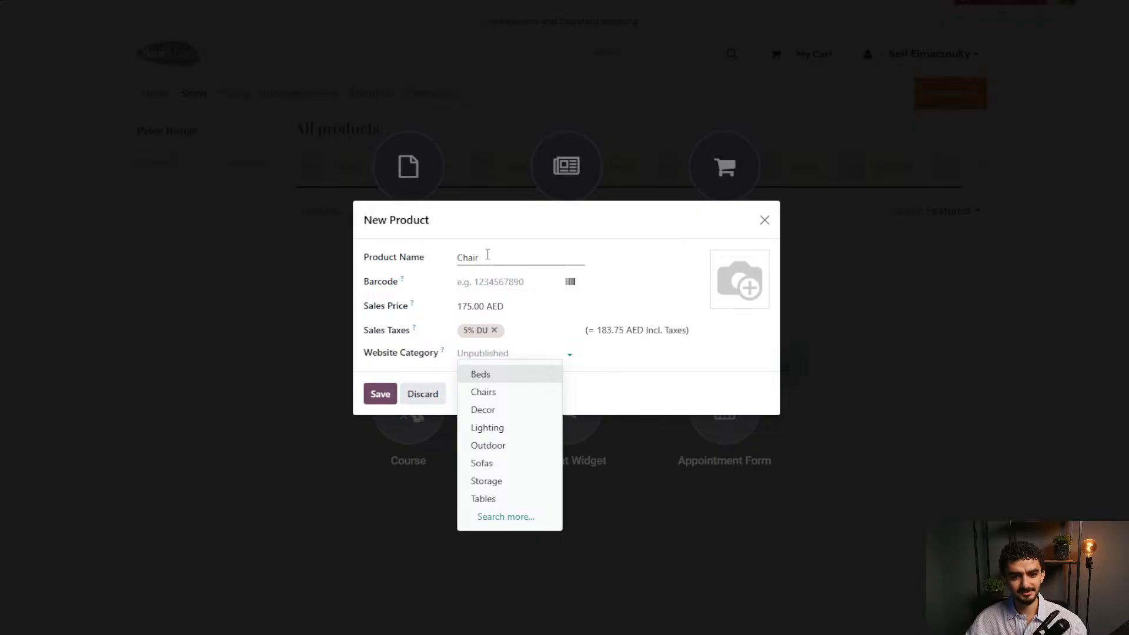
pyautogui.press('Escape')
pyautogui.click(469, 259)
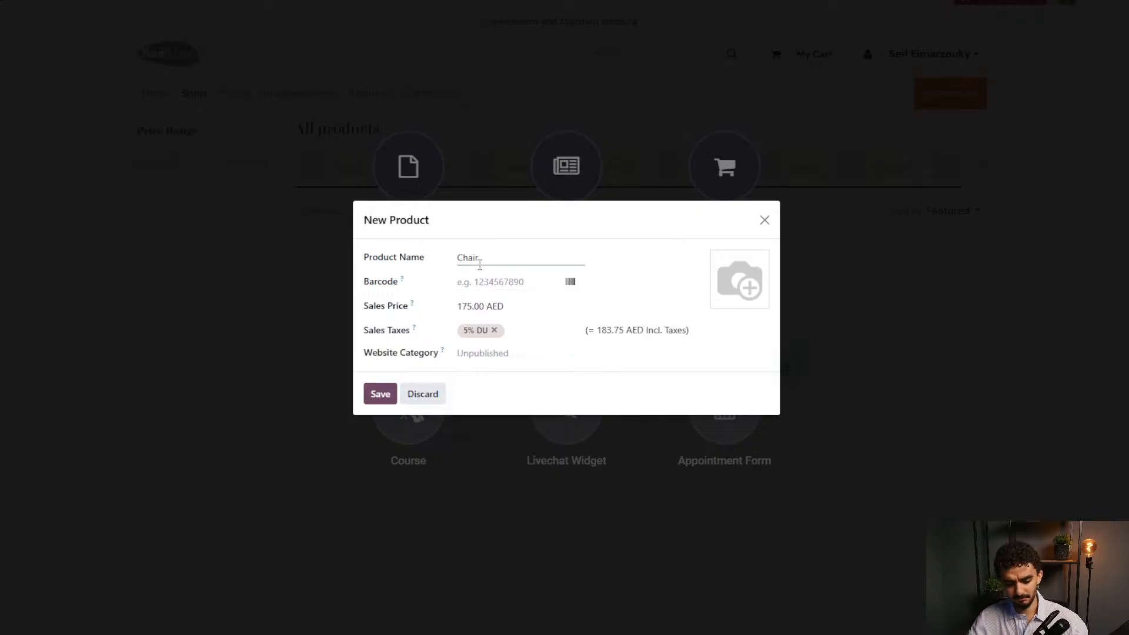
pyautogui.write('Desk')
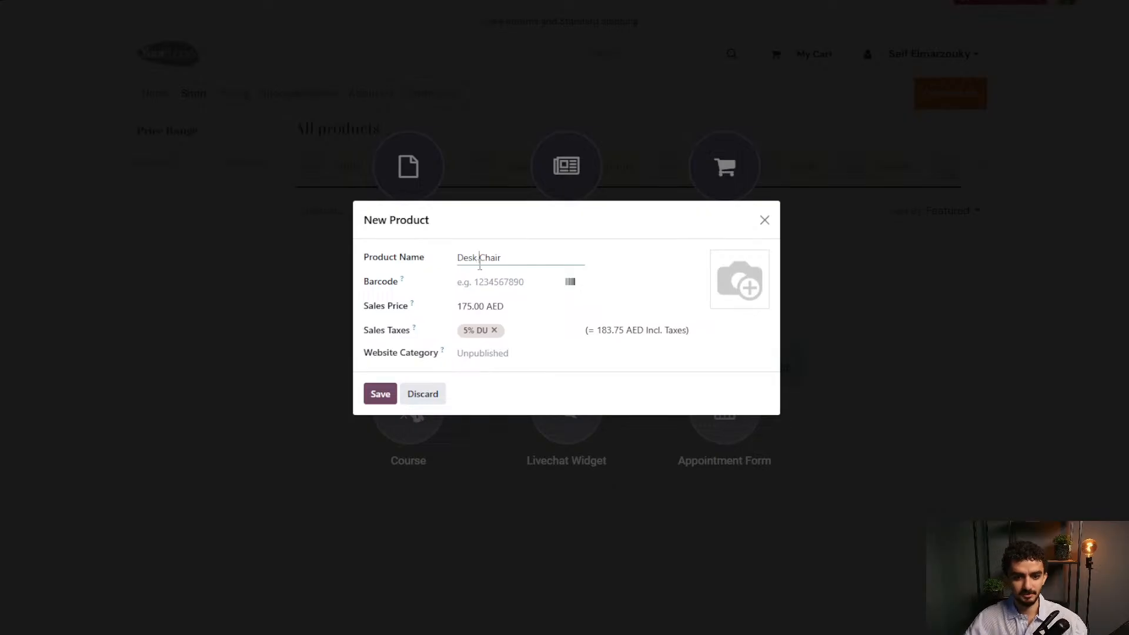
pyautogui.click(474, 352)
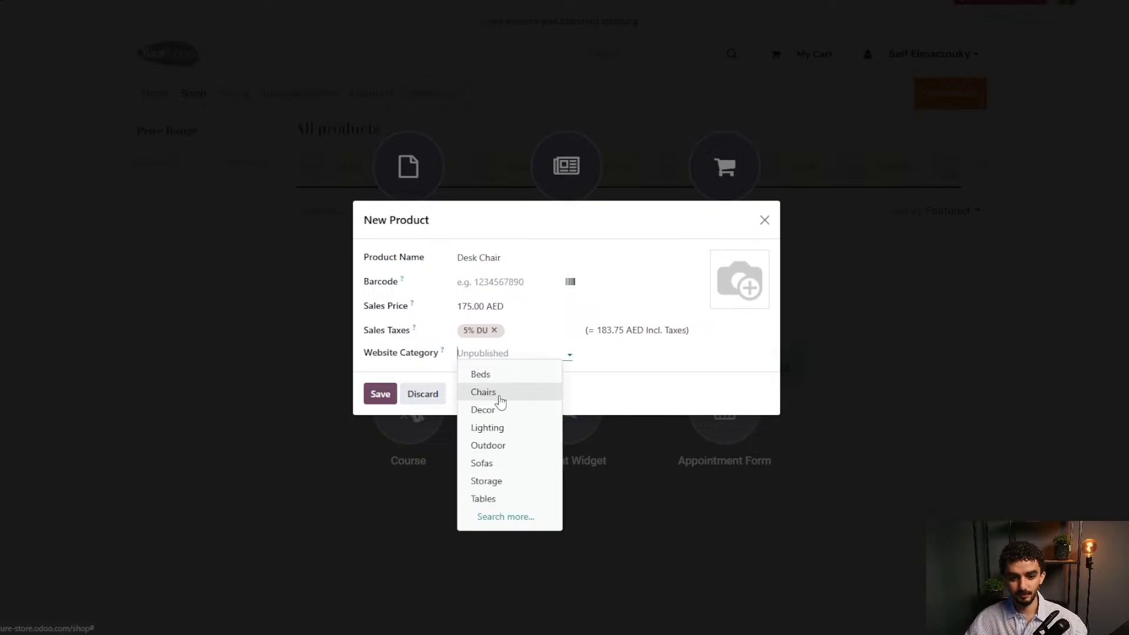
pyautogui.click(497, 392)
pyautogui.click(380, 393)
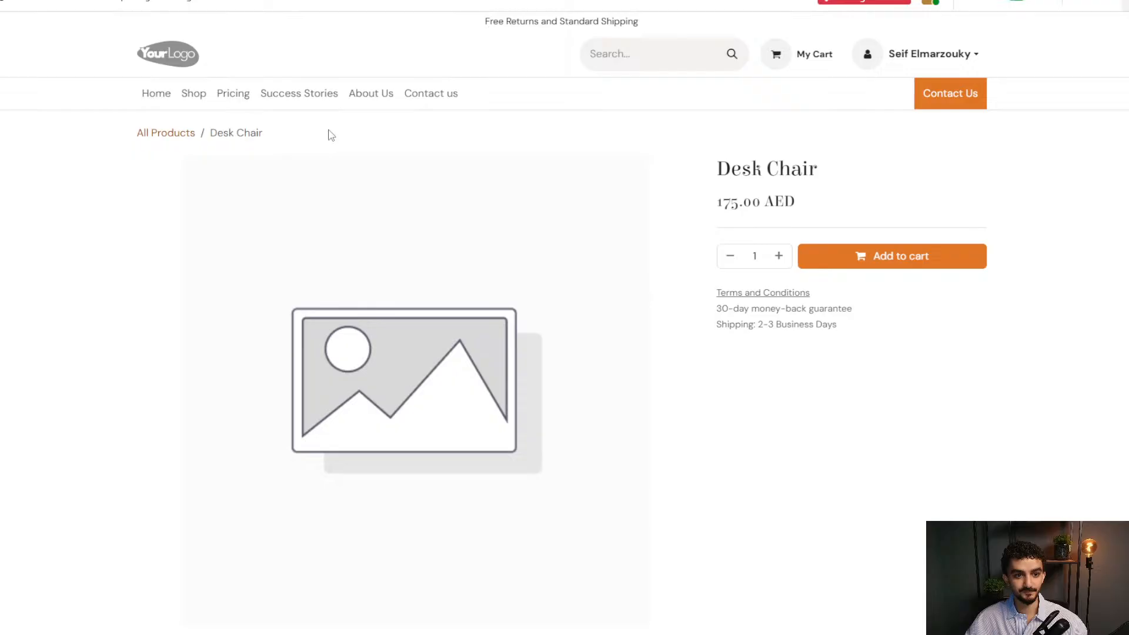
# Filter the shop to the Chairs category, trying the price slider and keeping Featured sorting.
pyautogui.click(196, 99)
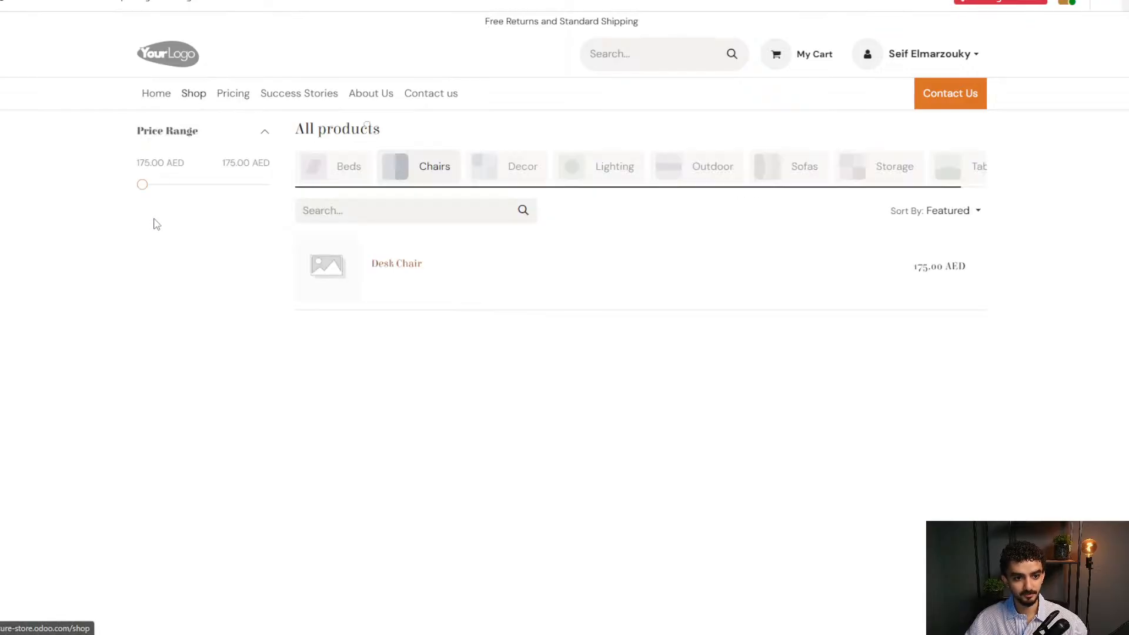
pyautogui.click(432, 176)
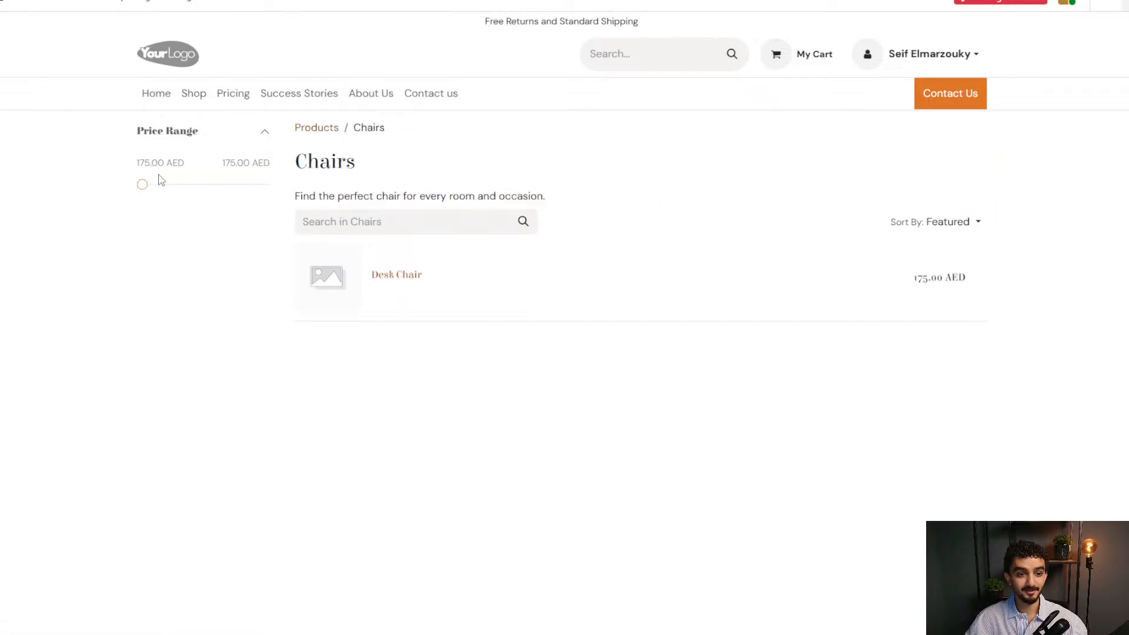
pyautogui.click(143, 184)
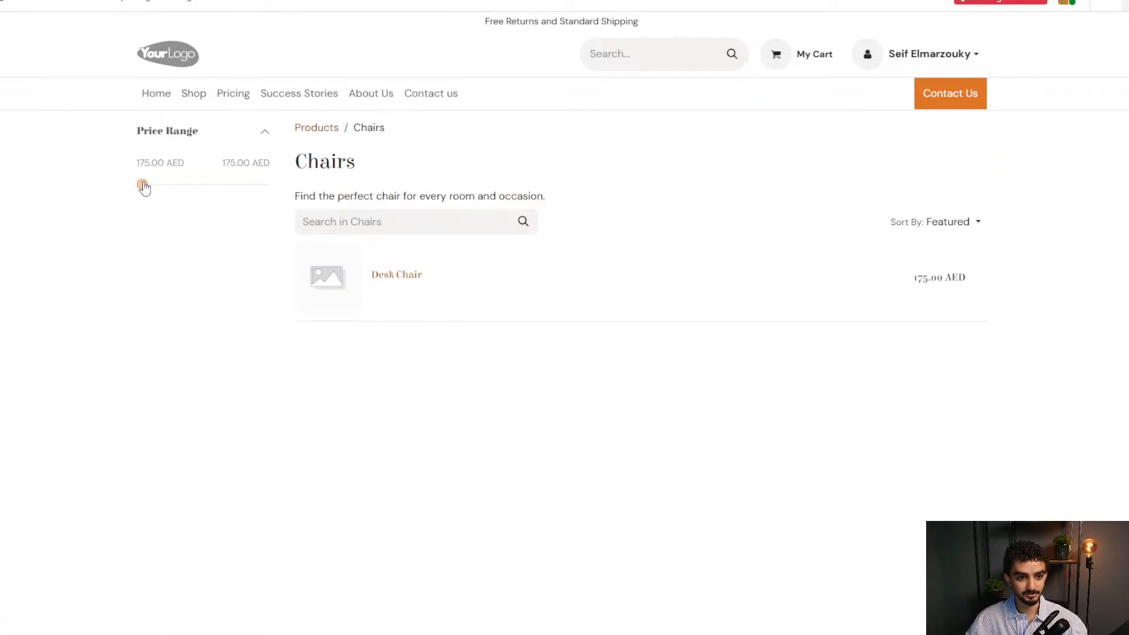
pyautogui.moveTo(231, 185); pyautogui.dragTo(106, 190)
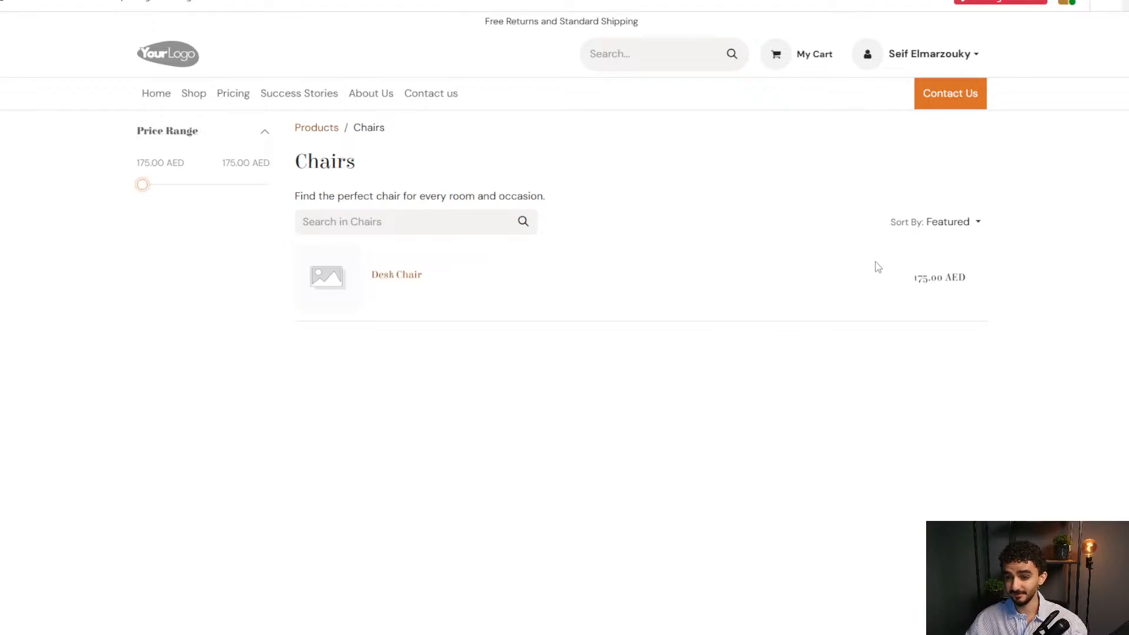
pyautogui.click(957, 221)
pyautogui.click(1026, 282)
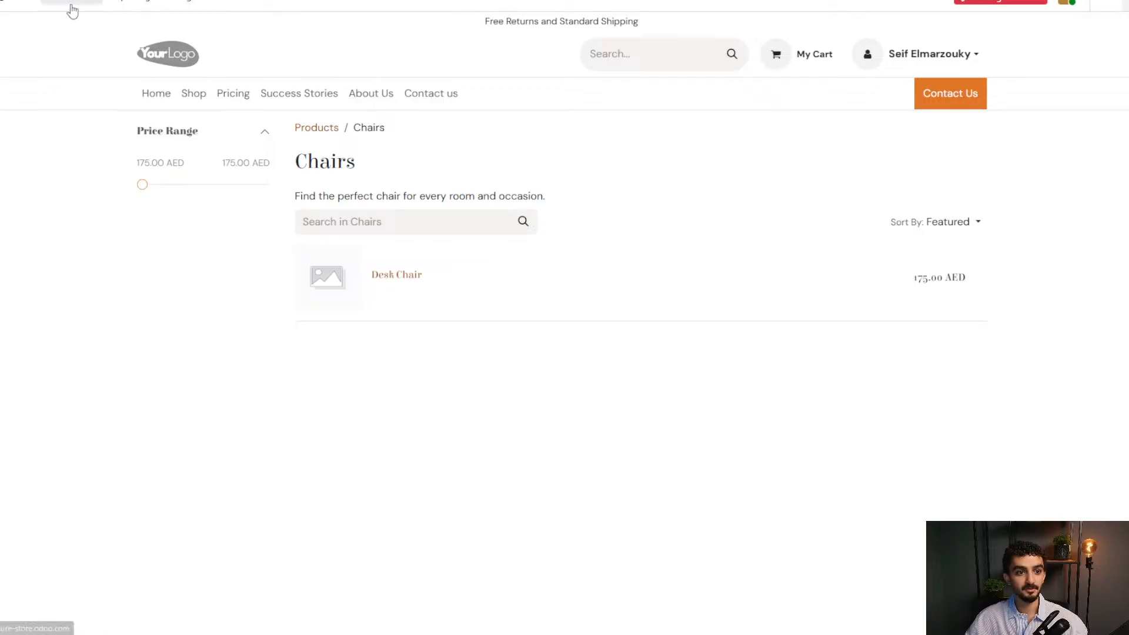
pyautogui.click(50, 7)
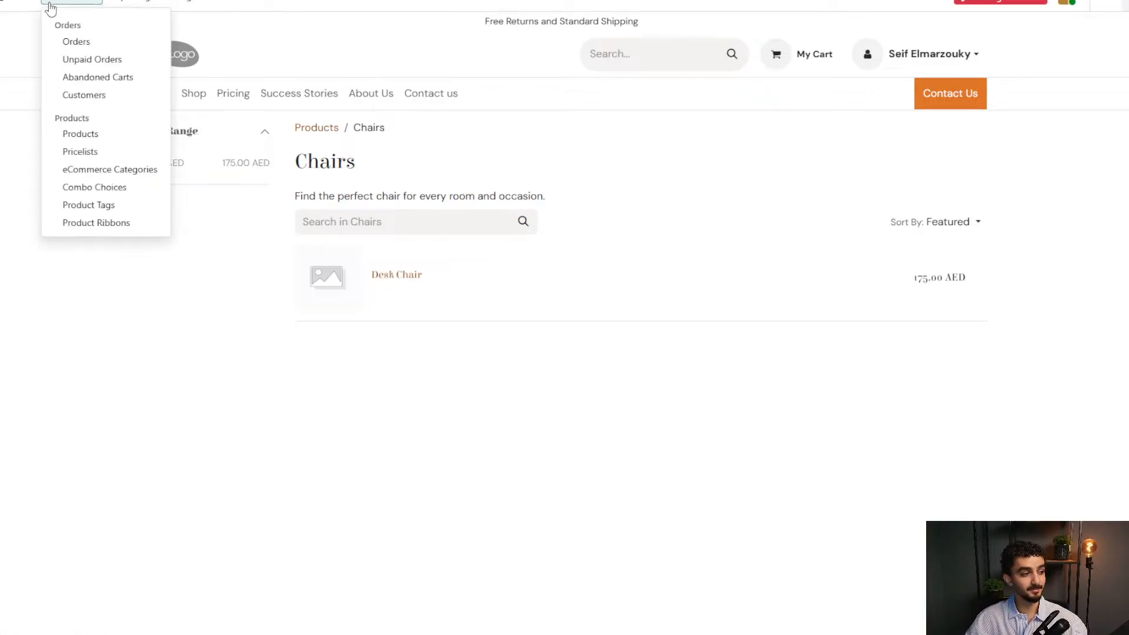
# Create a new Office Chair product, invoicing on ordered quantities.
pyautogui.click(101, 140)
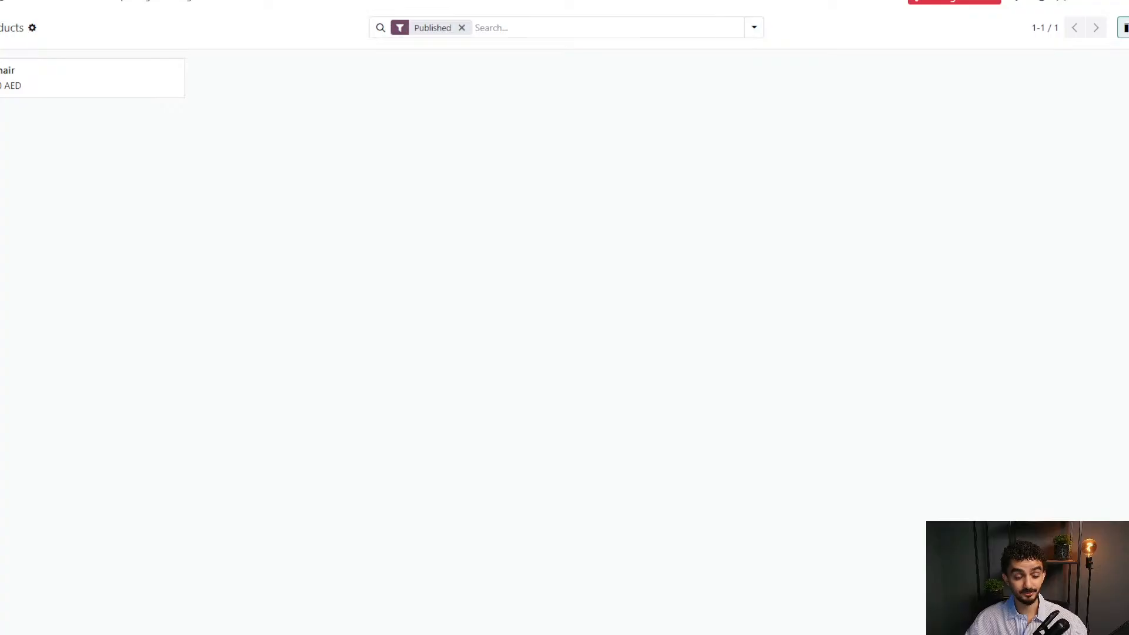
pyautogui.click(0, 28)
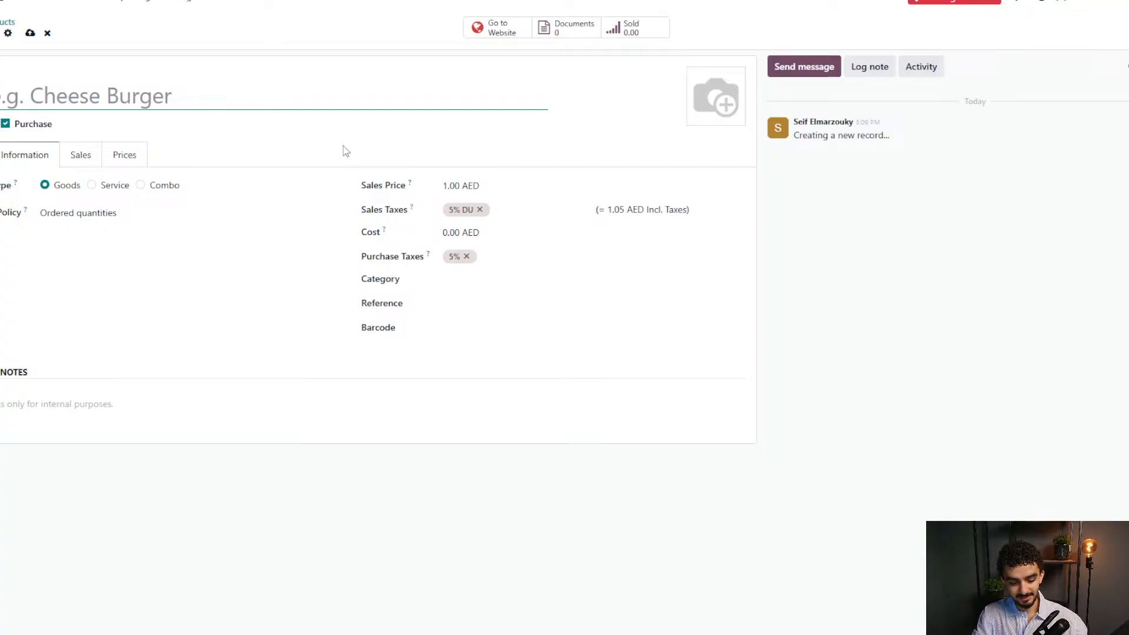
pyautogui.write('Office ')
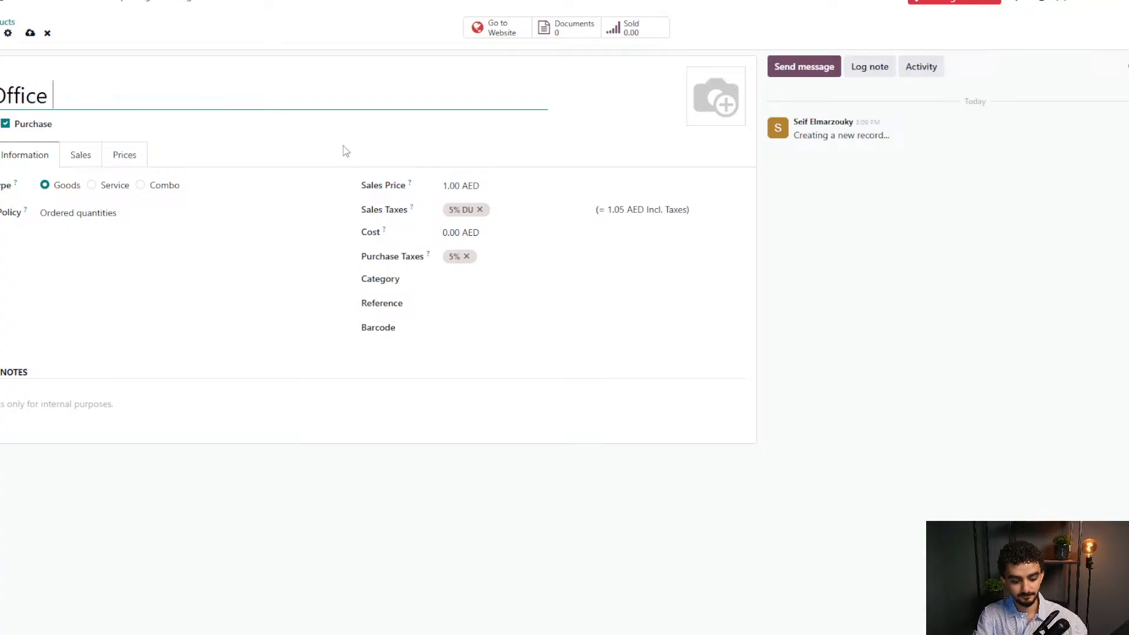
pyautogui.write('Chair')
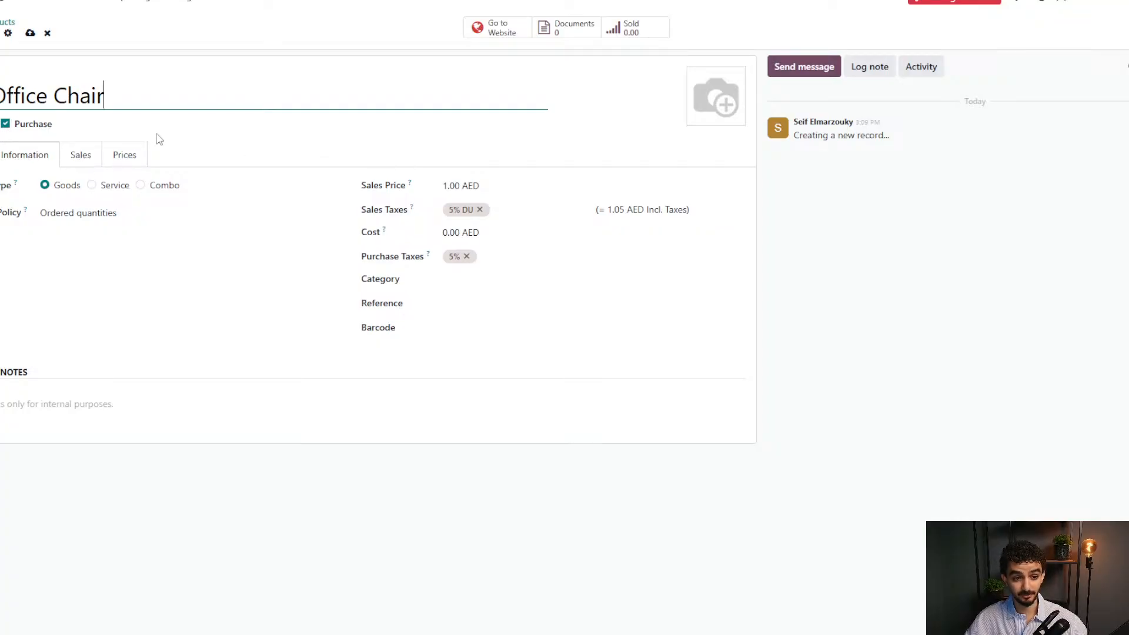
pyautogui.click(241, 147)
pyautogui.click(75, 214)
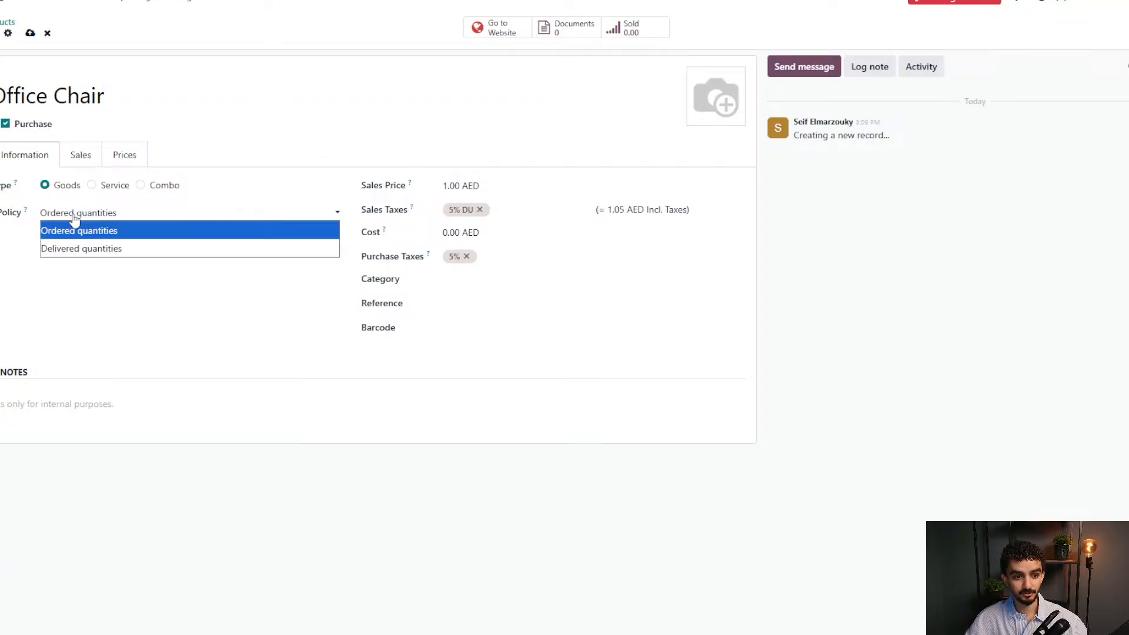
pyautogui.click(32, 220)
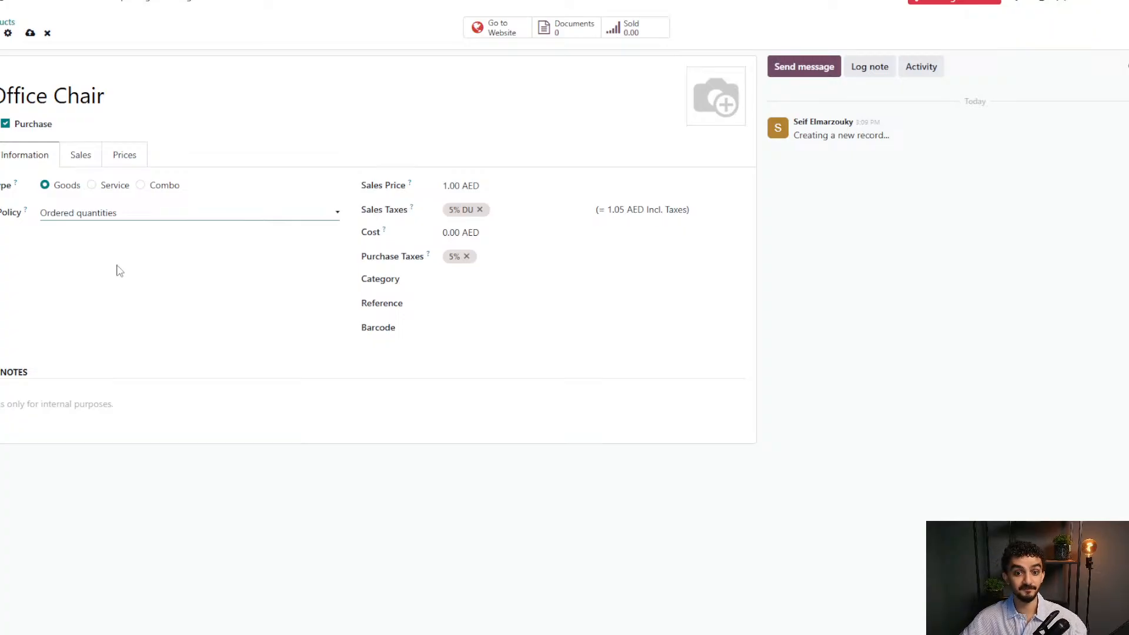
pyautogui.click(117, 266)
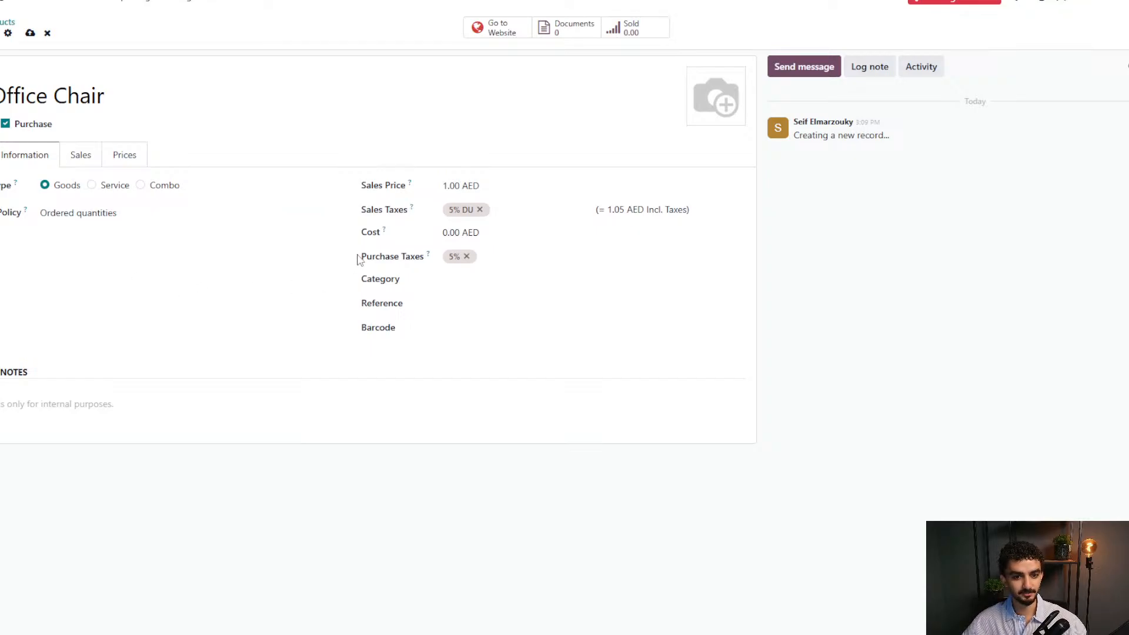
# Set the Office Chair's sales price to 225, cost to 150 and category to Goods.
pyautogui.click(474, 185)
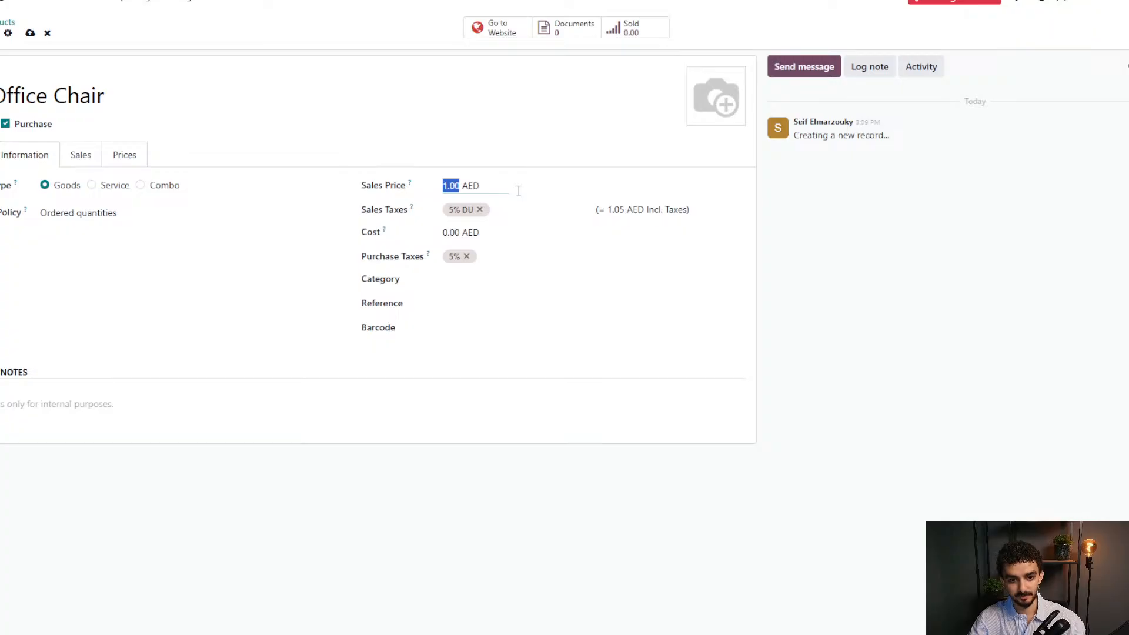
pyautogui.write('225')
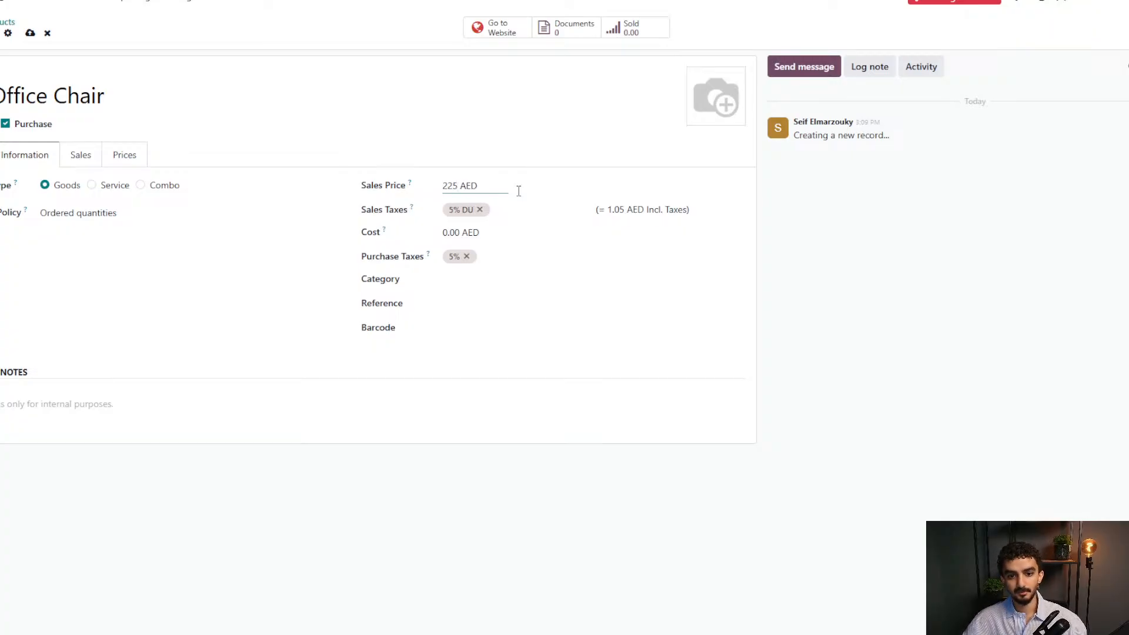
pyautogui.click(600, 169)
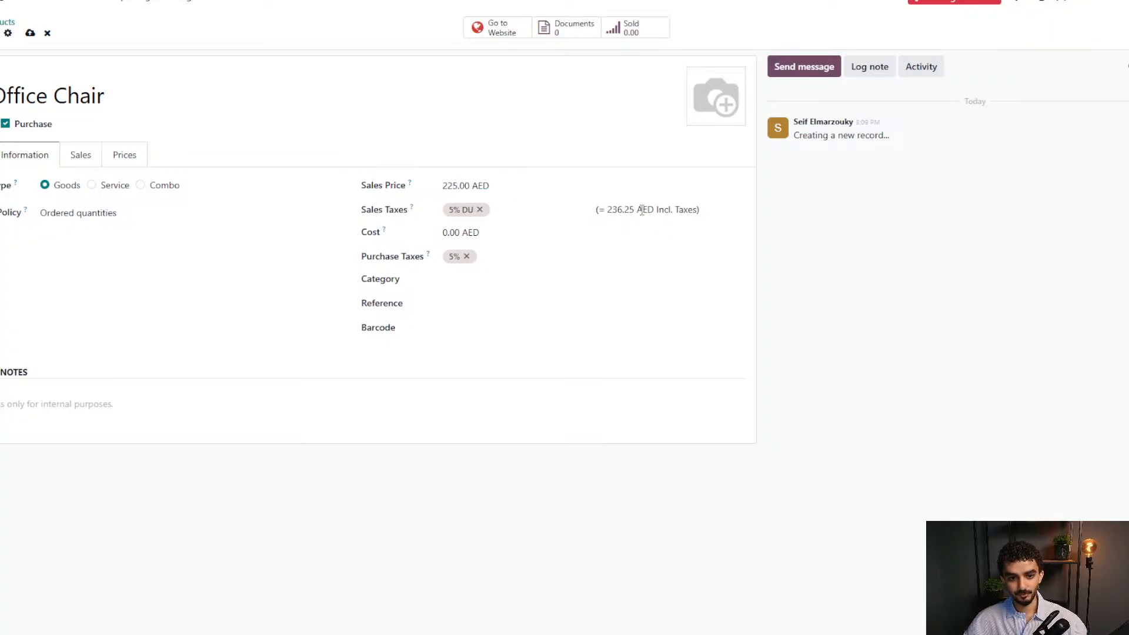
pyautogui.click(464, 233)
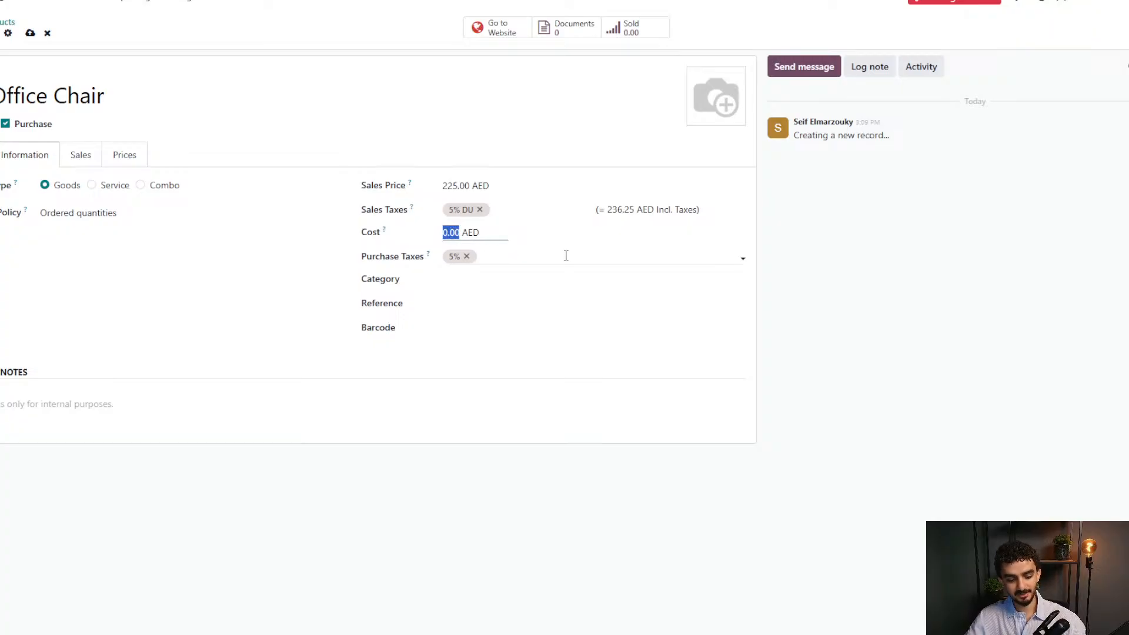
pyautogui.write('150')
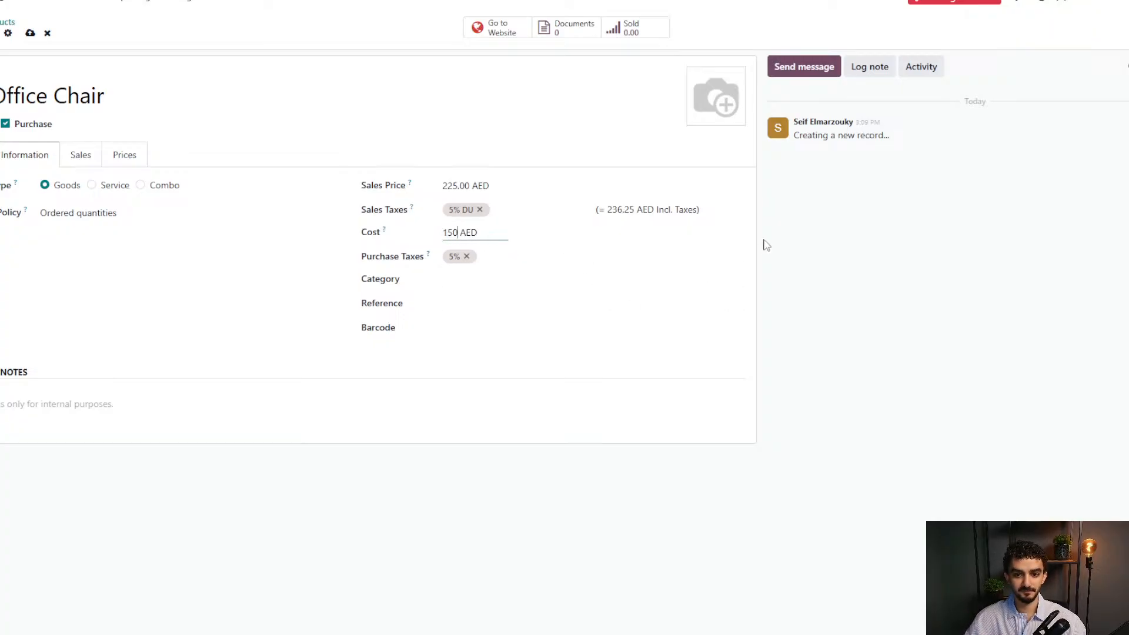
pyautogui.click(883, 237)
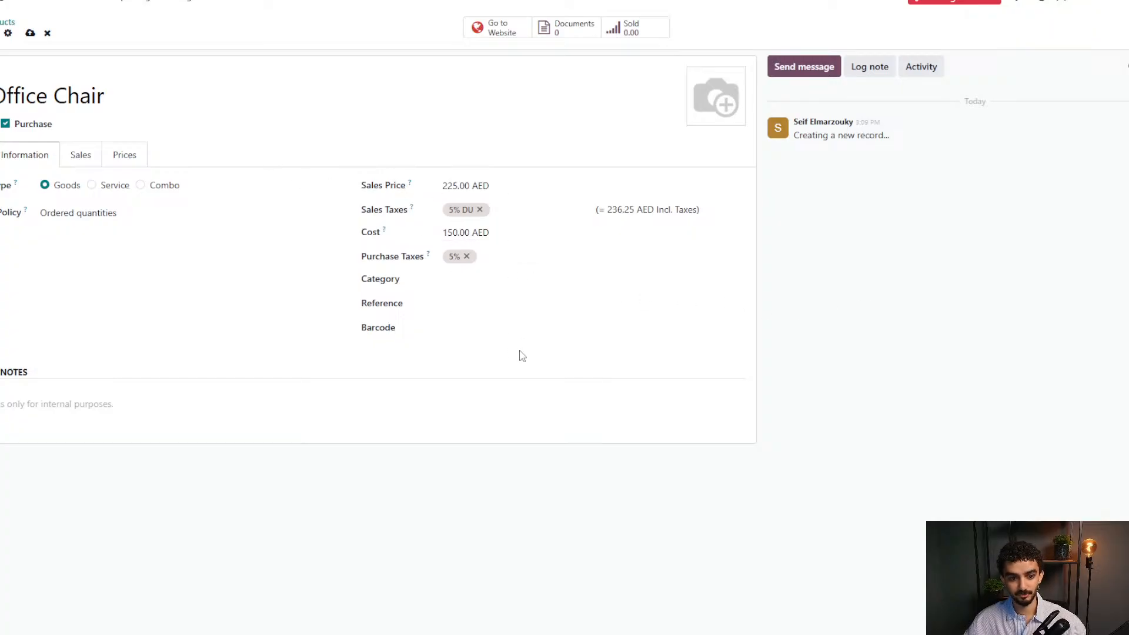
pyautogui.click(483, 277)
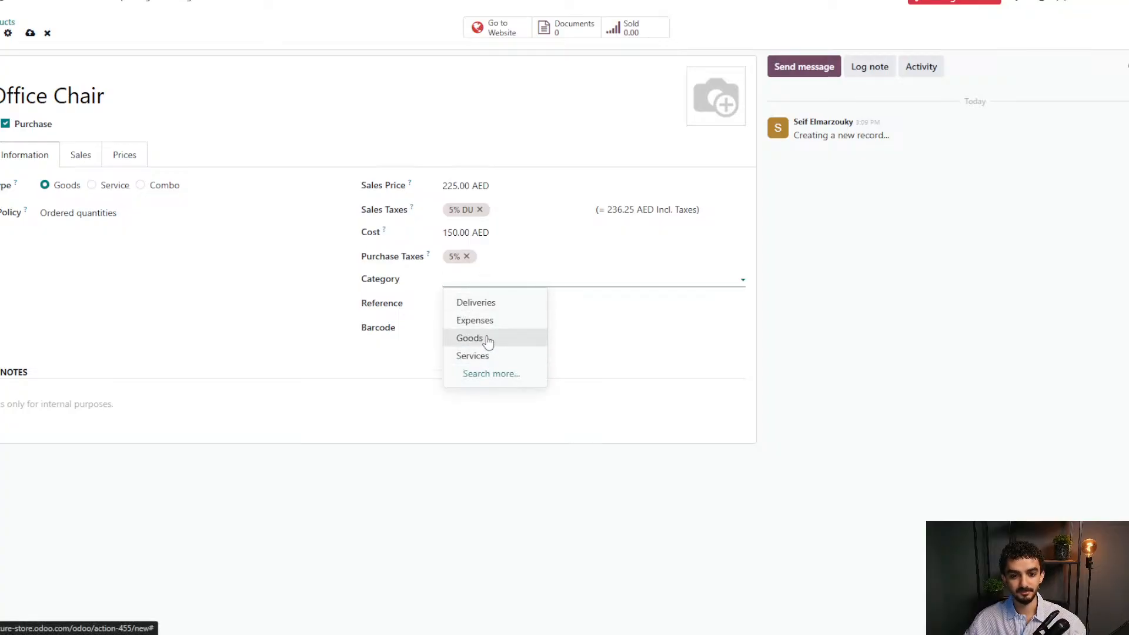
pyautogui.click(484, 338)
pyautogui.click(478, 301)
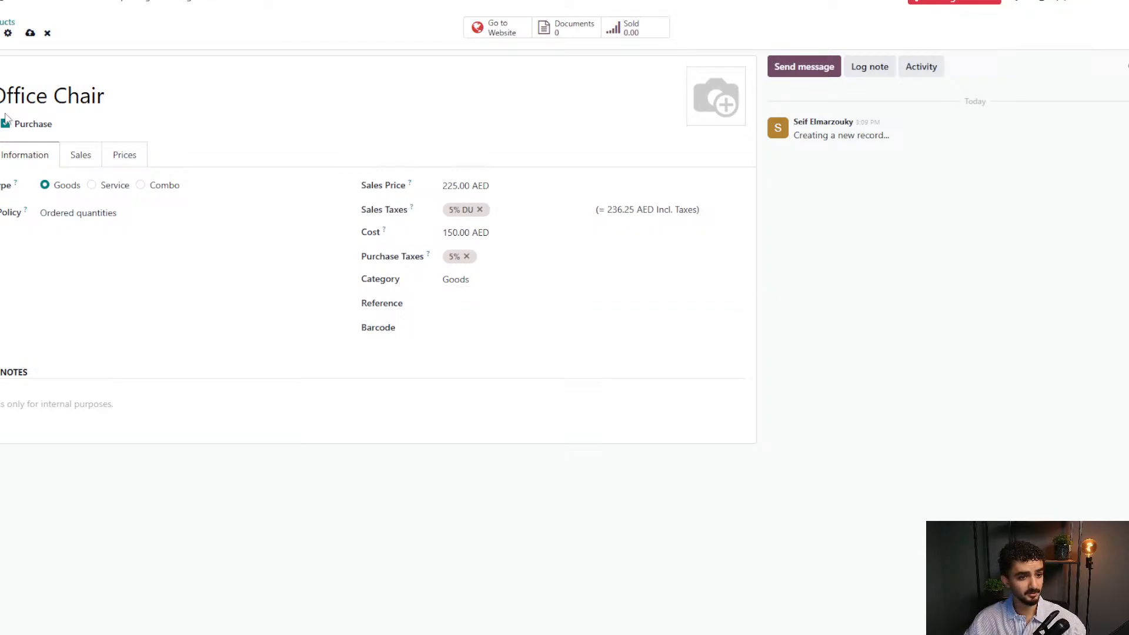
pyautogui.click(76, 154)
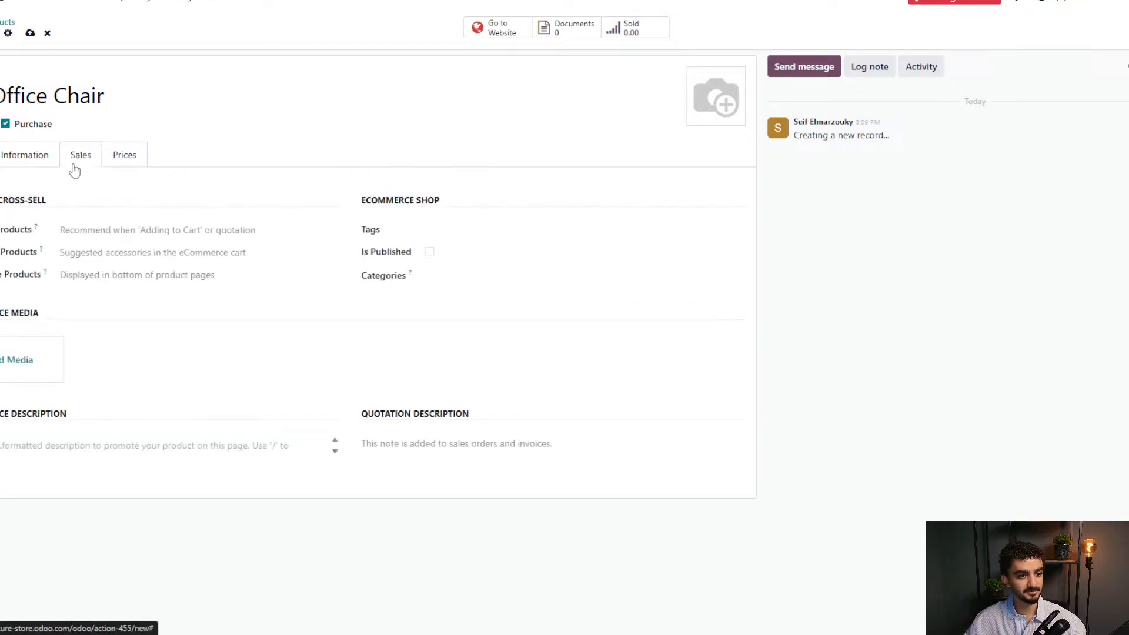
# Save the Office Chair and list Desk Chair as its suggested alternative product.
pyautogui.click(29, 34)
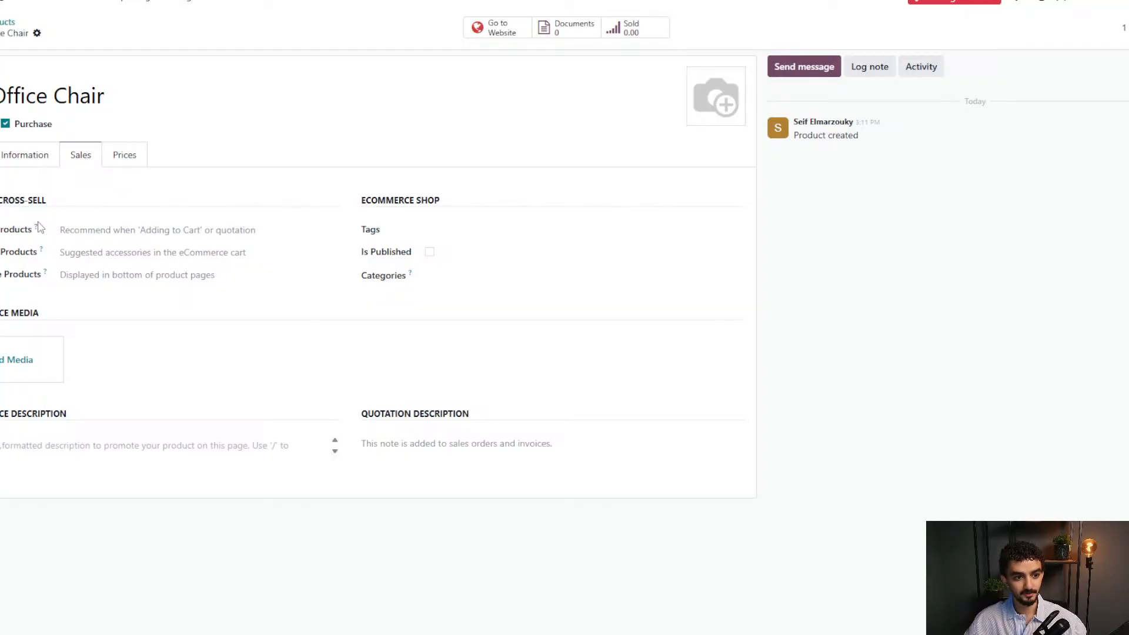
pyautogui.moveTo(0, 201); pyautogui.dragTo(46, 201)
pyautogui.click(48, 201)
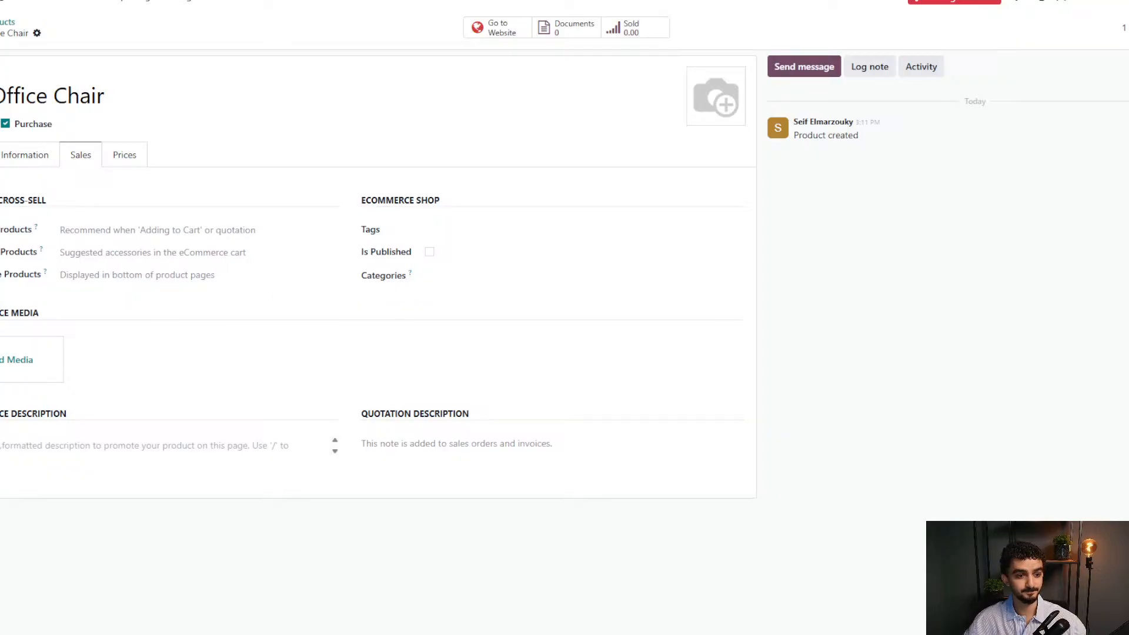
pyautogui.click(96, 230)
pyautogui.click(100, 251)
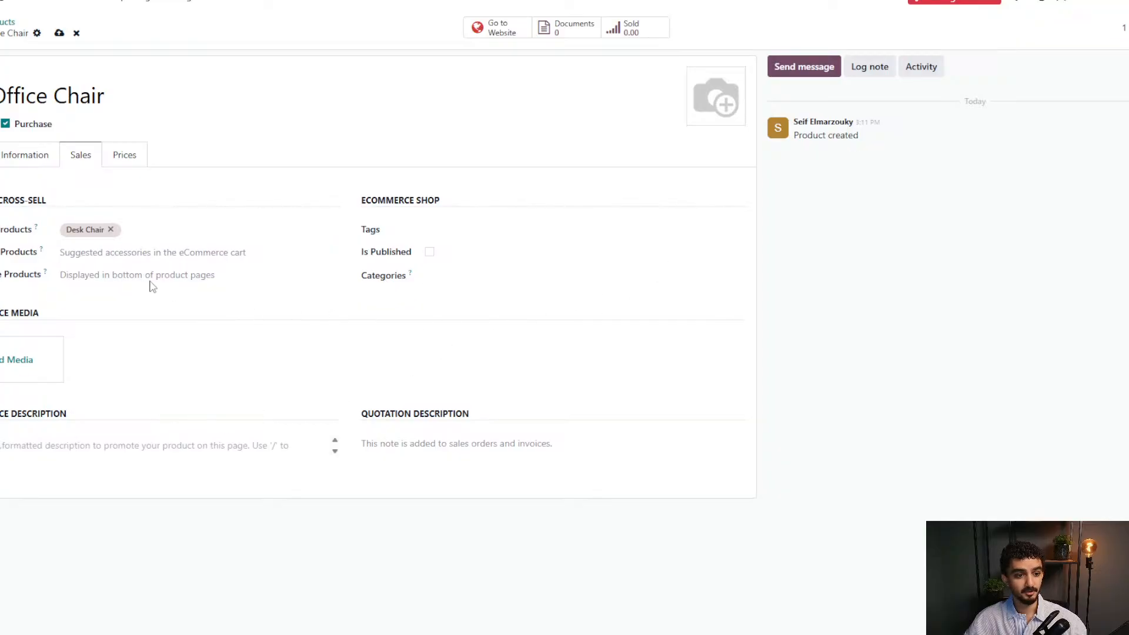
pyautogui.click(75, 274)
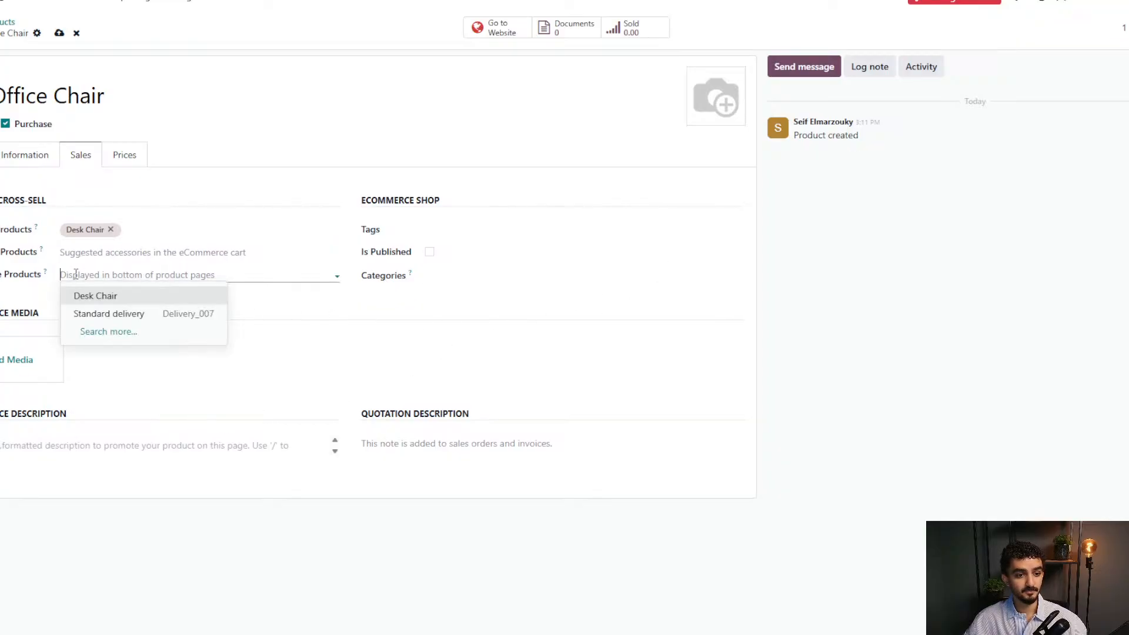
pyautogui.click(111, 229)
pyautogui.click(104, 275)
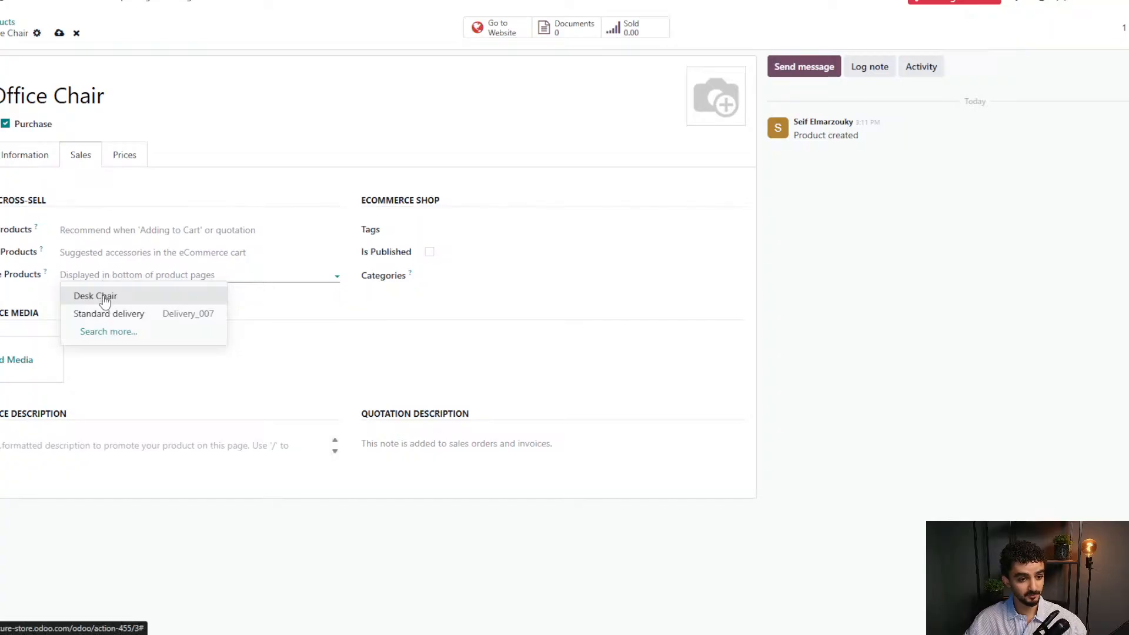
pyautogui.click(101, 295)
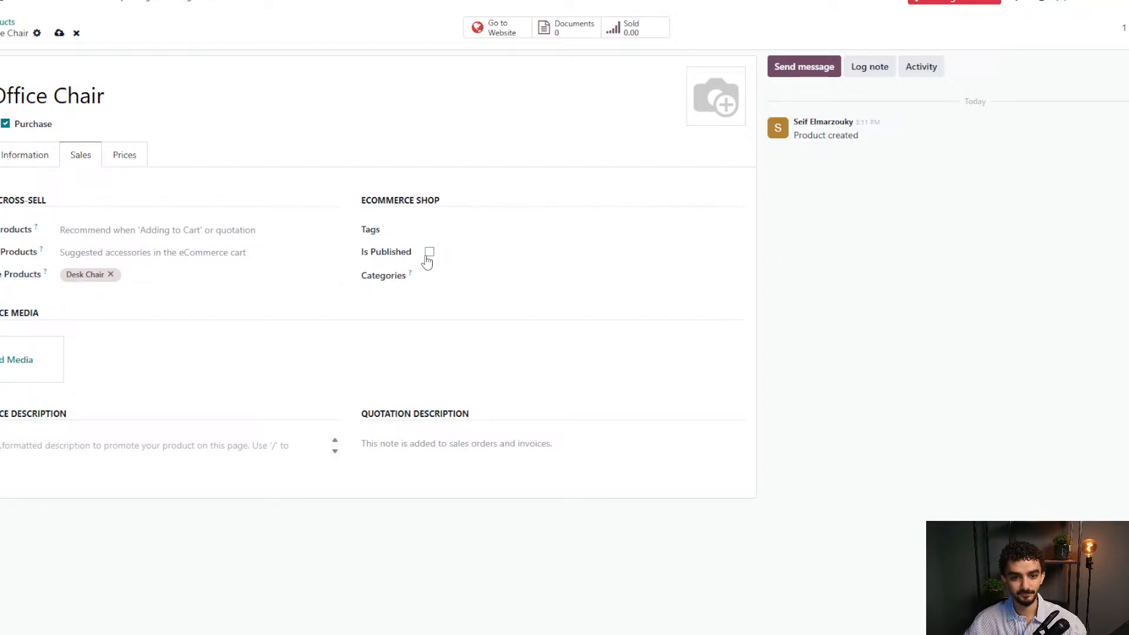
# Publish the Office Chair on the website and file it under the Chairs category.
pyautogui.click(429, 253)
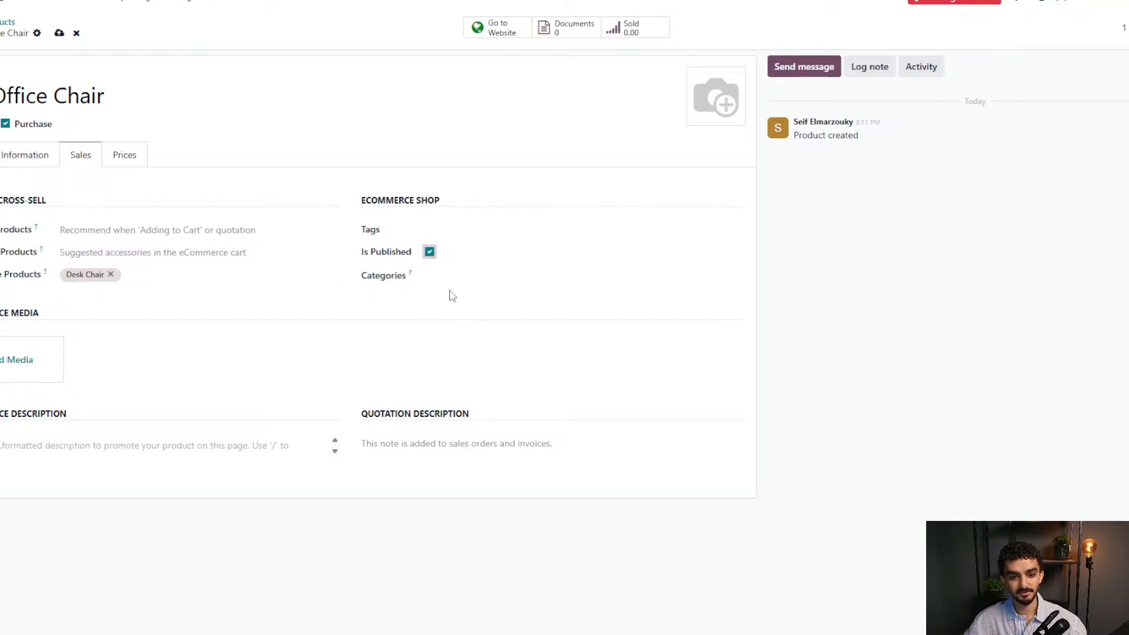
pyautogui.click(456, 271)
pyautogui.click(456, 314)
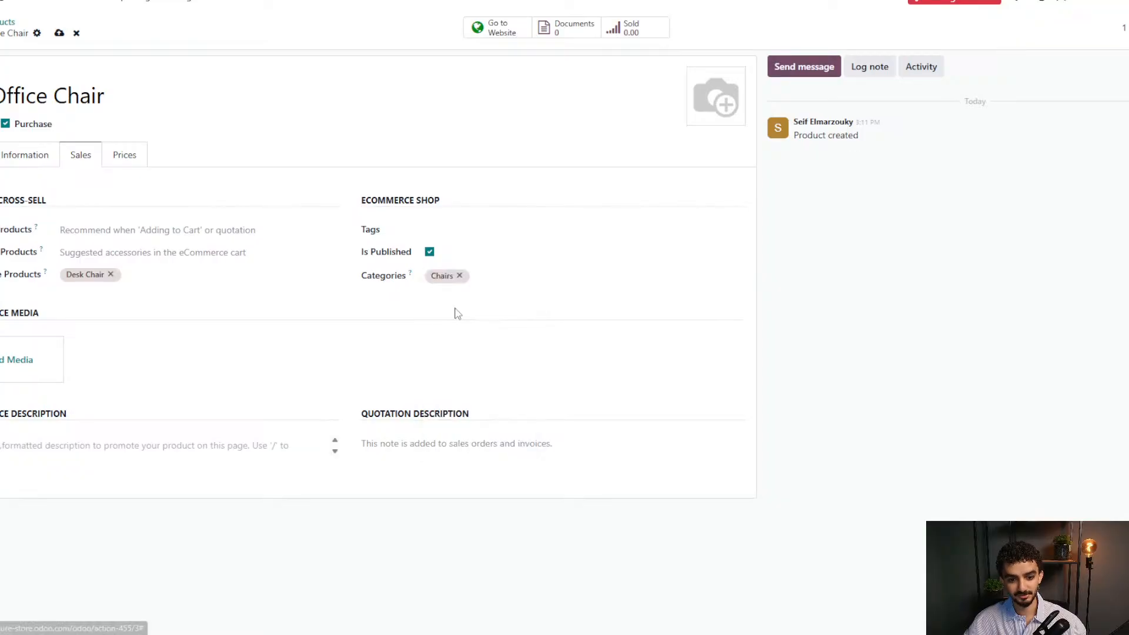
# Attach the tan leather chair photo from the media search as product media, then save.
pyautogui.click(32, 371)
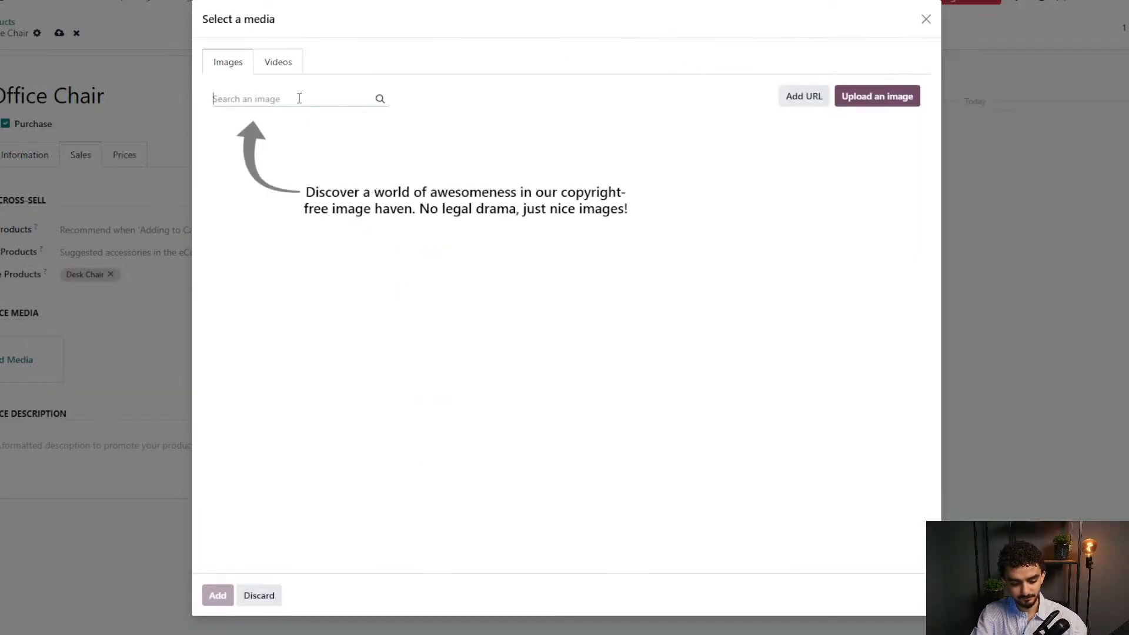
pyautogui.write('chair')
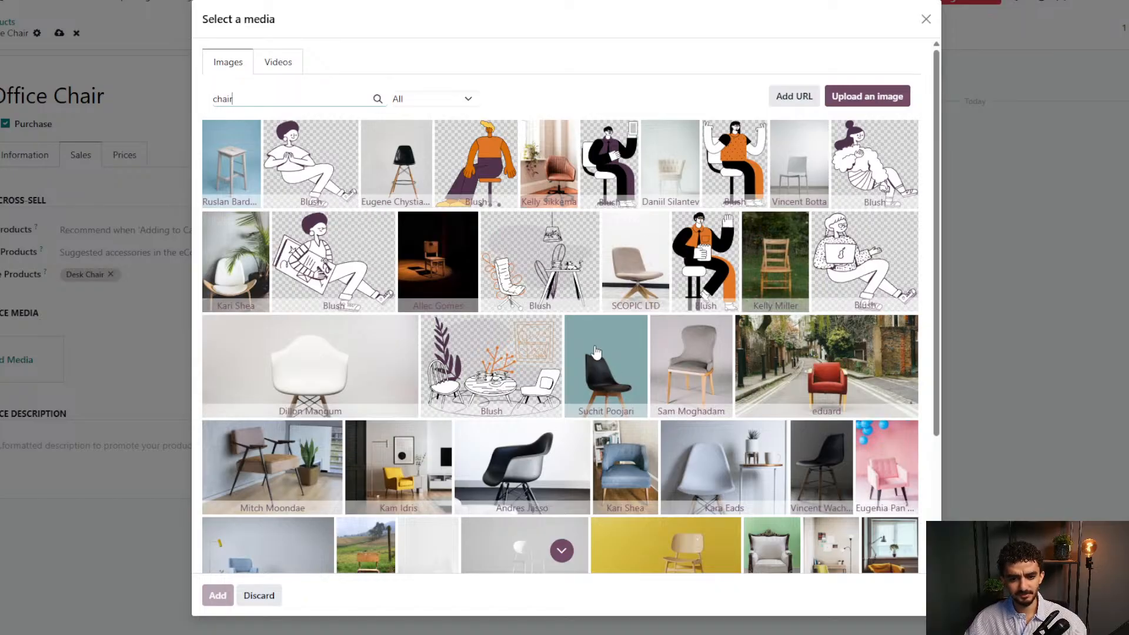
pyautogui.scroll(-2, 596, 351)
pyautogui.scroll(-3, 663, 249)
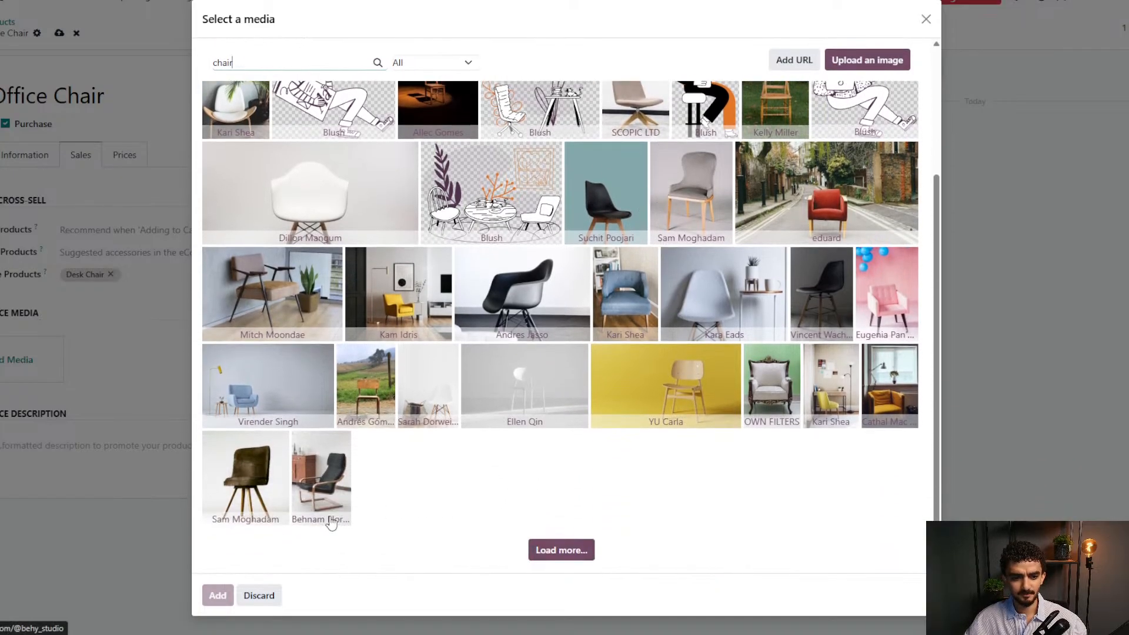
pyautogui.scroll(5, 388, 485)
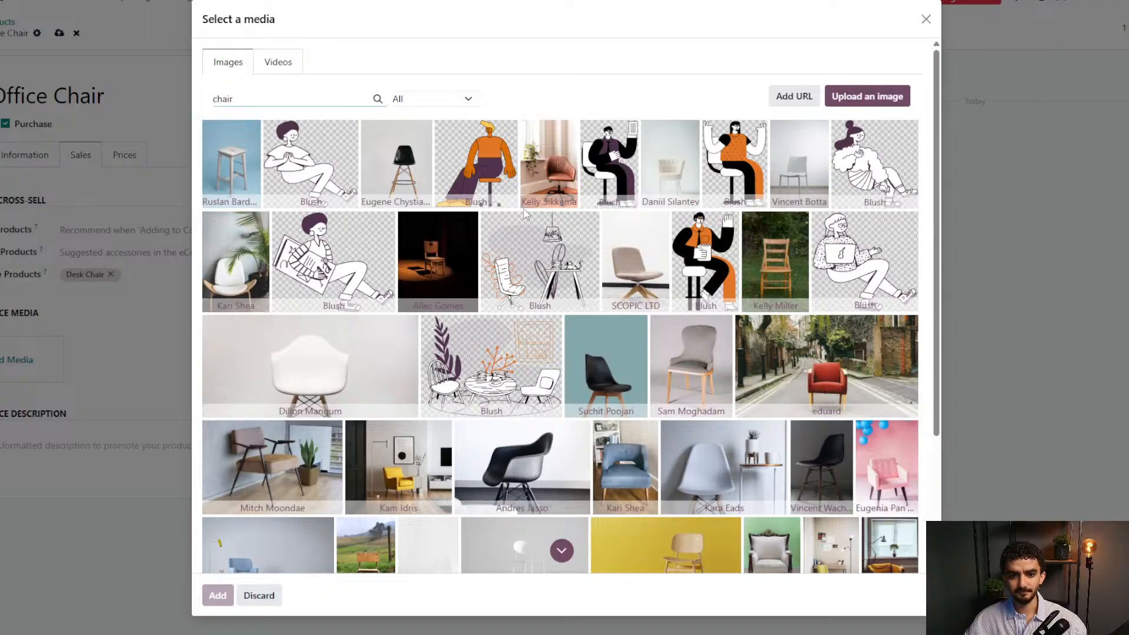
pyautogui.click(555, 163)
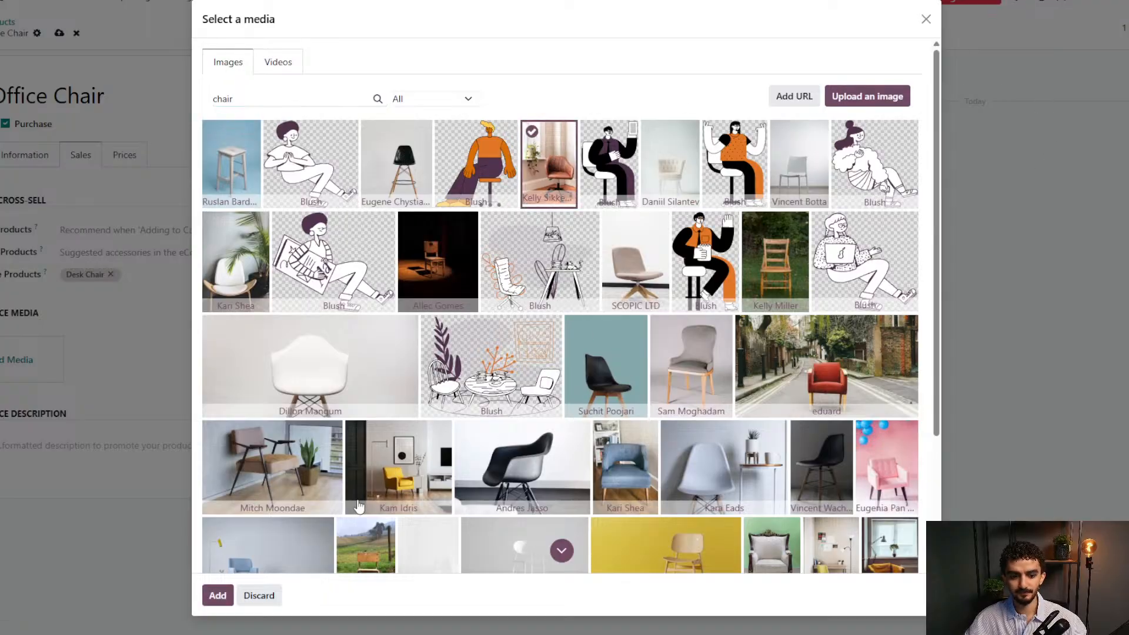
pyautogui.click(217, 595)
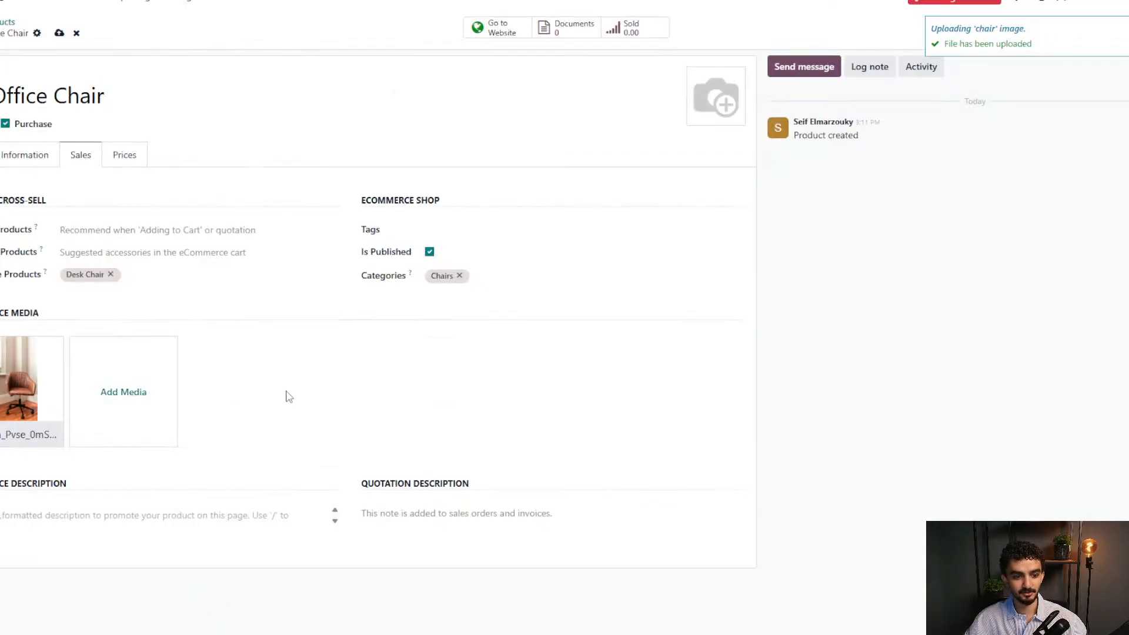
pyautogui.click(58, 32)
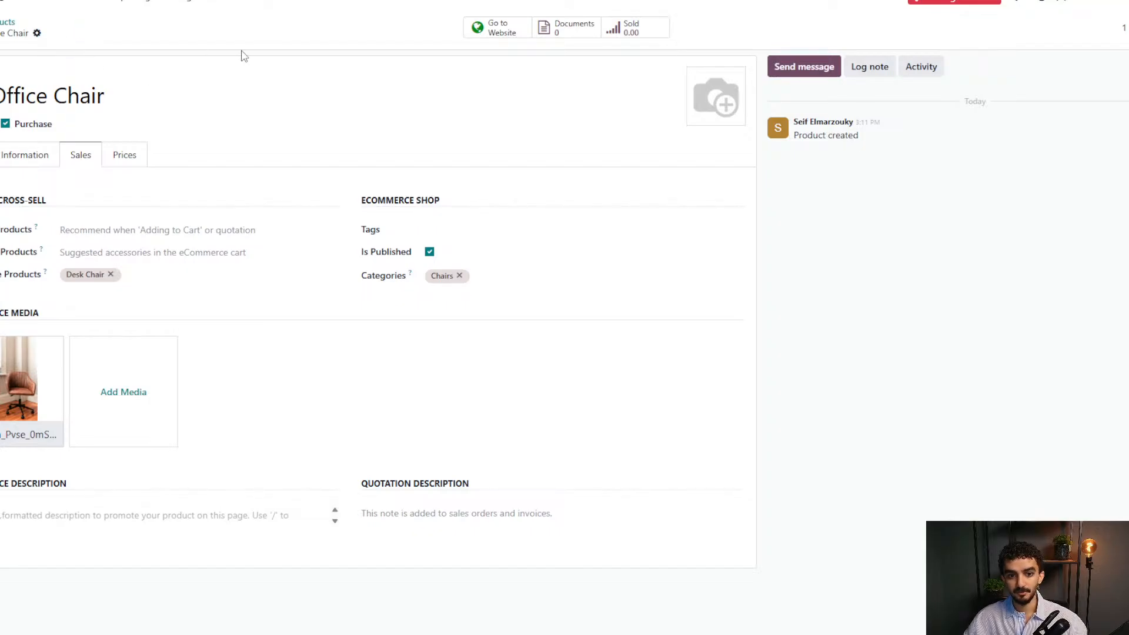
# Review the Prices tab, return to General Information, then go to the website Homepage.
pyautogui.click(109, 164)
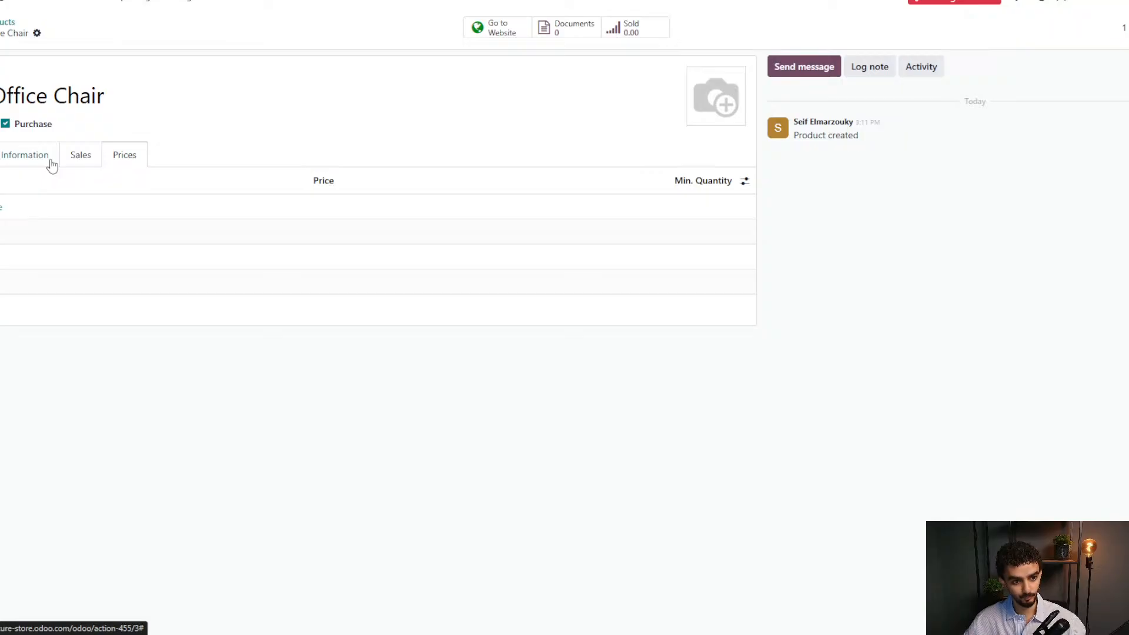
pyautogui.click(52, 162)
pyautogui.click(23, 5)
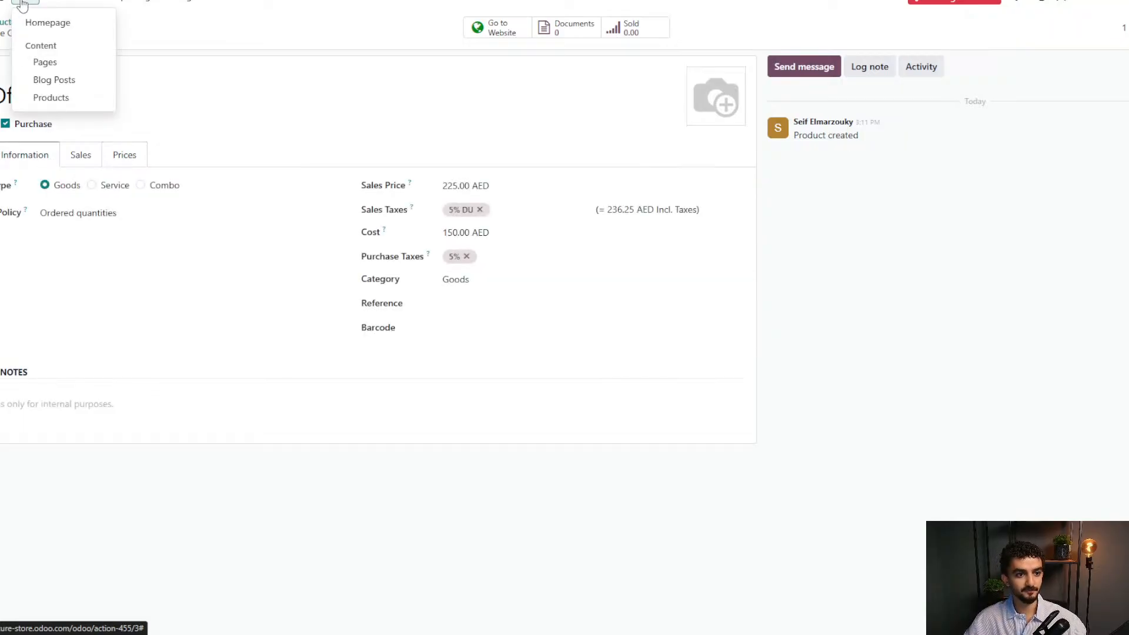
pyautogui.click(40, 23)
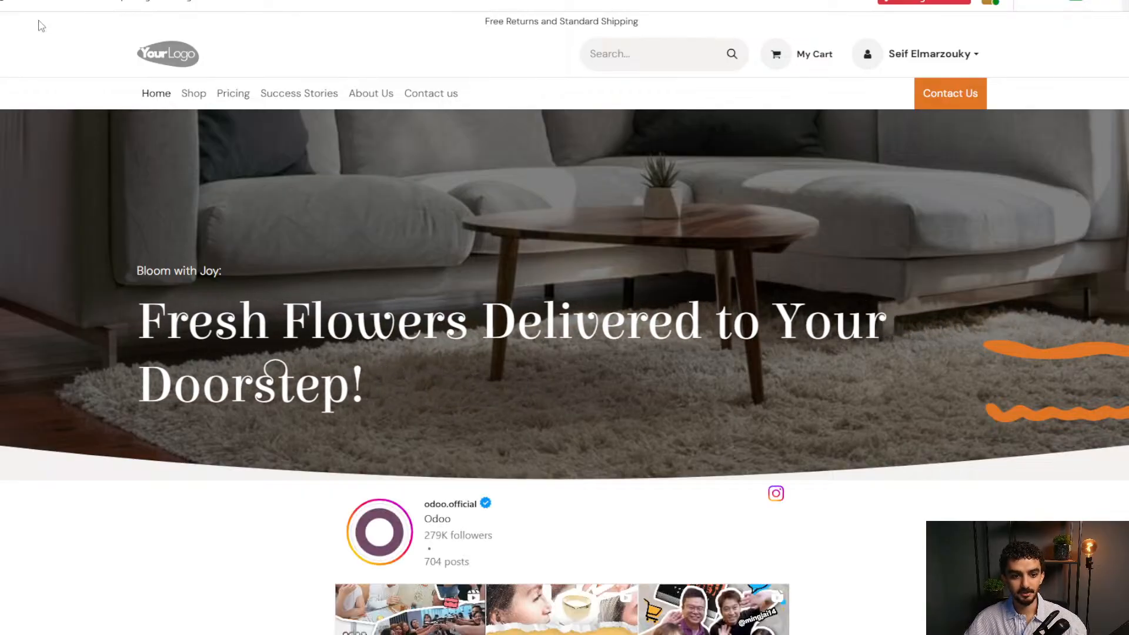
# Show the shop's Chairs, try a 195.03 AED price cap, and sort Price - High to Low.
pyautogui.click(194, 95)
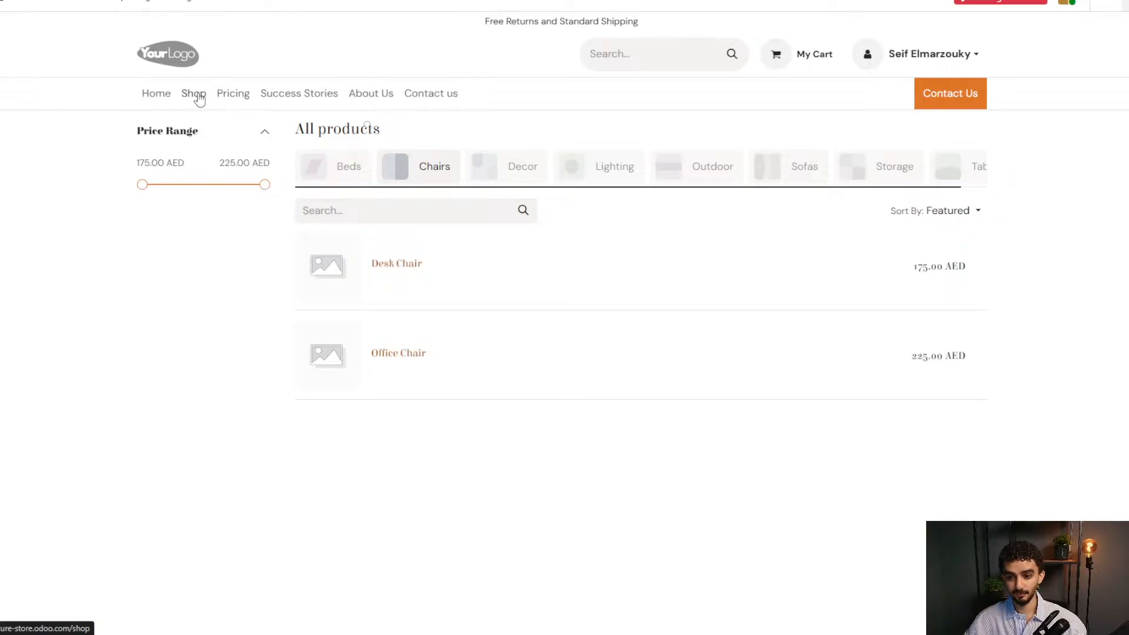
pyautogui.click(409, 180)
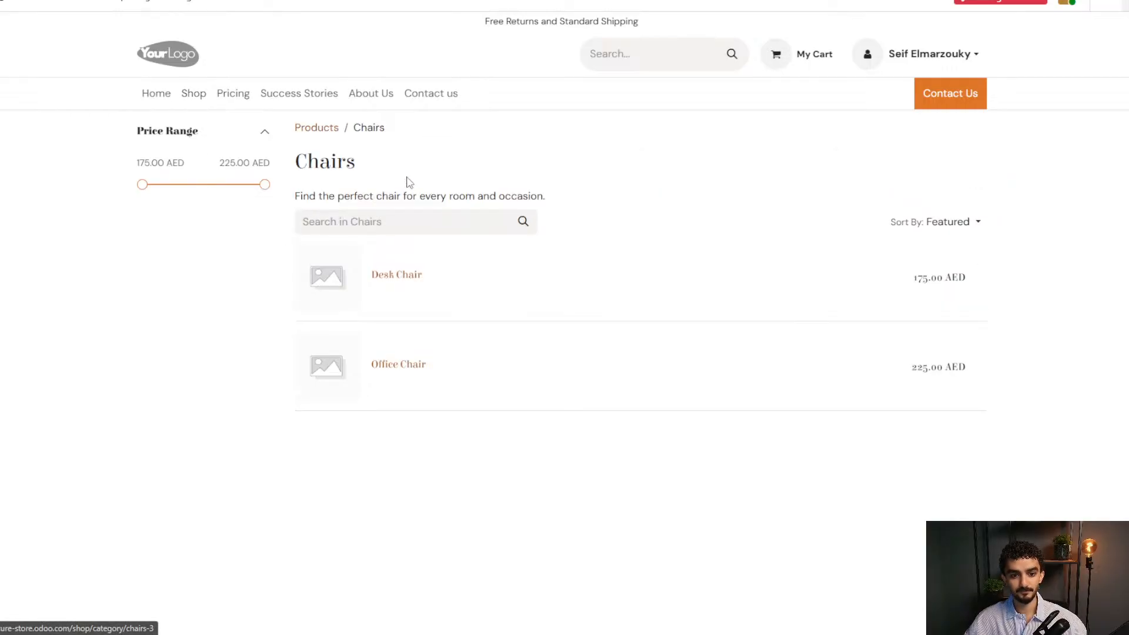
pyautogui.moveTo(266, 186); pyautogui.dragTo(193, 194)
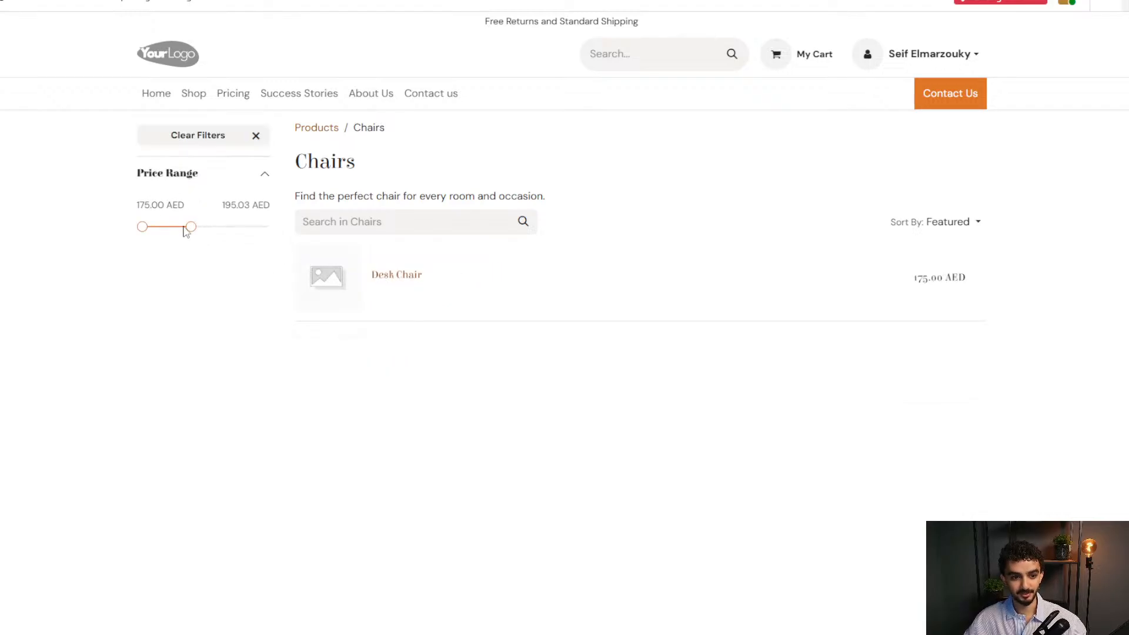
pyautogui.moveTo(189, 230); pyautogui.dragTo(249, 227)
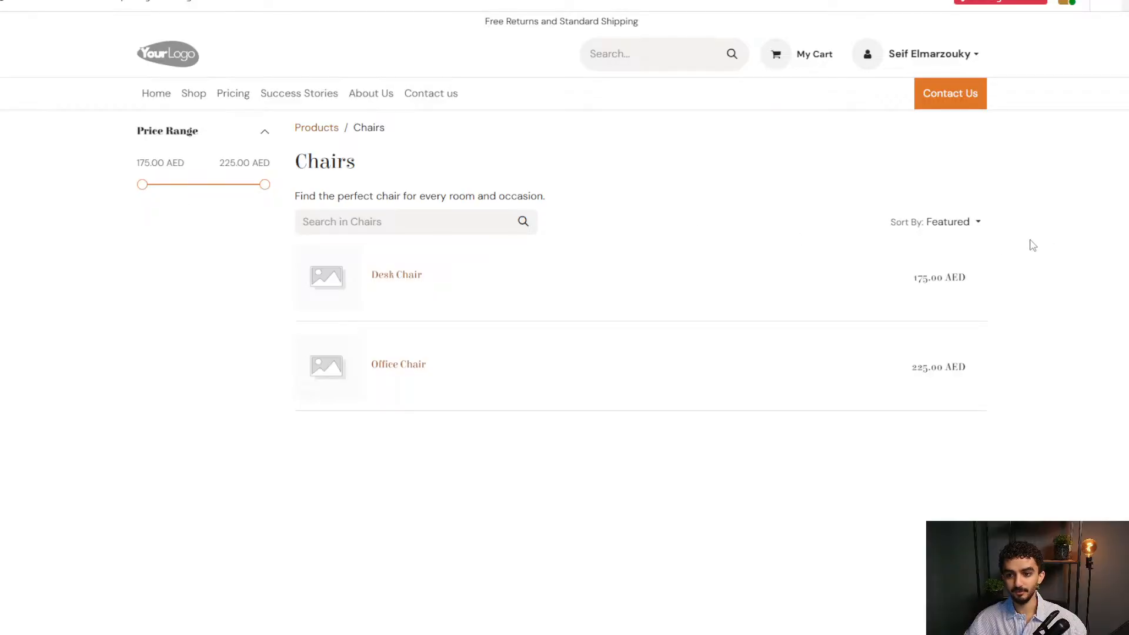
pyautogui.click(980, 221)
pyautogui.click(967, 336)
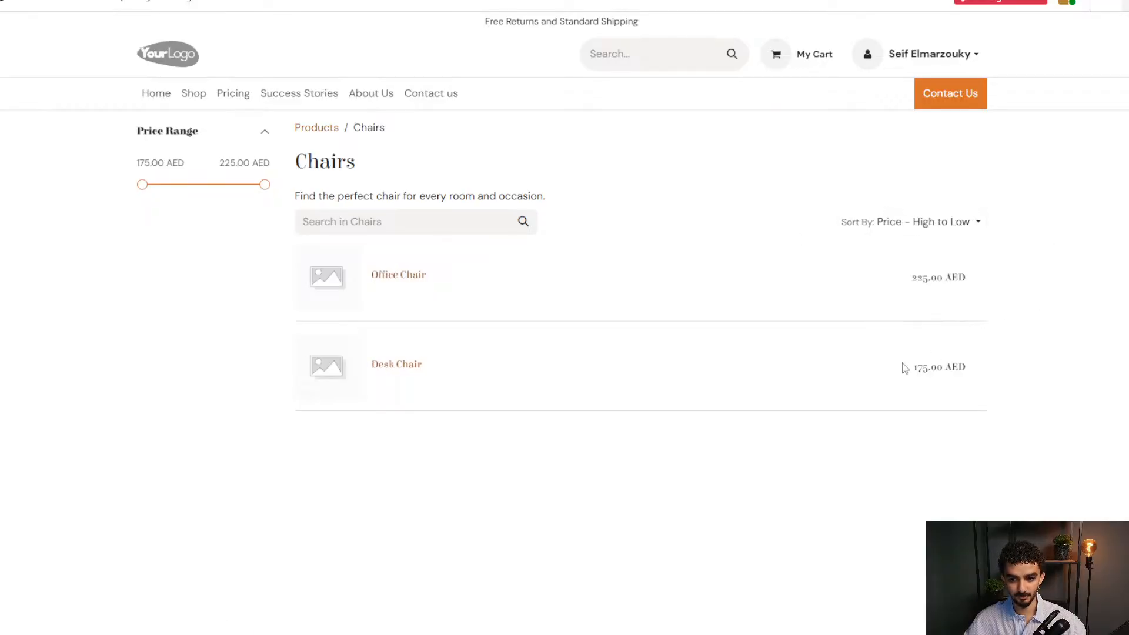
# Open the 225.00 AED Office Chair product page and switch it into edit mode.
pyautogui.click(380, 281)
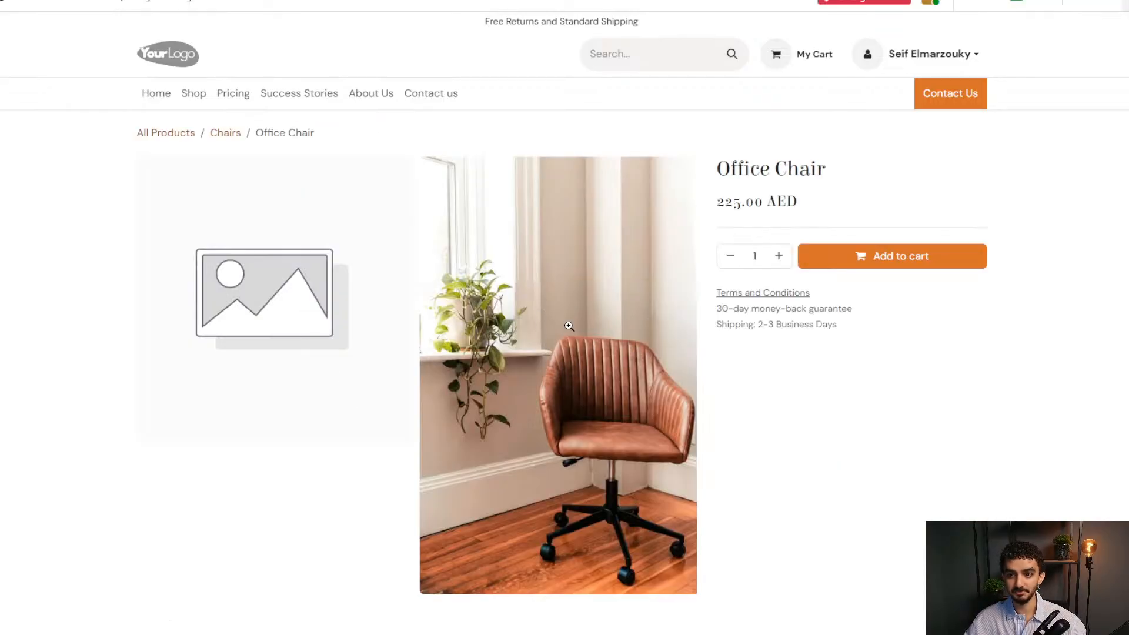
pyautogui.scroll(-6, 806, 405)
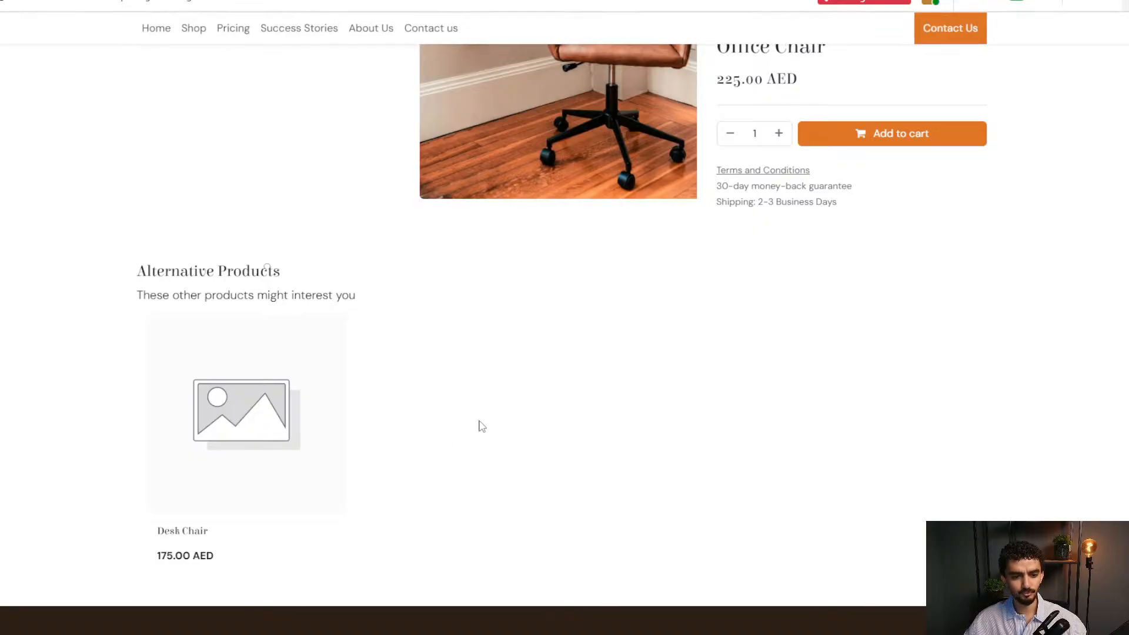
pyautogui.scroll(4, 605, 390)
pyautogui.scroll(-5, 606, 386)
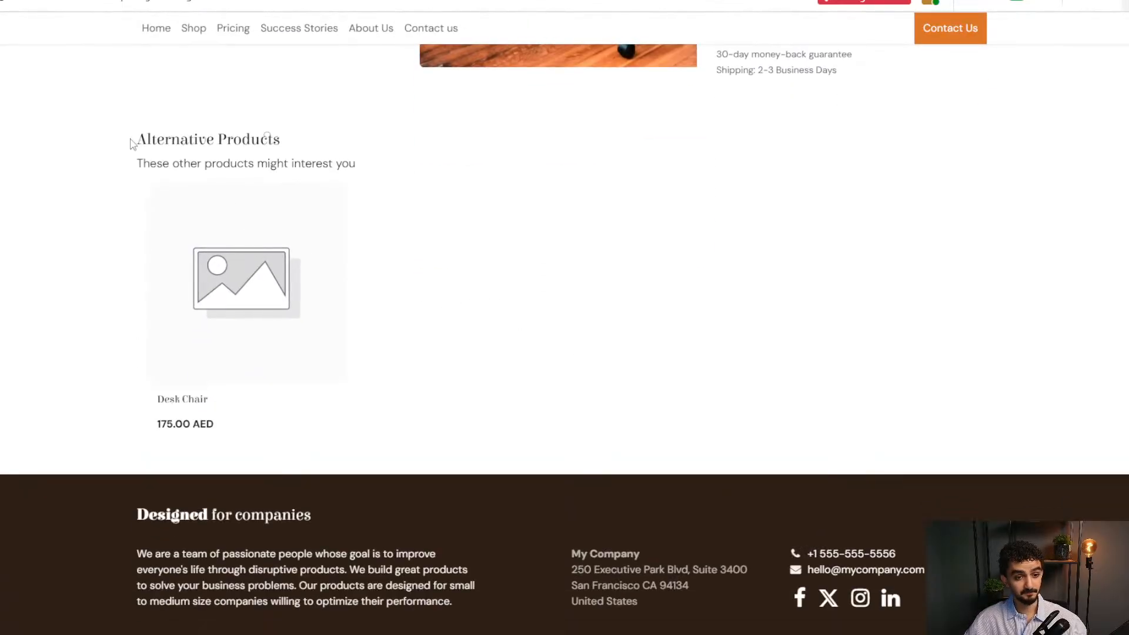
pyautogui.scroll(8, 753, 294)
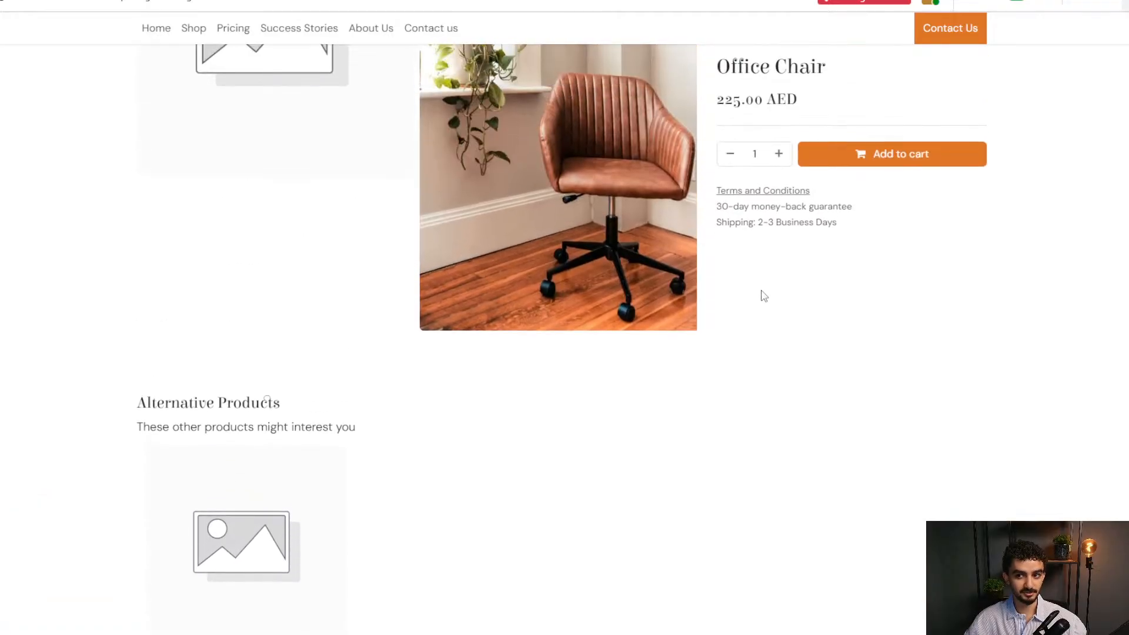
pyautogui.click(1124, 5)
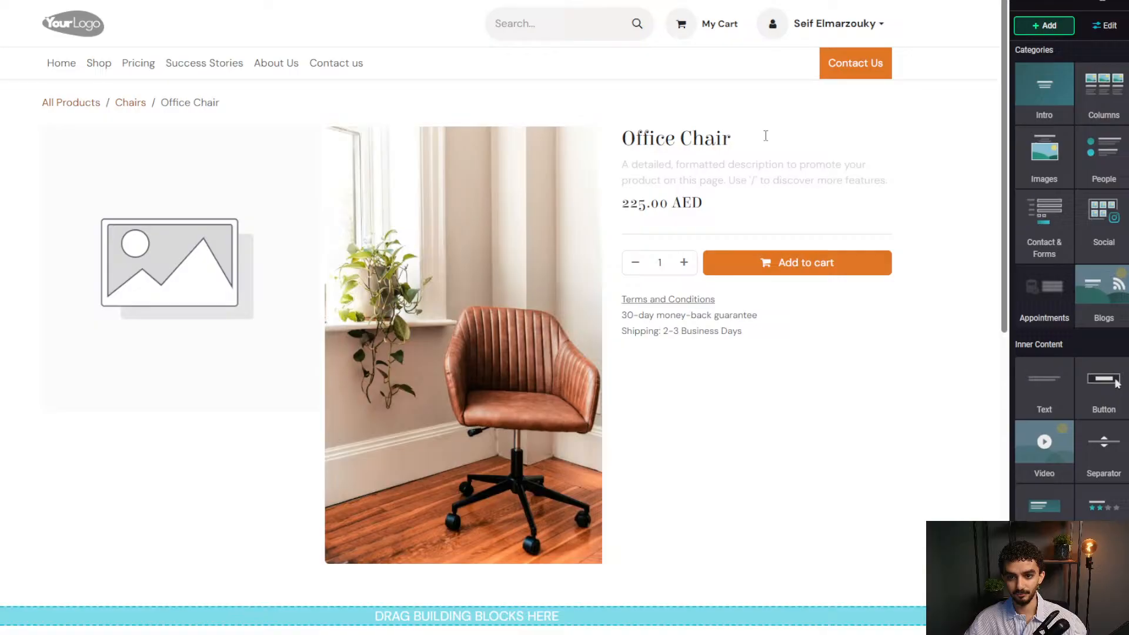
# Enable tax indication, Terms and Conditions, and Reviews in the product details section.
pyautogui.click(765, 135)
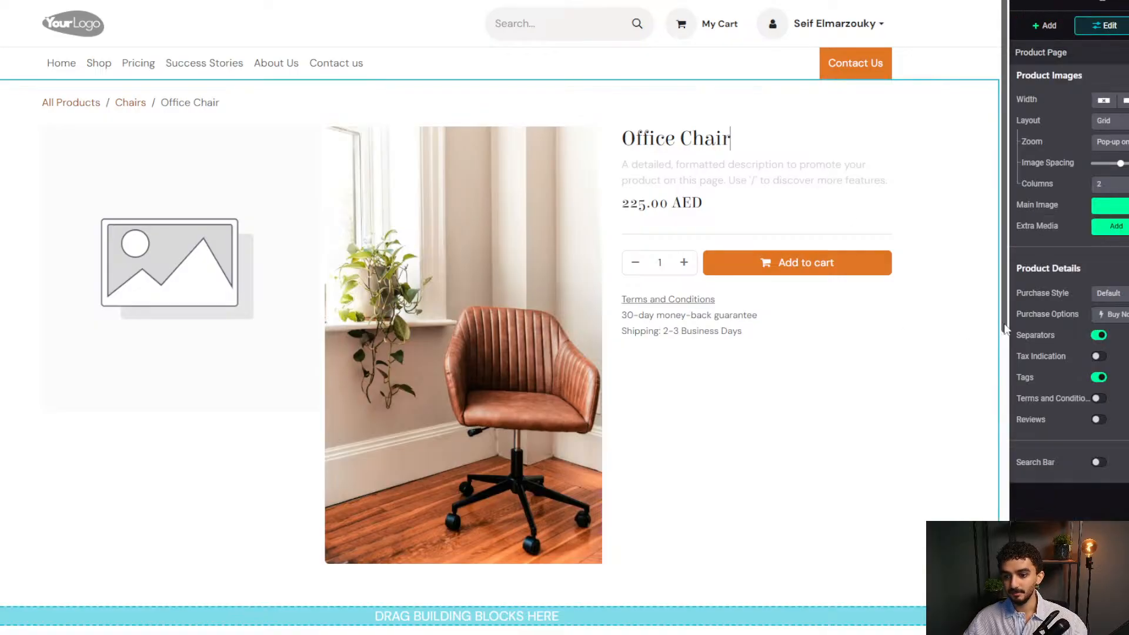
pyautogui.click(1098, 356)
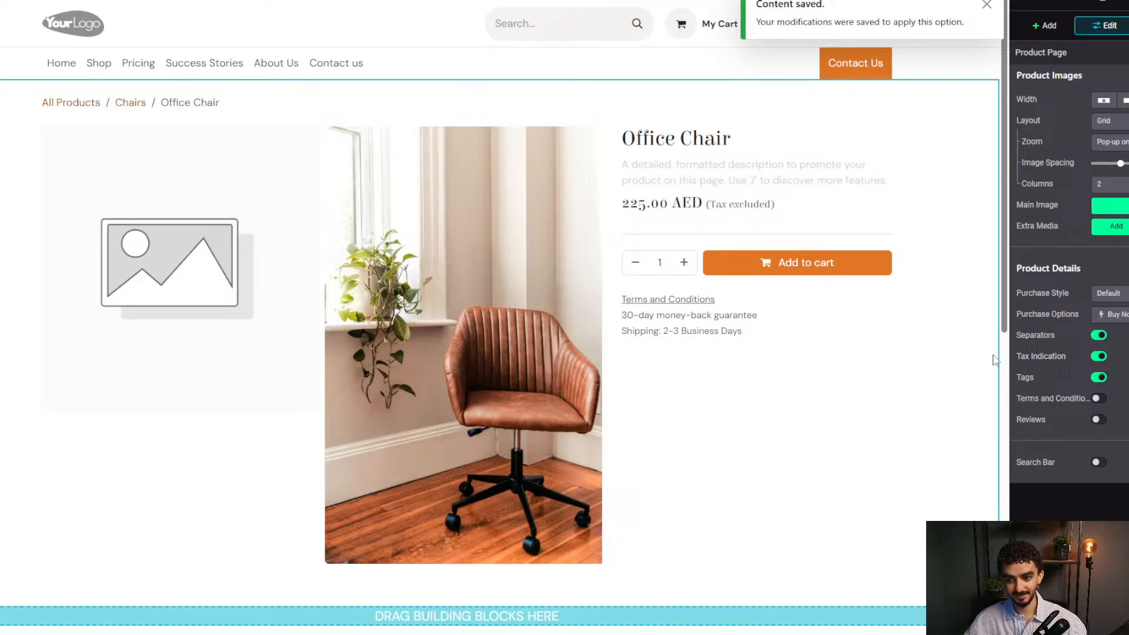
pyautogui.click(1097, 399)
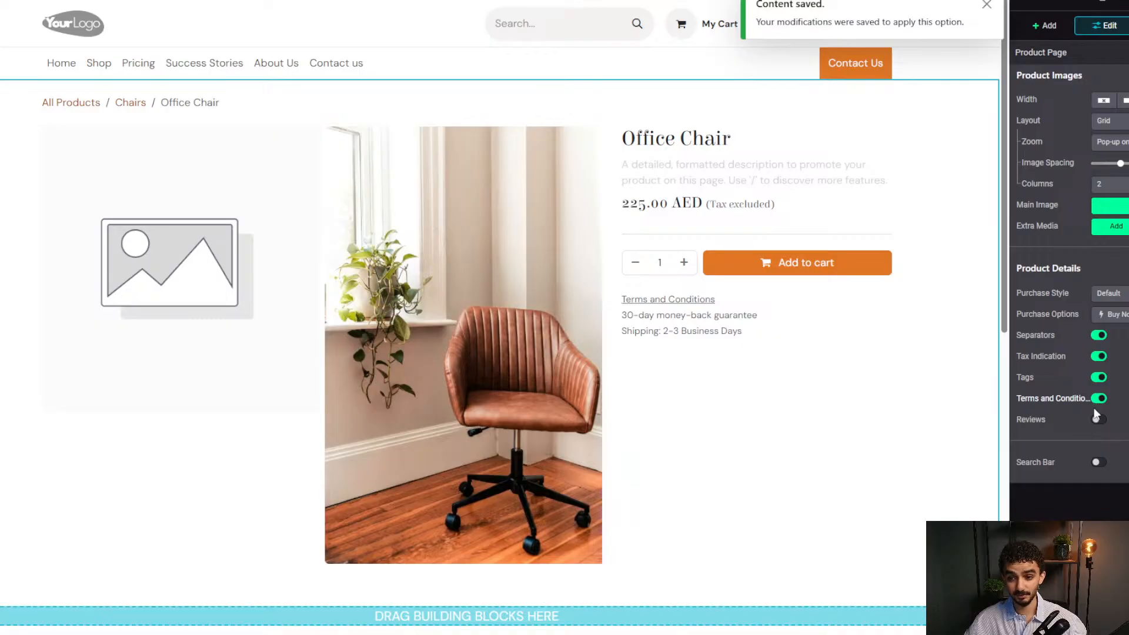
pyautogui.click(1097, 418)
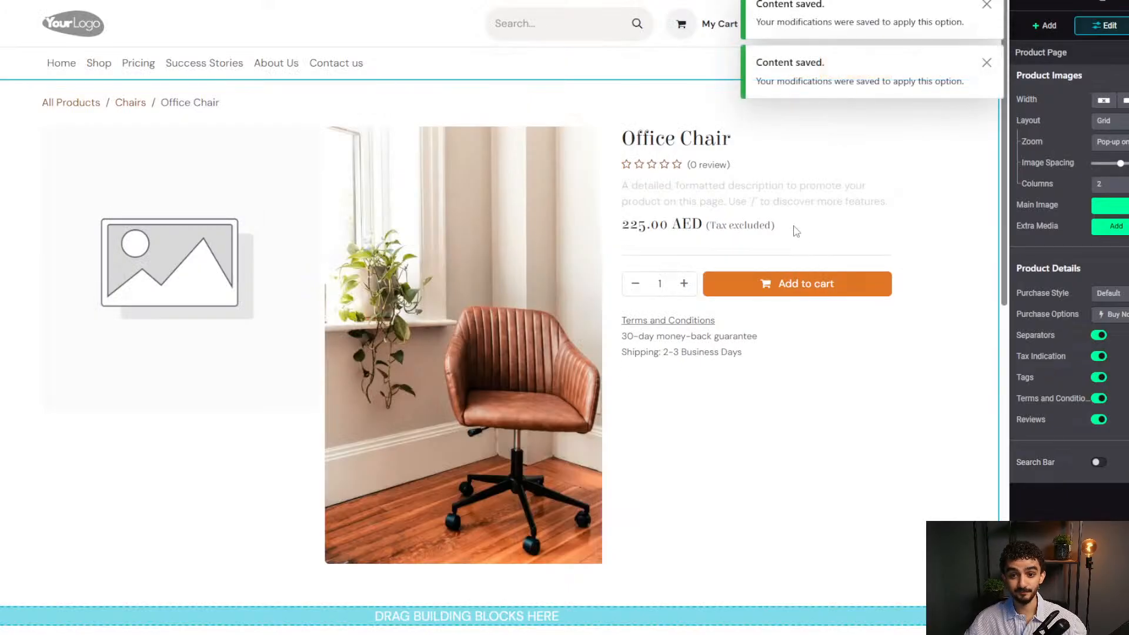
# Set Purchase Style to Boxed after trying Large, and add the Buy now option.
pyautogui.scroll(-10, 761, 309)
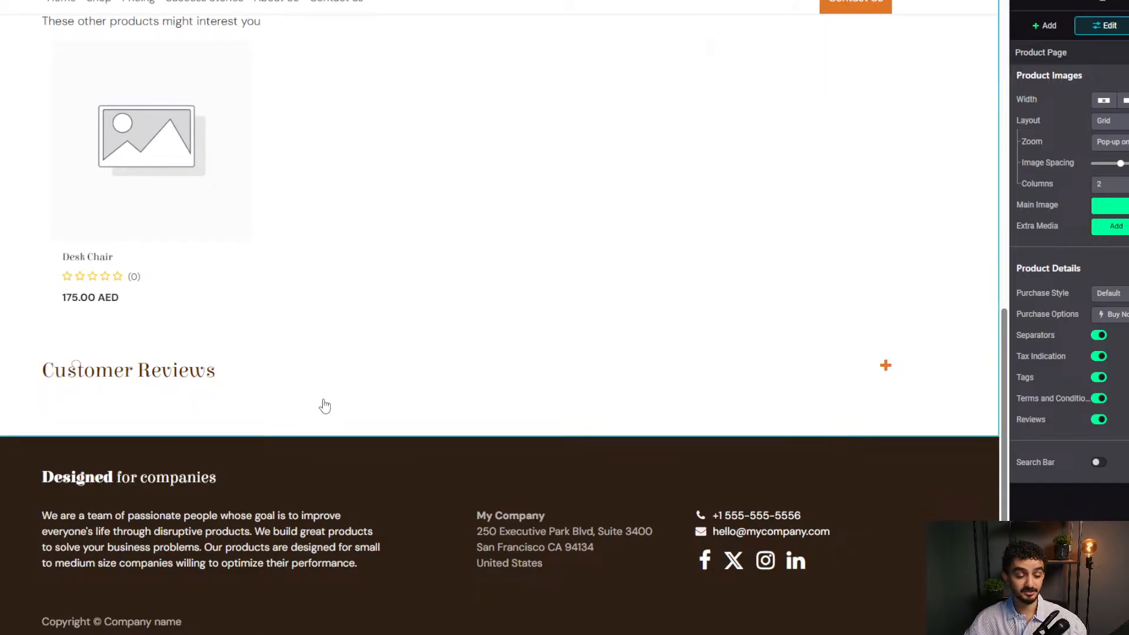
pyautogui.scroll(5, 718, 299)
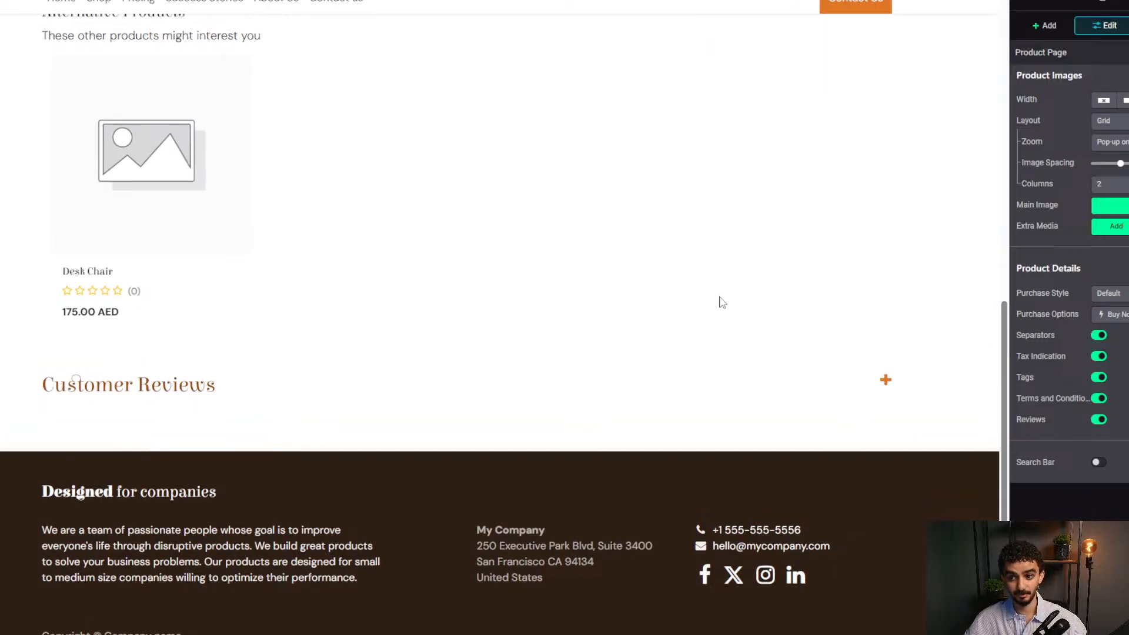
pyautogui.scroll(5, 802, 442)
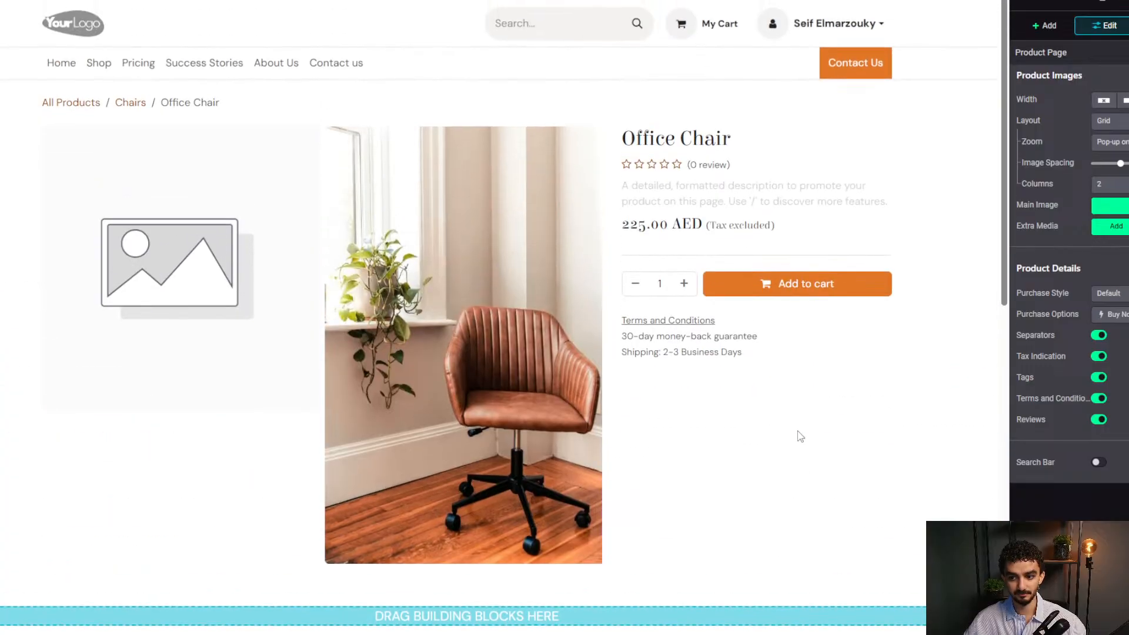
pyautogui.click(1105, 295)
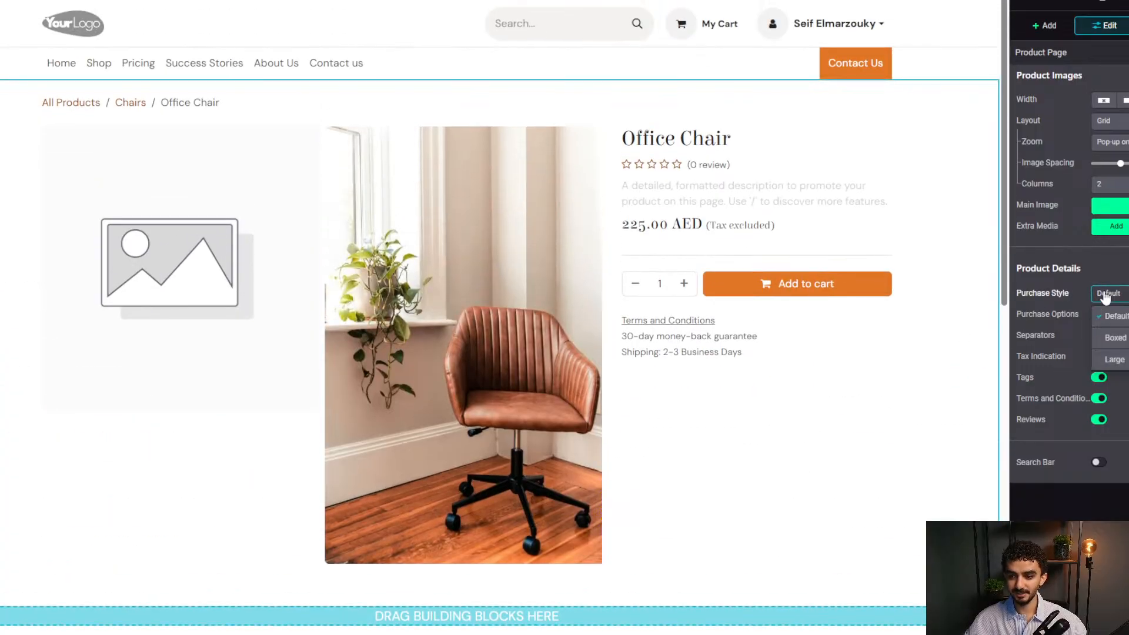
pyautogui.click(1115, 338)
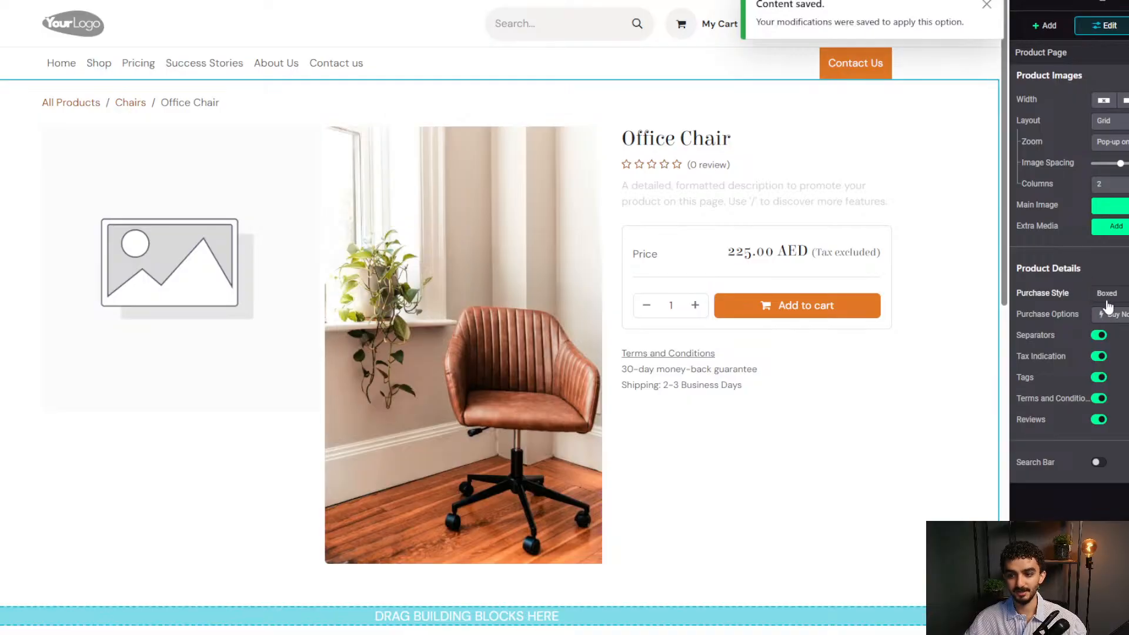
pyautogui.click(1108, 297)
pyautogui.click(1113, 363)
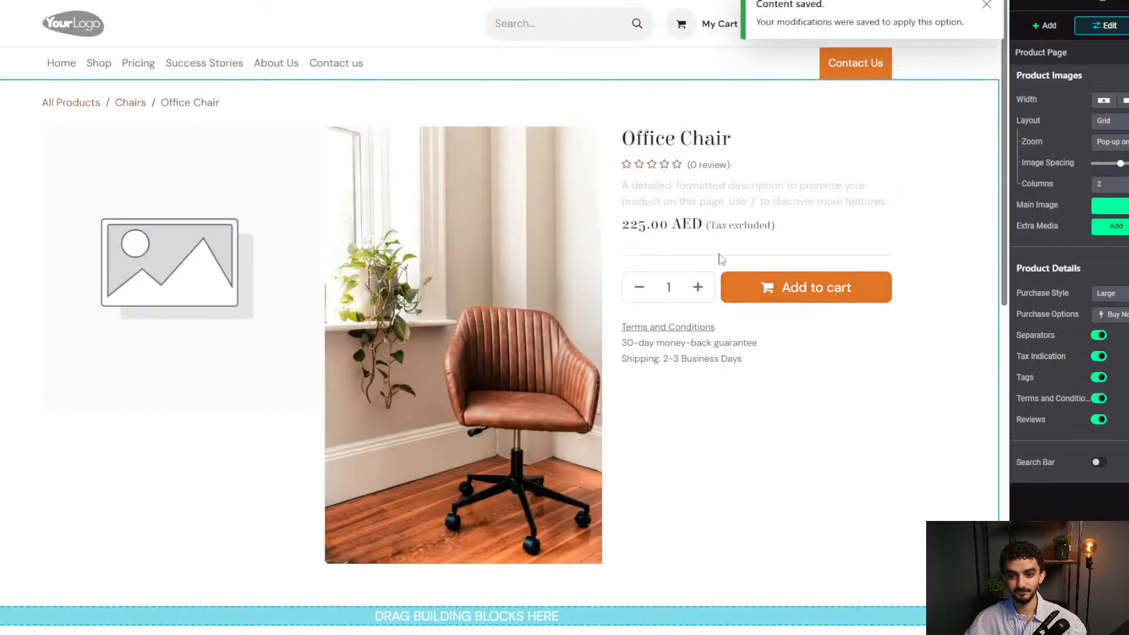
pyautogui.click(1098, 294)
pyautogui.click(1105, 337)
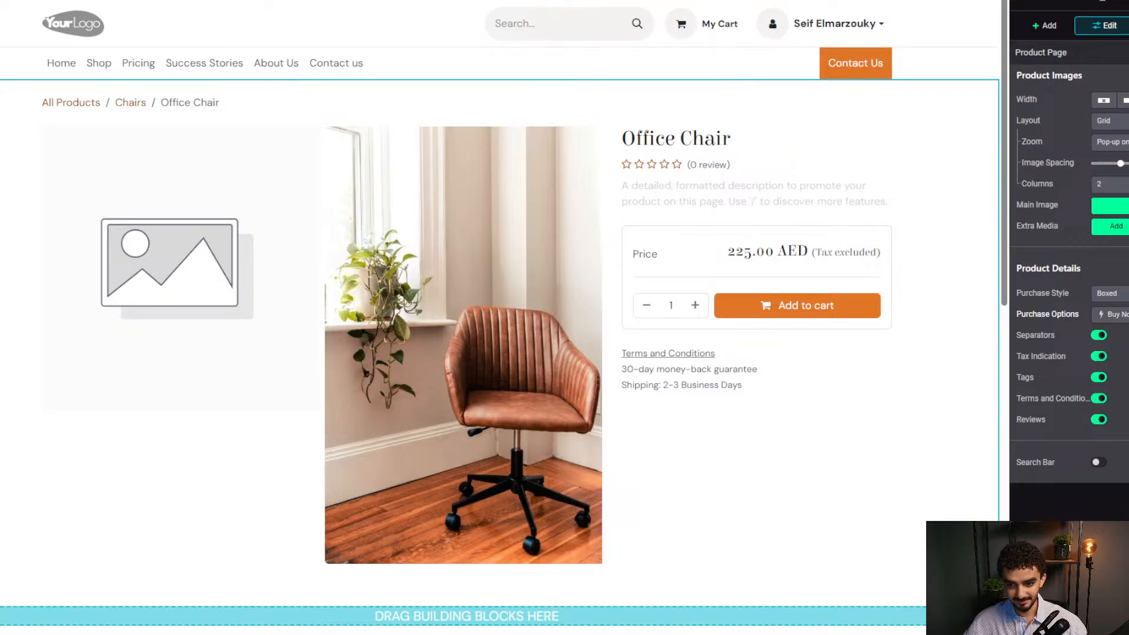
pyautogui.click(1117, 315)
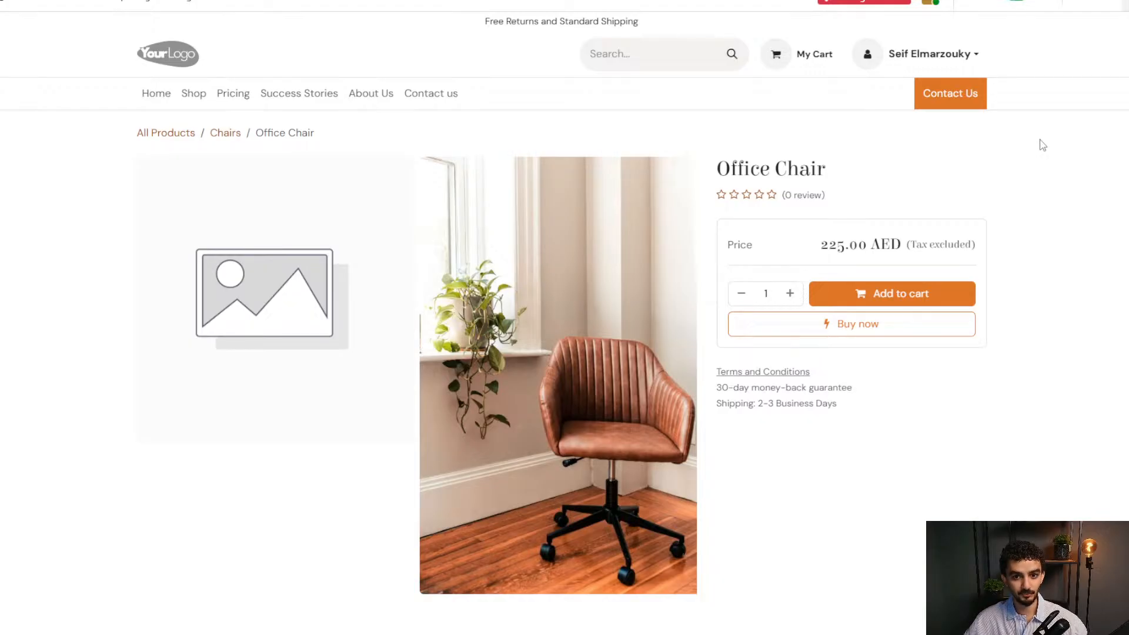
# Buy one Office Chair immediately, bringing up the 236.25 AED cart summary.
pyautogui.click(872, 333)
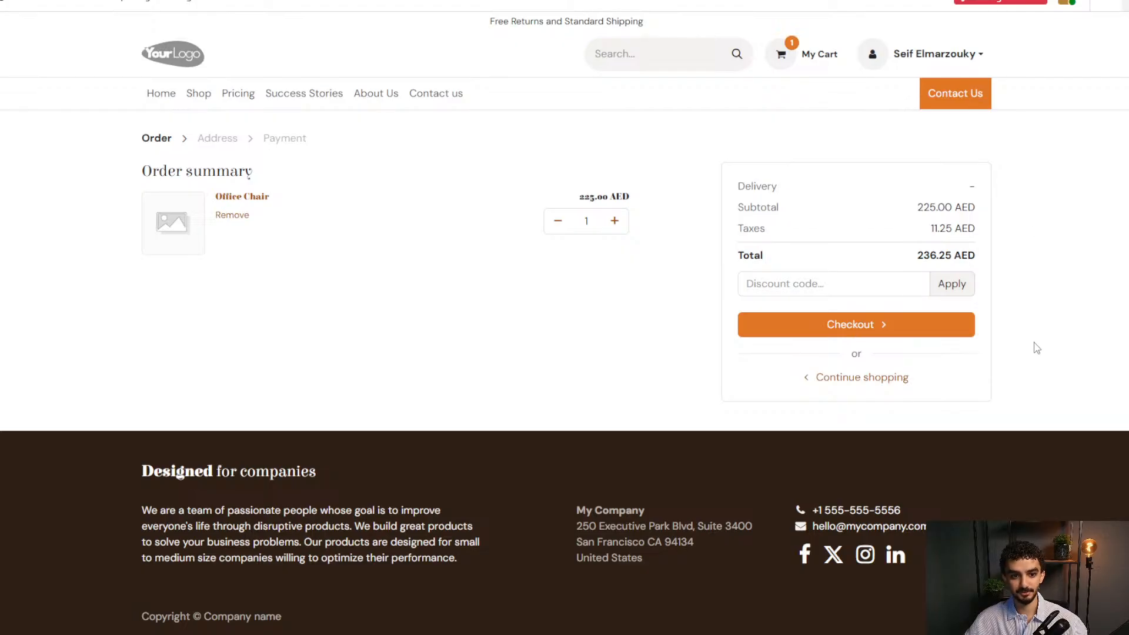
# Raise the Office Chair quantity in the cart and proceed to the address step.
pyautogui.click(612, 223)
pyautogui.click(611, 223)
pyautogui.click(611, 223)
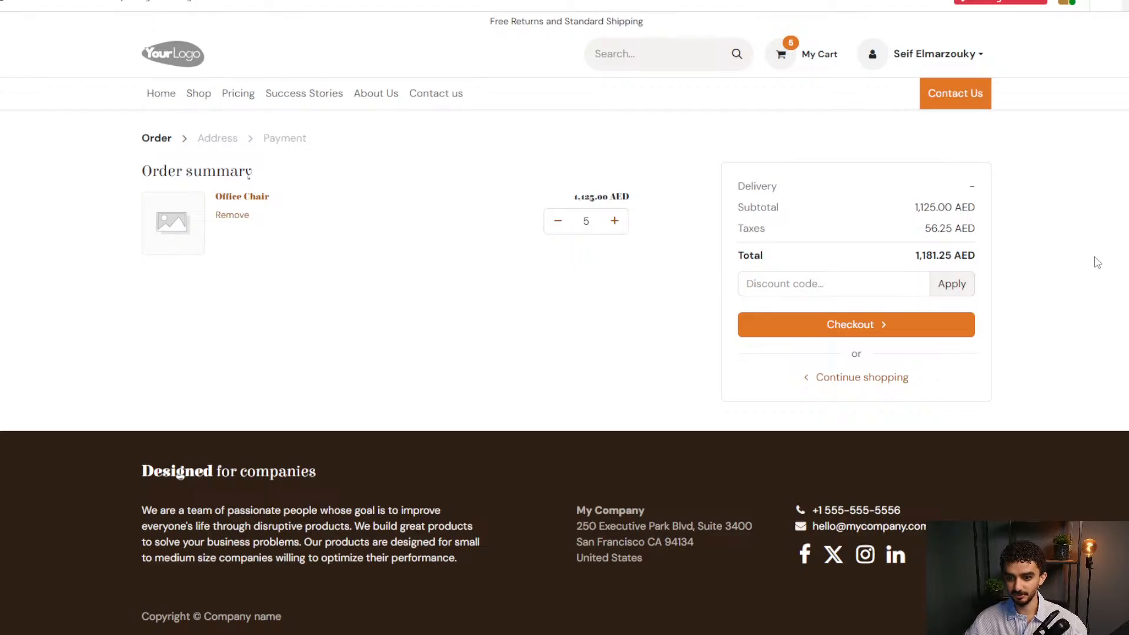
pyautogui.click(920, 286)
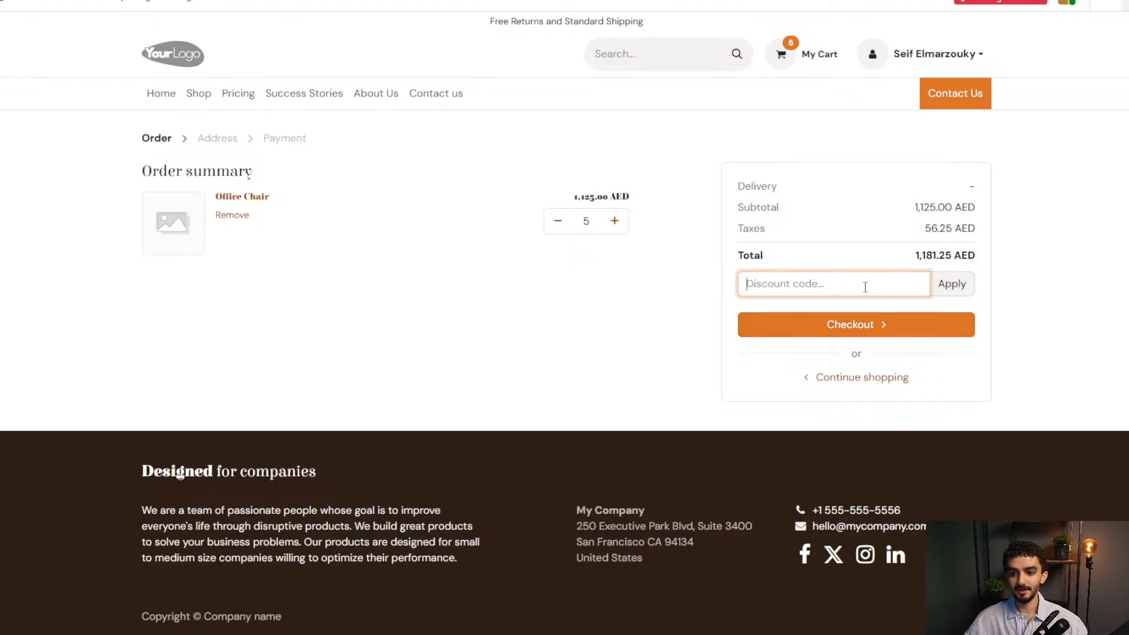
pyautogui.click(1018, 264)
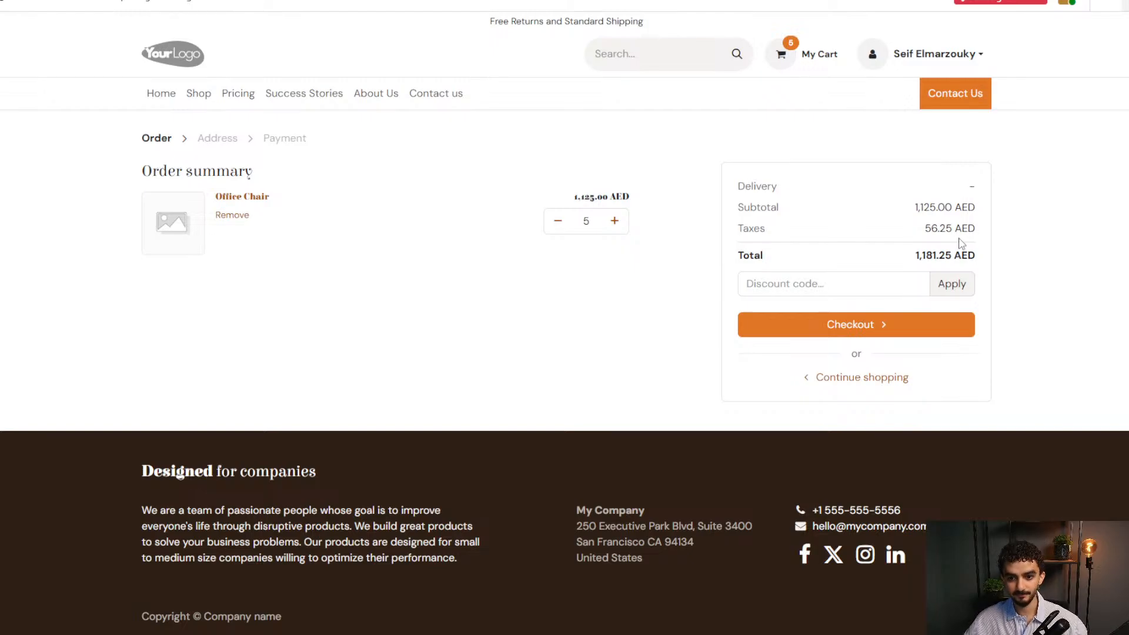
pyautogui.click(886, 329)
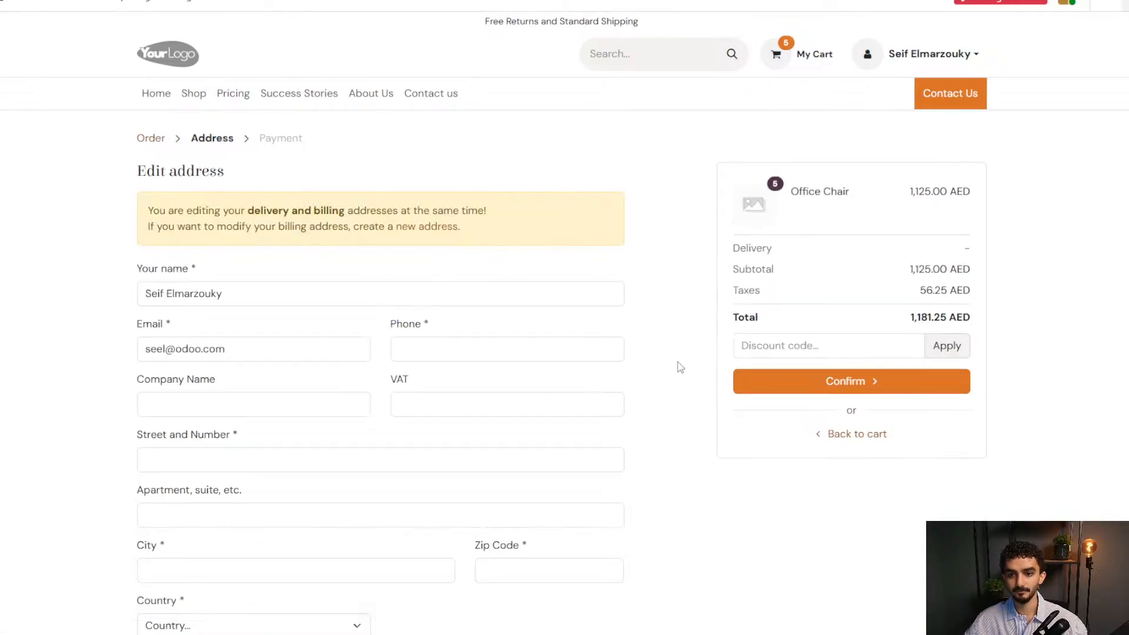
# Fill in the street, city, country Albania, zip code and phone number for the order.
pyautogui.scroll(-1, 470, 356)
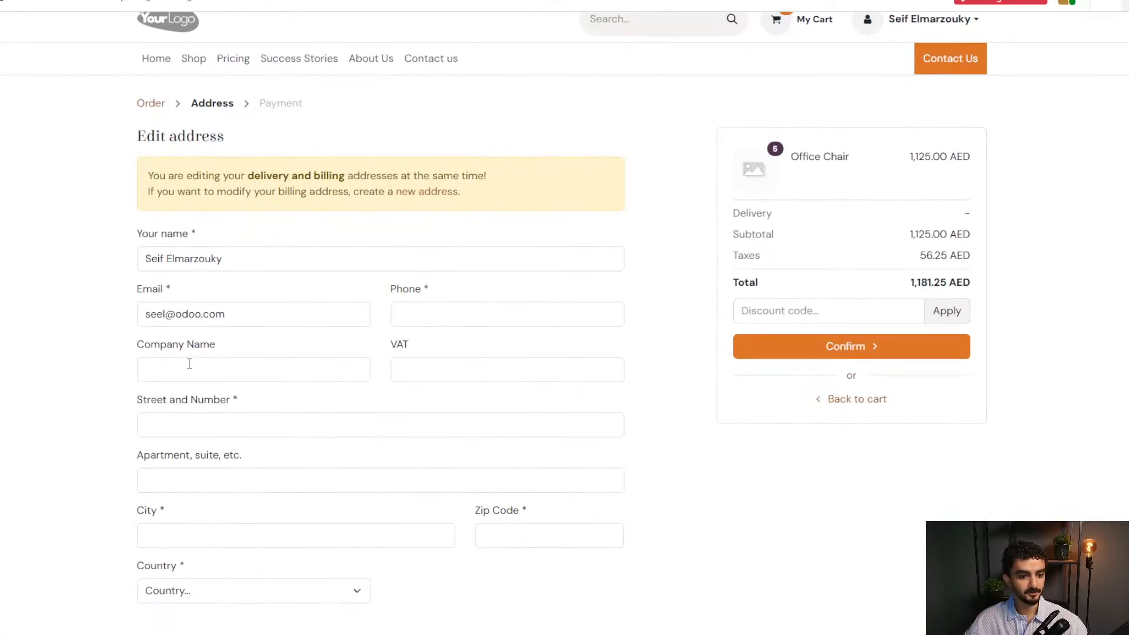
pyautogui.click(193, 418)
pyautogui.write('2345')
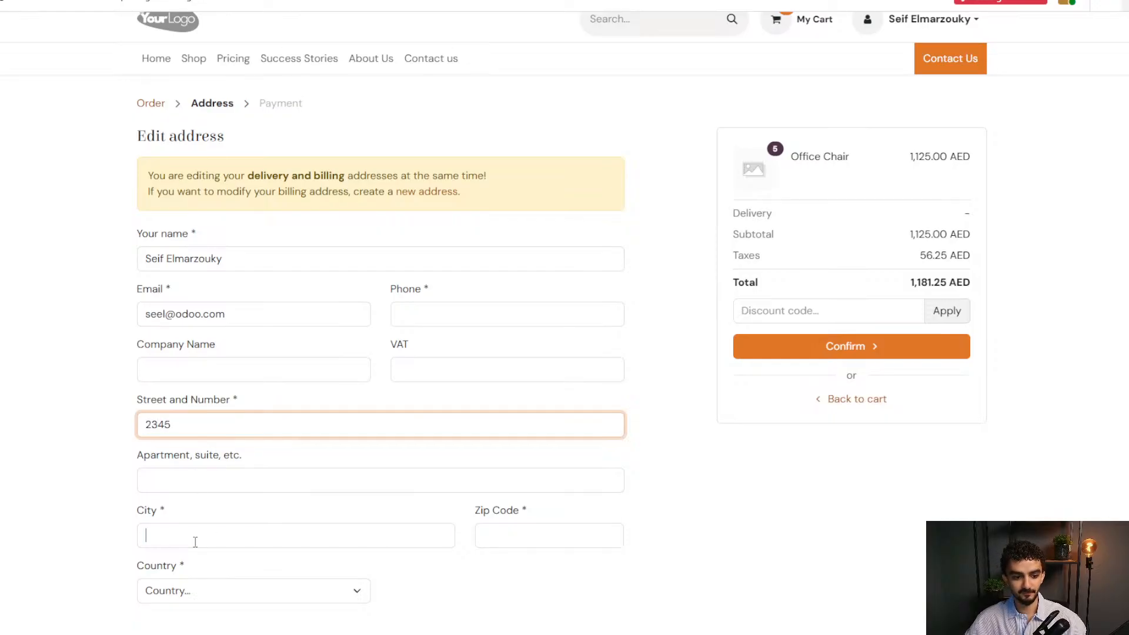
pyautogui.click(195, 537)
pyautogui.write('dfgs')
pyautogui.click(190, 583)
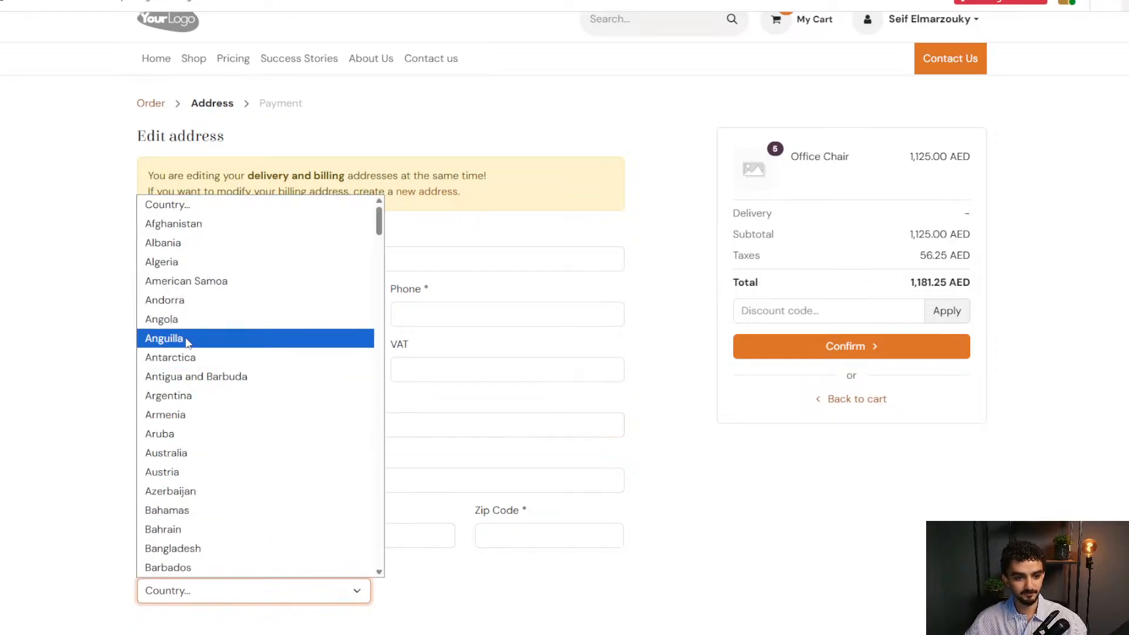
pyautogui.click(192, 242)
pyautogui.click(510, 537)
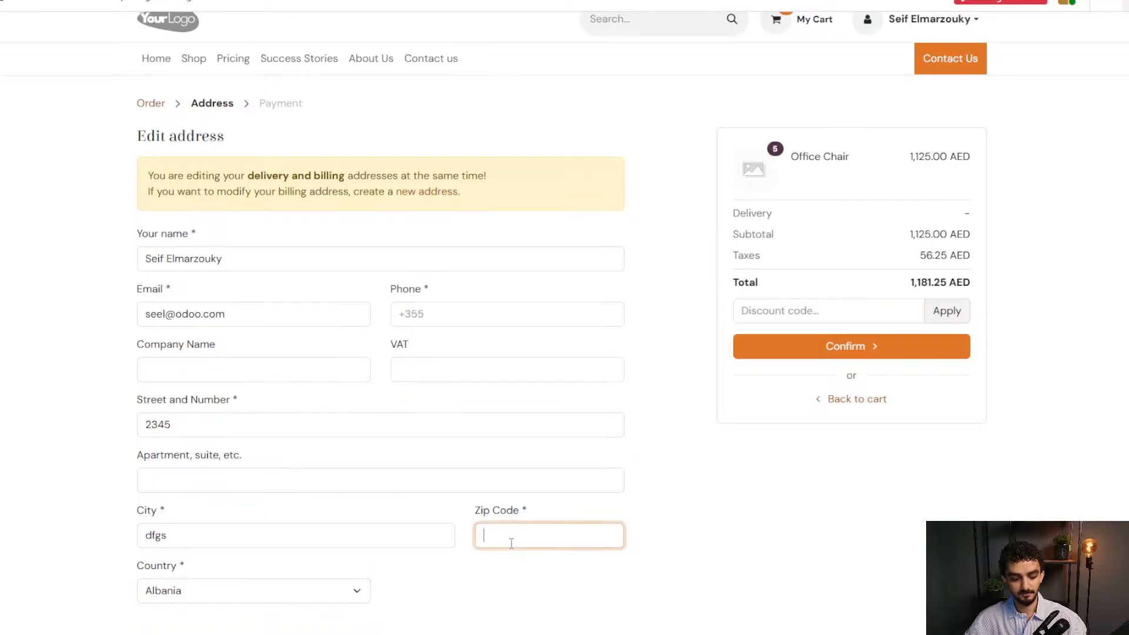
pyautogui.write('3214234')
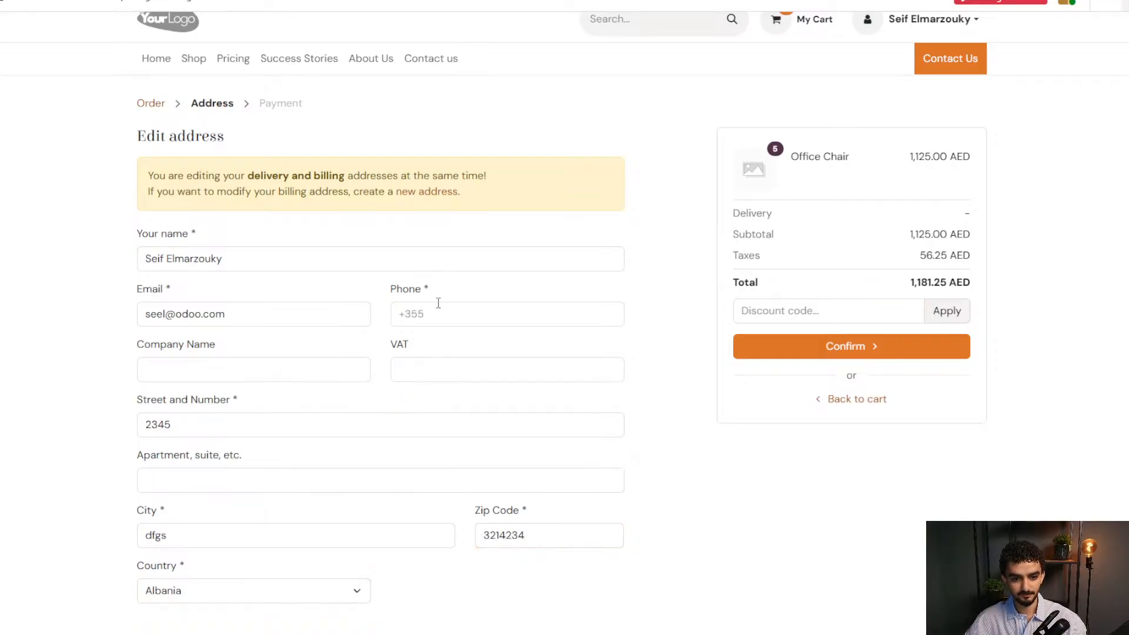
pyautogui.click(438, 304)
pyautogui.click(662, 411)
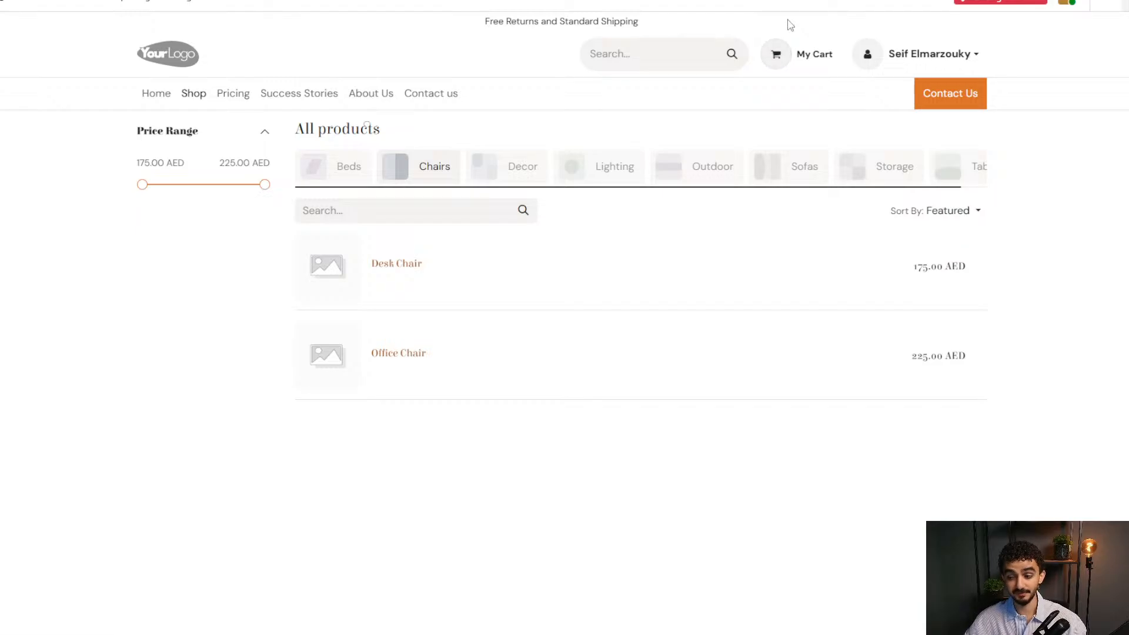
# Confirm the cart is now empty, then return to the Odoo app home screen.
pyautogui.click(794, 53)
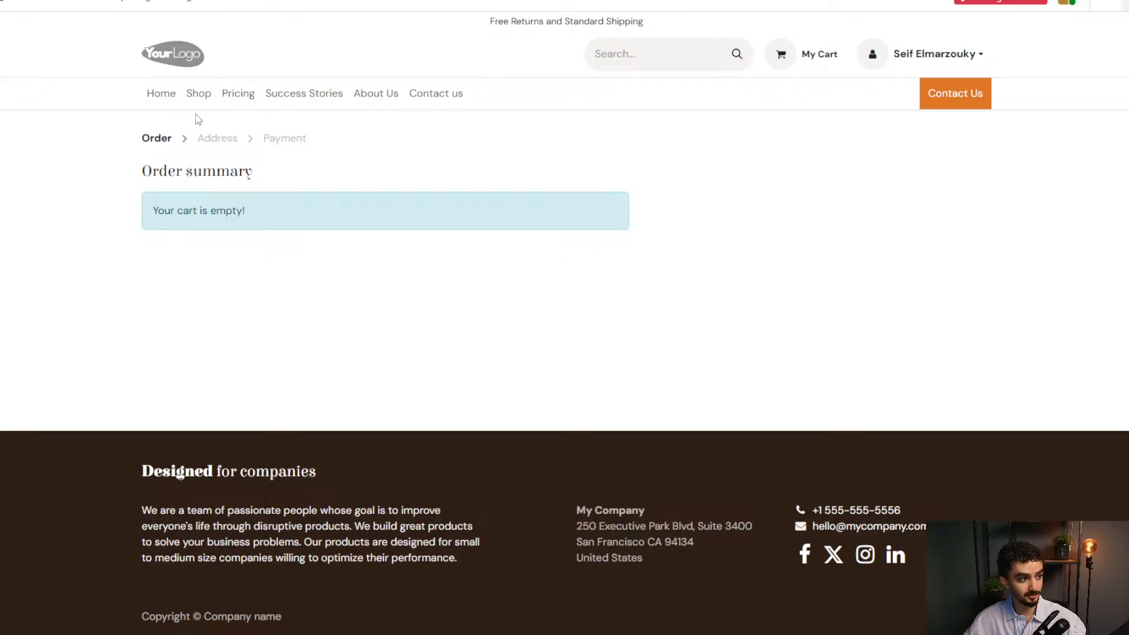
pyautogui.click(11, 14)
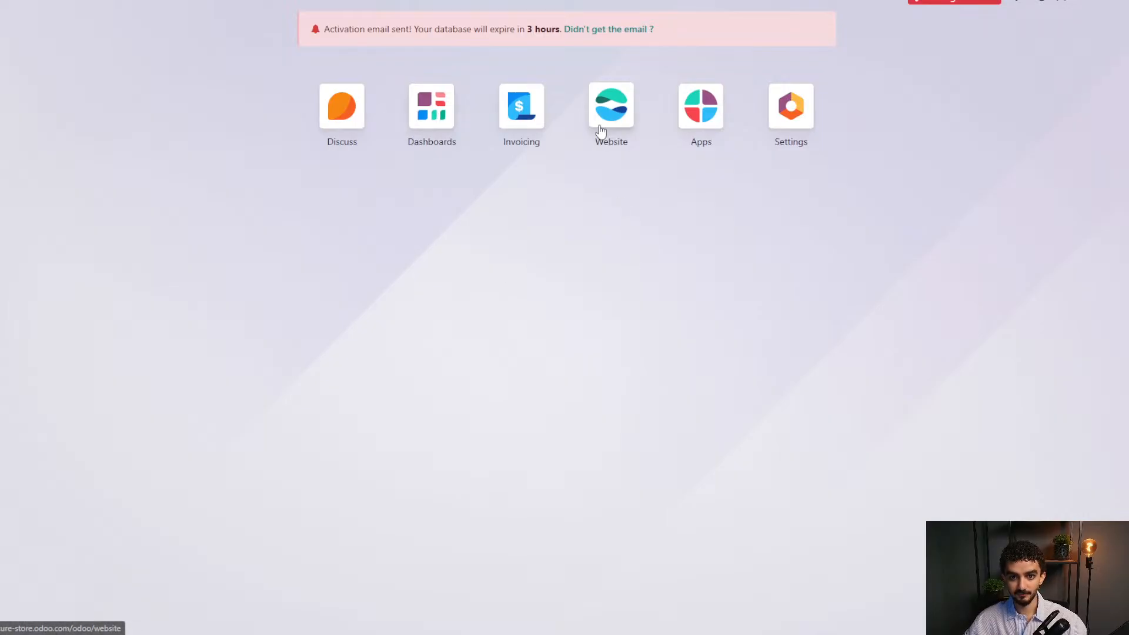
# Open the website customer from Invoicing's unfiltered Customers list and show their sales orders.
pyautogui.click(532, 110)
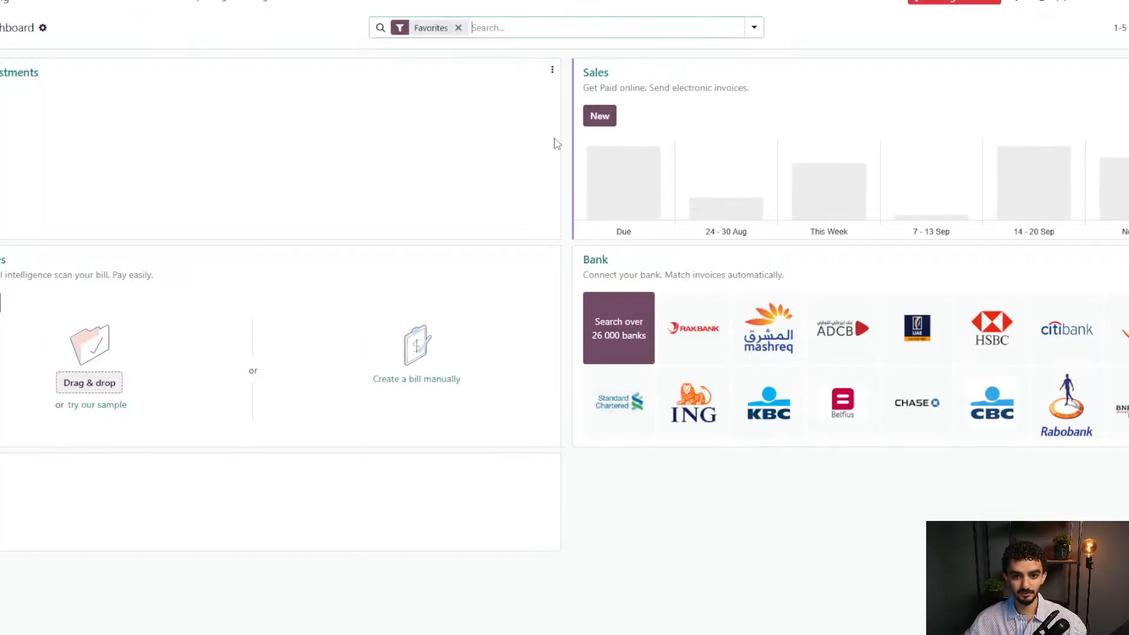
pyautogui.click(125, 3)
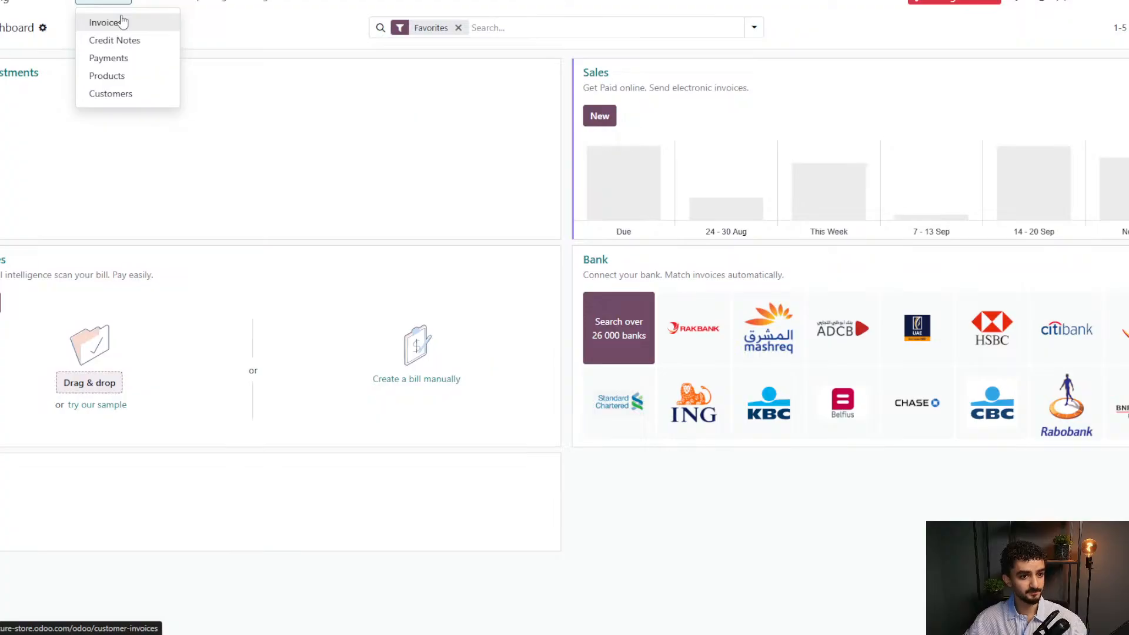
pyautogui.click(112, 93)
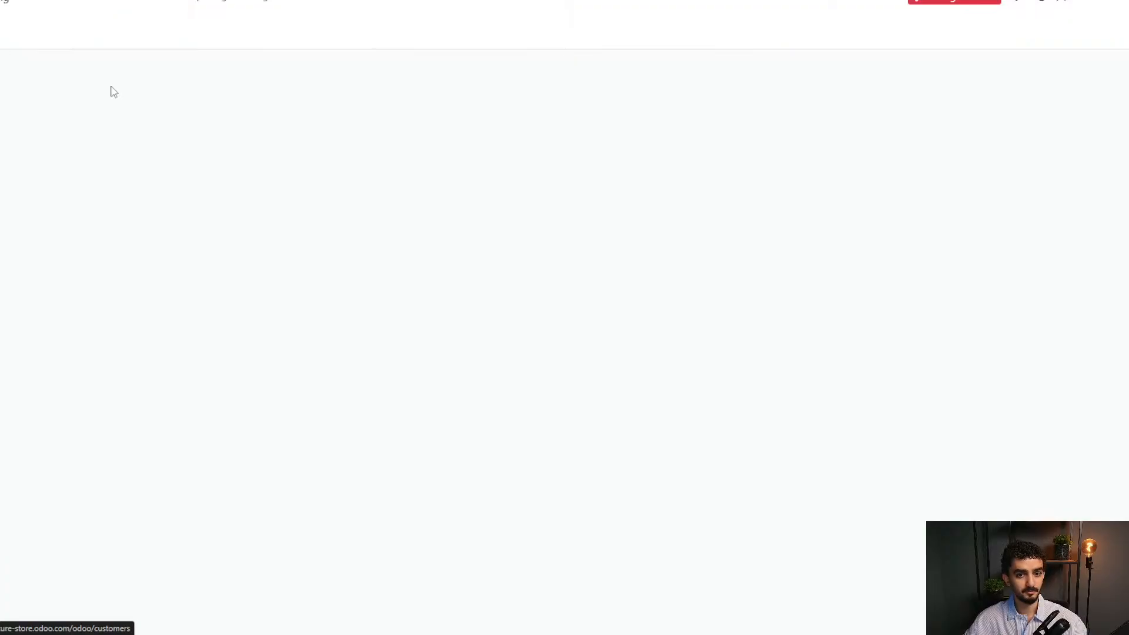
pyautogui.click(492, 28)
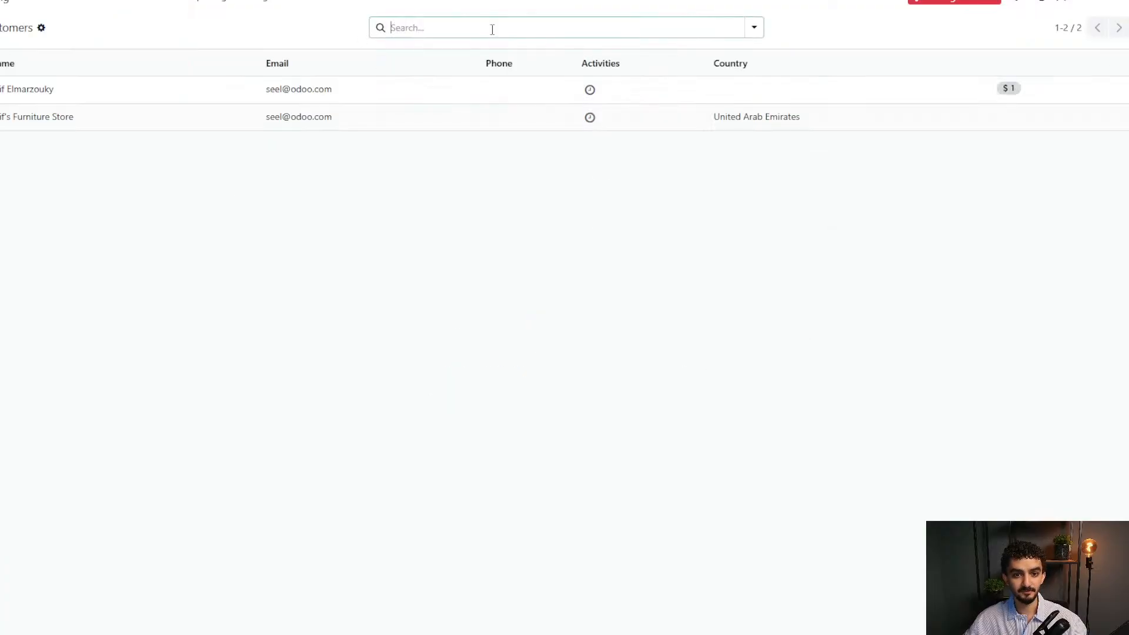
pyautogui.click(388, 263)
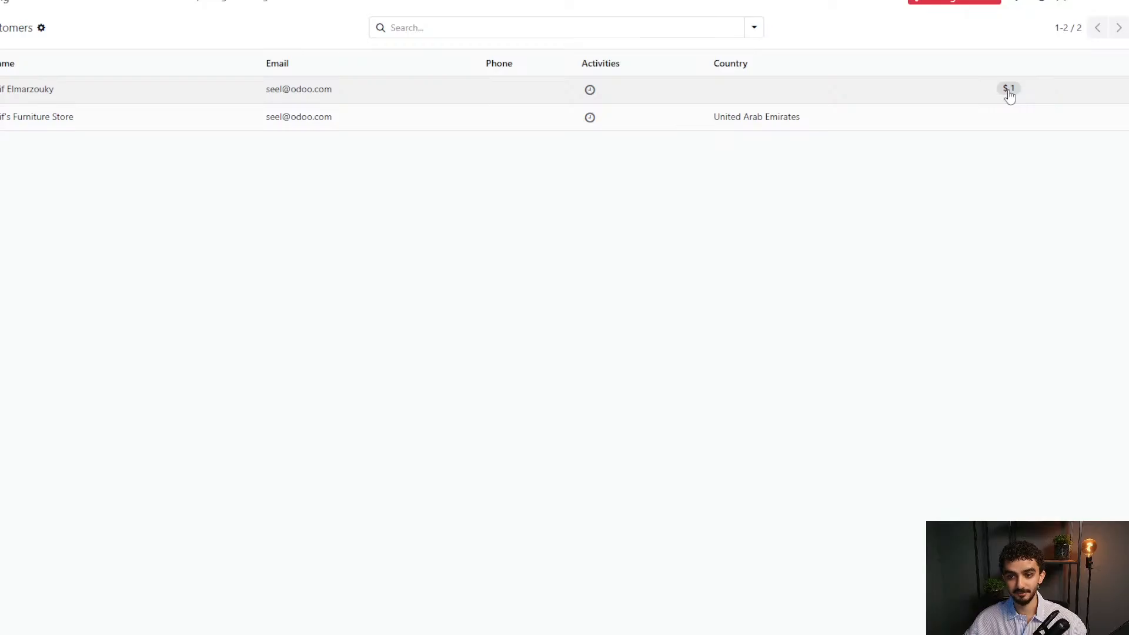
pyautogui.click(97, 89)
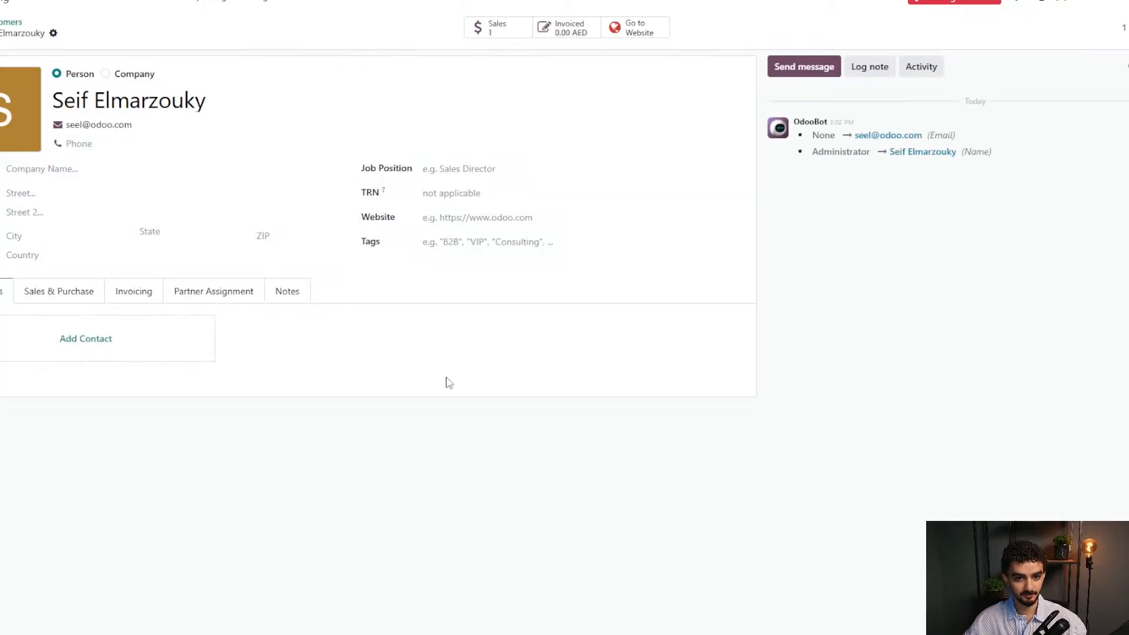
pyautogui.click(495, 33)
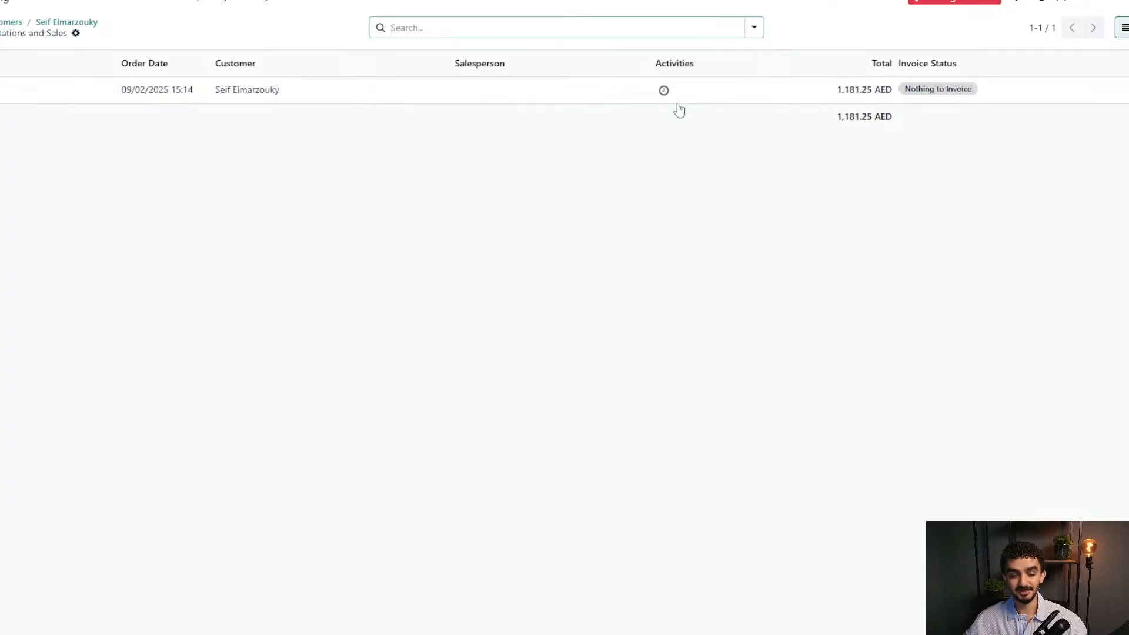
# Confirm the customer's 1,181.25 AED quotation as a sales order, then return to the app grid.
pyautogui.click(471, 90)
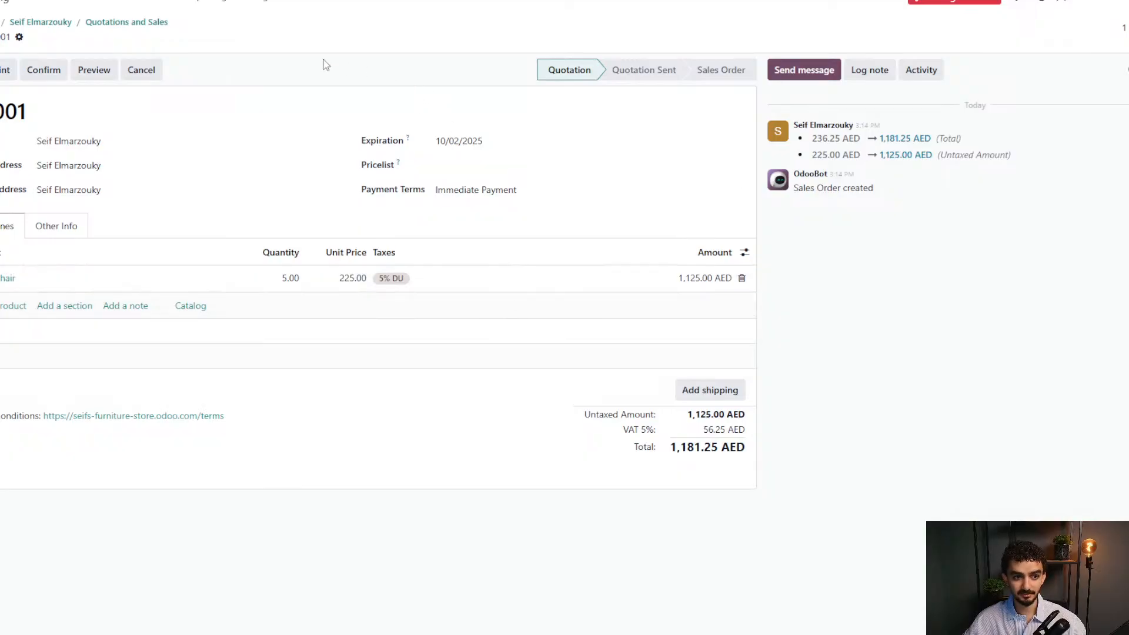
pyautogui.click(57, 77)
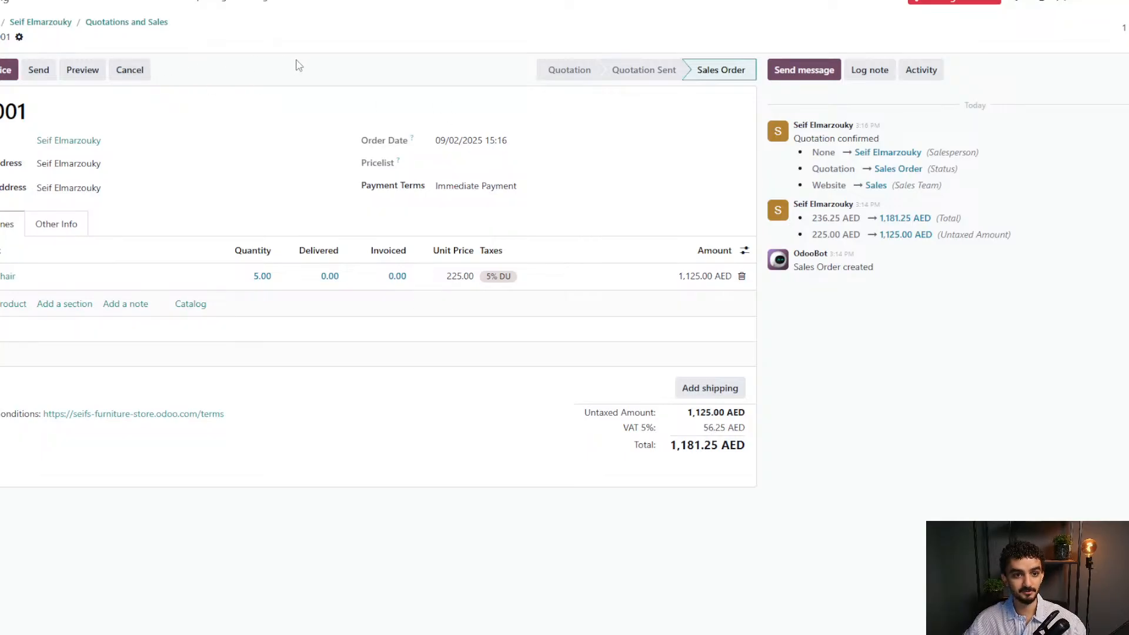
pyautogui.click(261, 3)
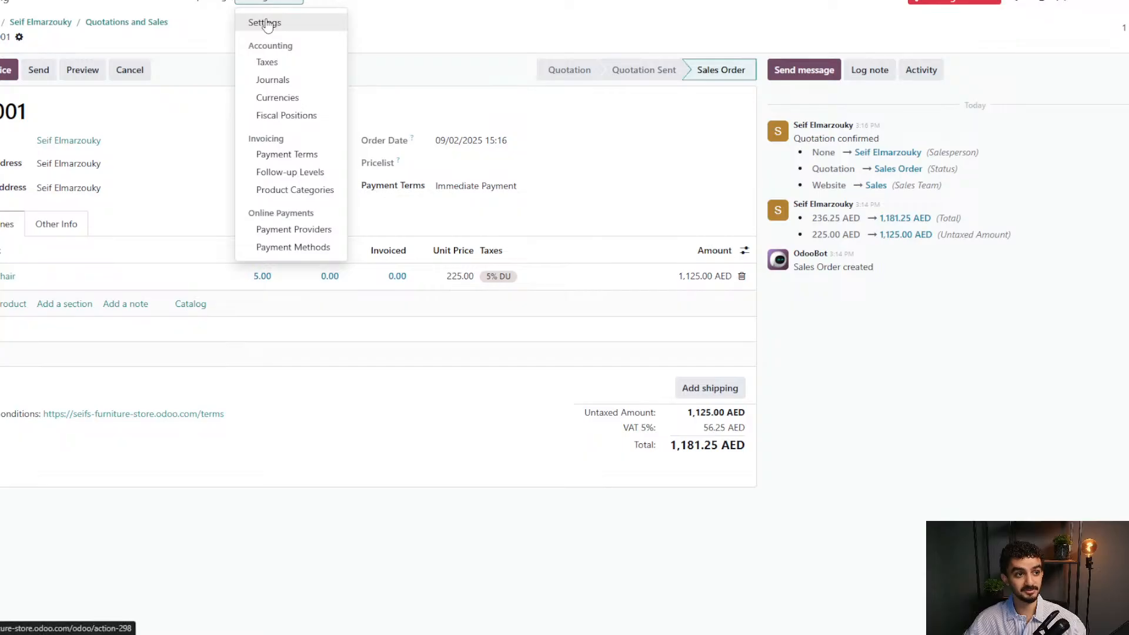
pyautogui.click(394, 23)
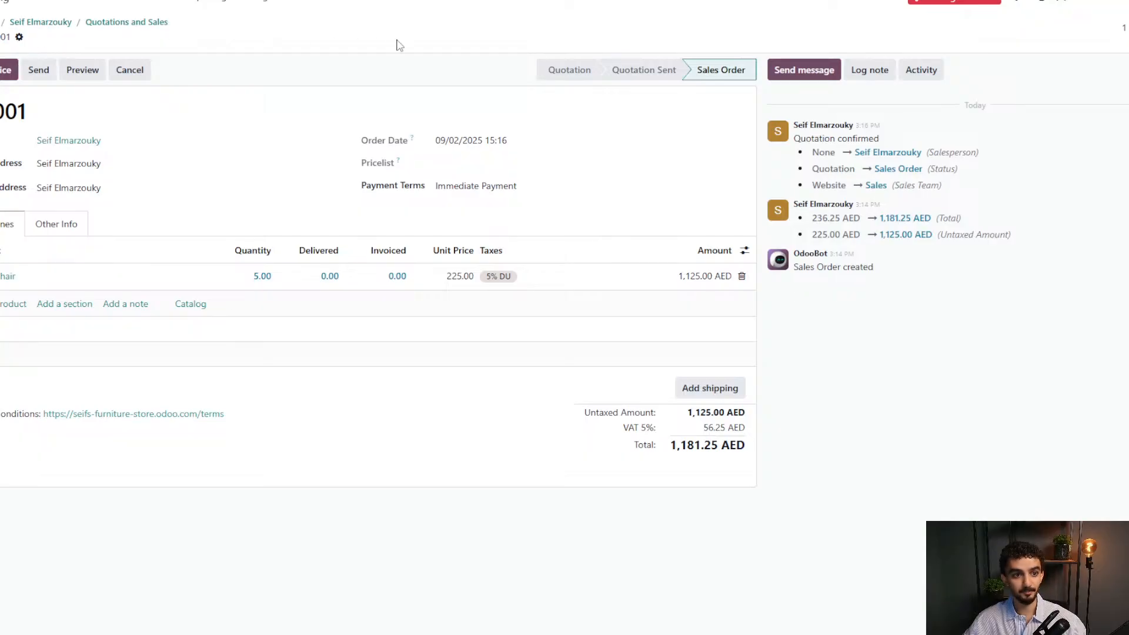
pyautogui.click(1, 2)
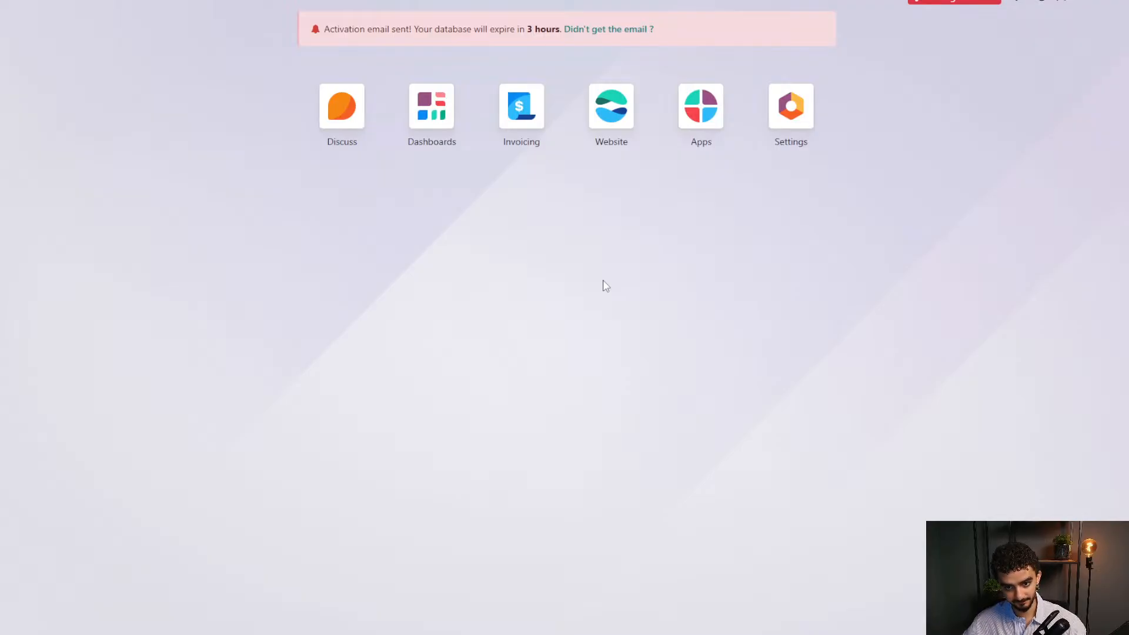
# Install the Inventory app from the Supply Chain category and confirm its pricing plan.
pyautogui.click(696, 97)
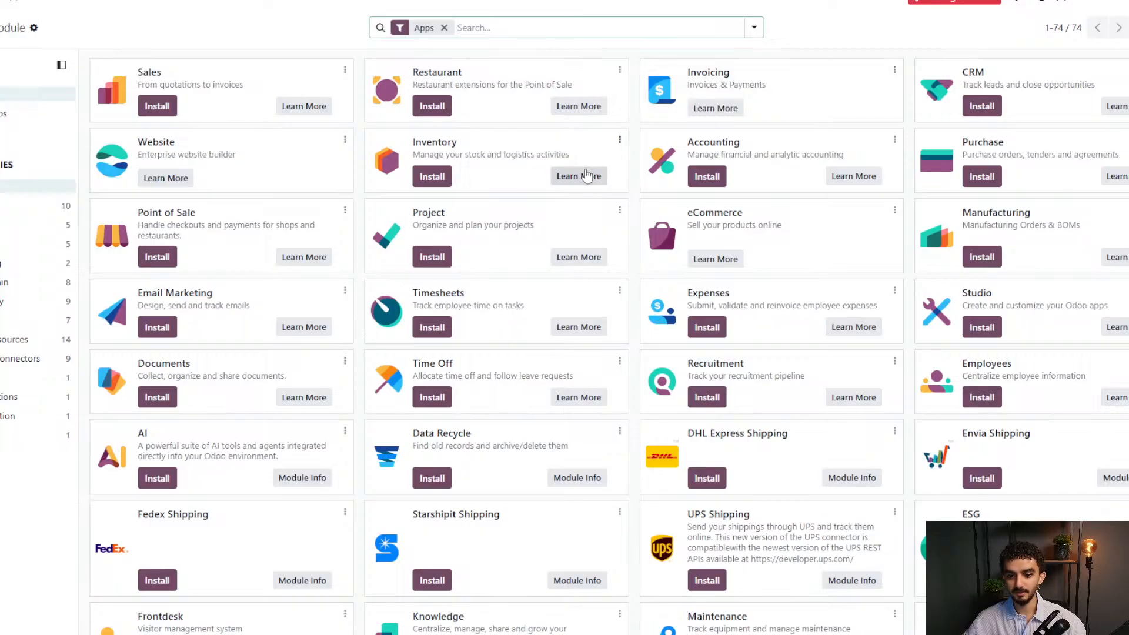
pyautogui.click(21, 207)
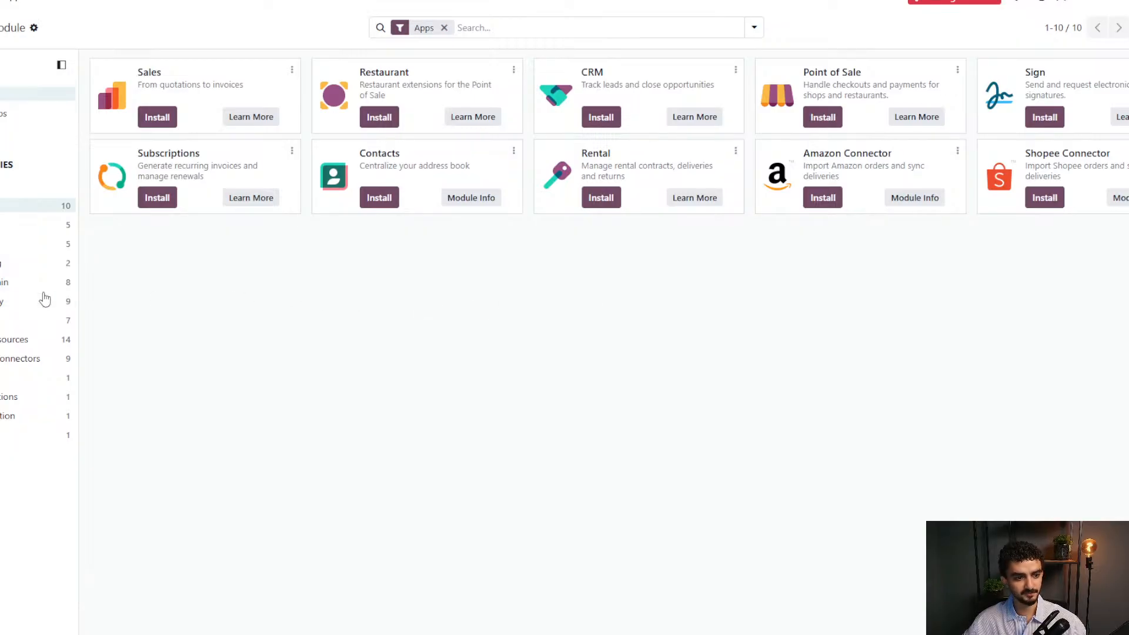
pyautogui.click(17, 288)
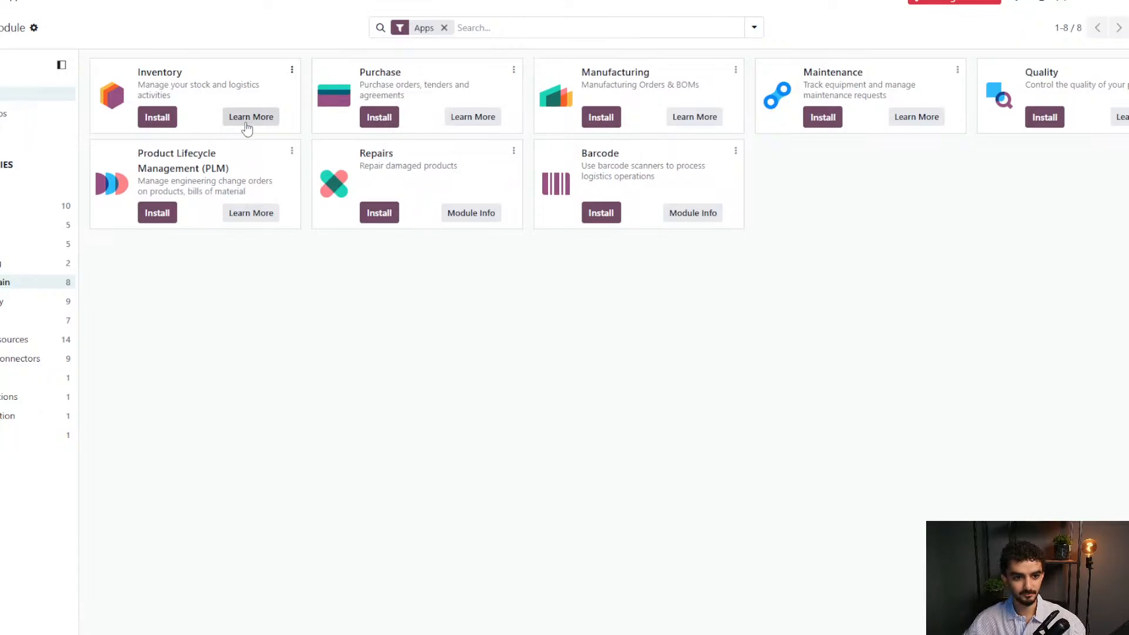
pyautogui.click(164, 124)
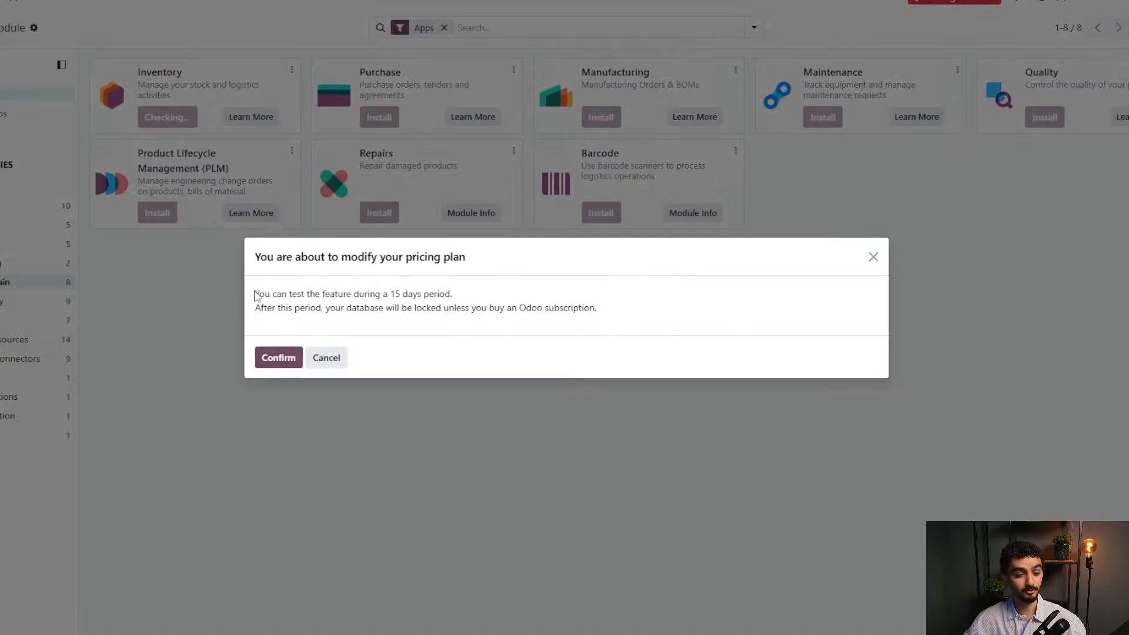
pyautogui.moveTo(258, 293); pyautogui.dragTo(471, 285)
pyautogui.click(471, 284)
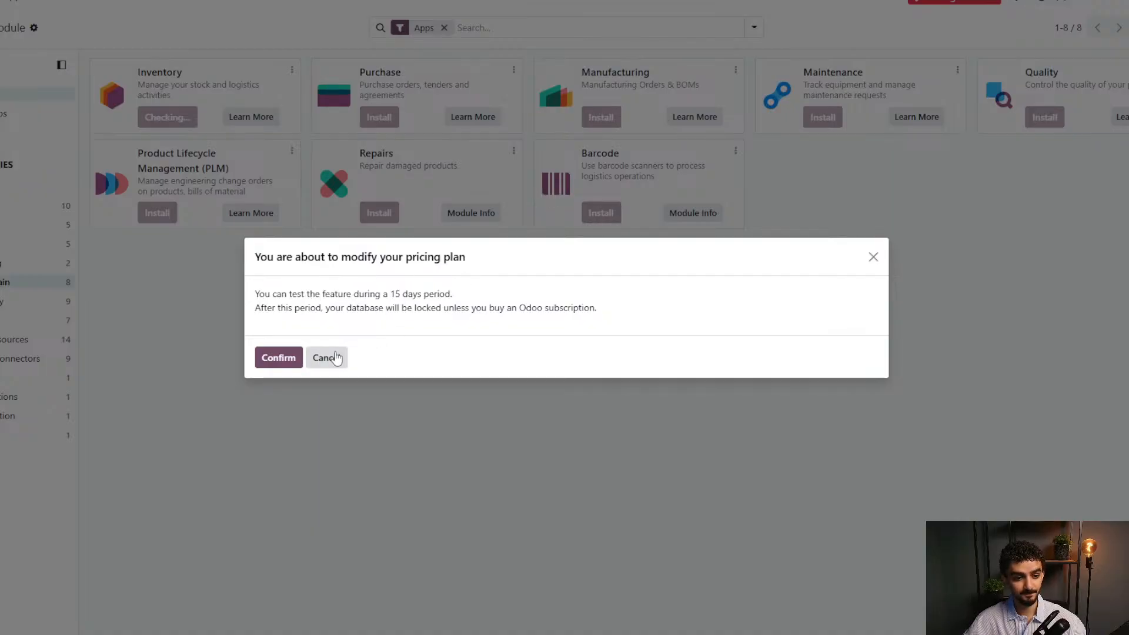
pyautogui.click(291, 360)
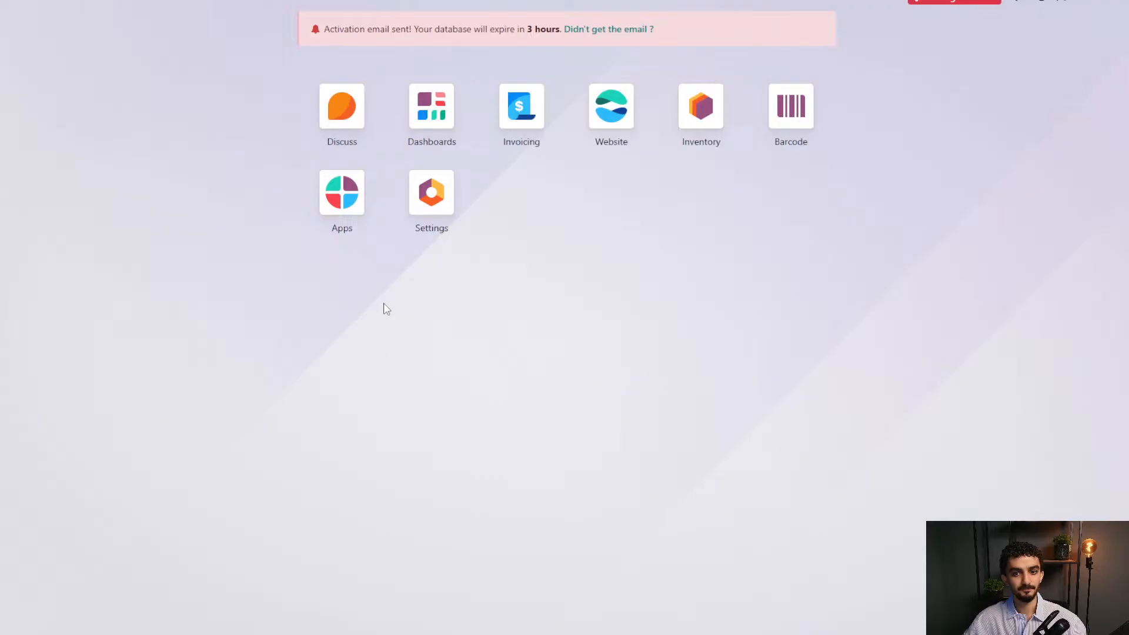
# Tick Track Inventory on the Office Chair product in Inventory and save it.
pyautogui.click(704, 111)
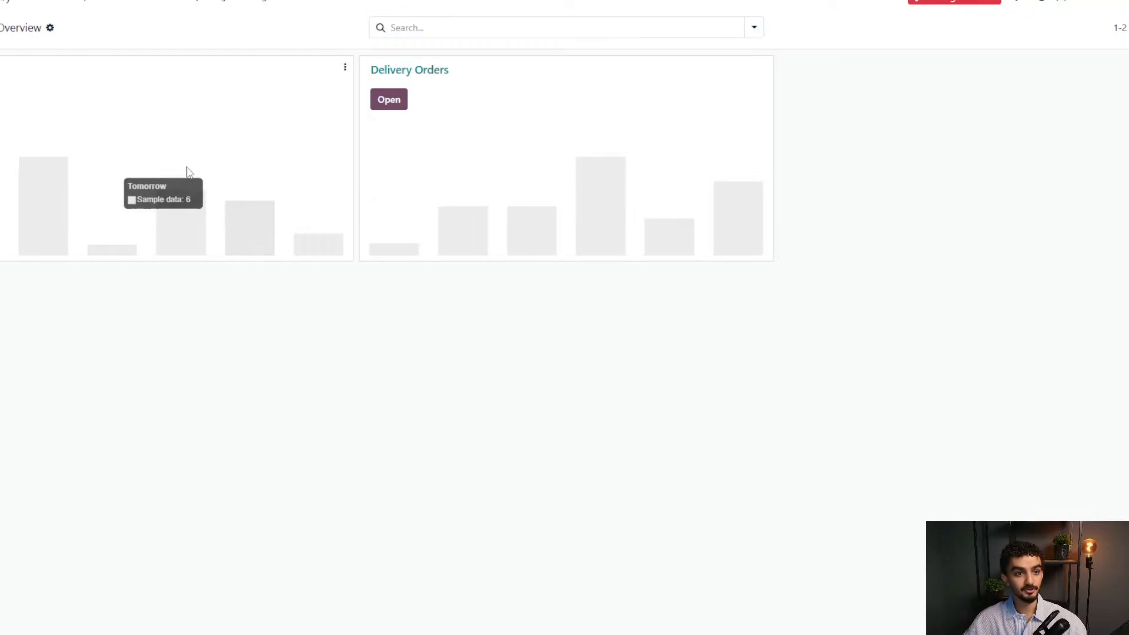
pyautogui.click(100, 2)
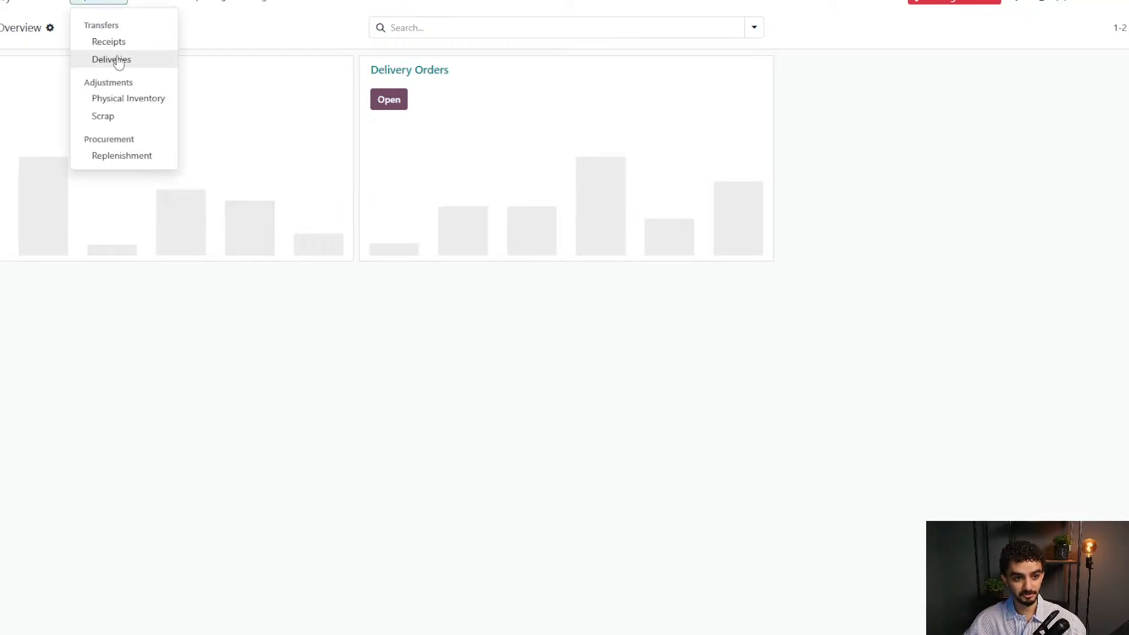
pyautogui.click(143, 341)
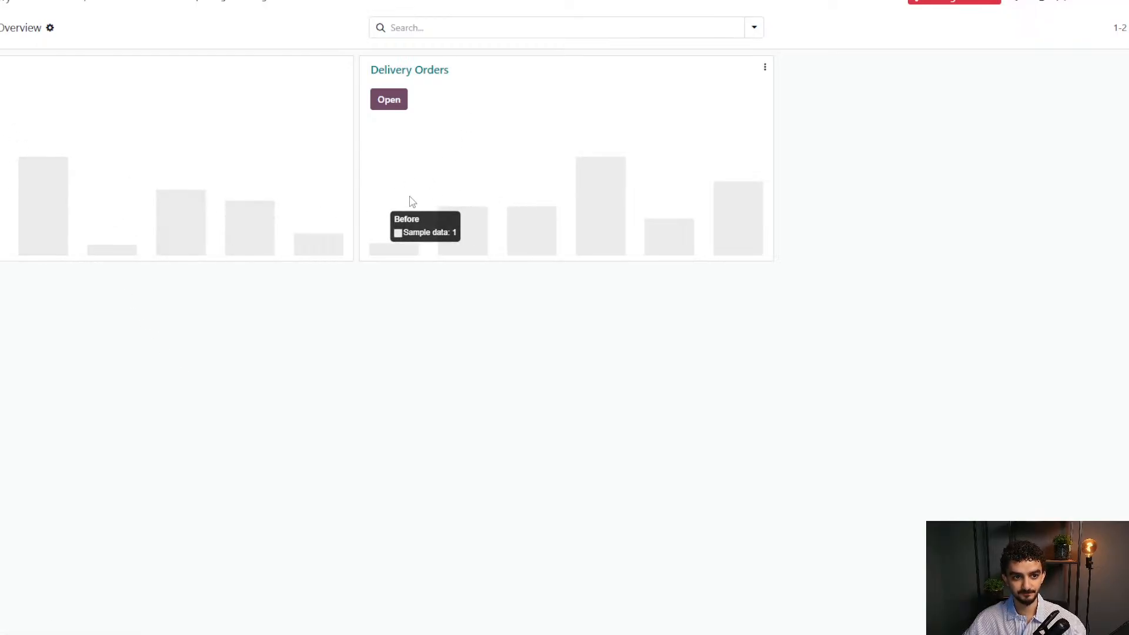
pyautogui.click(165, 1)
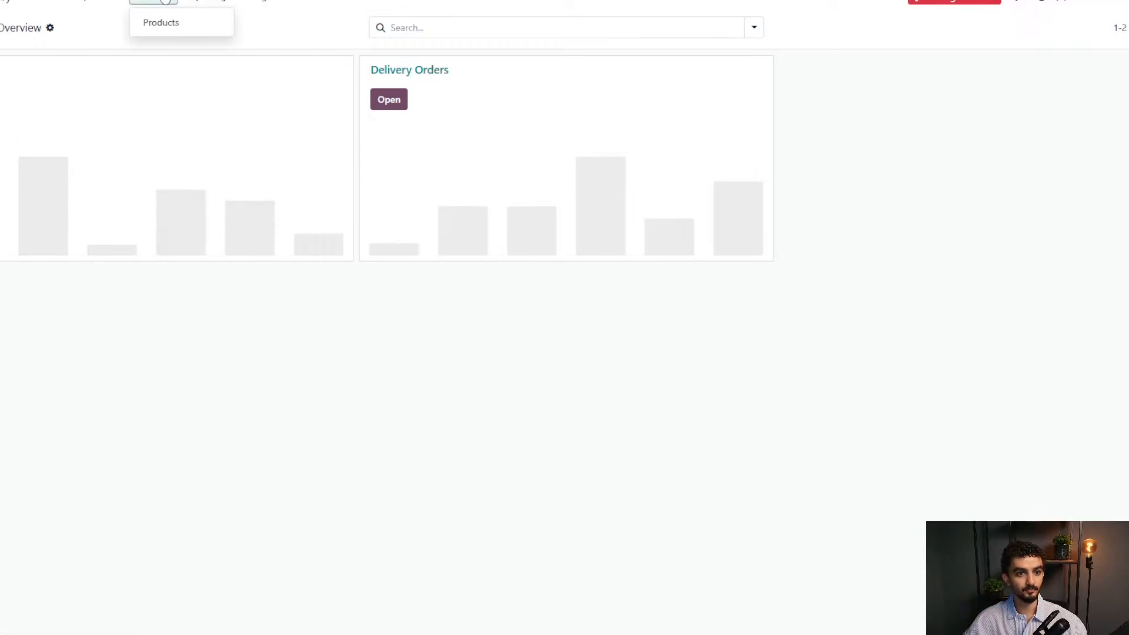
pyautogui.click(165, 20)
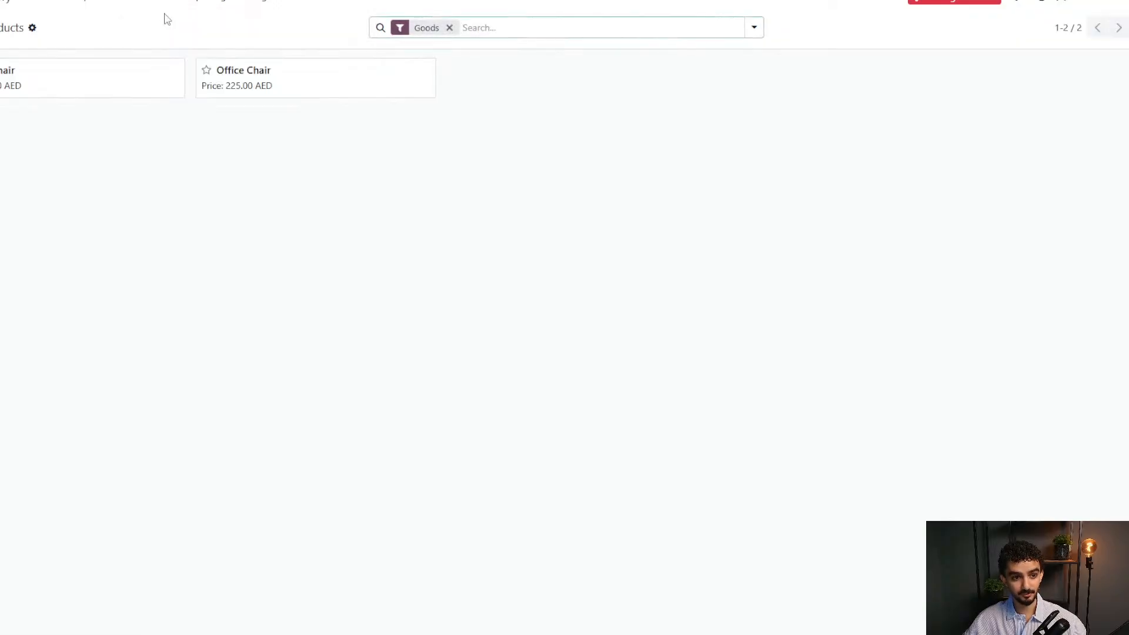
pyautogui.click(274, 72)
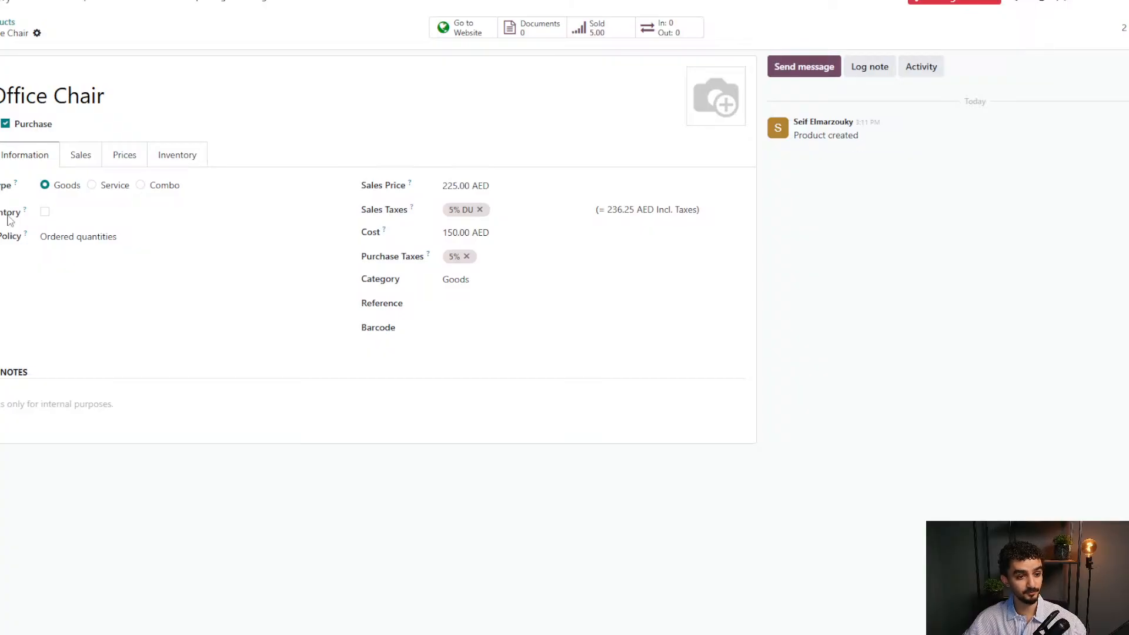
pyautogui.click(46, 212)
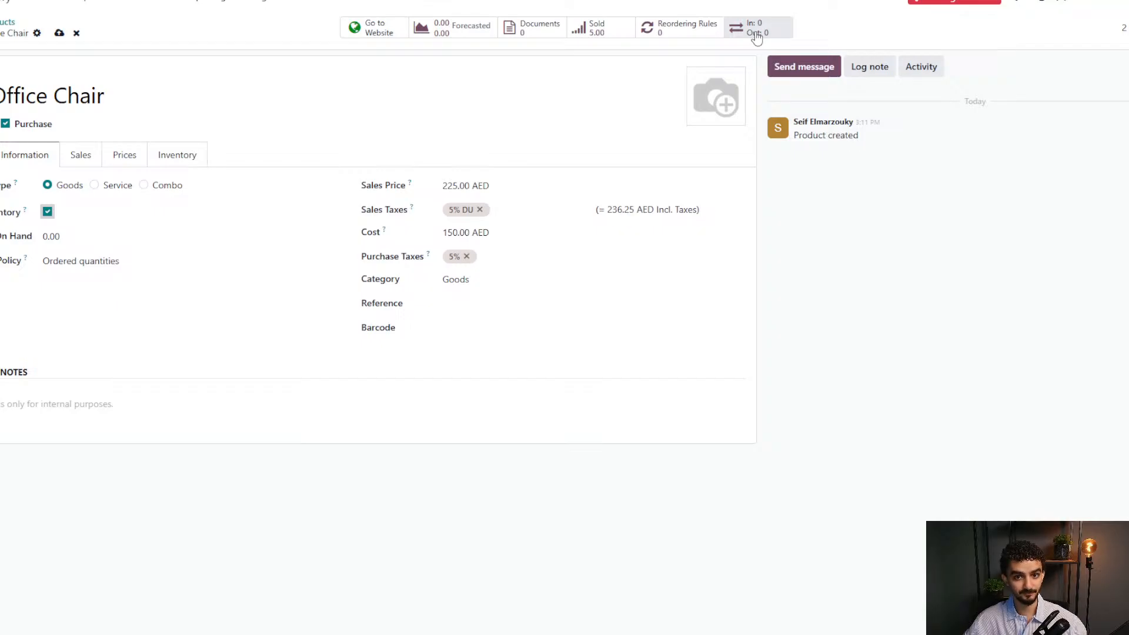
pyautogui.click(59, 32)
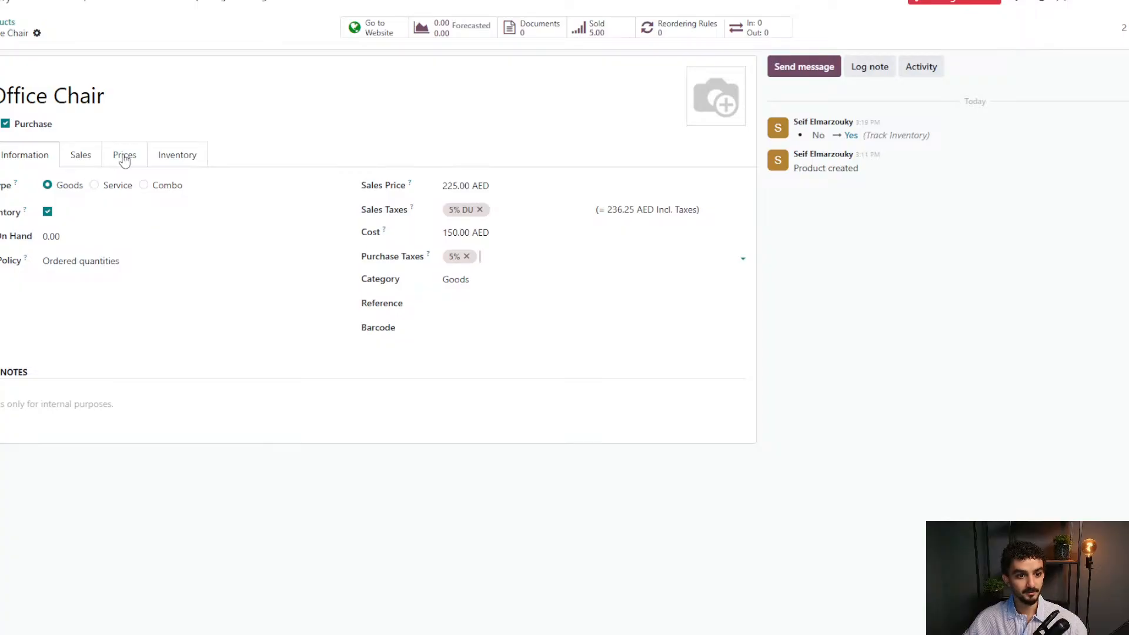
pyautogui.click(159, 158)
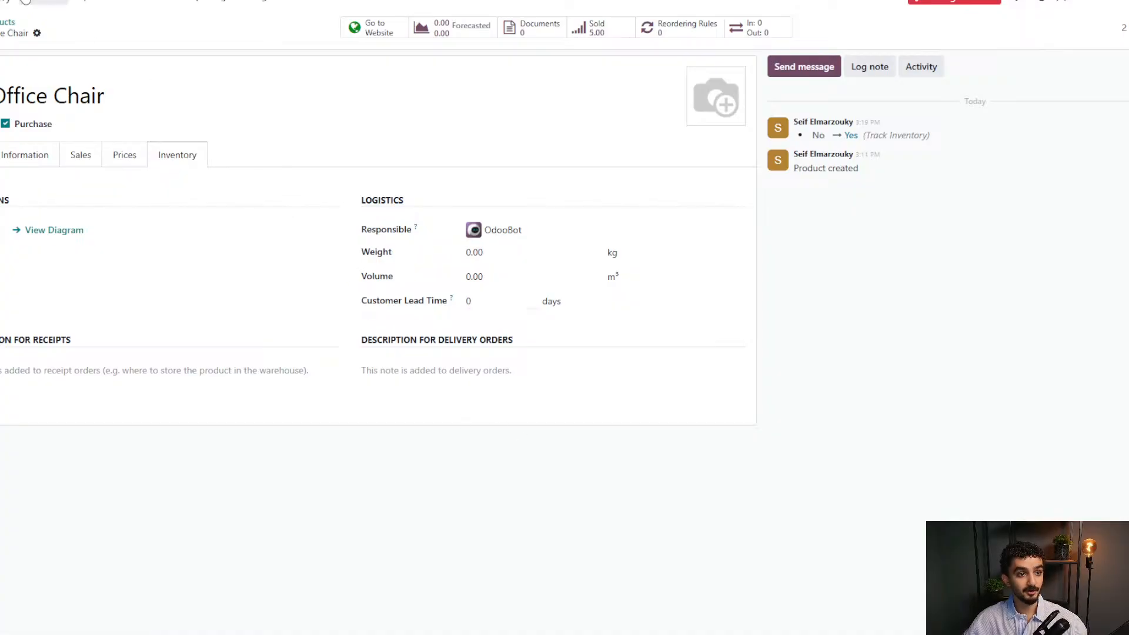
pyautogui.click(25, 1)
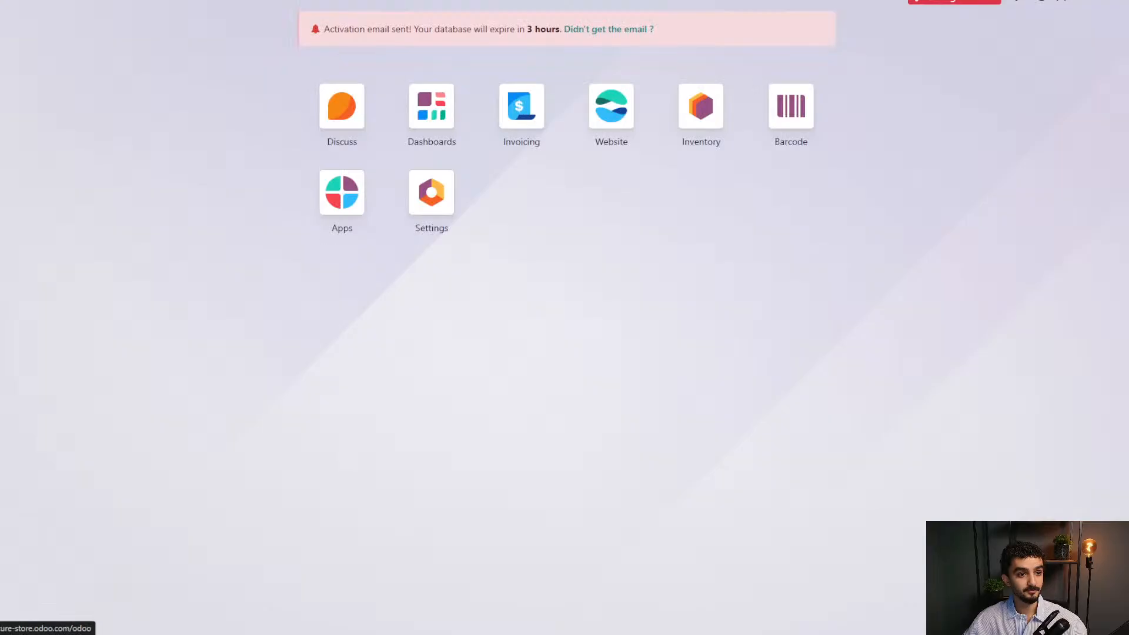
# Install the Purchase app from the Supply Chain apps and confirm its pricing plan.
pyautogui.click(351, 200)
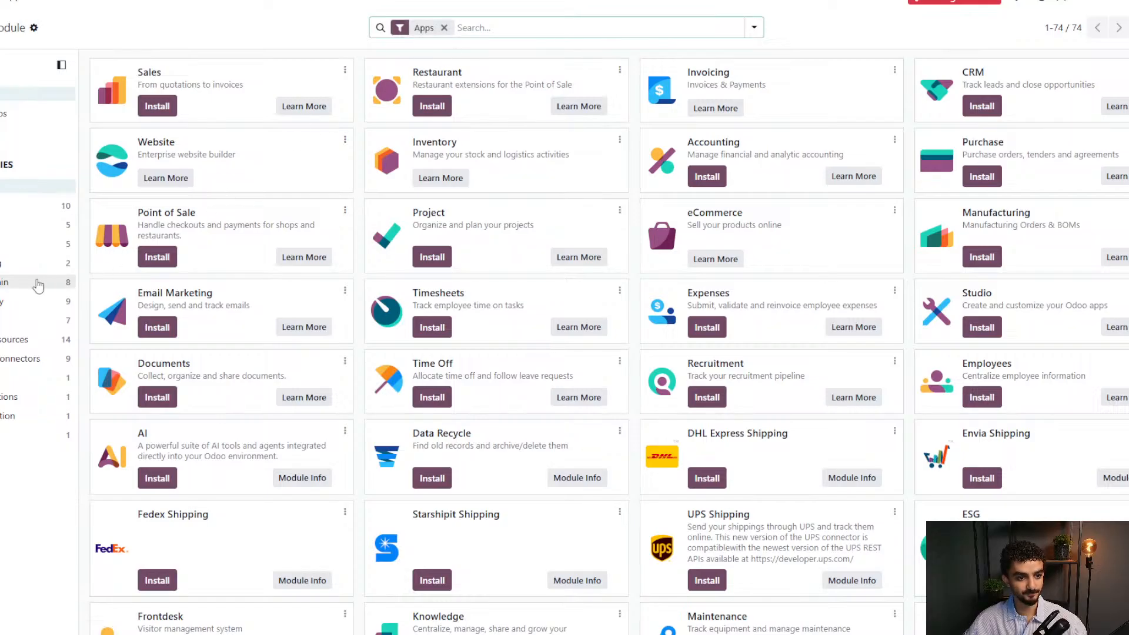
pyautogui.click(12, 284)
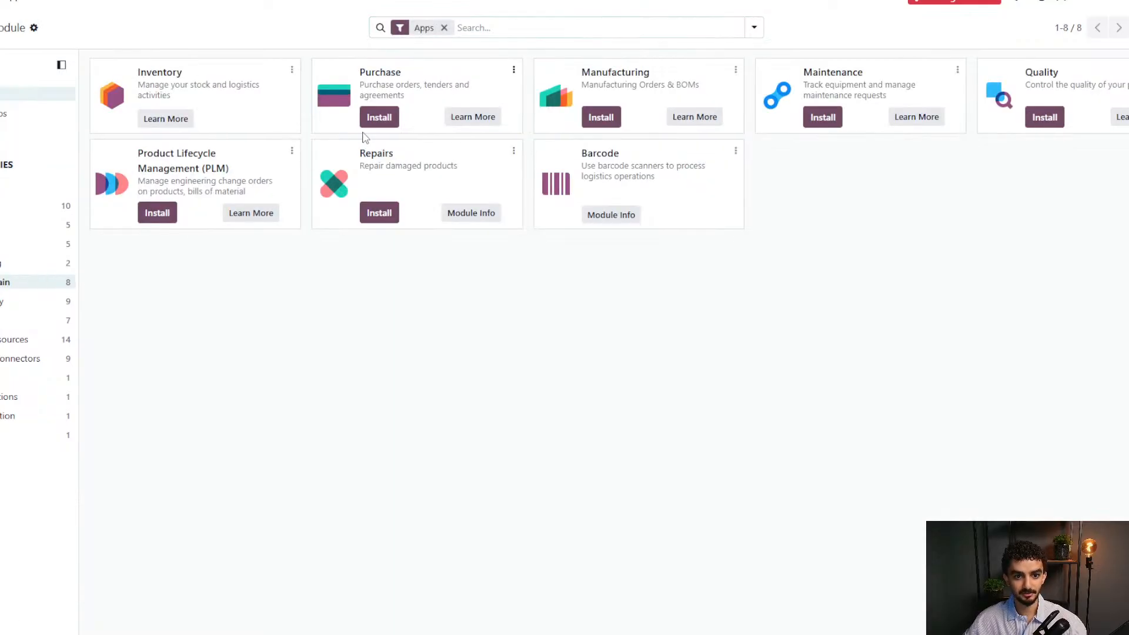
pyautogui.click(379, 117)
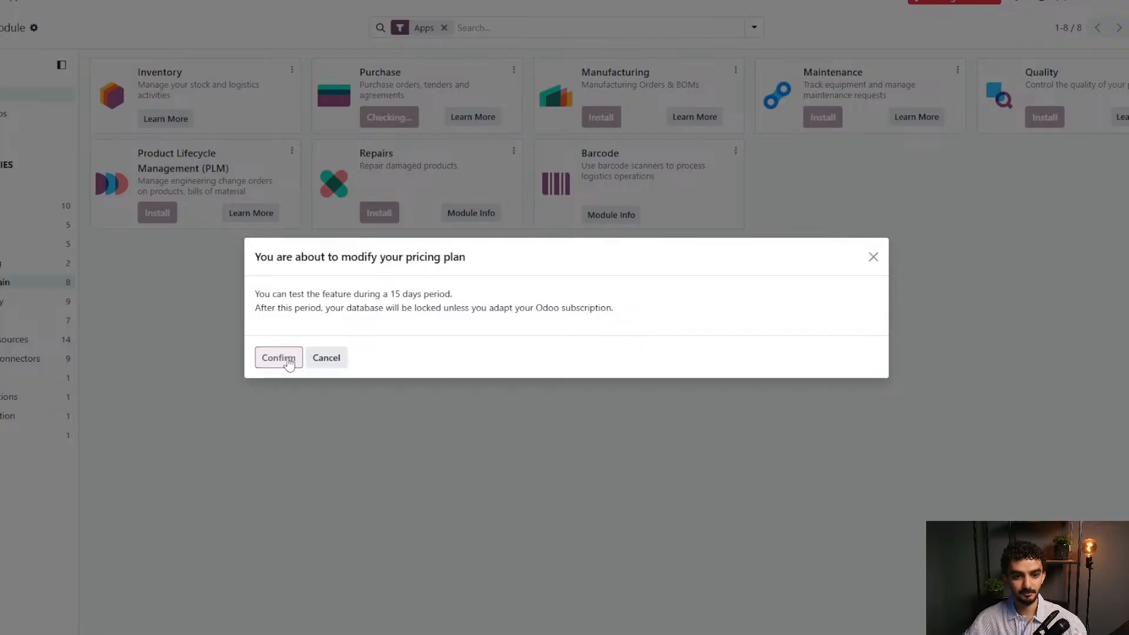
pyautogui.click(278, 358)
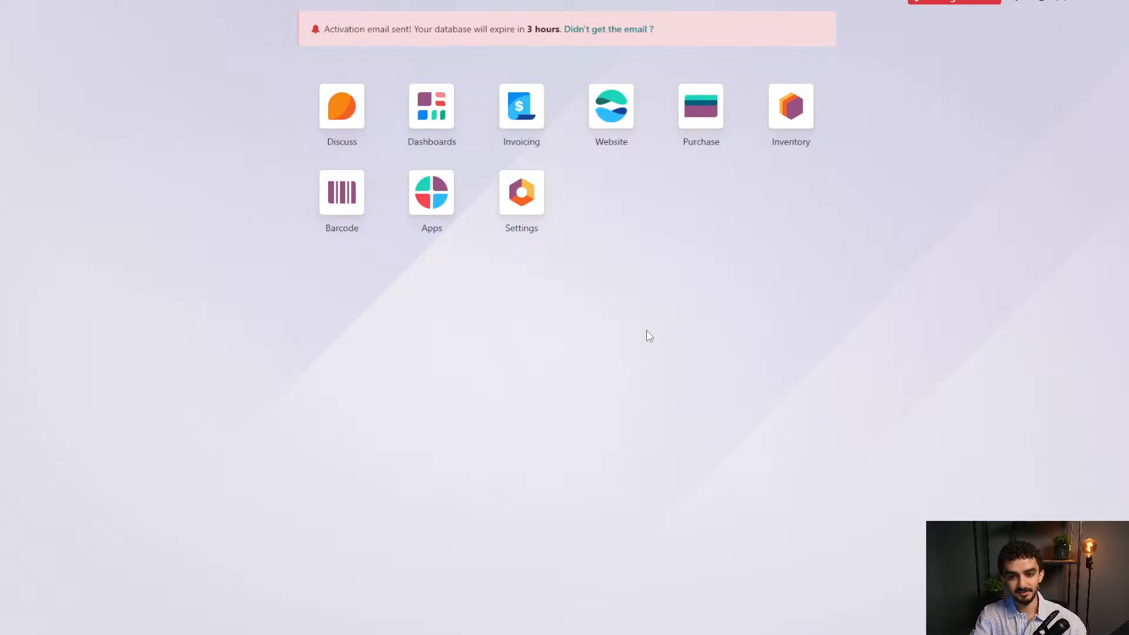
pyautogui.write('pr')
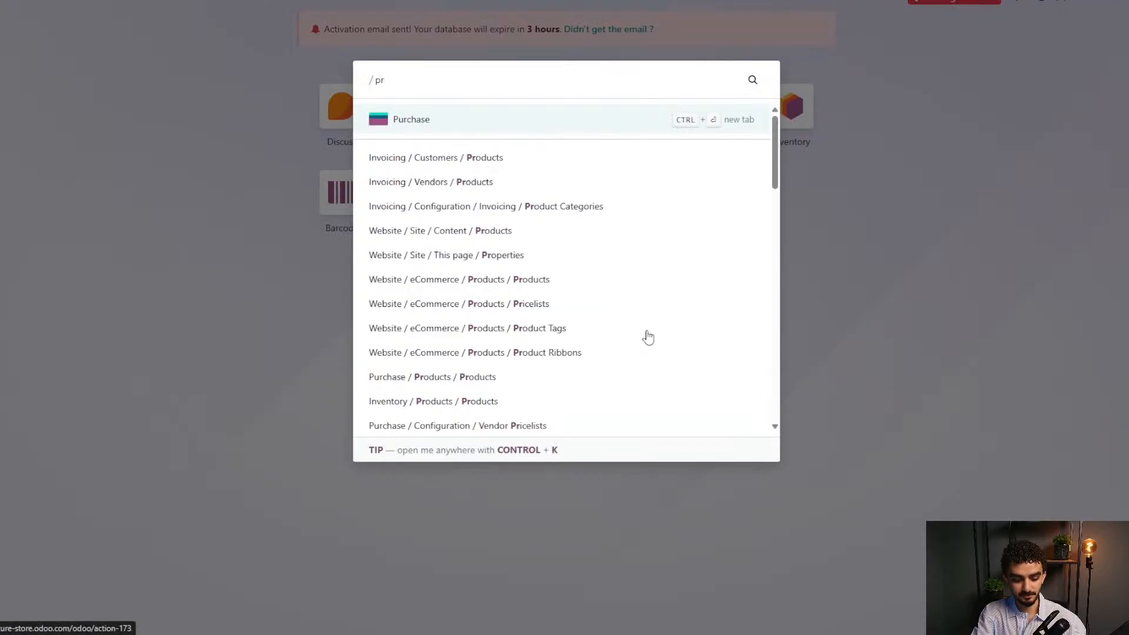
pyautogui.write('odu')
# Add a vendor line with the first supplier on the Office Chair's Purchase tab.
pyautogui.press('Return')
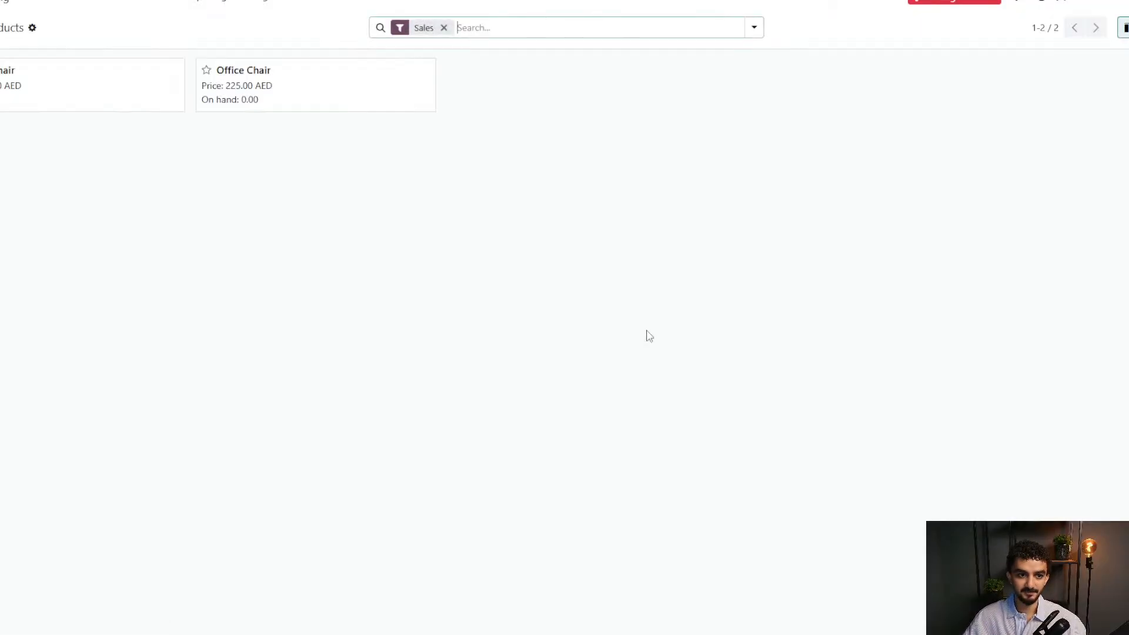
pyautogui.click(285, 84)
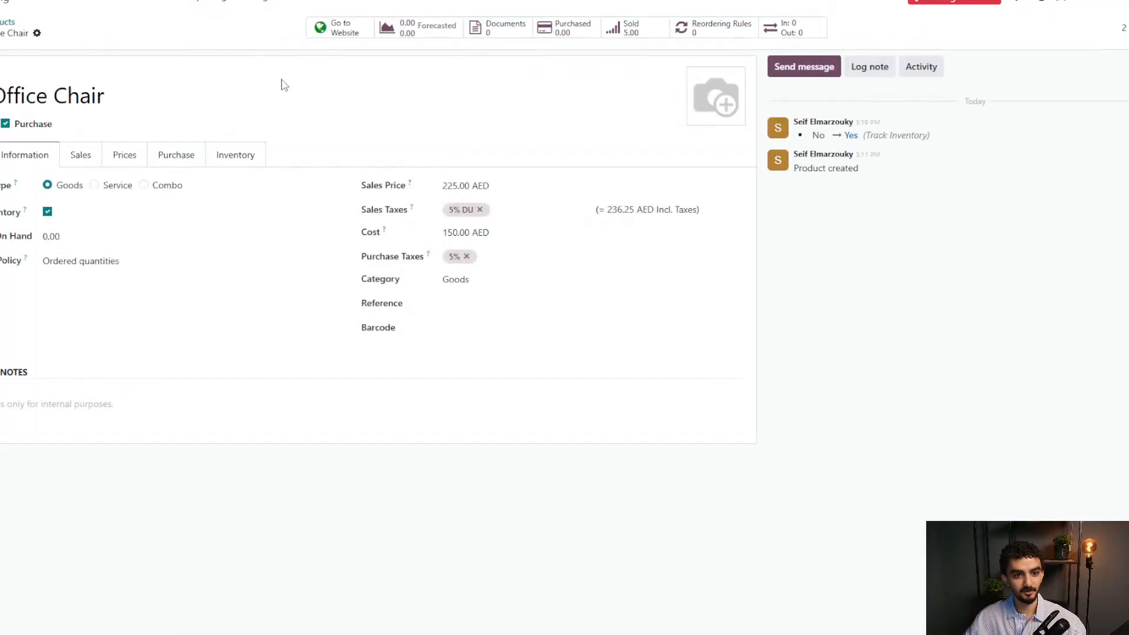
pyautogui.click(177, 164)
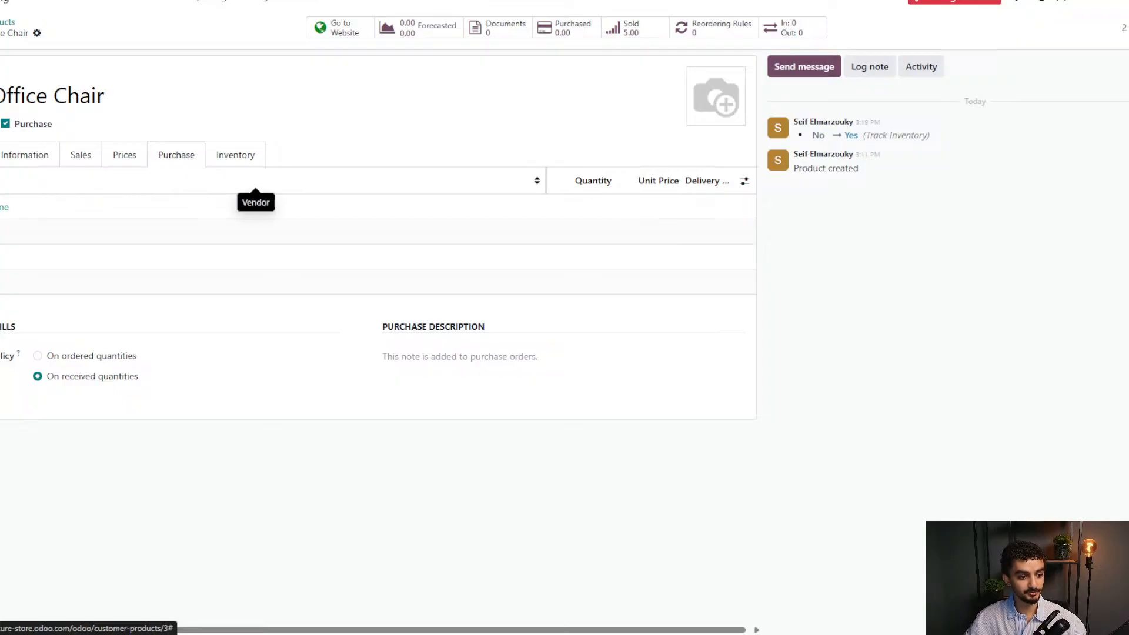
pyautogui.click(4, 207)
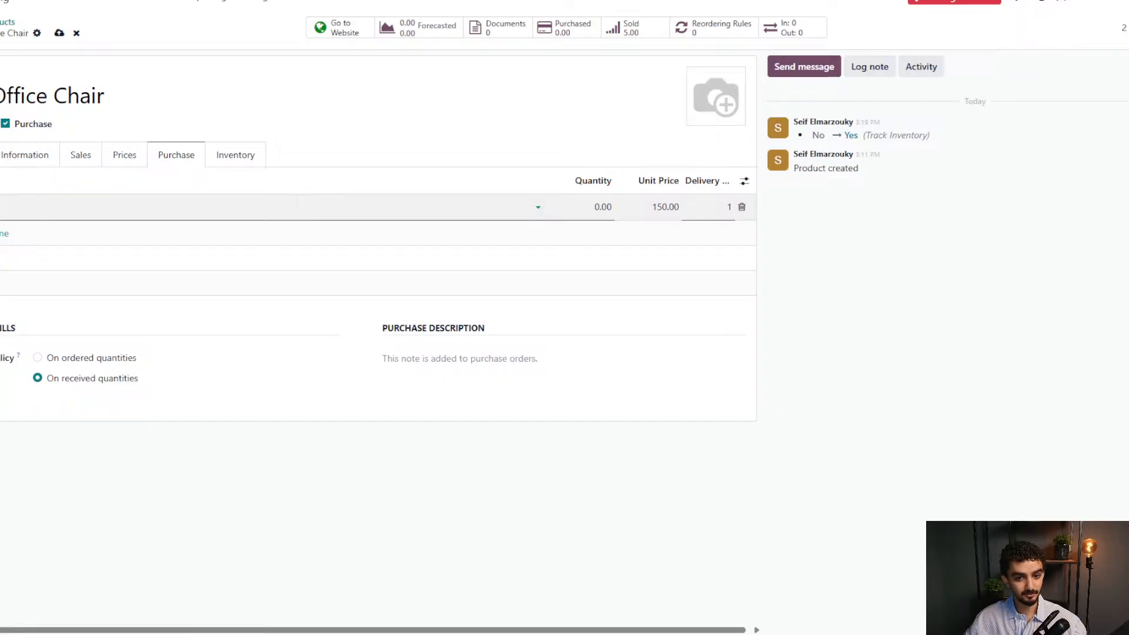
pyautogui.click(4, 208)
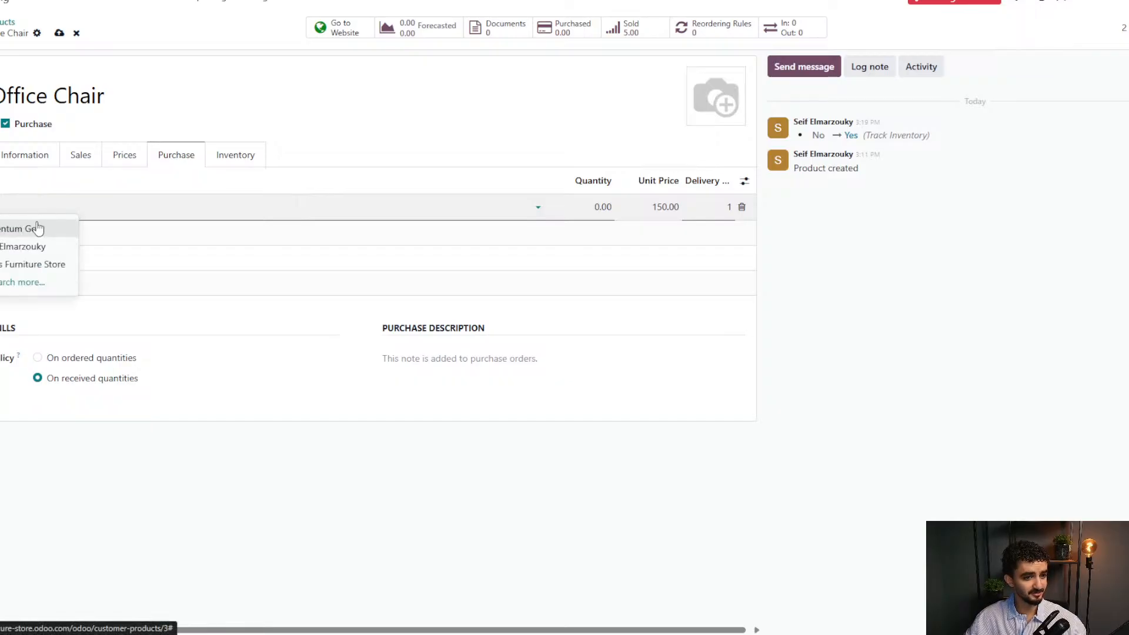
pyautogui.click(51, 208)
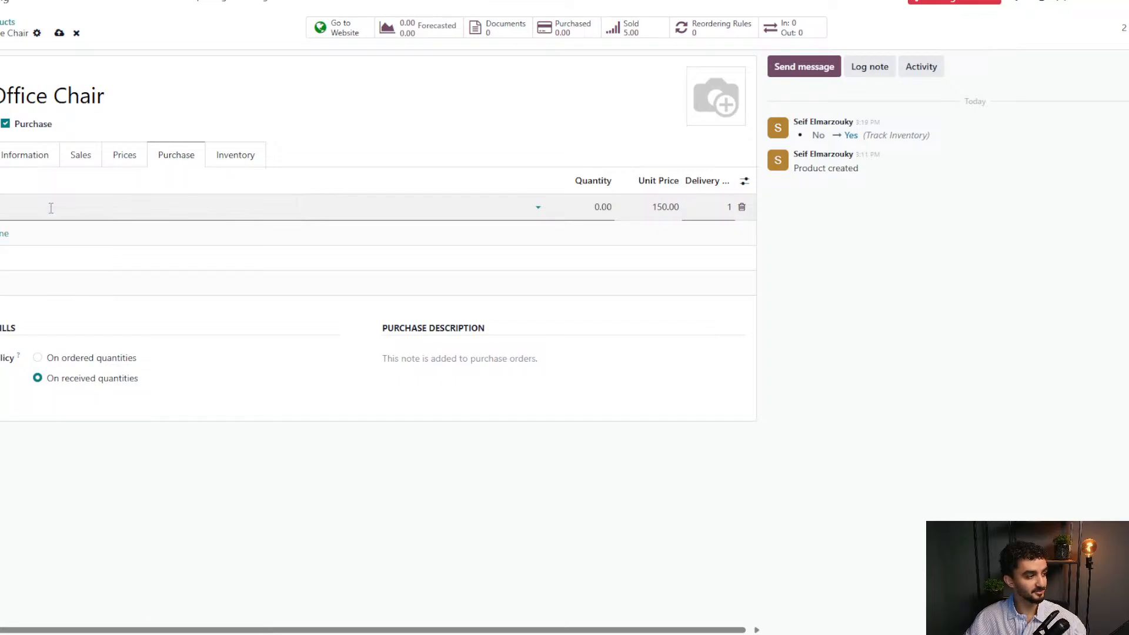
pyautogui.click(51, 208)
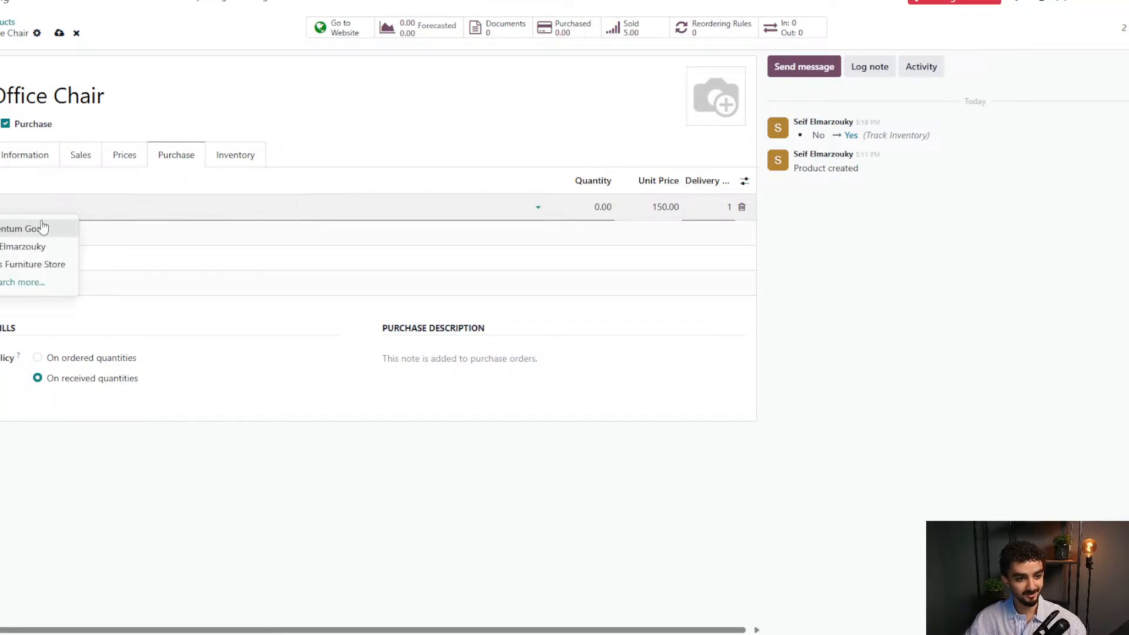
pyautogui.click(39, 232)
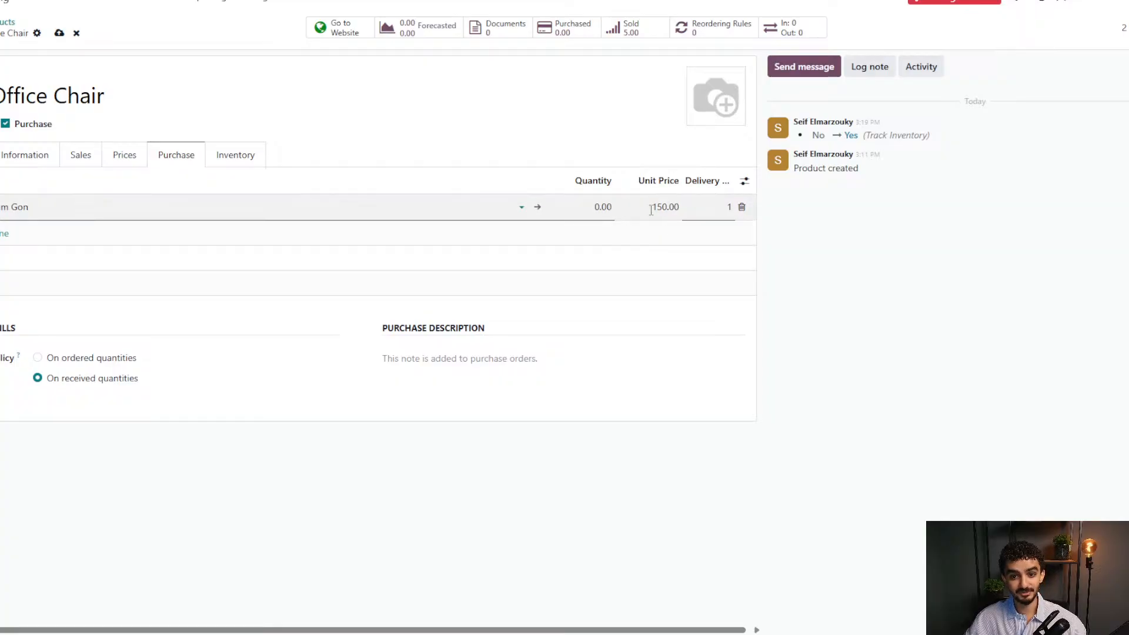
# Set the vendor line quantity to 1 and save the Office Chair.
pyautogui.click(591, 211)
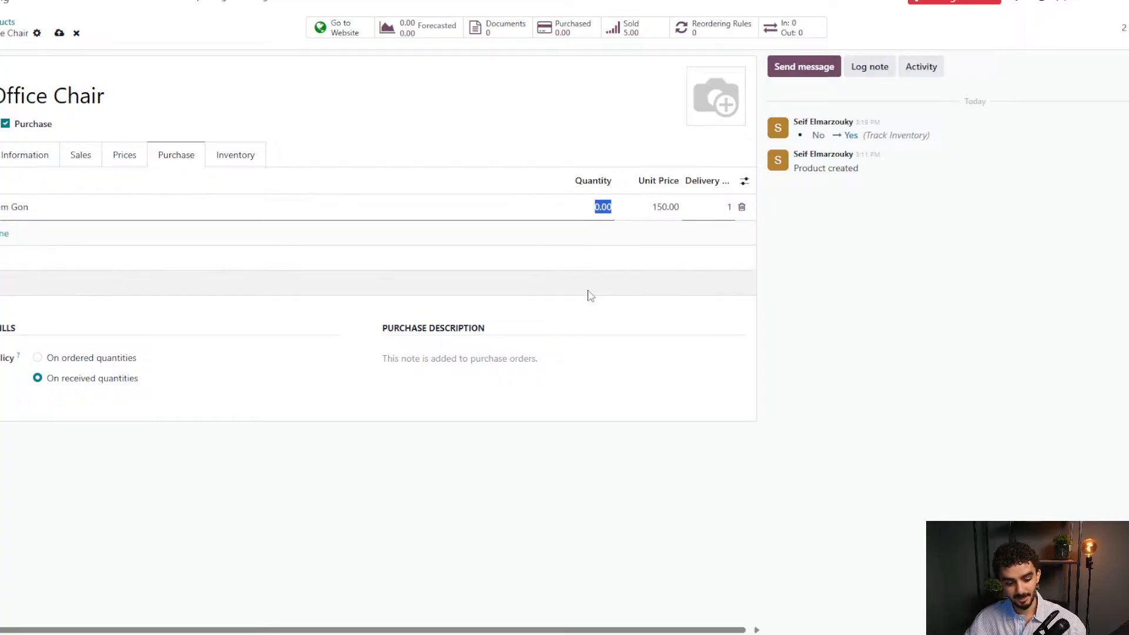
pyautogui.write('1')
pyautogui.click(798, 307)
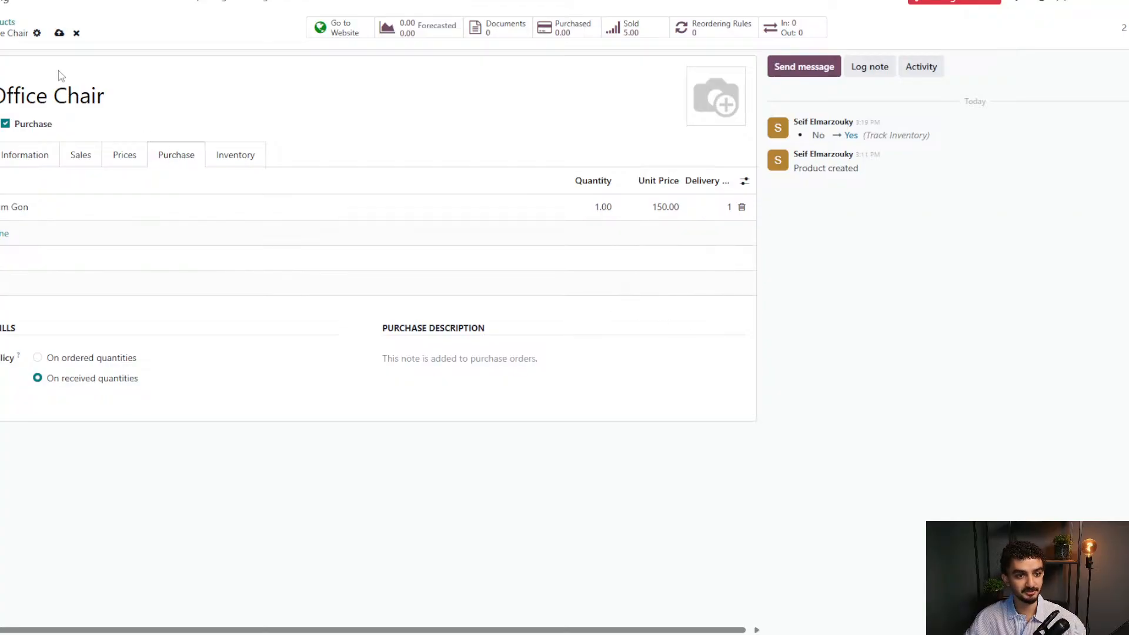
pyautogui.click(59, 33)
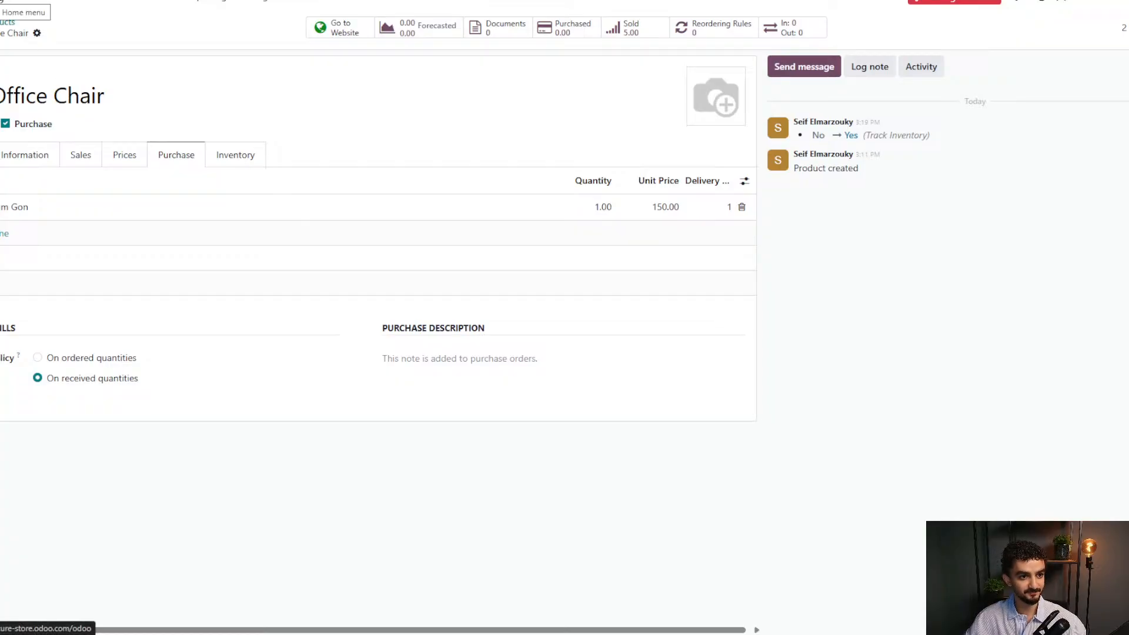
# Create RFQ P00001 with the chair supplier as vendor and open its product catalog.
pyautogui.click(5, 6)
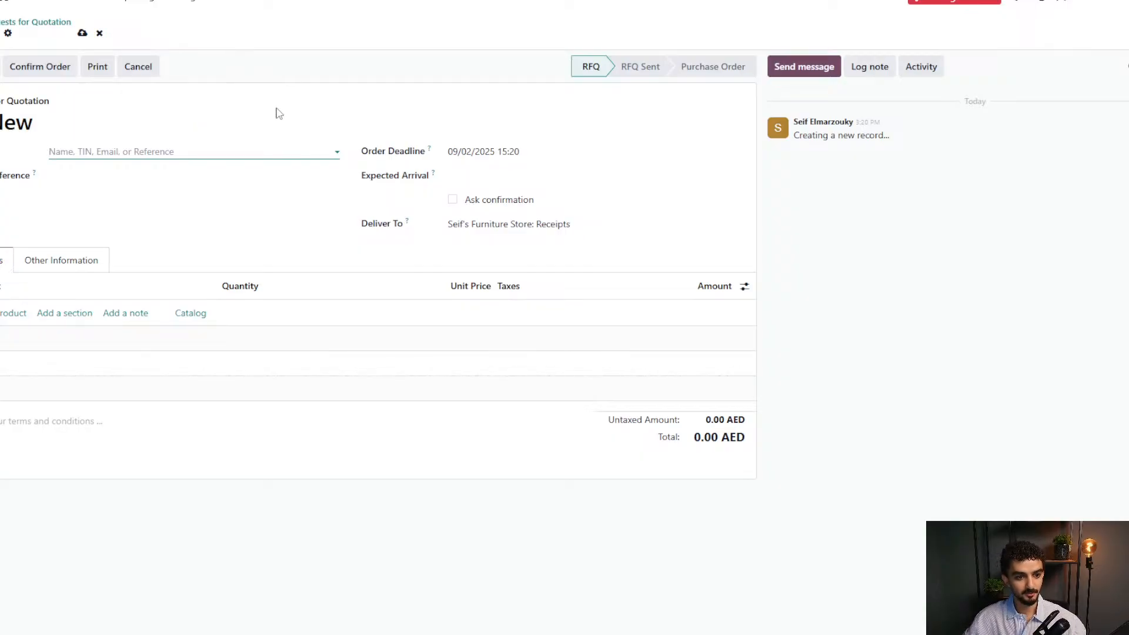
pyautogui.click(194, 314)
pyautogui.click(138, 153)
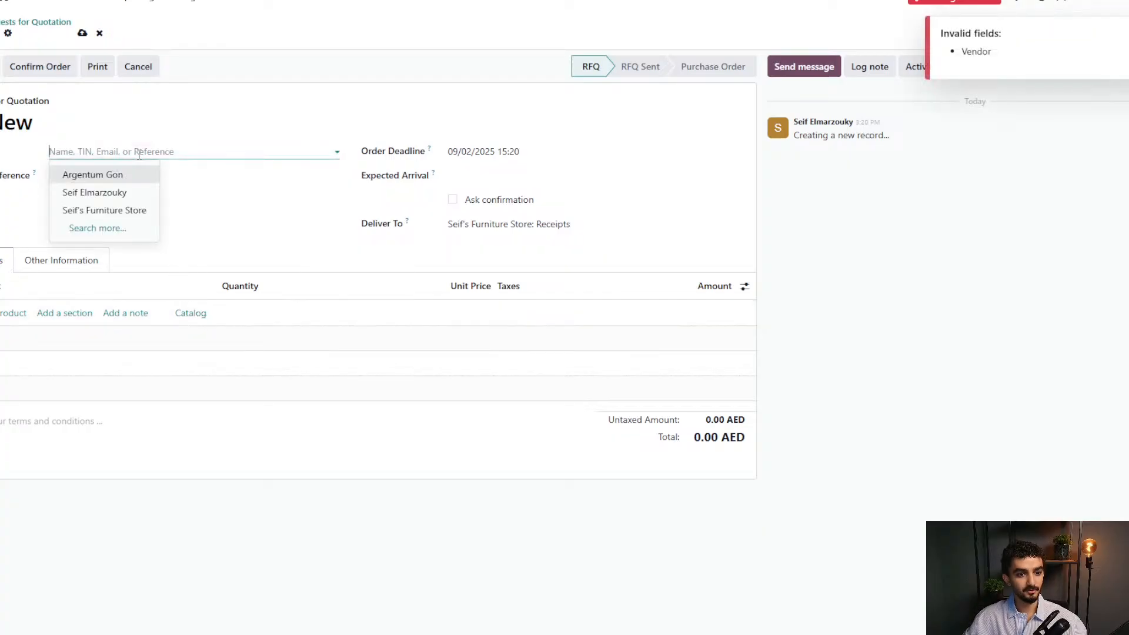
pyautogui.click(120, 177)
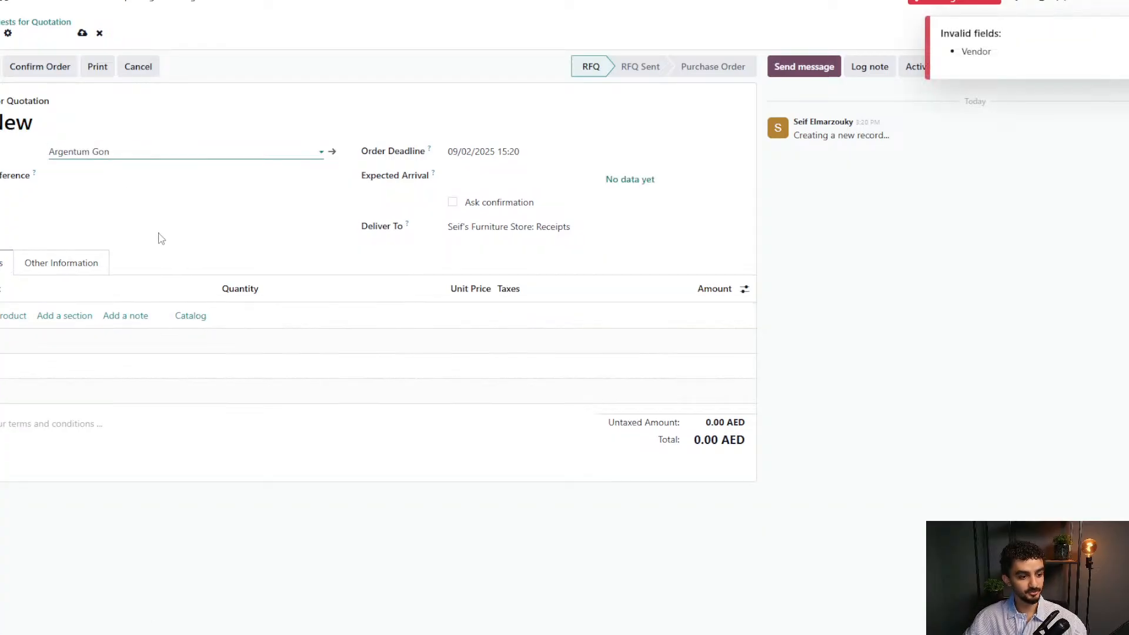
pyautogui.click(178, 315)
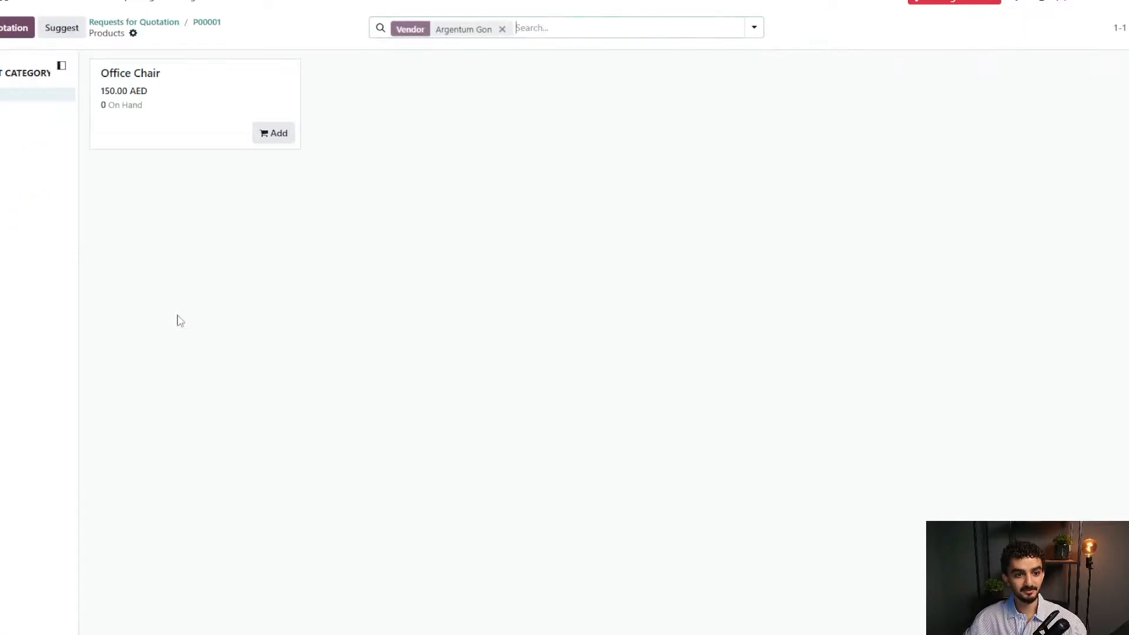
# Add the Office Chair from the catalog with quantity 10 and return to P00001.
pyautogui.click(164, 93)
pyautogui.click(162, 131)
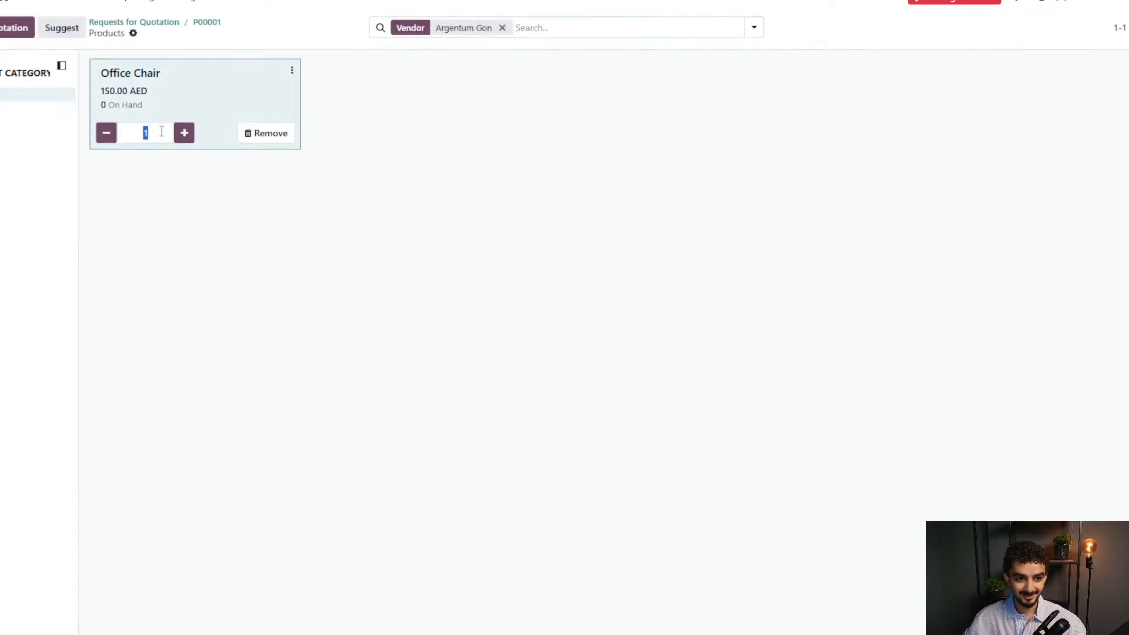
pyautogui.write('10')
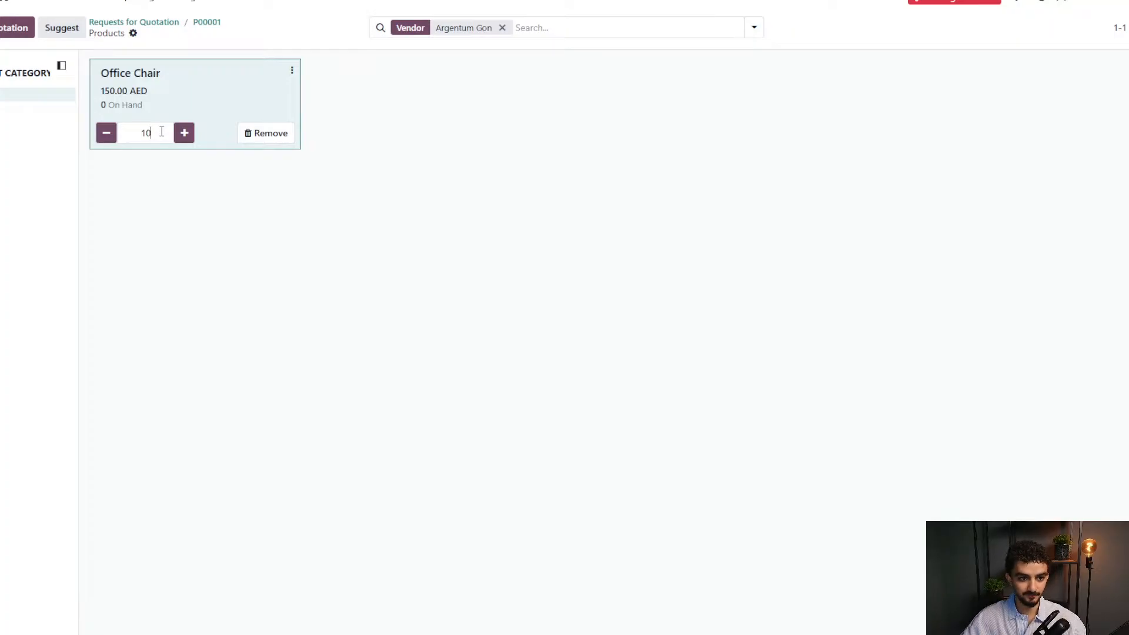
pyautogui.click(21, 31)
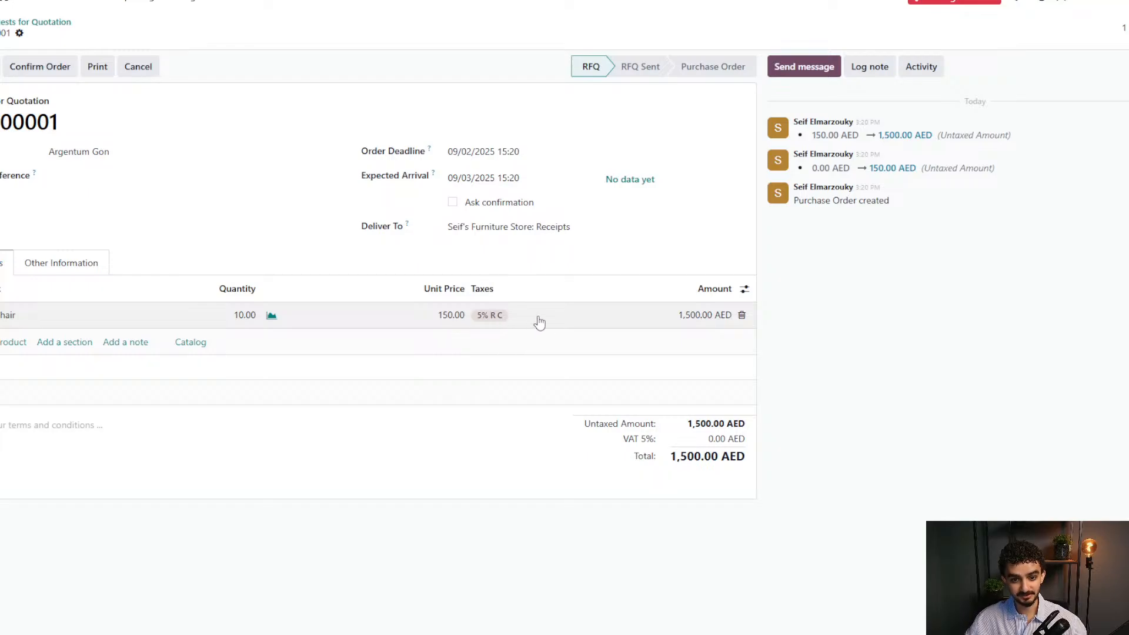
pyautogui.moveTo(678, 459); pyautogui.dragTo(737, 456)
pyautogui.click(737, 456)
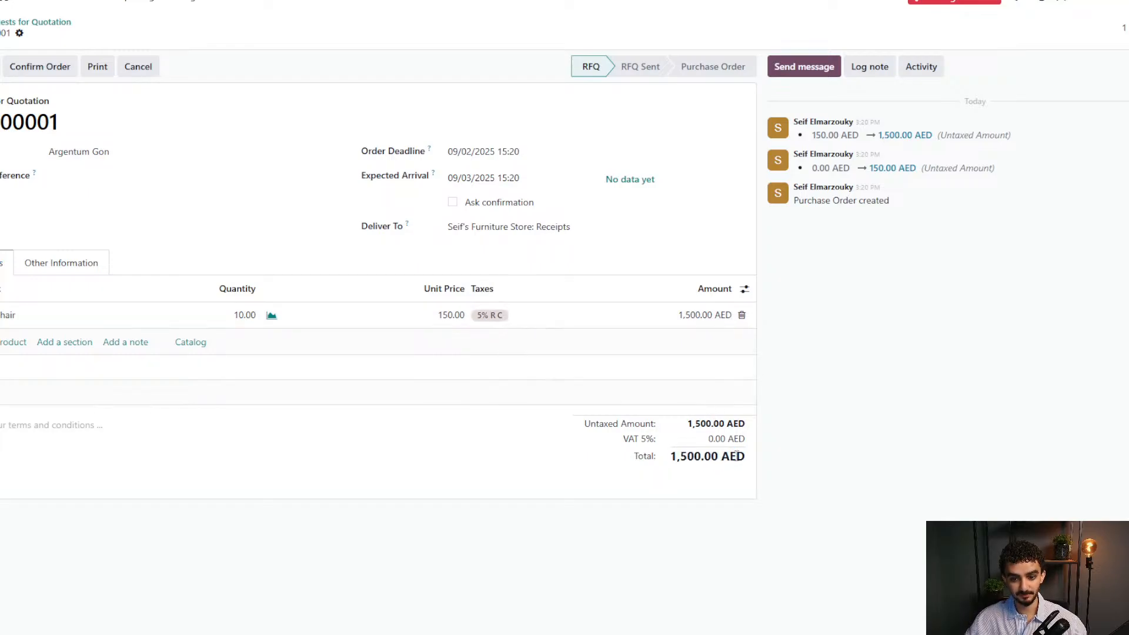
pyautogui.click(511, 315)
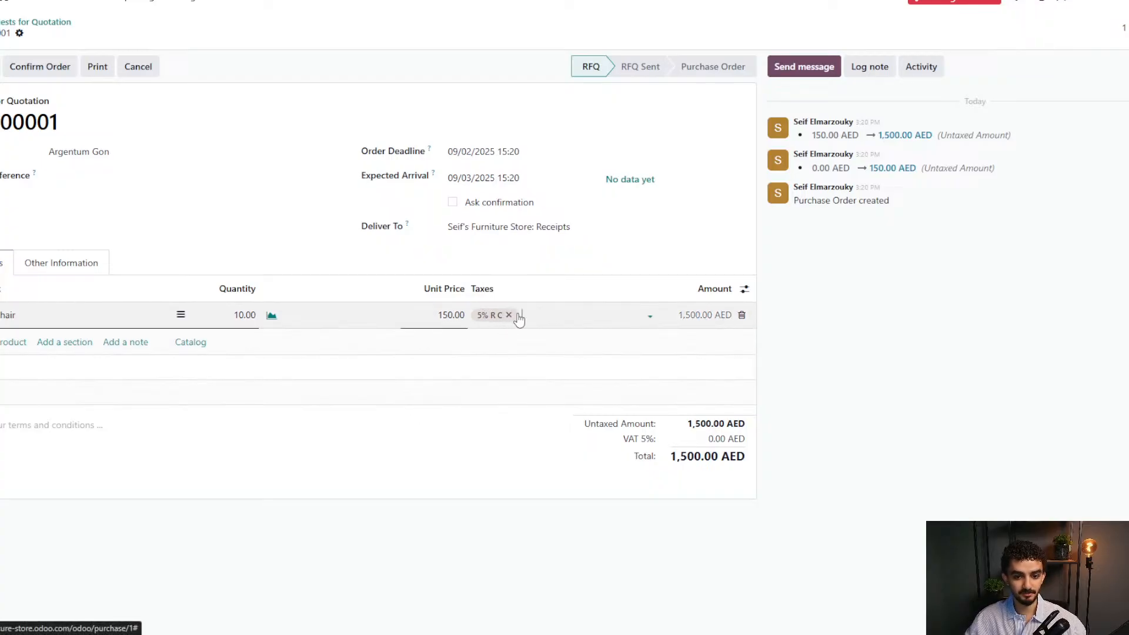
pyautogui.click(522, 315)
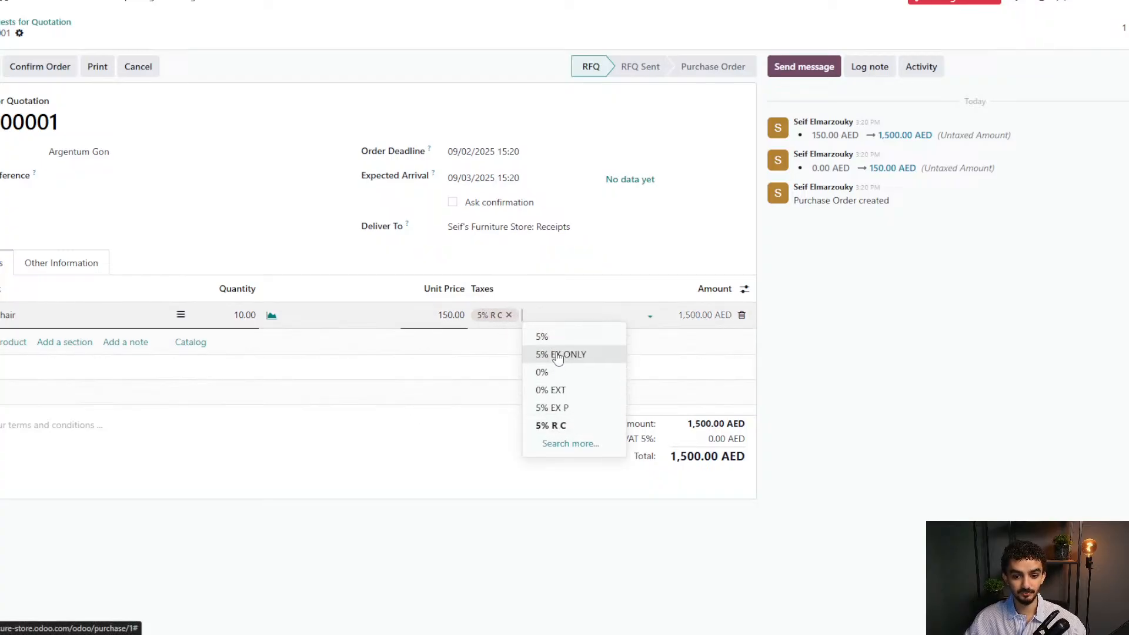
pyautogui.click(507, 447)
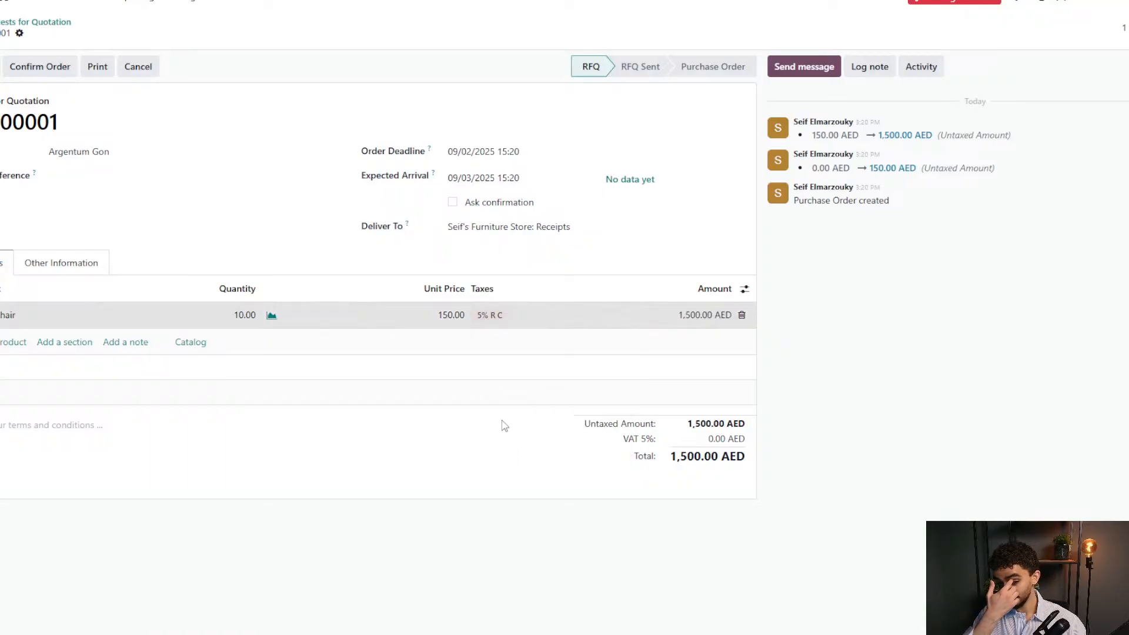
pyautogui.click(503, 424)
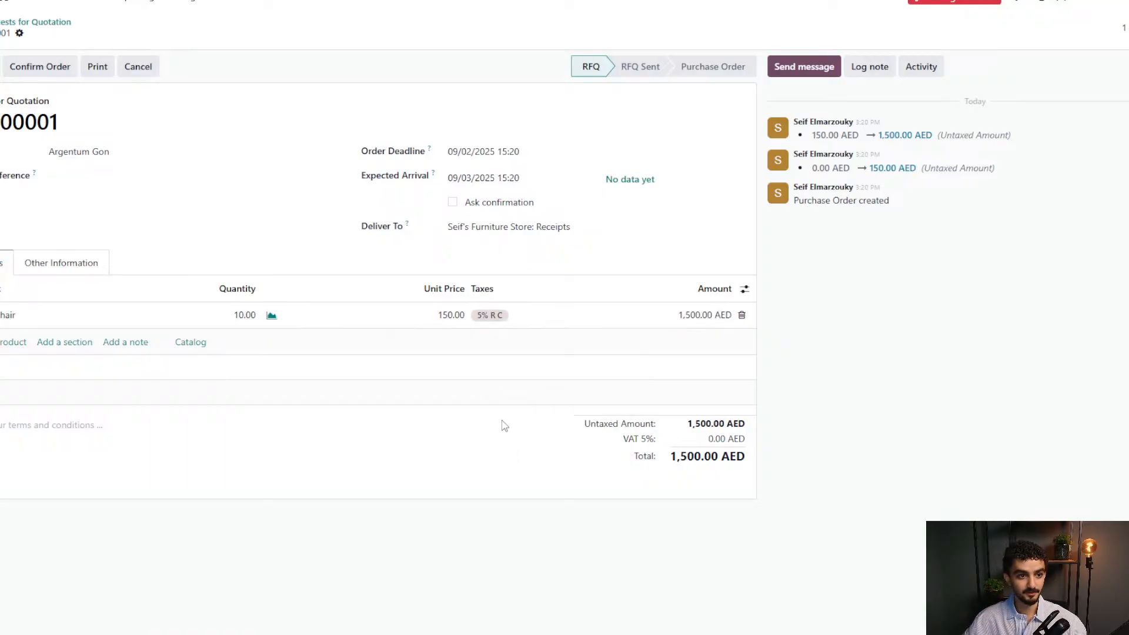
# Confirm order P00001 and open its receipt WH/IN/00001 for 10.00 chairs.
pyautogui.click(33, 70)
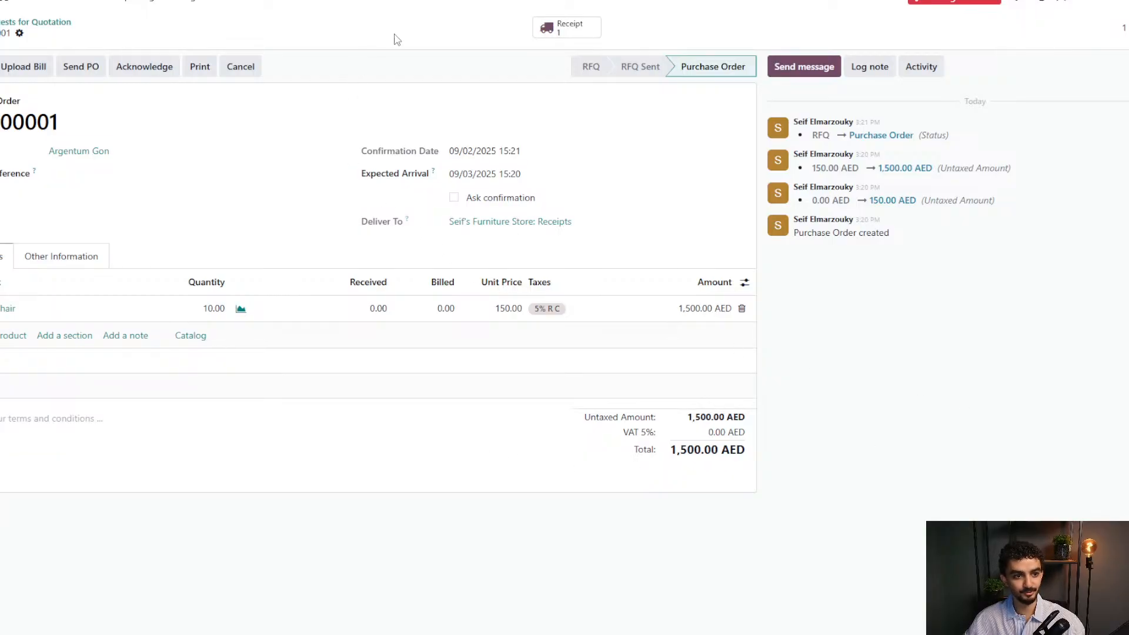
pyautogui.click(568, 29)
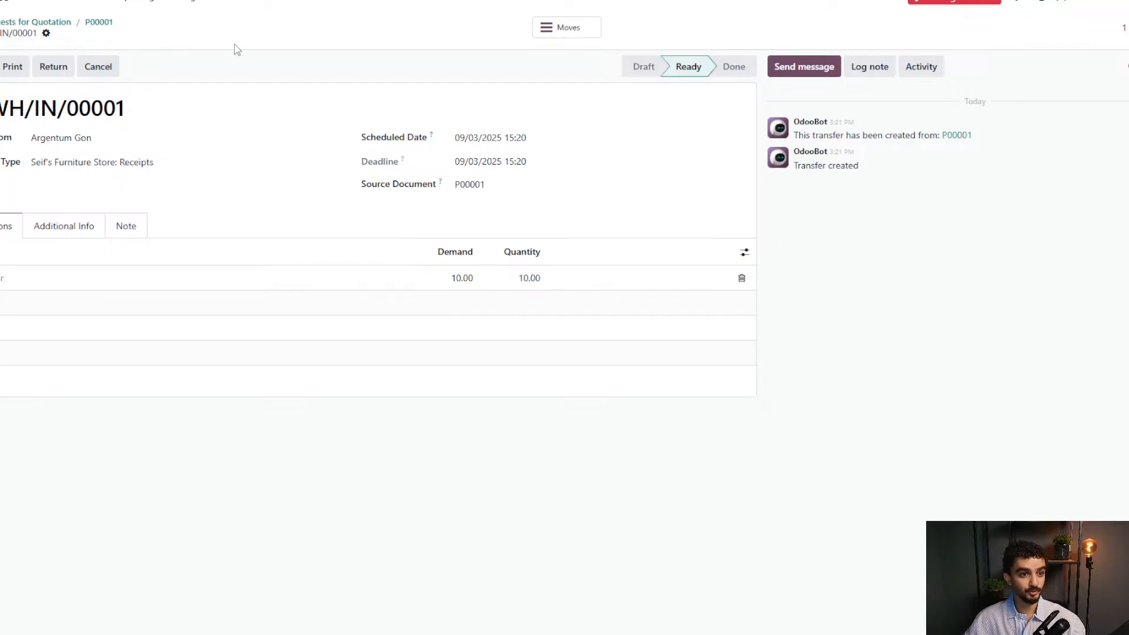
pyautogui.click(22, 5)
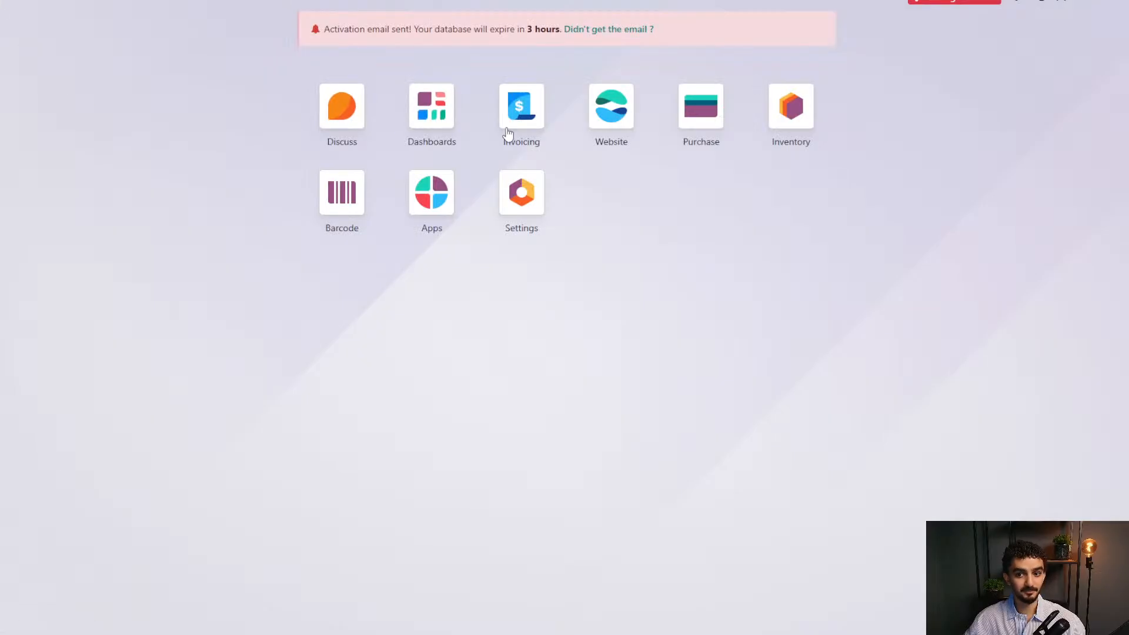
pyautogui.click(785, 112)
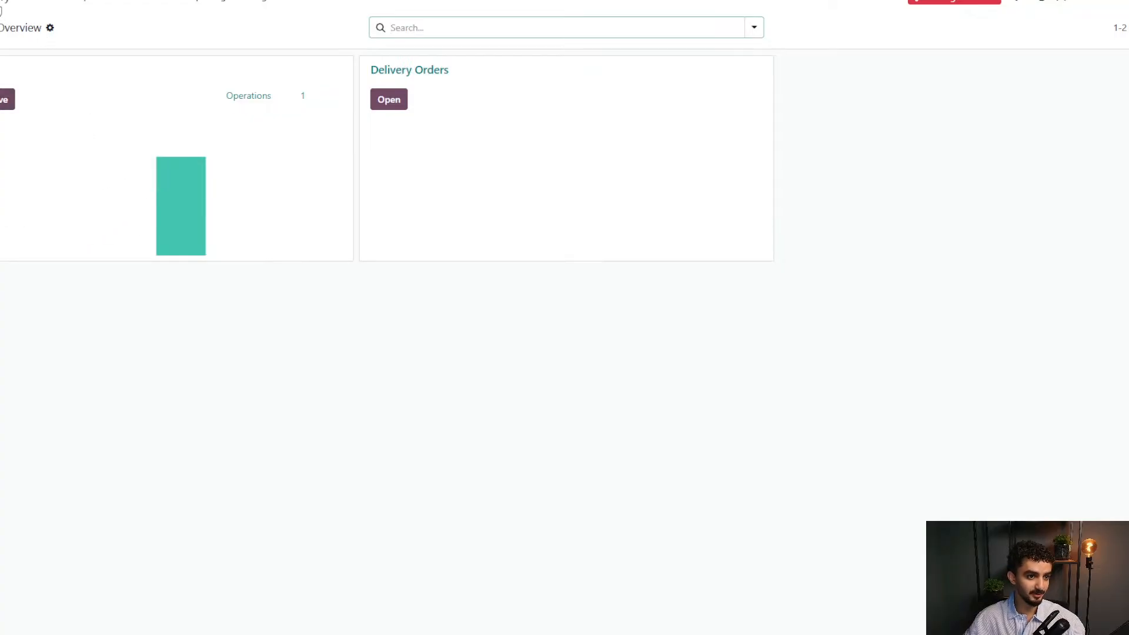
pyautogui.click(0, 5)
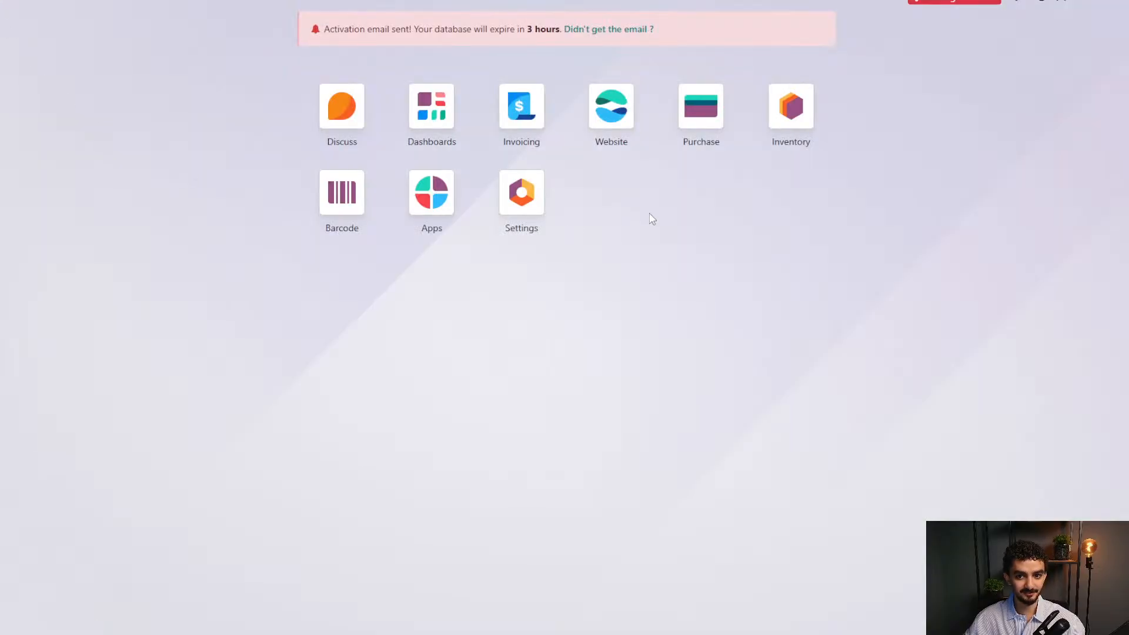
pyautogui.click(705, 108)
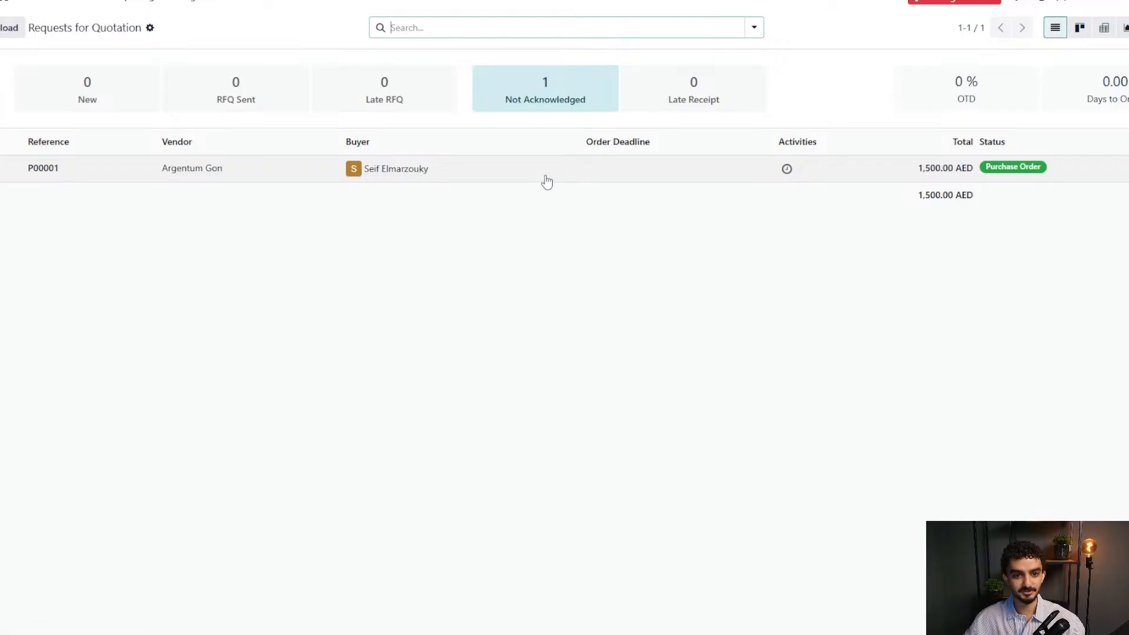
pyautogui.click(546, 181)
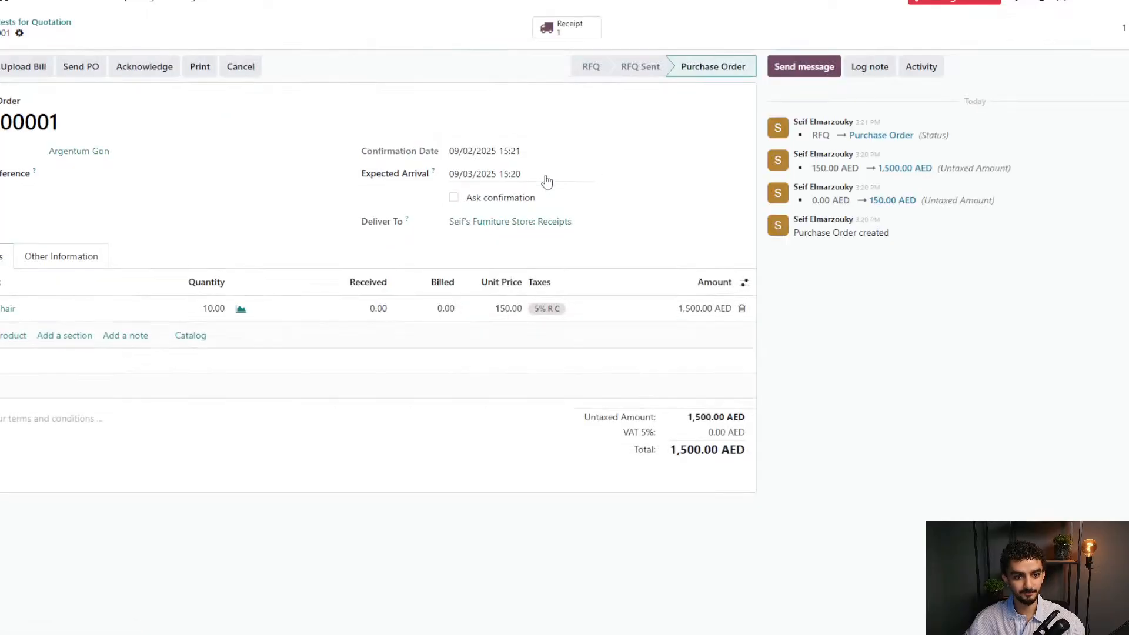
pyautogui.doubleClick(53, 121)
pyautogui.click(372, 76)
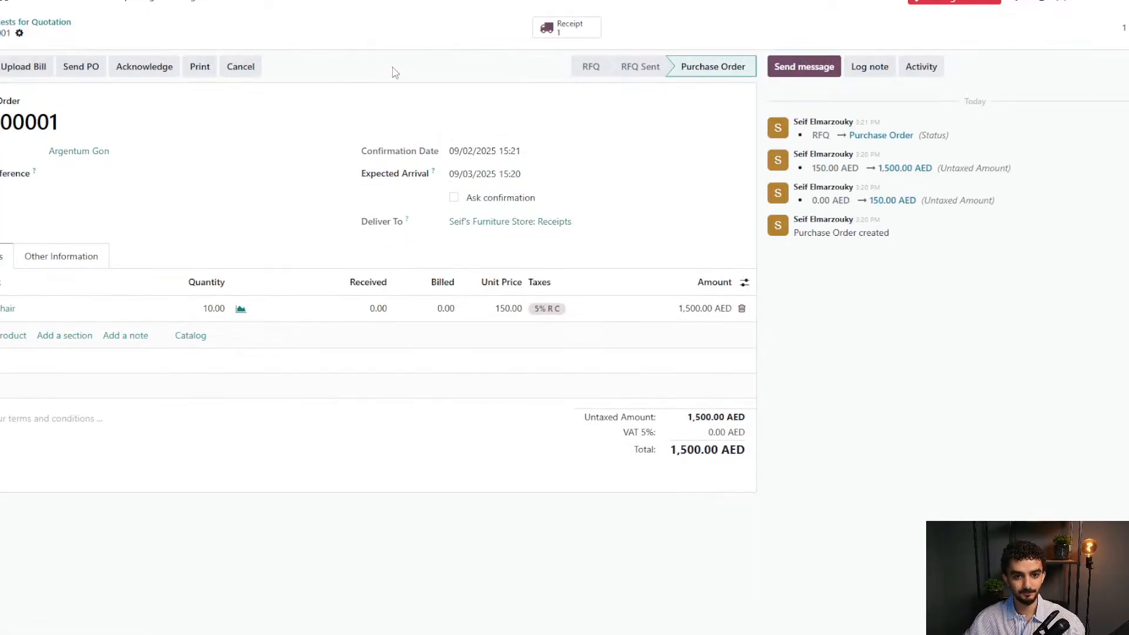
pyautogui.click(559, 34)
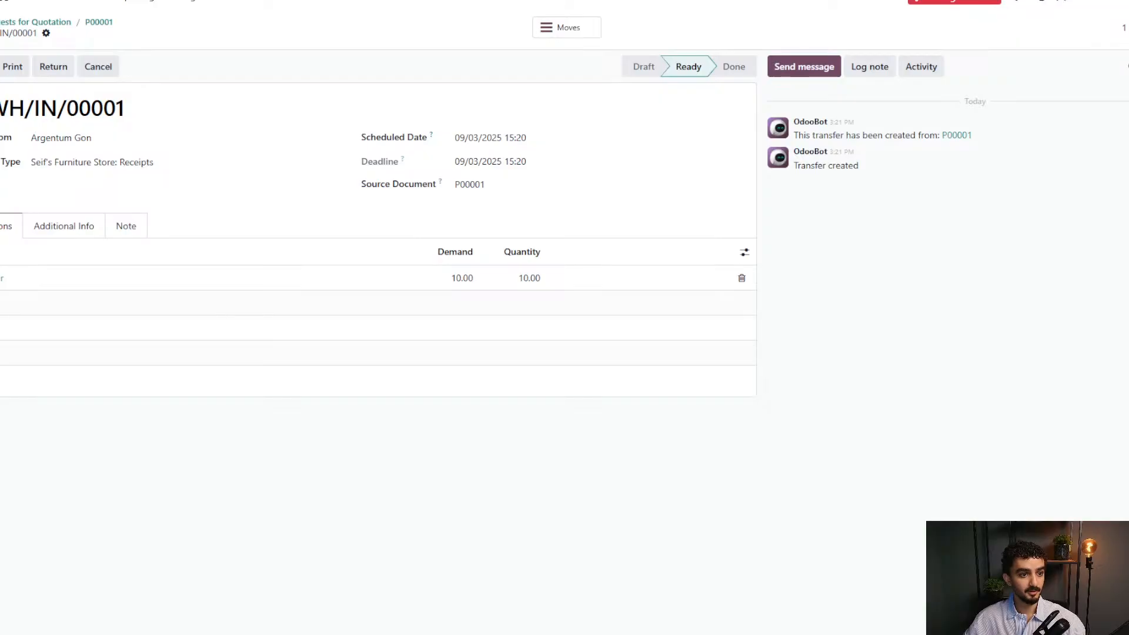
# Validate receipt WH/IN/00001 and return to P00001, now showing 10.00 chairs received.
pyautogui.click(0, 66)
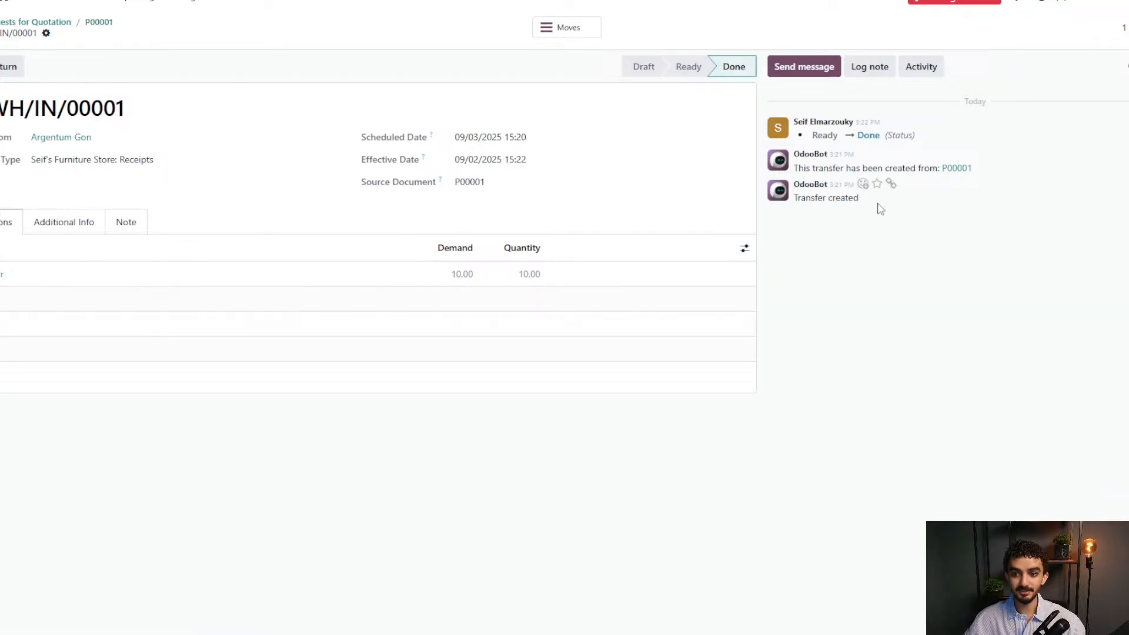
pyautogui.moveTo(879, 210); pyautogui.dragTo(780, 103)
pyautogui.click(779, 102)
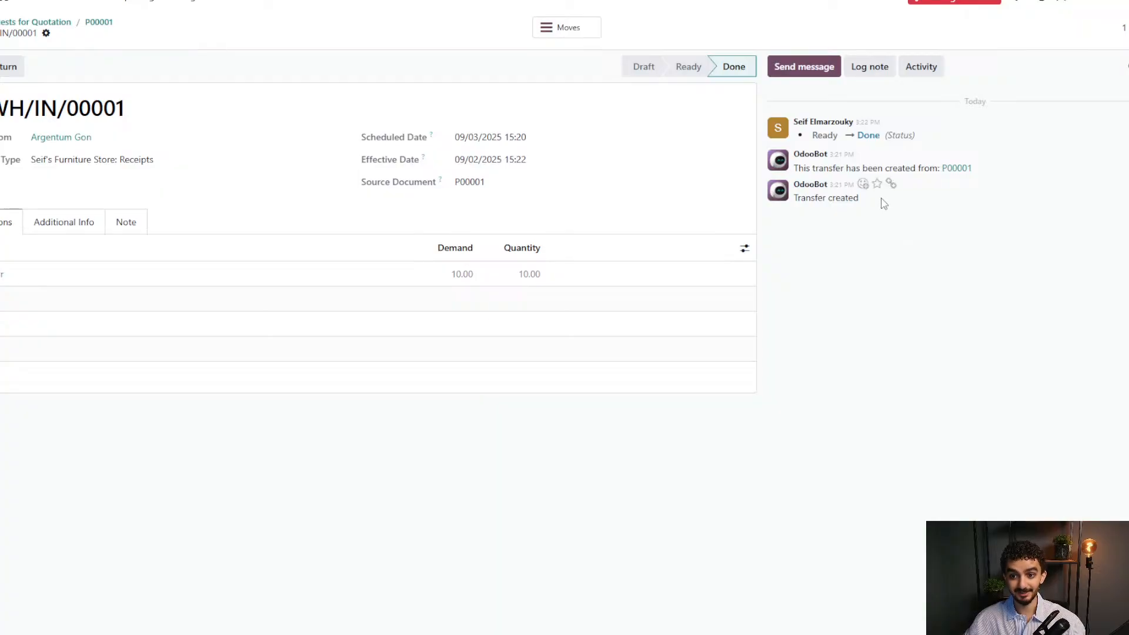
pyautogui.moveTo(829, 191); pyautogui.dragTo(773, 105)
pyautogui.click(834, 261)
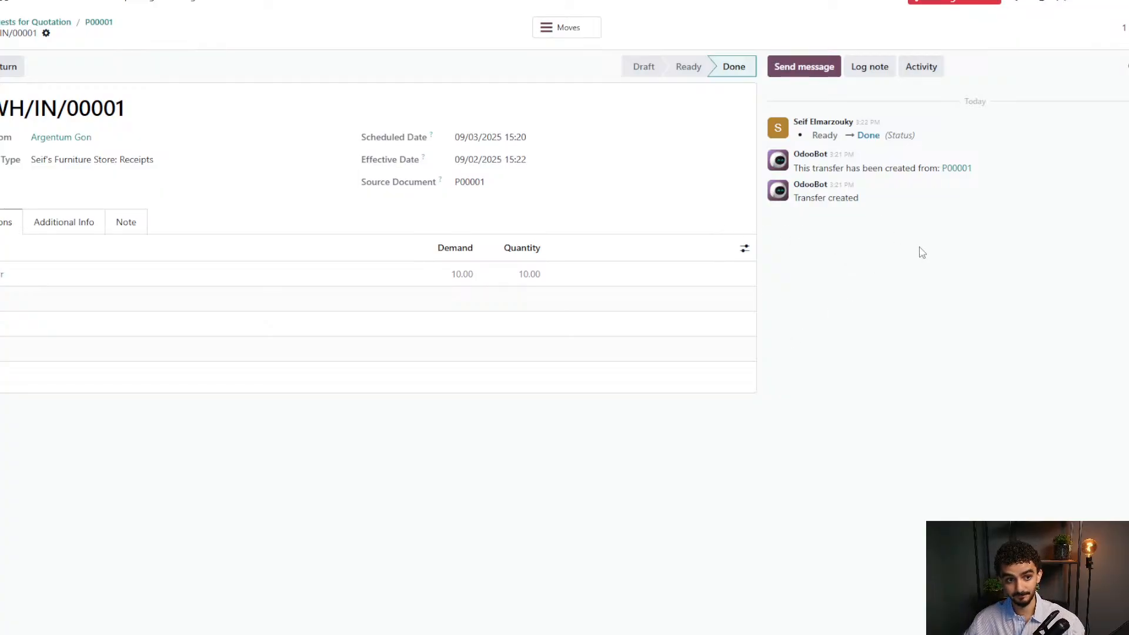
pyautogui.click(99, 24)
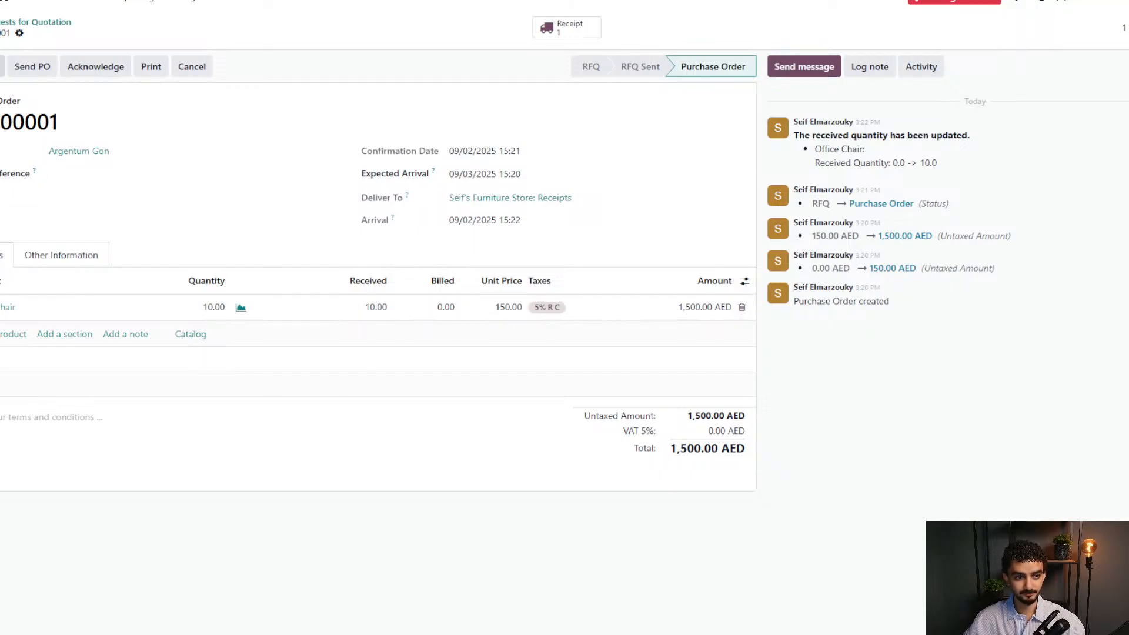
# Upload the vat_report file as the vendor bill for P00001.
pyautogui.click(1, 67)
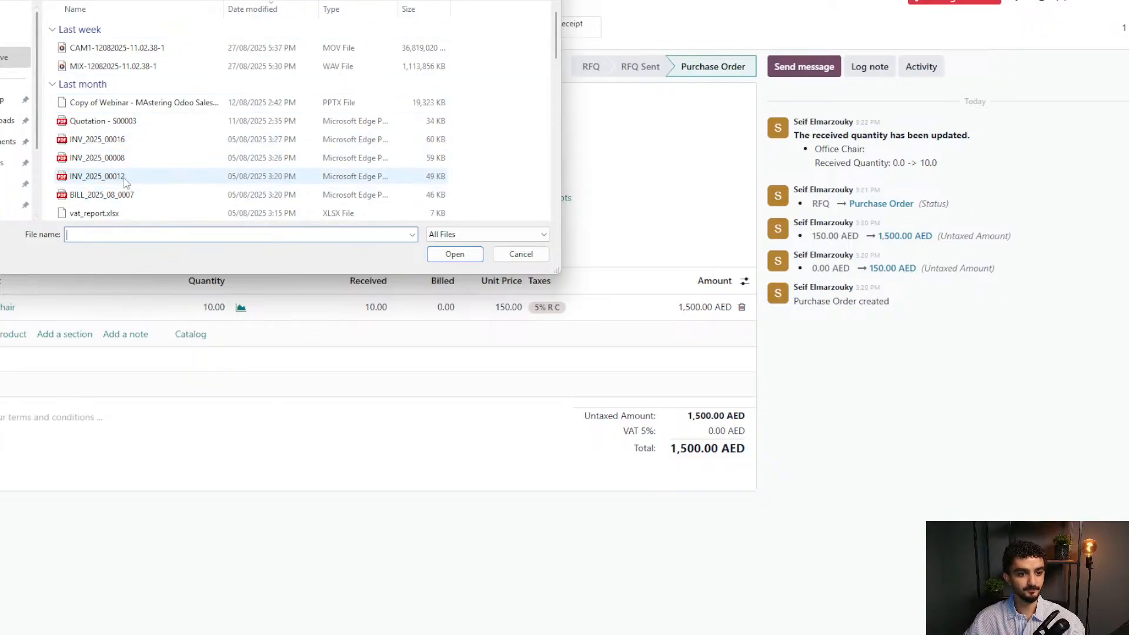
pyautogui.scroll(-2, 195, 186)
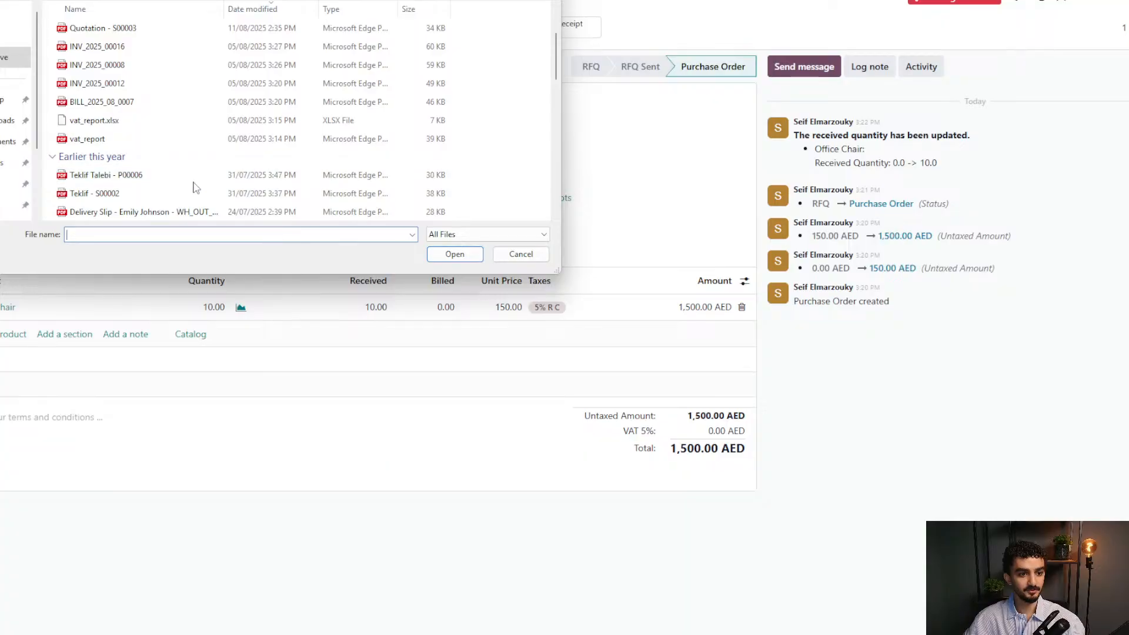
pyautogui.click(139, 140)
pyautogui.click(442, 255)
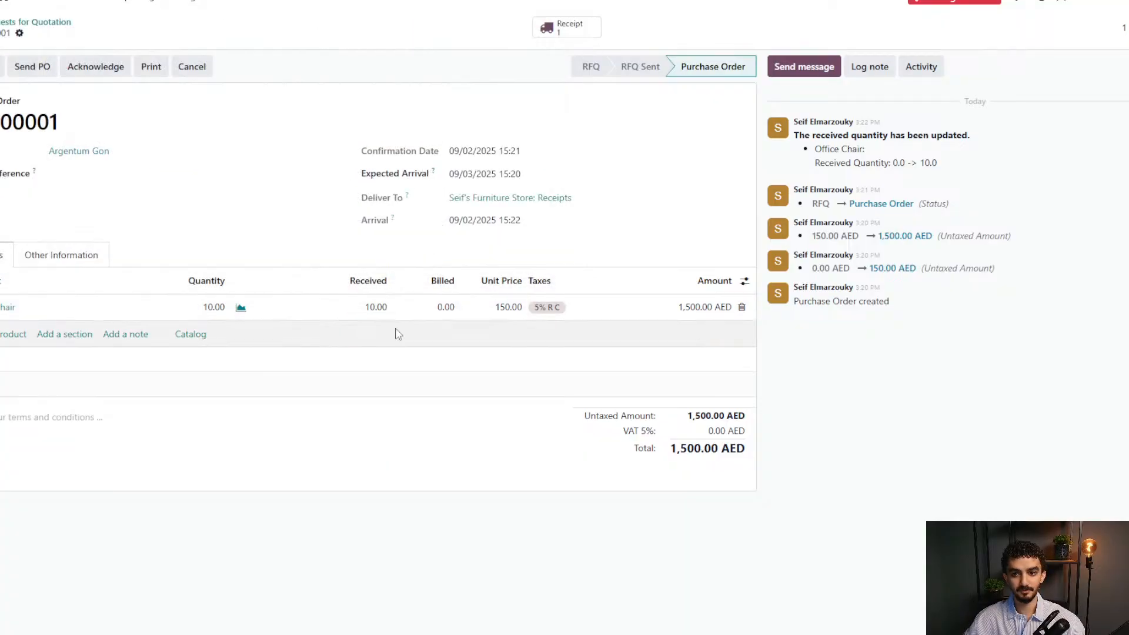
# Review the bill lines and Other Info, then post the 1,500.00 AED bill.
pyautogui.scroll(-6, 821, 360)
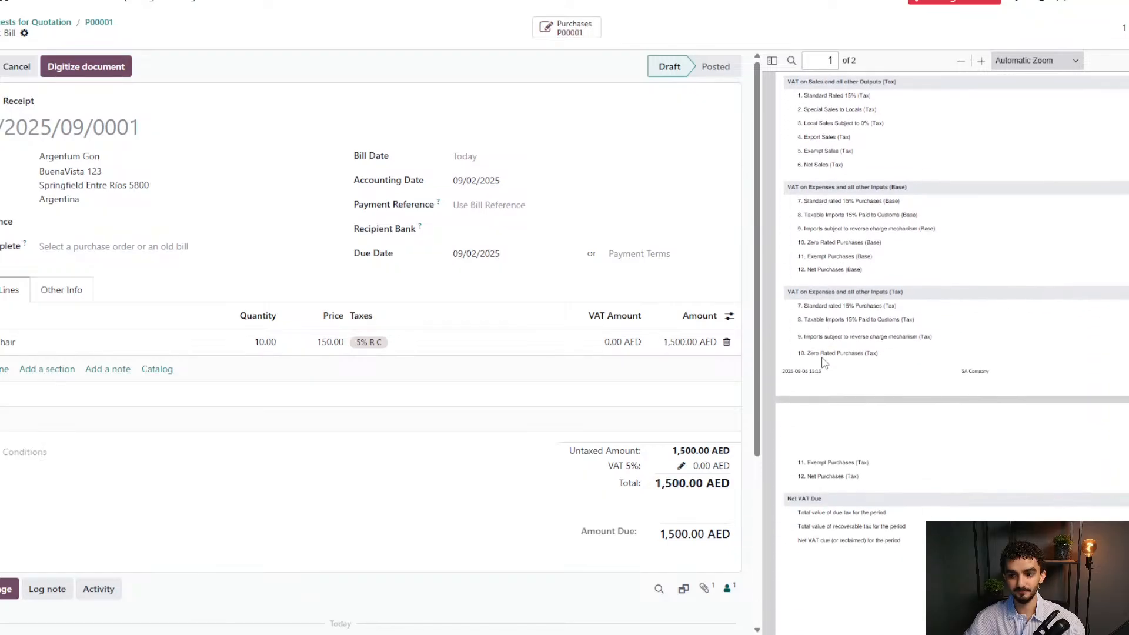
pyautogui.scroll(-3, 905, 369)
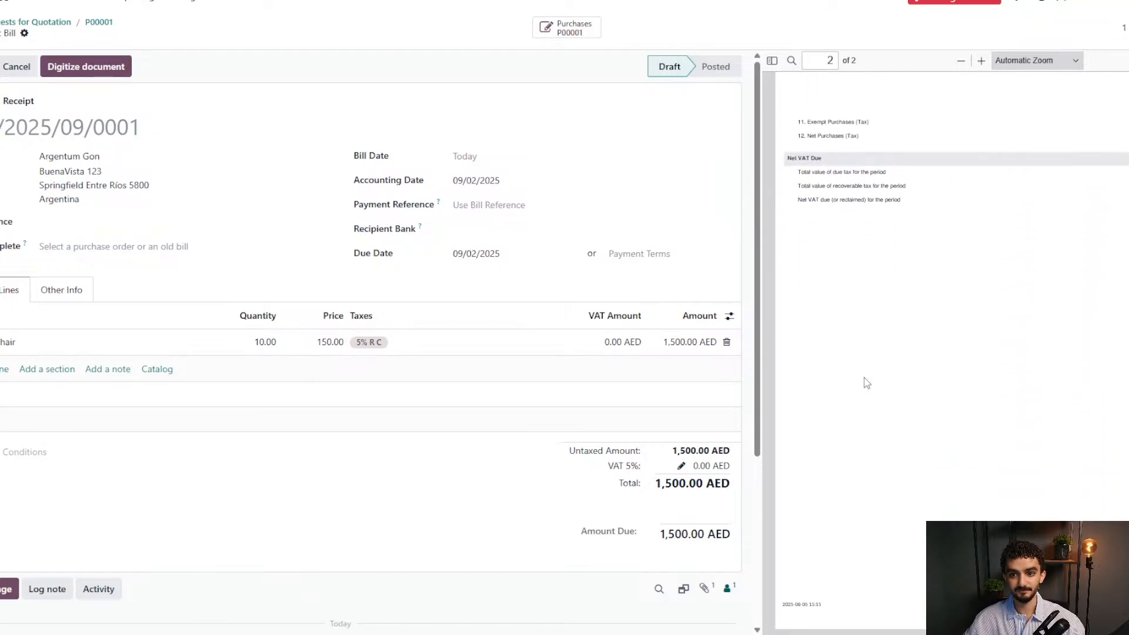
pyautogui.scroll(-4, 123, 431)
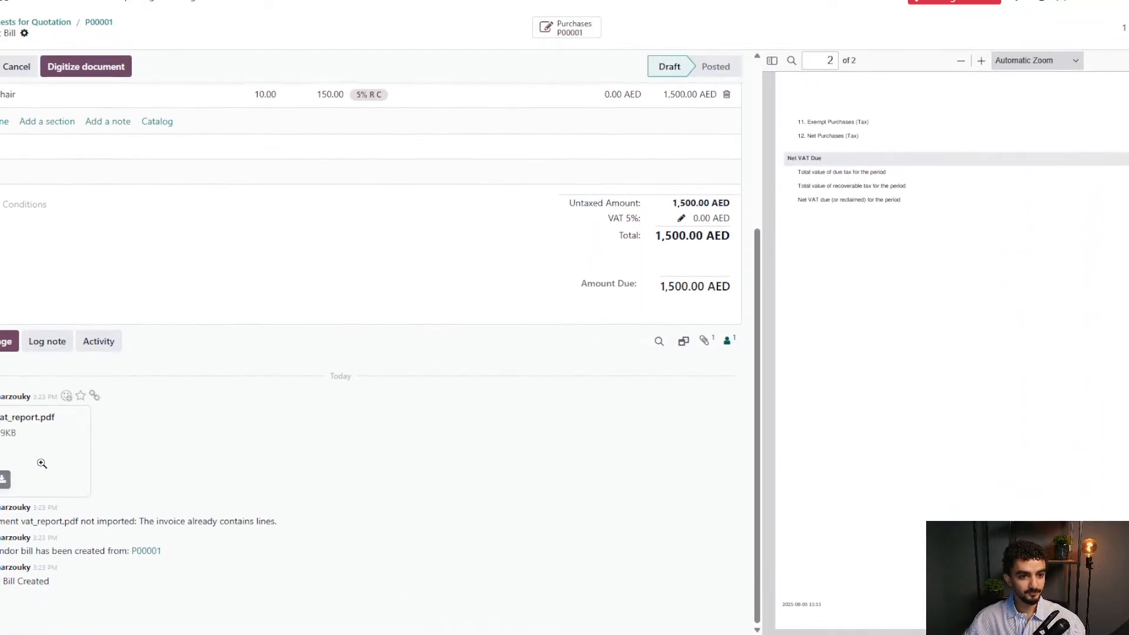
pyautogui.scroll(4, 42, 464)
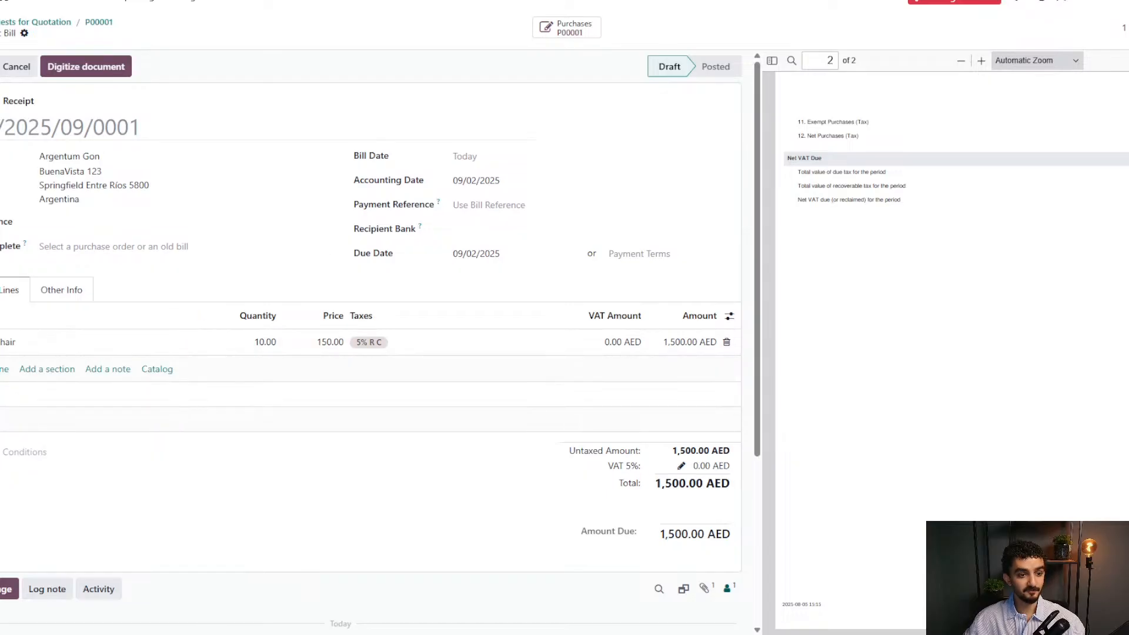
pyautogui.click(58, 289)
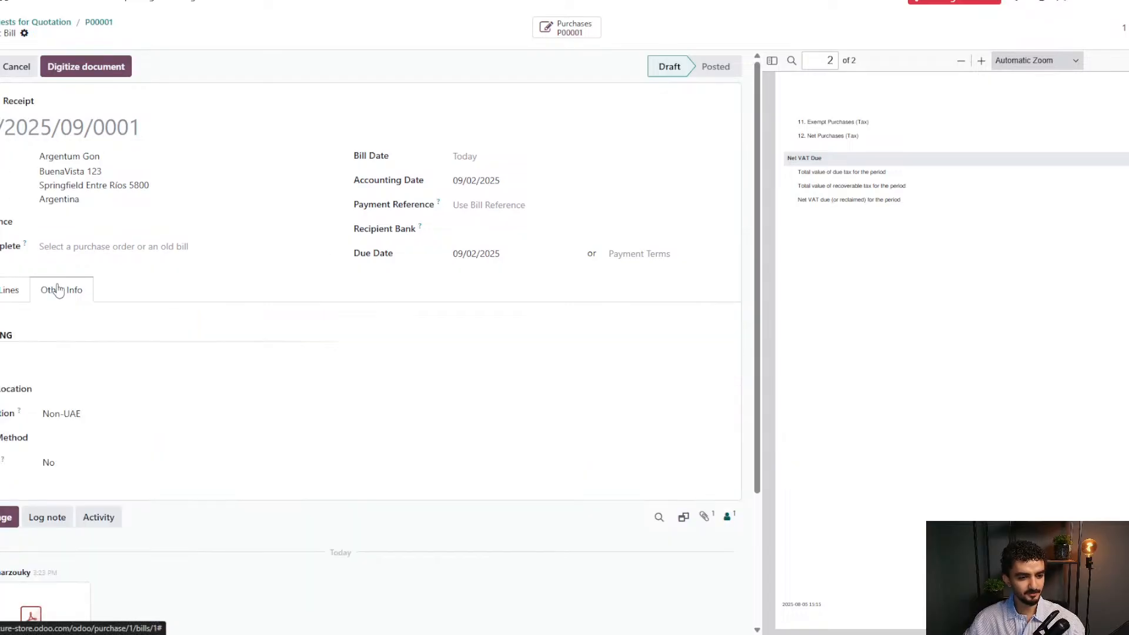
pyautogui.click(8, 288)
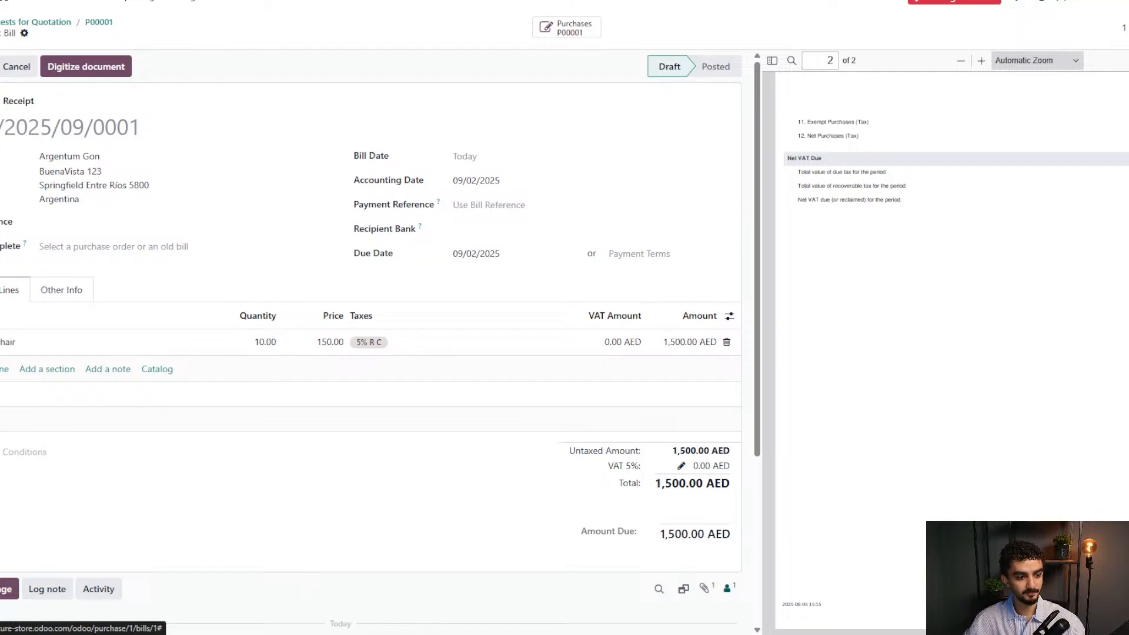
pyautogui.click(0, 67)
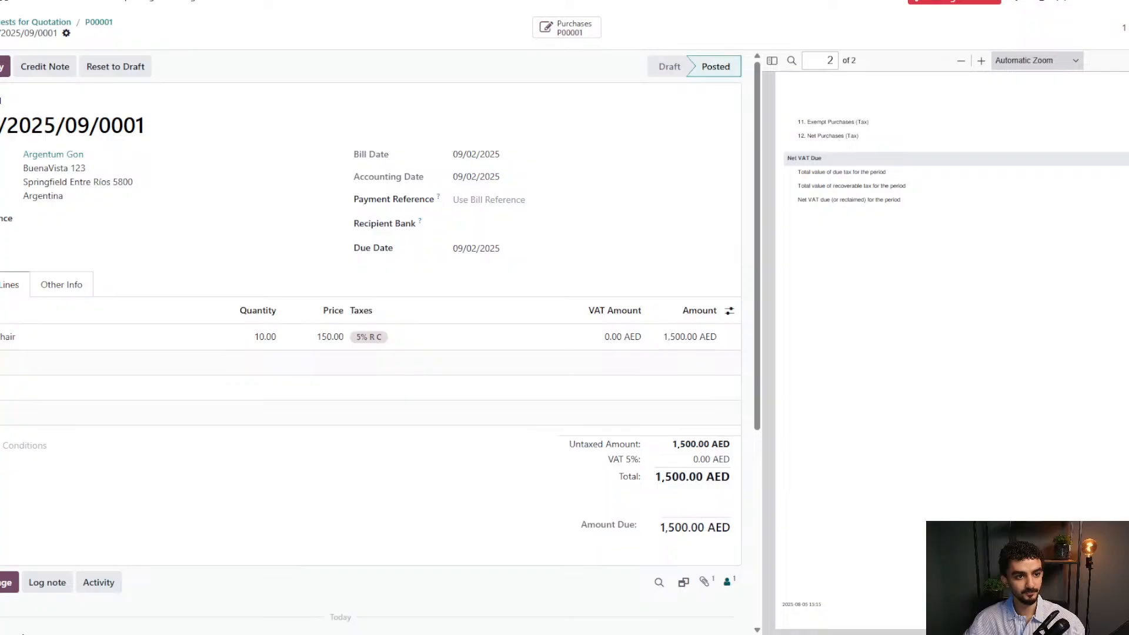
# Print bill BILL/2025/09/0001 and apply the Wave document layout.
pyautogui.click(5, 66)
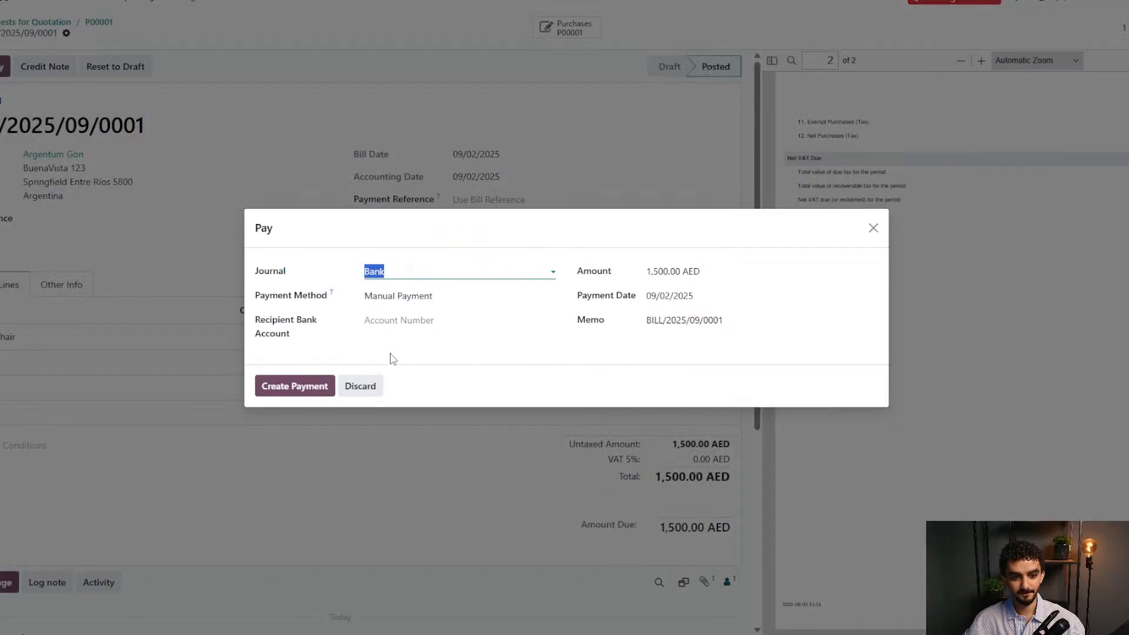
pyautogui.click(367, 386)
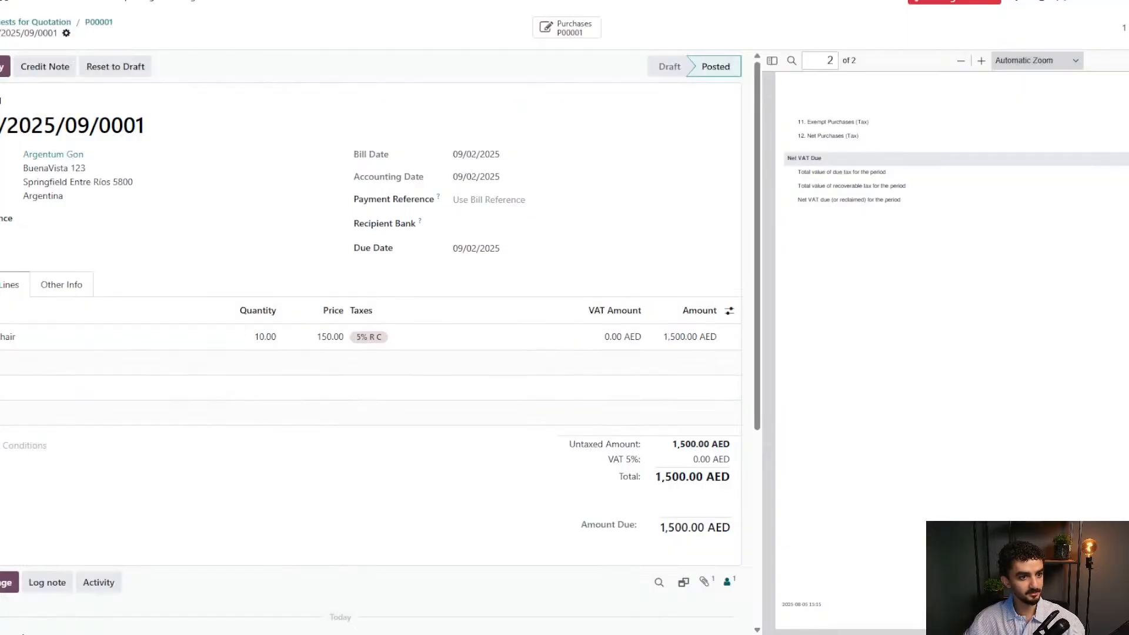
pyautogui.click(4, 67)
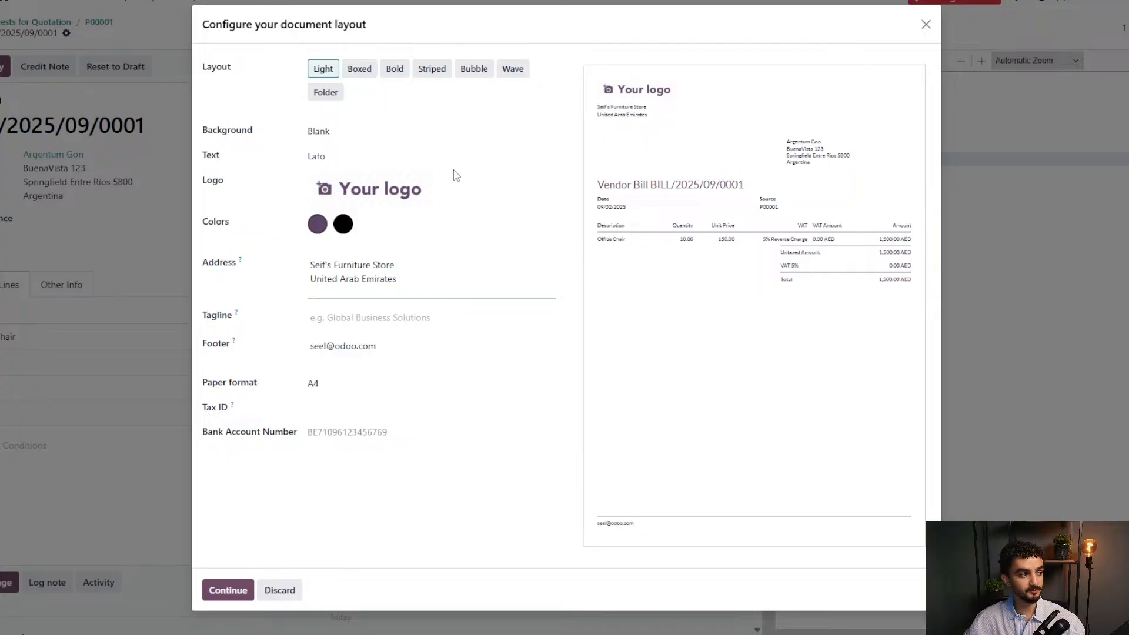
pyautogui.click(515, 72)
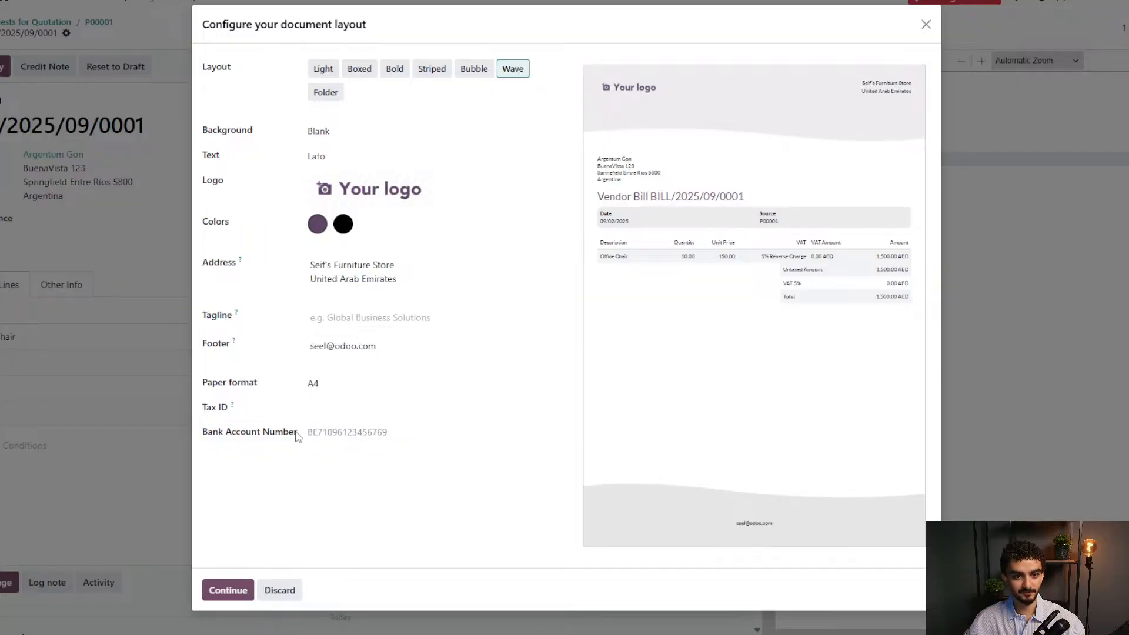
# Generate the vendor bill PDF, save it as BILL_2025_09_0001.pdf, and open it.
pyautogui.click(230, 594)
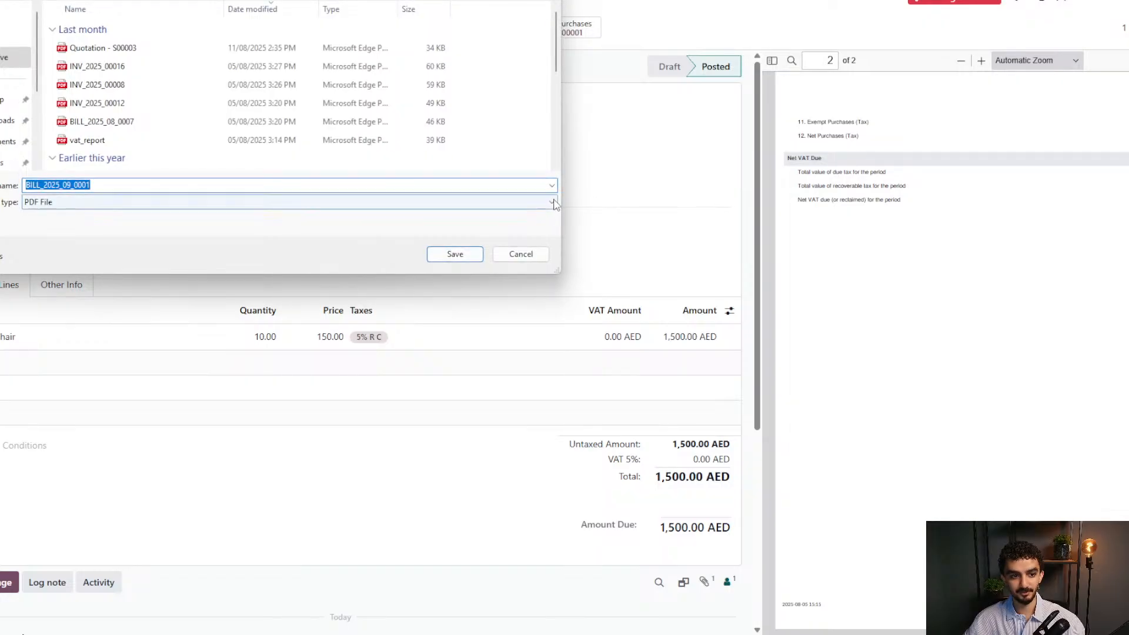
pyautogui.click(461, 254)
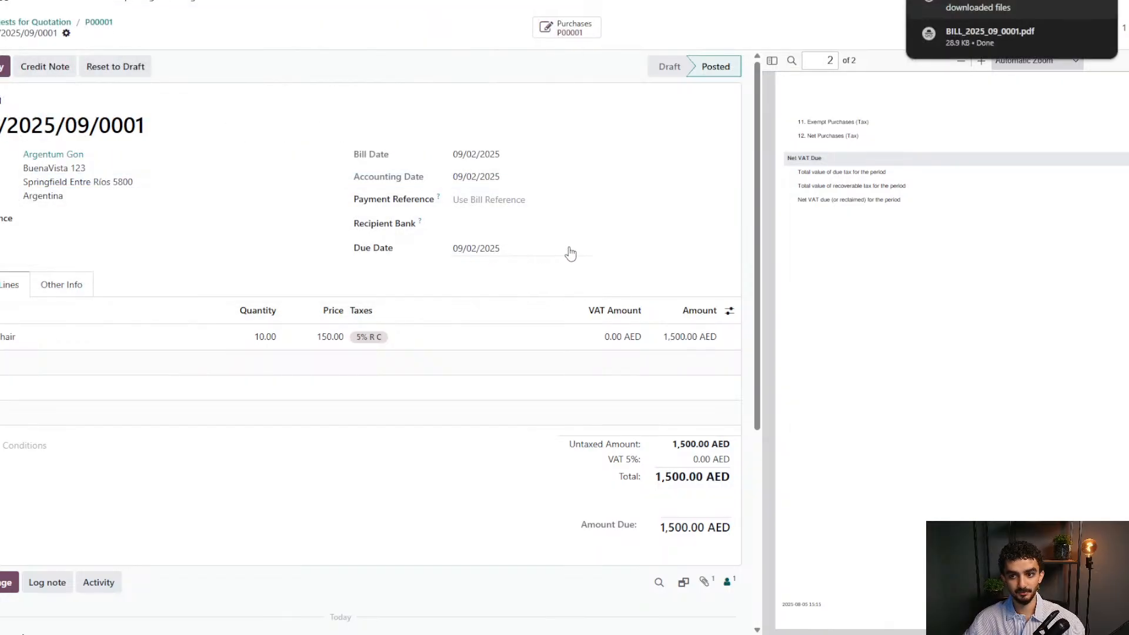
pyautogui.click(937, 31)
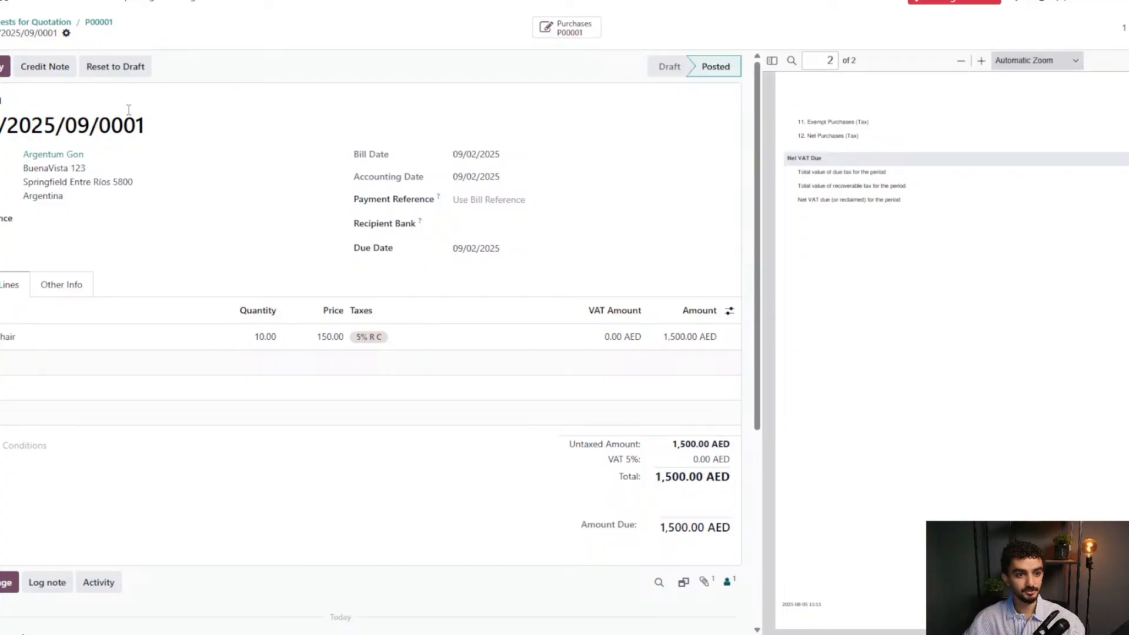
# Register the 1,500.00 AED payment through the Bank journal, with no recipient bank account.
pyautogui.click(5, 66)
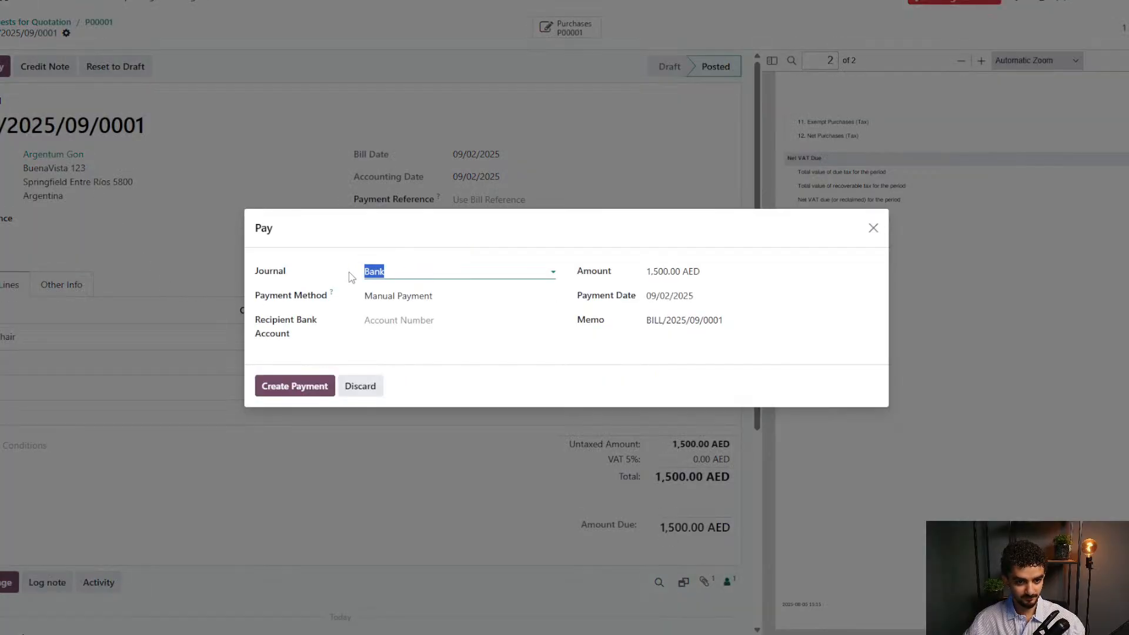
pyautogui.click(389, 270)
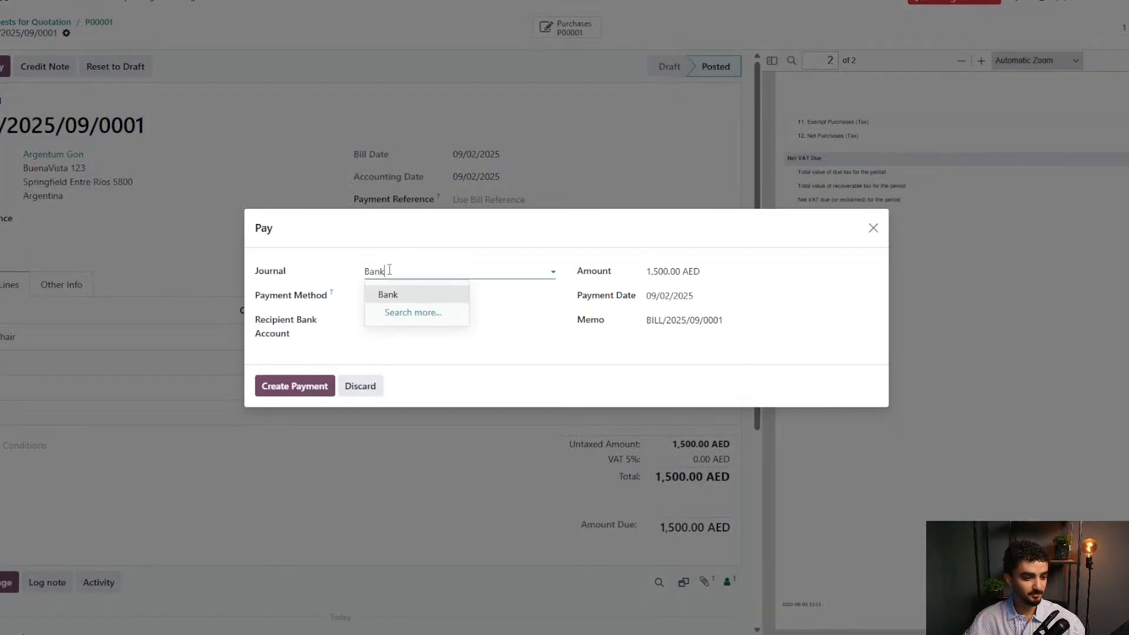
pyautogui.click(422, 243)
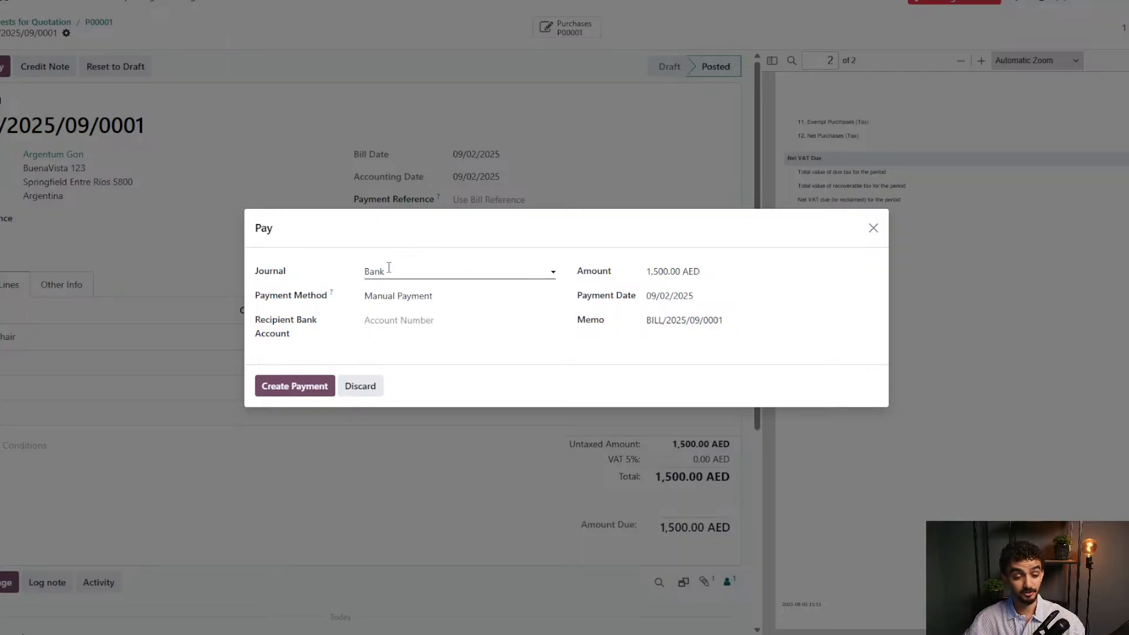
pyautogui.click(405, 321)
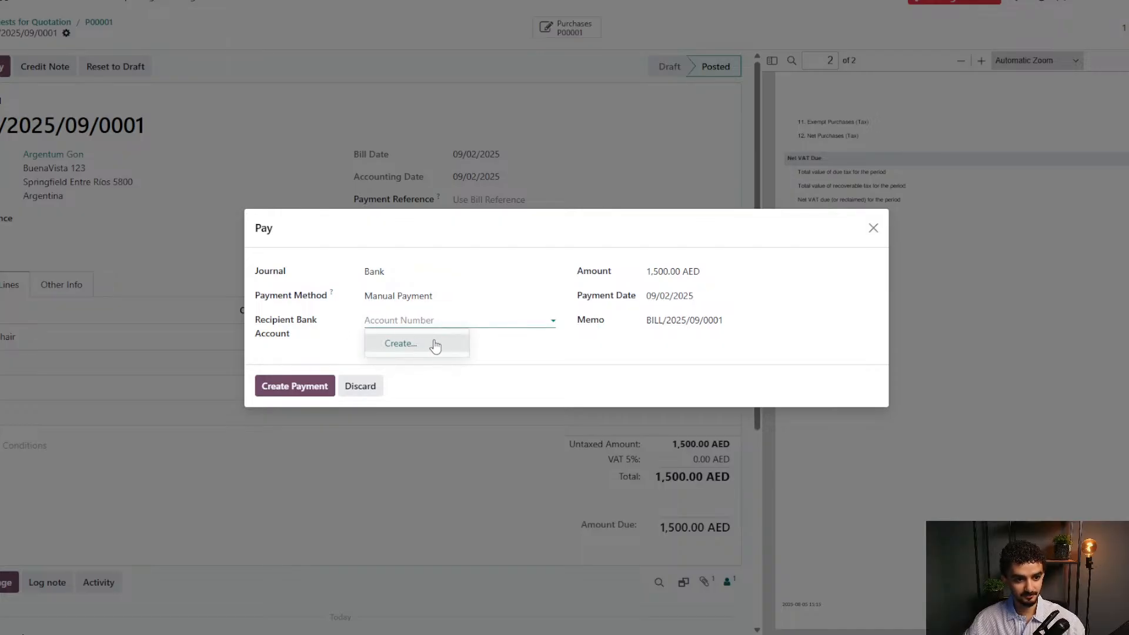
pyautogui.click(391, 327)
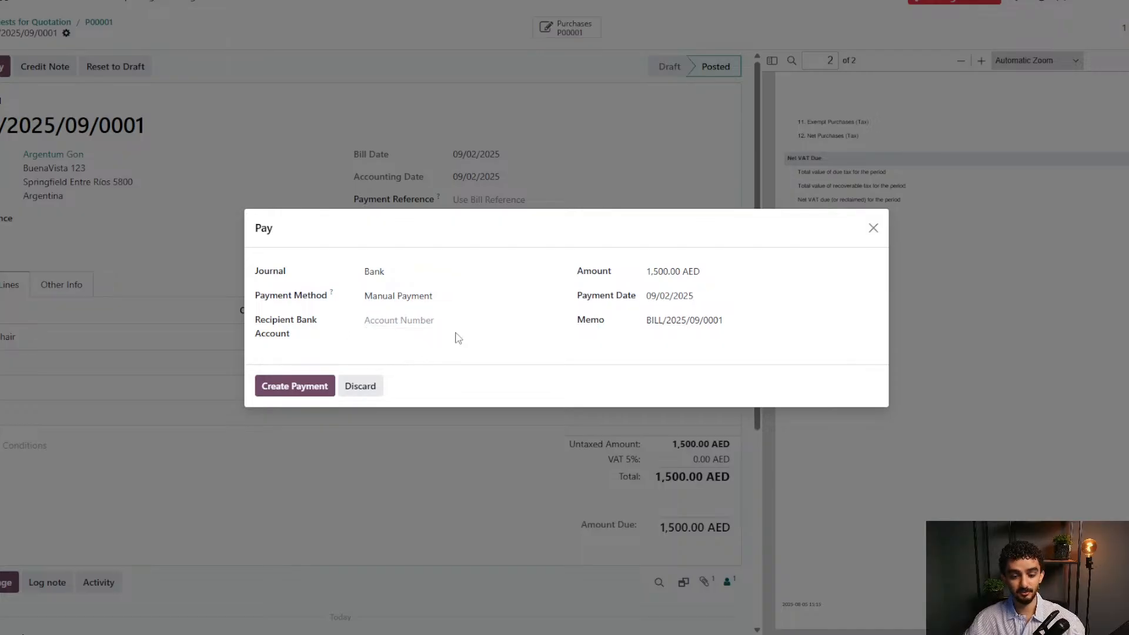
pyautogui.click(305, 393)
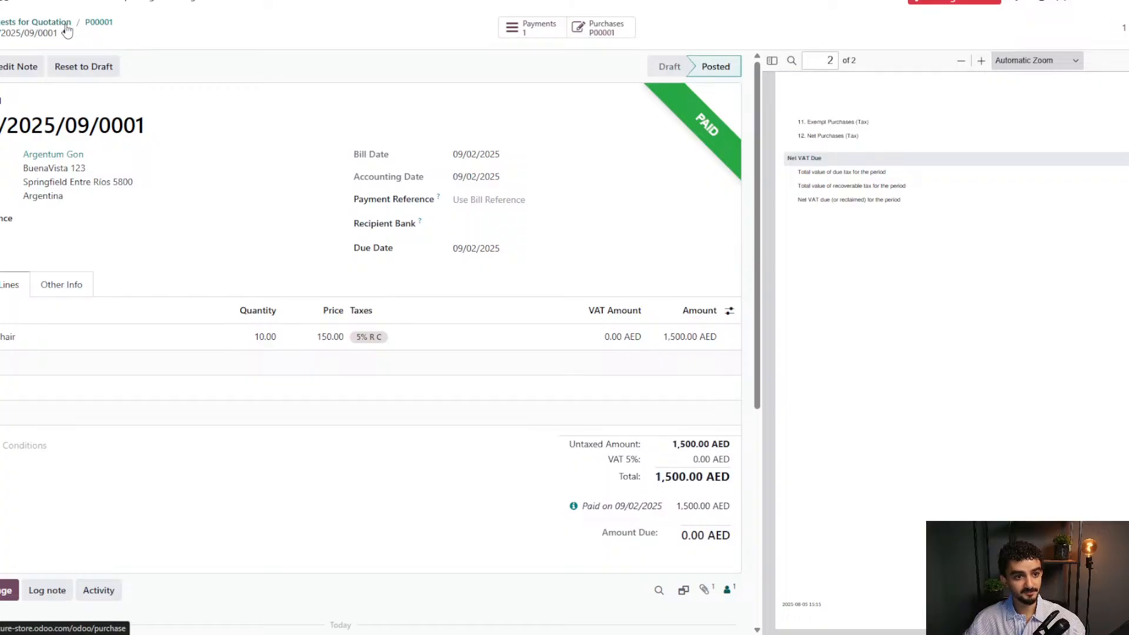
# Return to purchase order P00001.
pyautogui.click(88, 25)
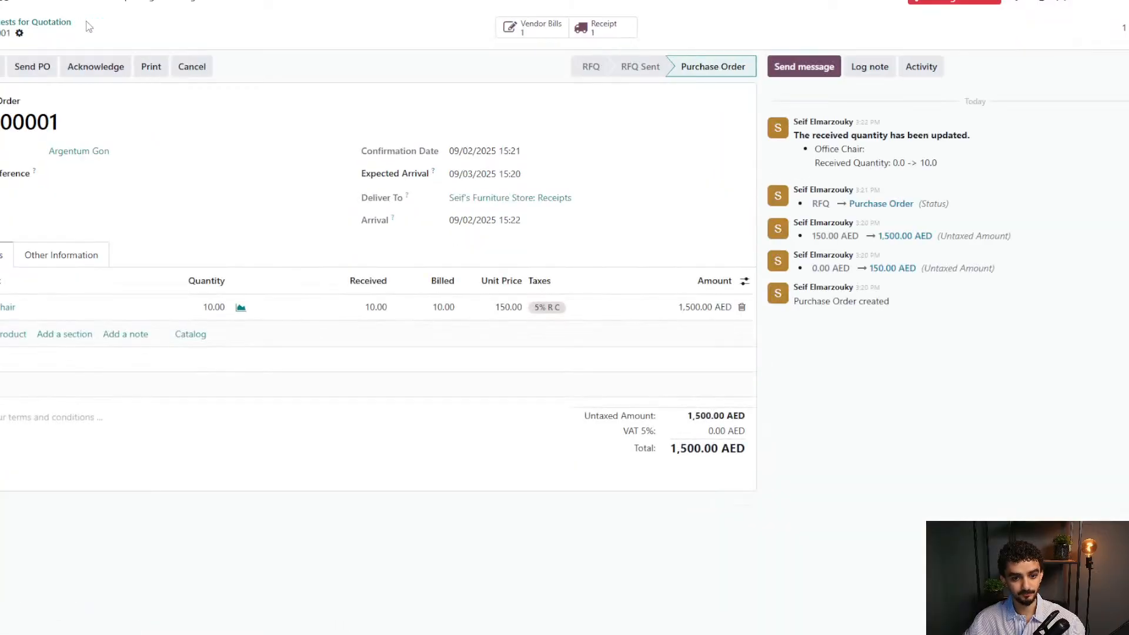
pyautogui.doubleClick(44, 126)
pyautogui.click(88, 125)
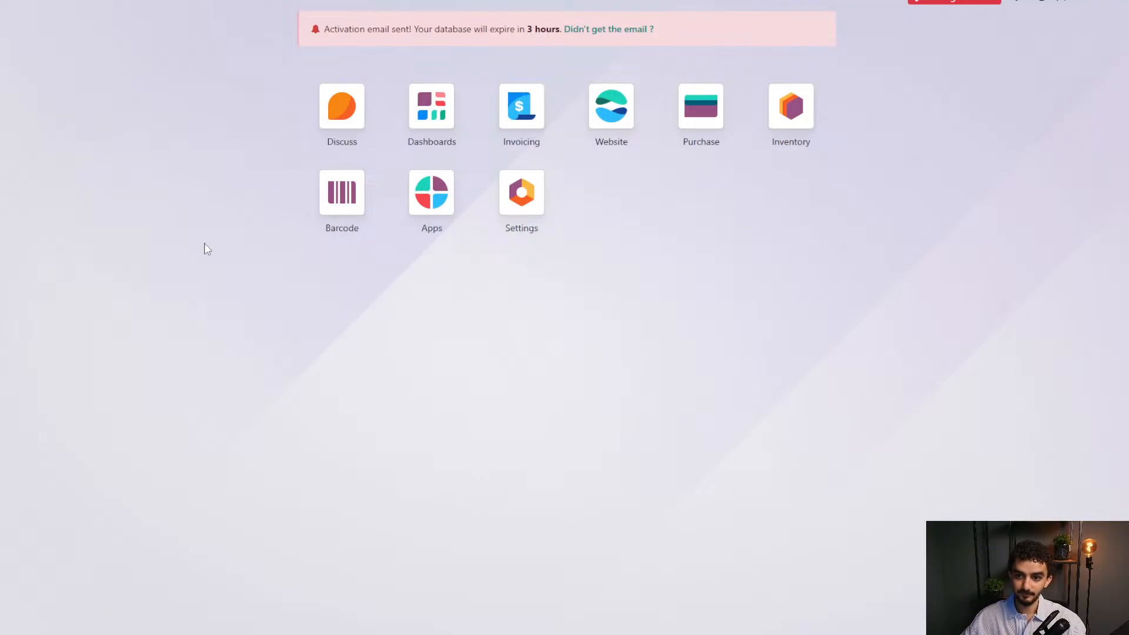
# Open the Office Chair's forecasted stock from the Inventory stock report, showing 10 on hand.
pyautogui.click(789, 107)
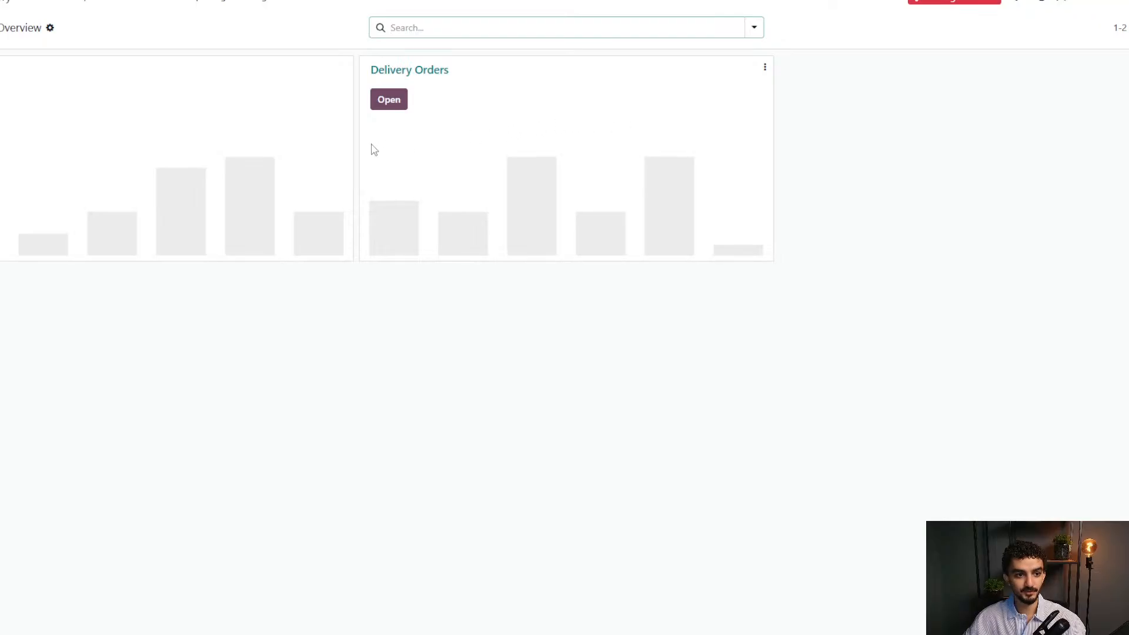
pyautogui.click(155, 3)
pyautogui.moveTo(198, 3)
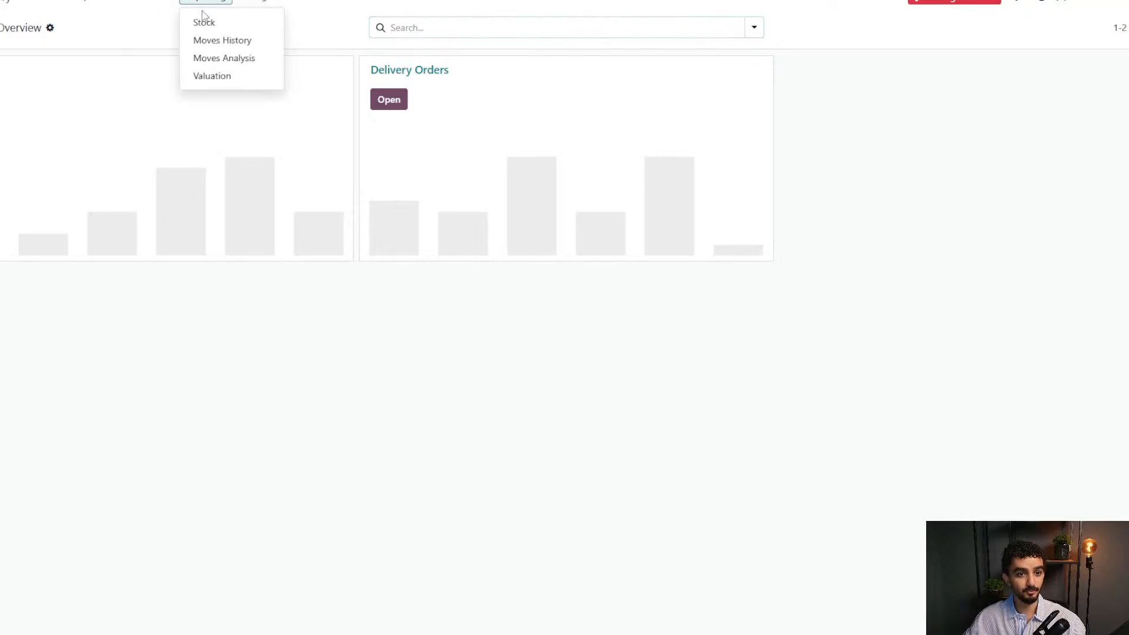
pyautogui.click(204, 23)
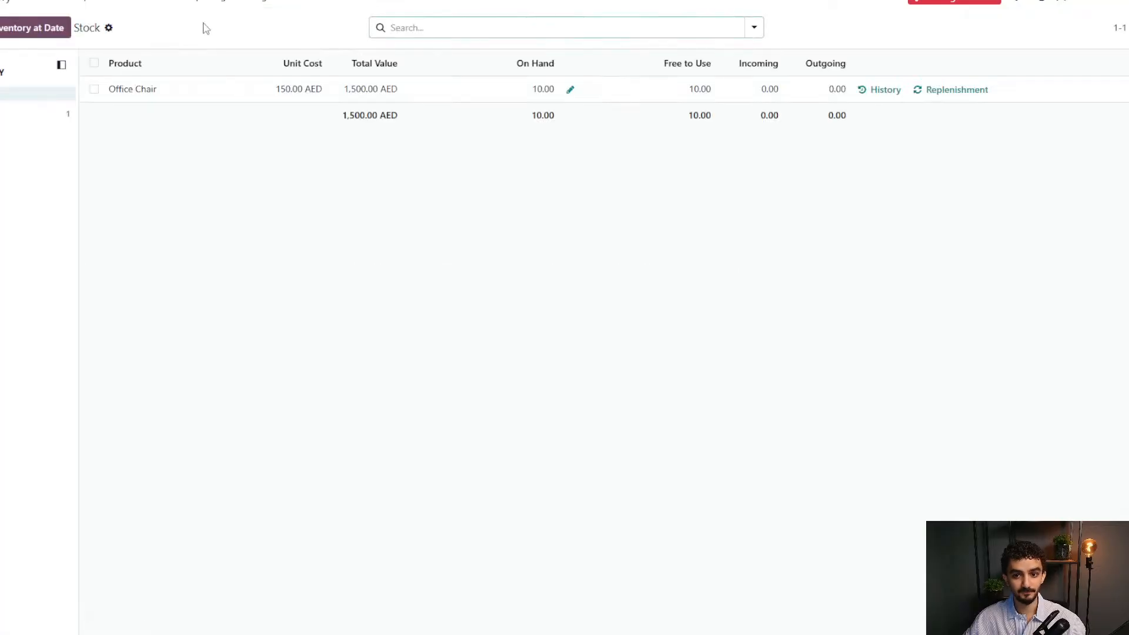
pyautogui.click(252, 99)
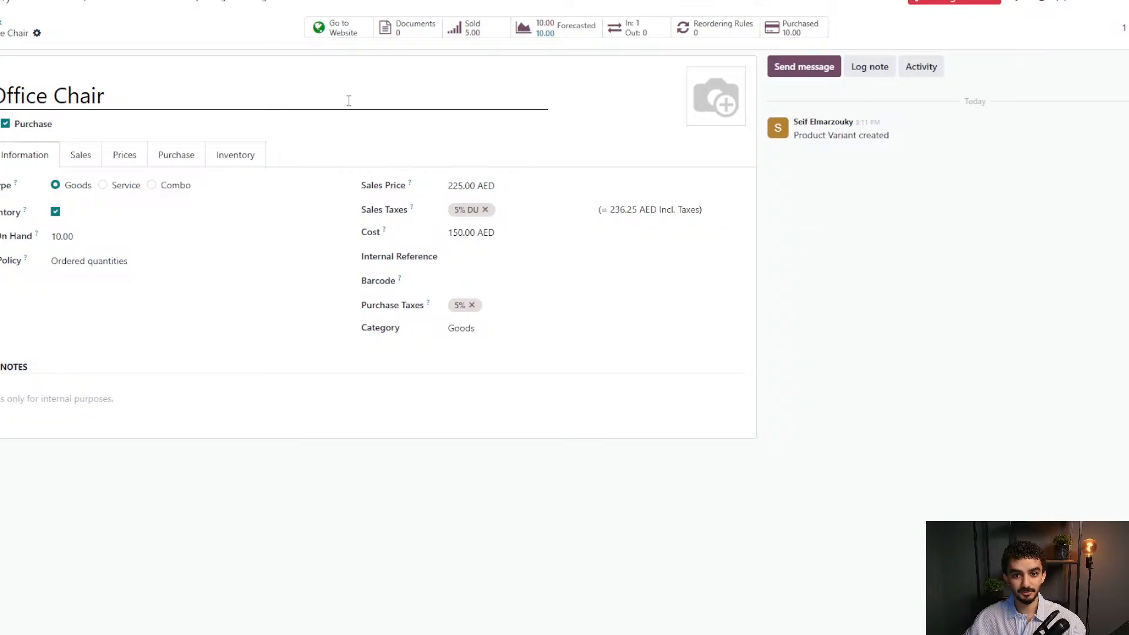
pyautogui.click(567, 30)
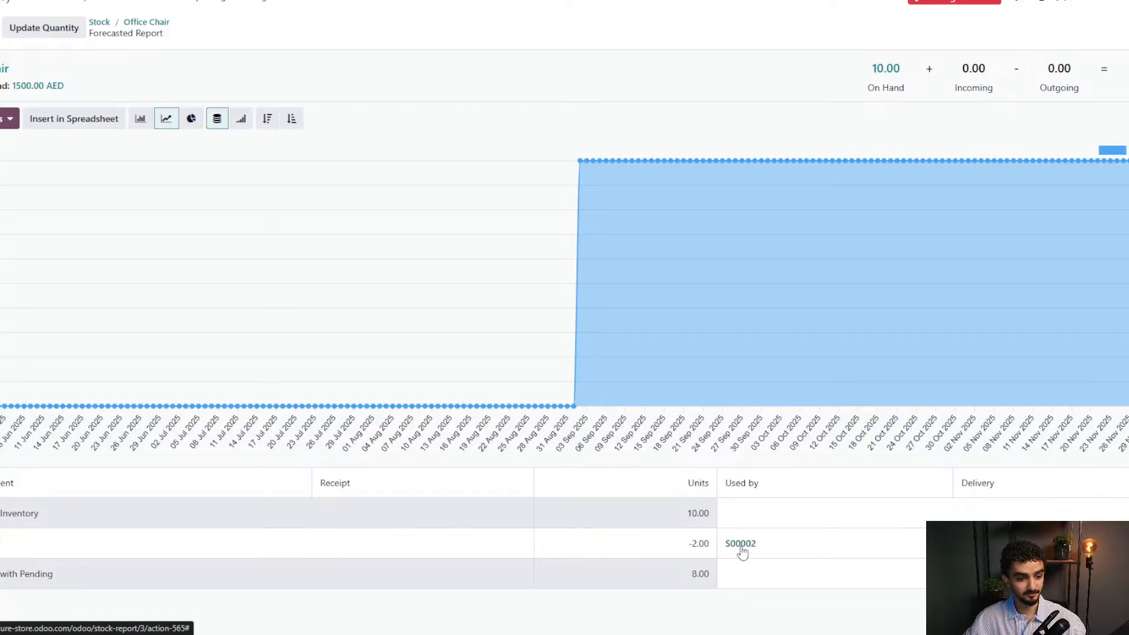
# Open sales order S00002, which earmarks 2 chairs, then go back to the main app menu.
pyautogui.moveTo(689, 545); pyautogui.dragTo(706, 546)
pyautogui.click(705, 546)
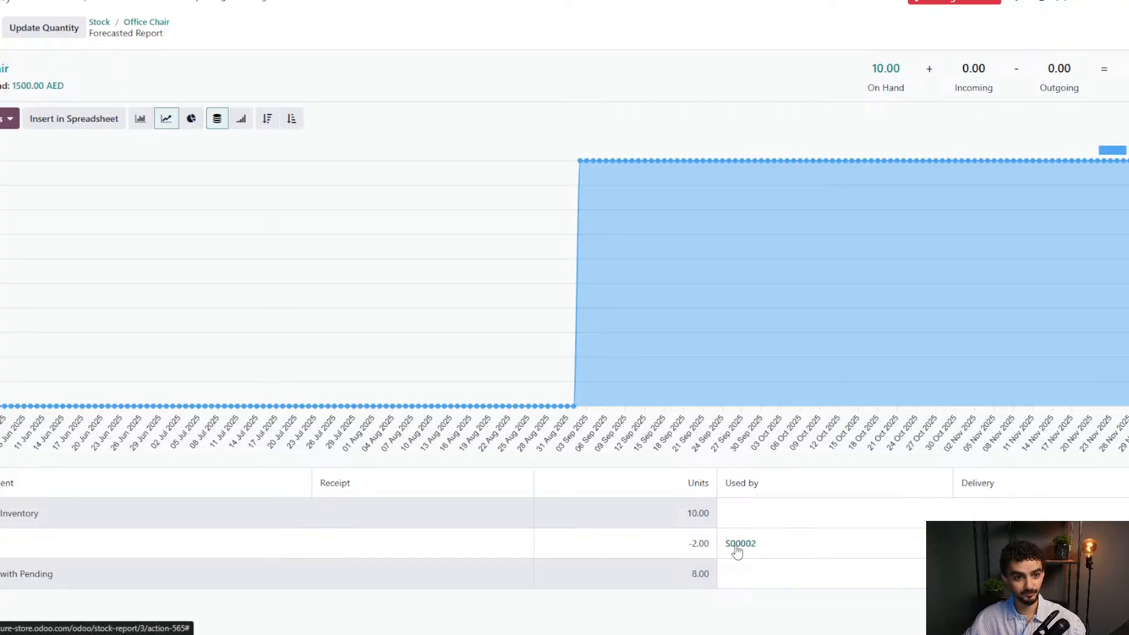
pyautogui.click(737, 546)
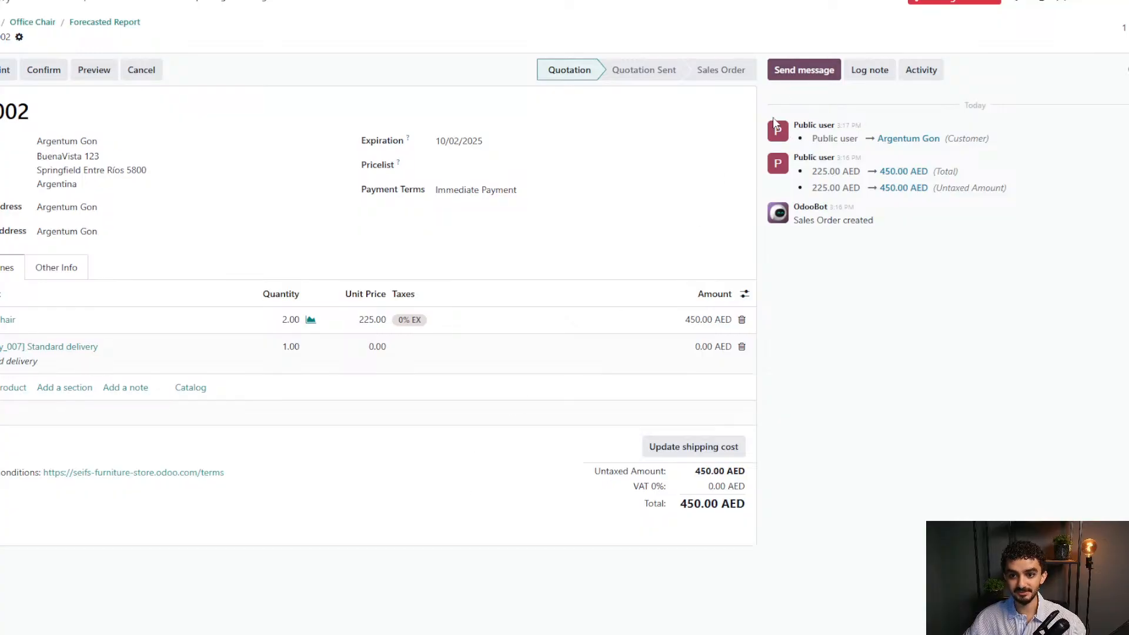
pyautogui.moveTo(772, 118); pyautogui.dragTo(993, 135)
pyautogui.click(1021, 144)
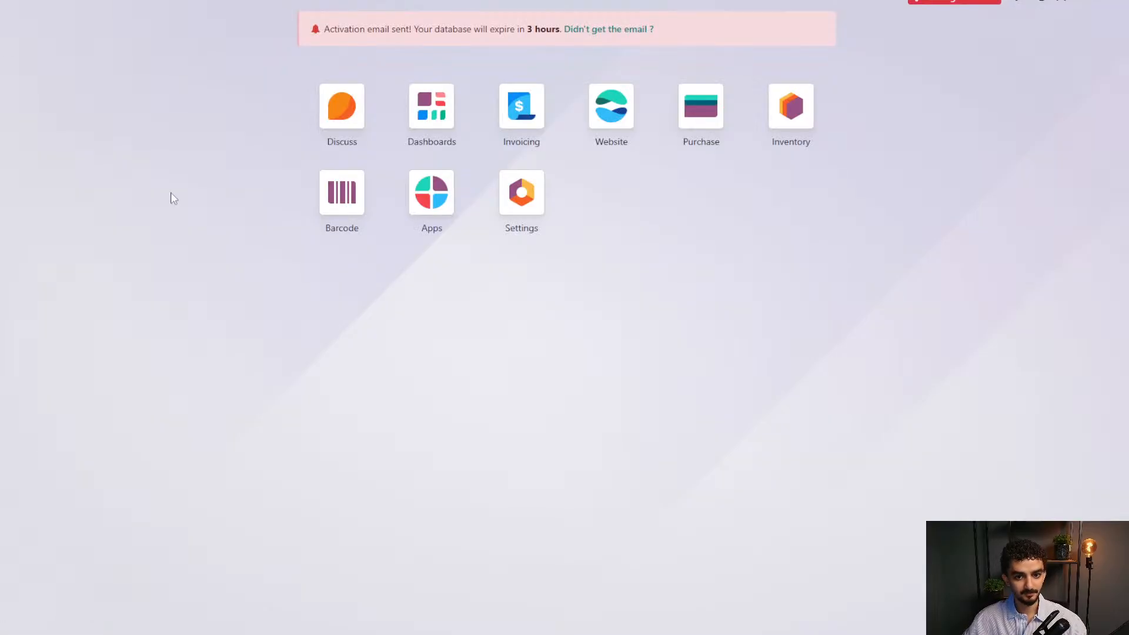
# Open quotation S00002 for 450.00 AED from the customer's record in Website Customers.
pyautogui.click(629, 112)
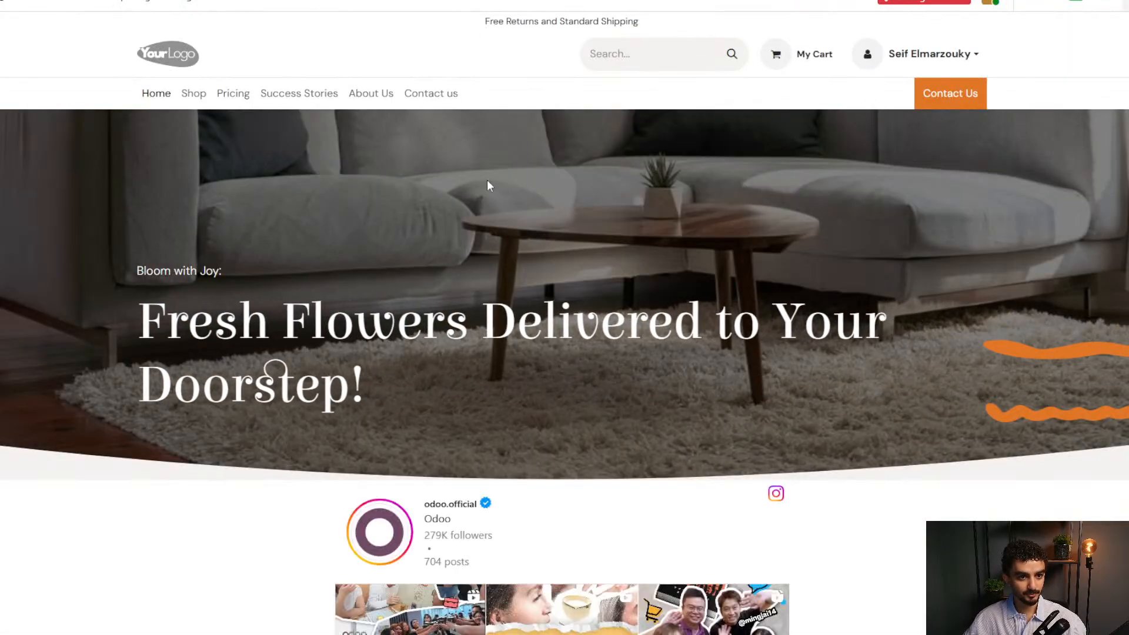
pyautogui.click(92, 2)
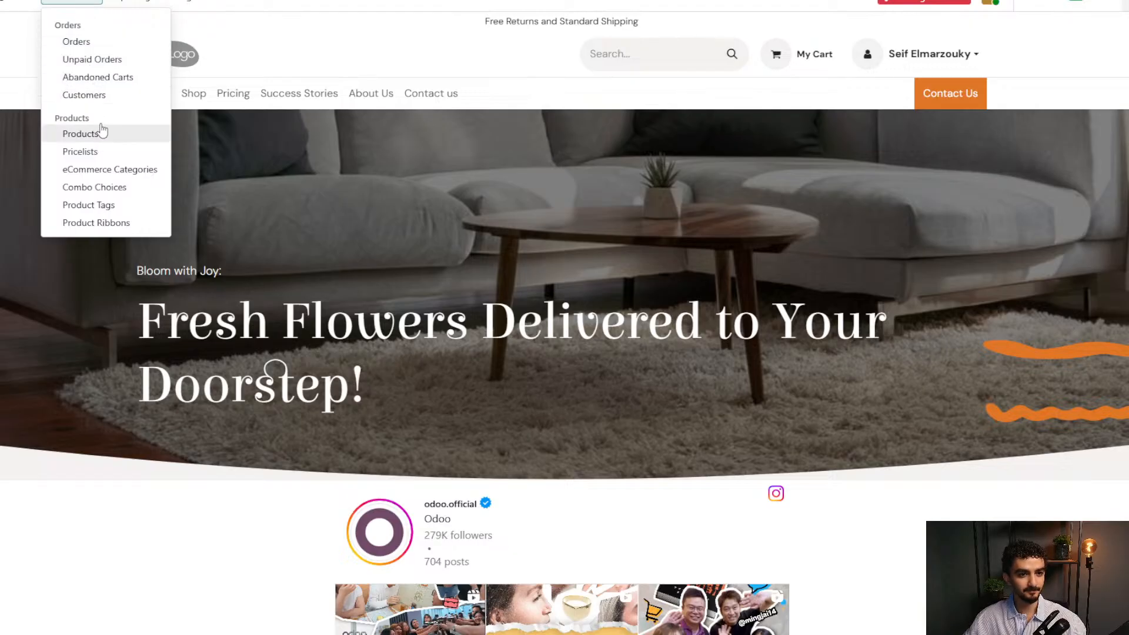
pyautogui.click(97, 95)
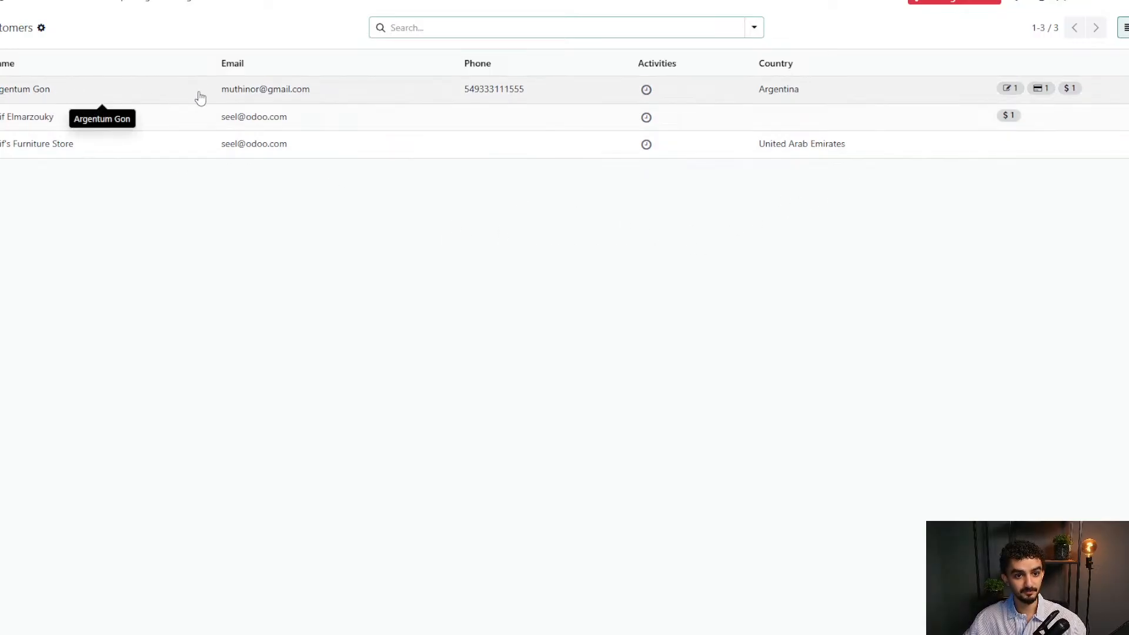
pyautogui.click(435, 98)
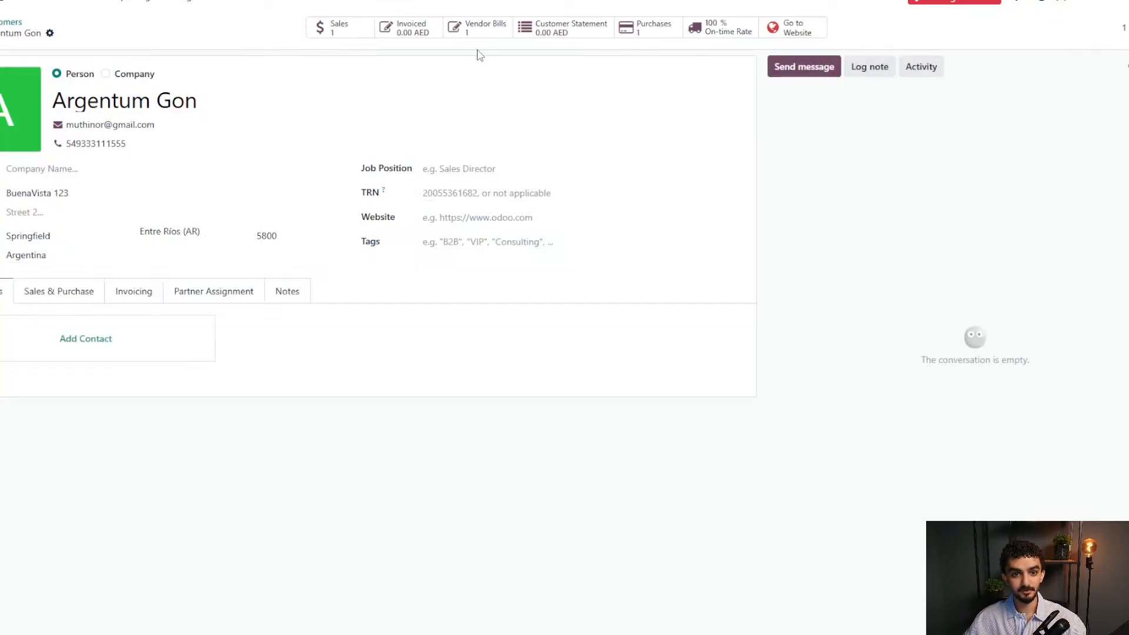
pyautogui.click(341, 28)
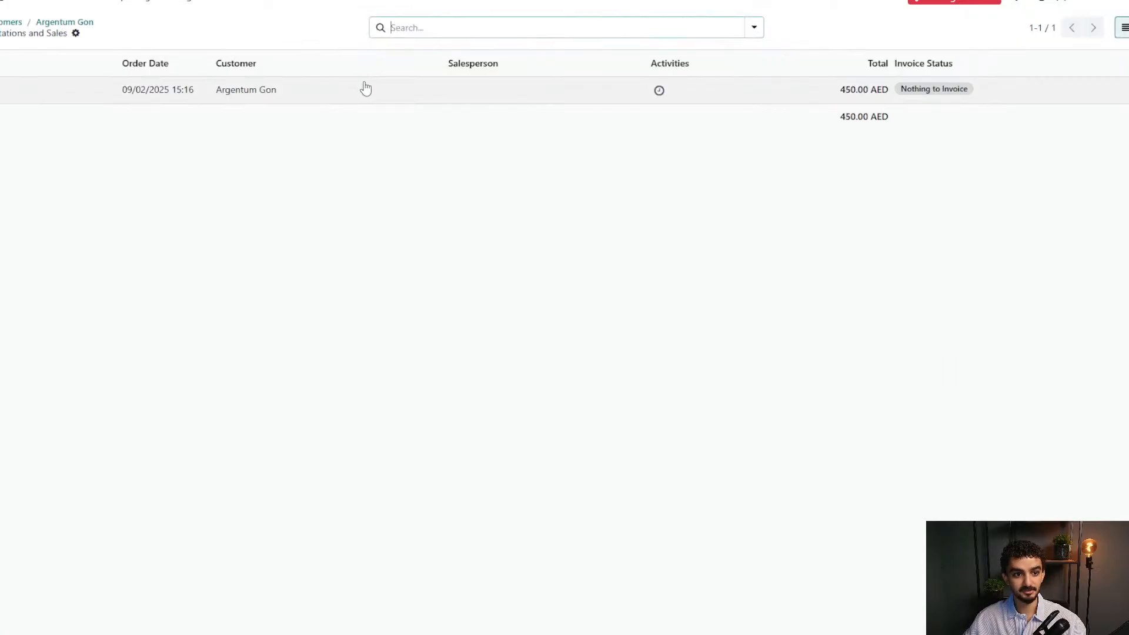
pyautogui.click(400, 101)
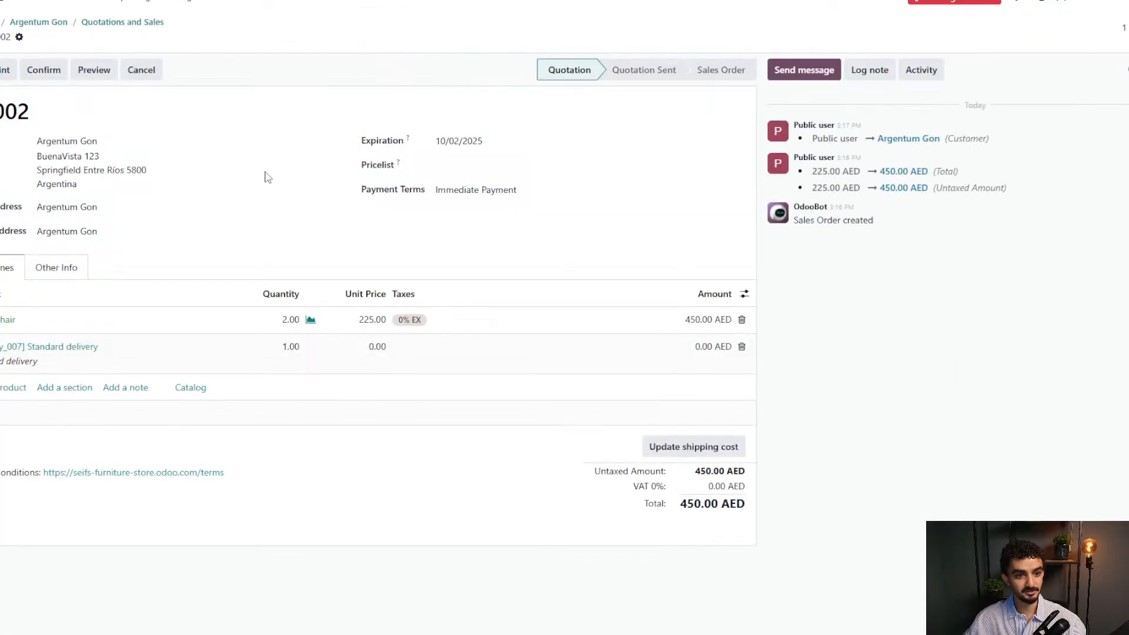
pyautogui.doubleClick(841, 126)
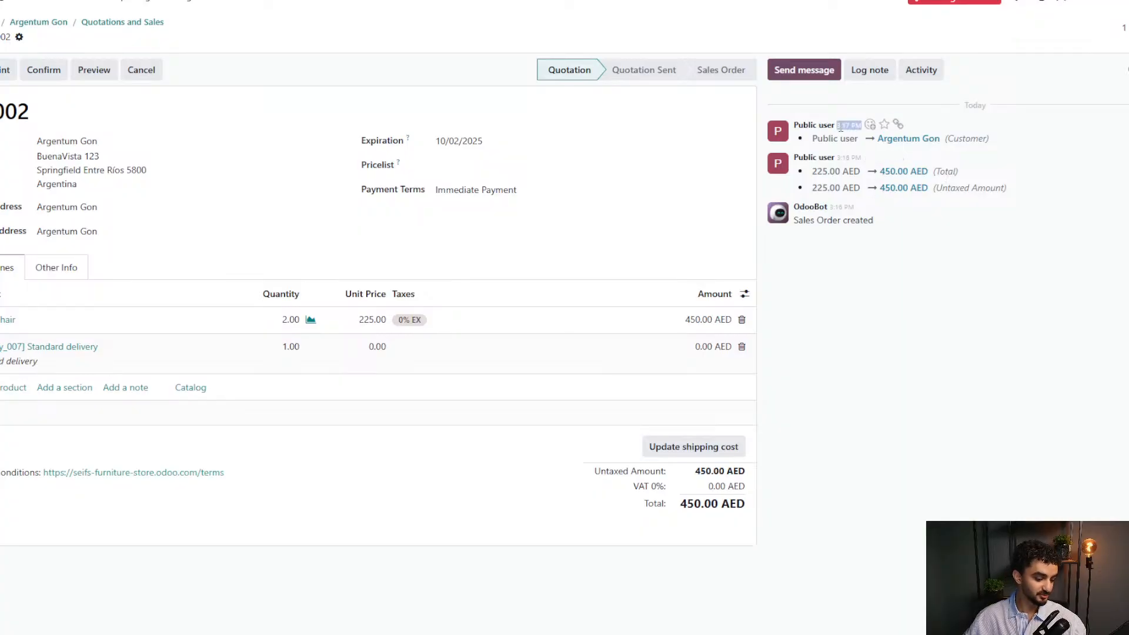
pyautogui.click(1048, 216)
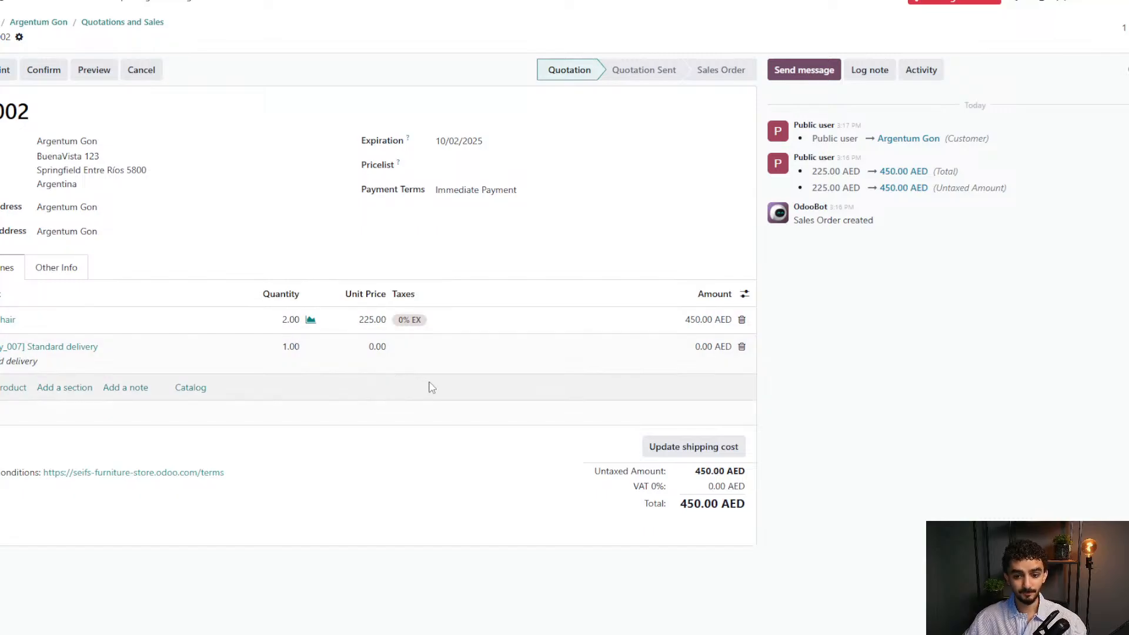
pyautogui.click(311, 321)
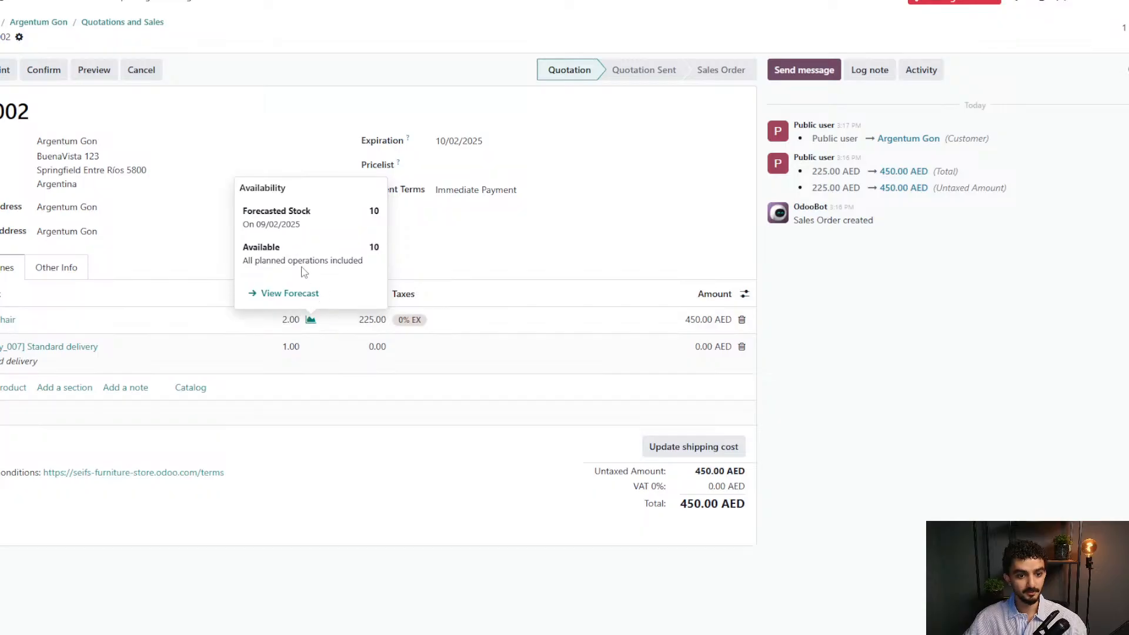
pyautogui.moveTo(241, 213); pyautogui.dragTo(380, 212)
pyautogui.click(311, 222)
pyautogui.click(380, 212)
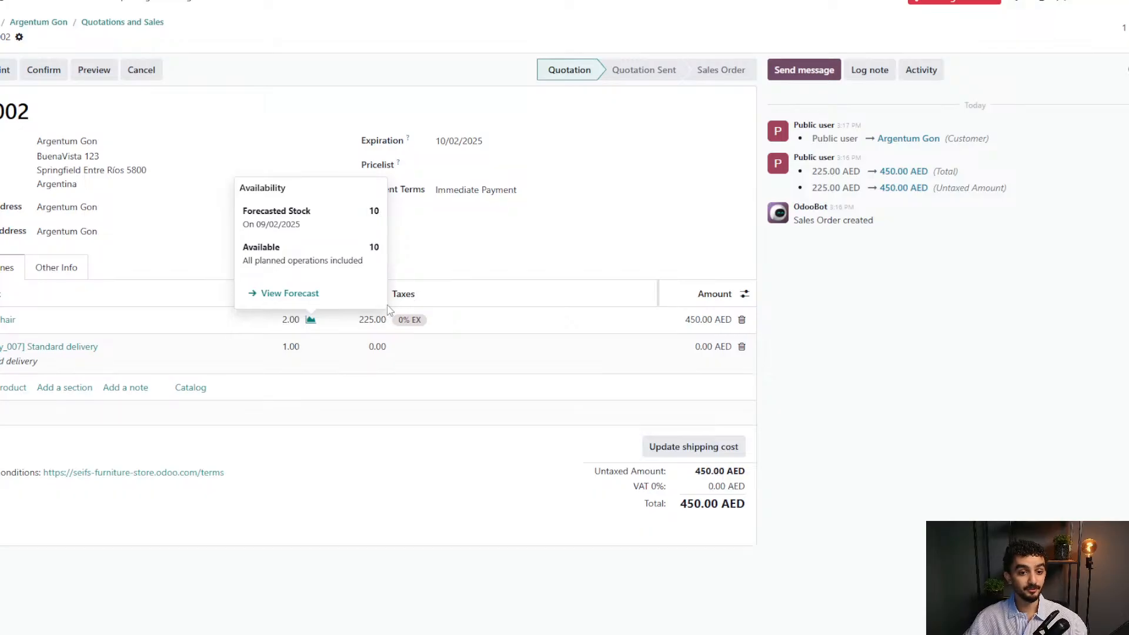
pyautogui.click(301, 294)
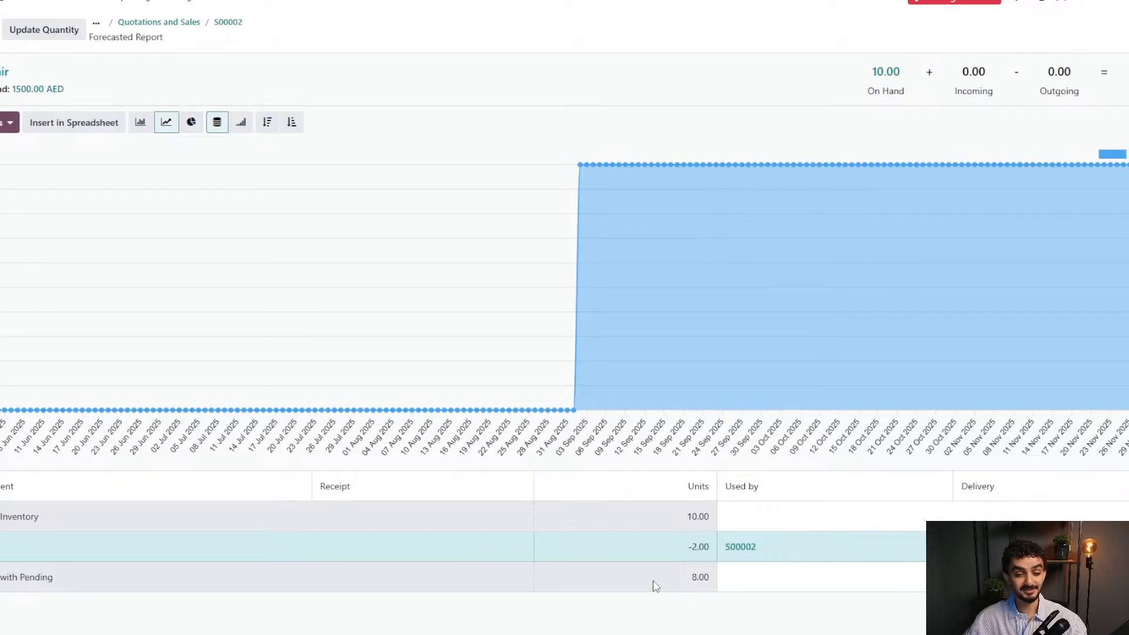
pyautogui.moveTo(658, 581); pyautogui.dragTo(722, 578)
pyautogui.click(723, 578)
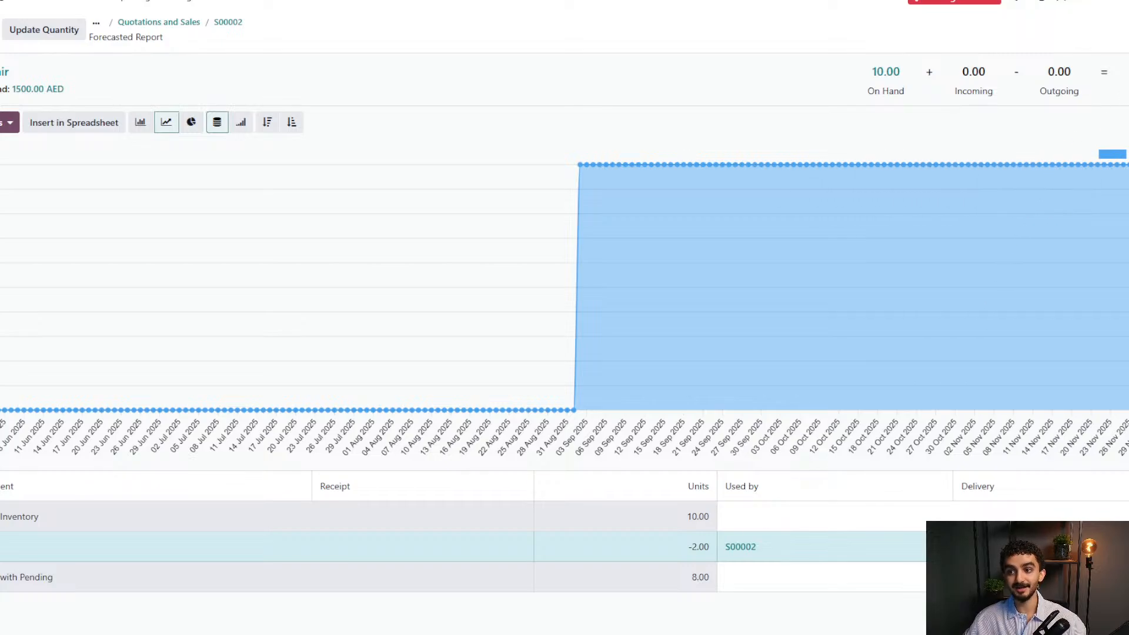
pyautogui.doubleClick(1050, 72)
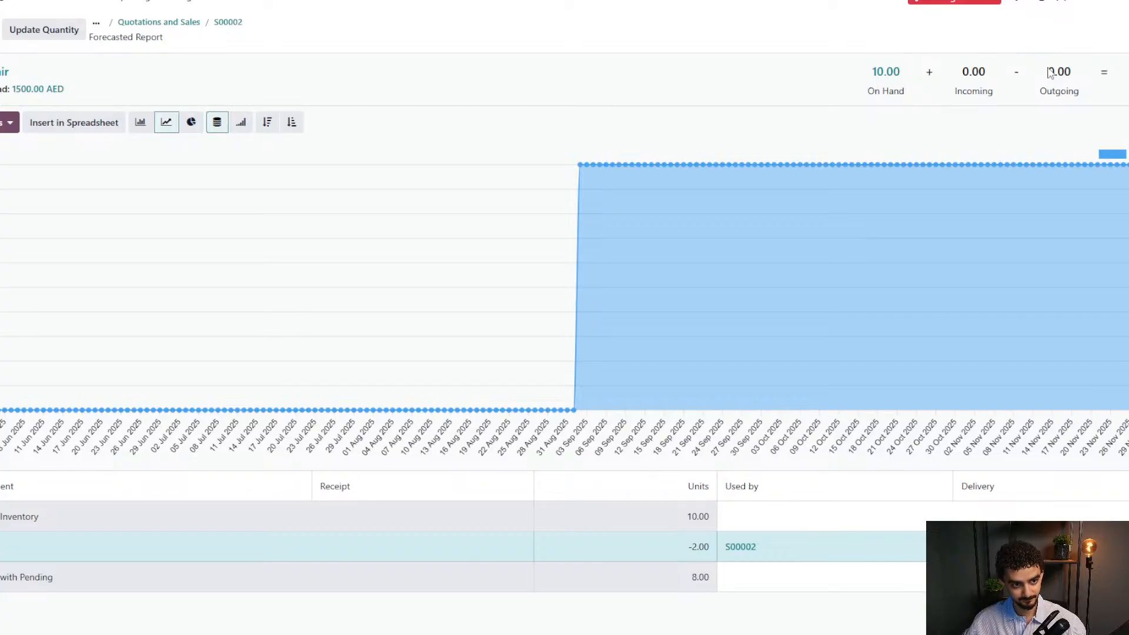
pyautogui.click(228, 24)
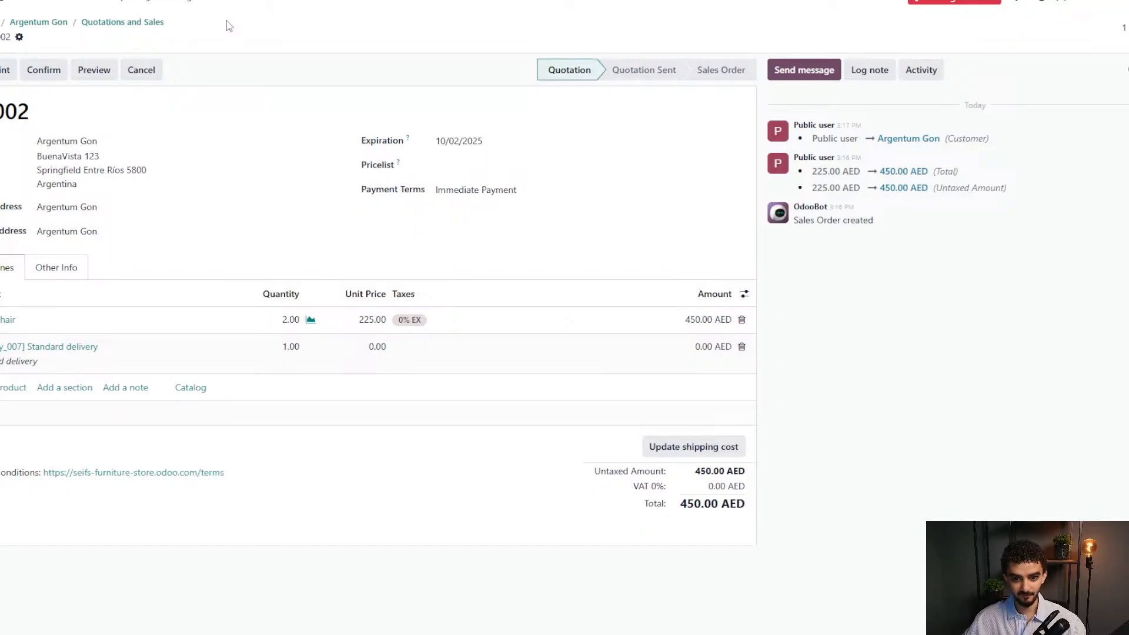
# Confirm quotation S00002, review the chair's availability and forecasted stock, then return to the order.
pyautogui.click(50, 70)
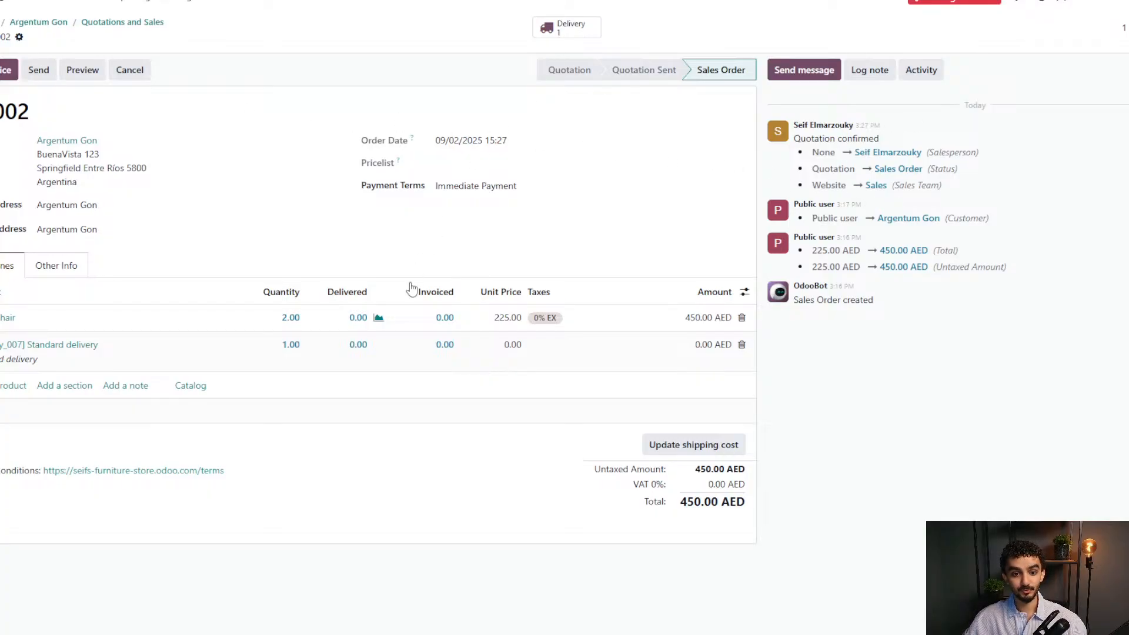
pyautogui.click(379, 318)
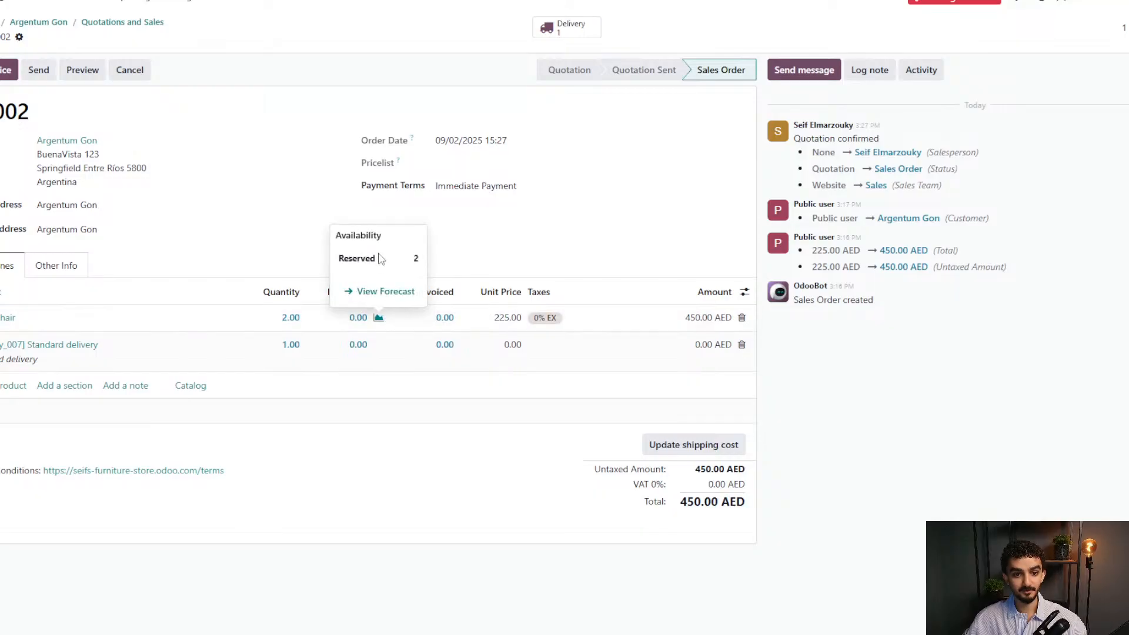
pyautogui.doubleClick(418, 259)
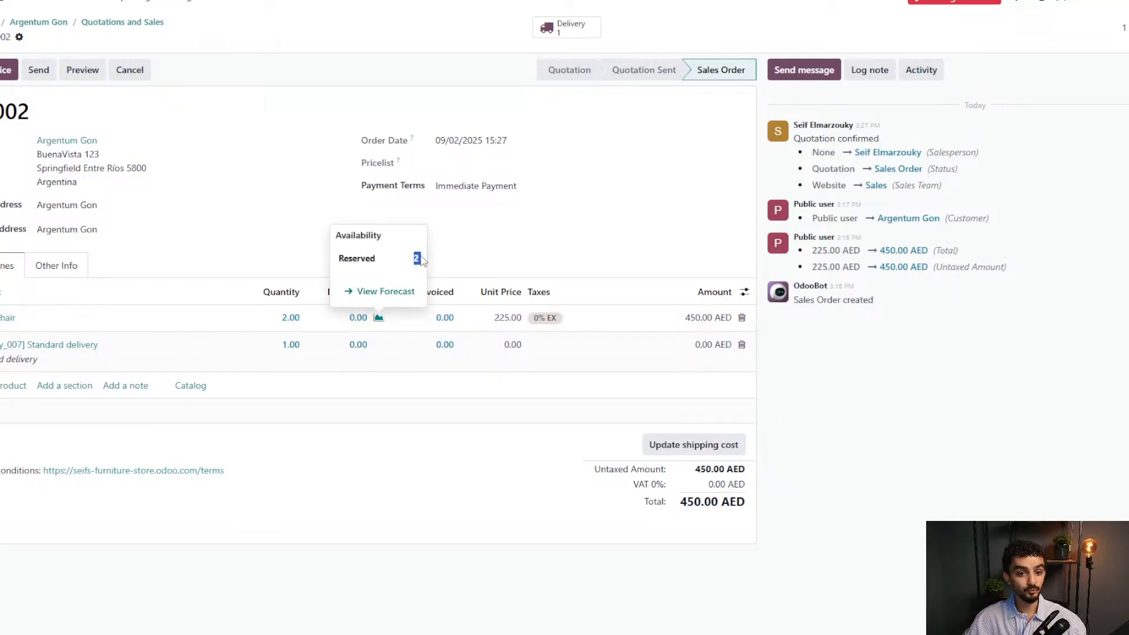
pyautogui.click(405, 292)
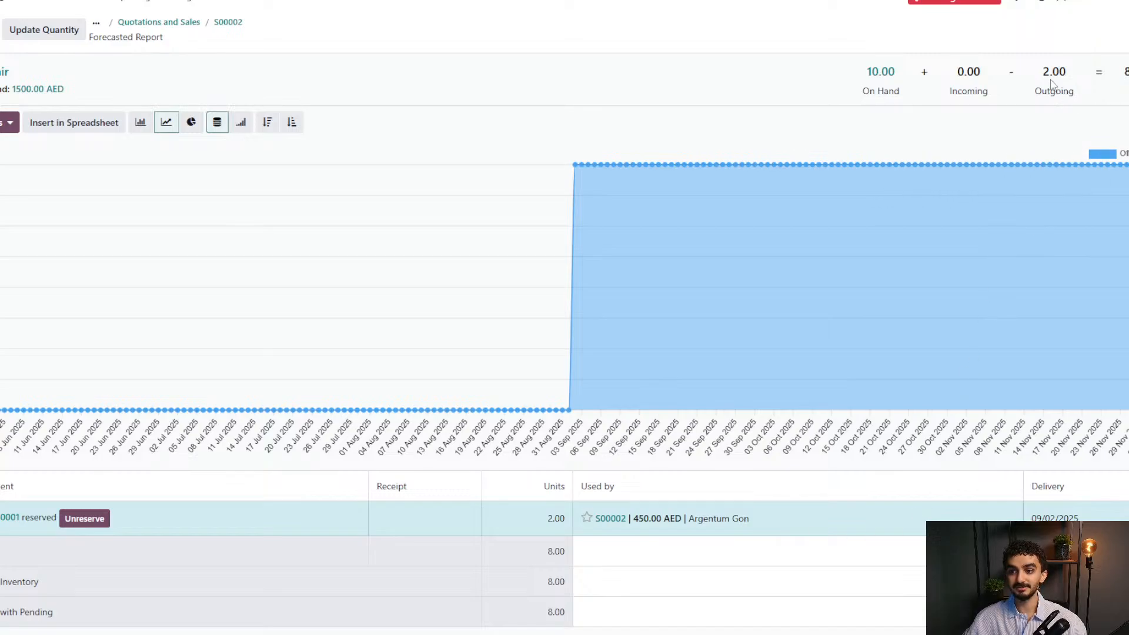
pyautogui.moveTo(1044, 71); pyautogui.dragTo(1070, 75)
pyautogui.click(1070, 75)
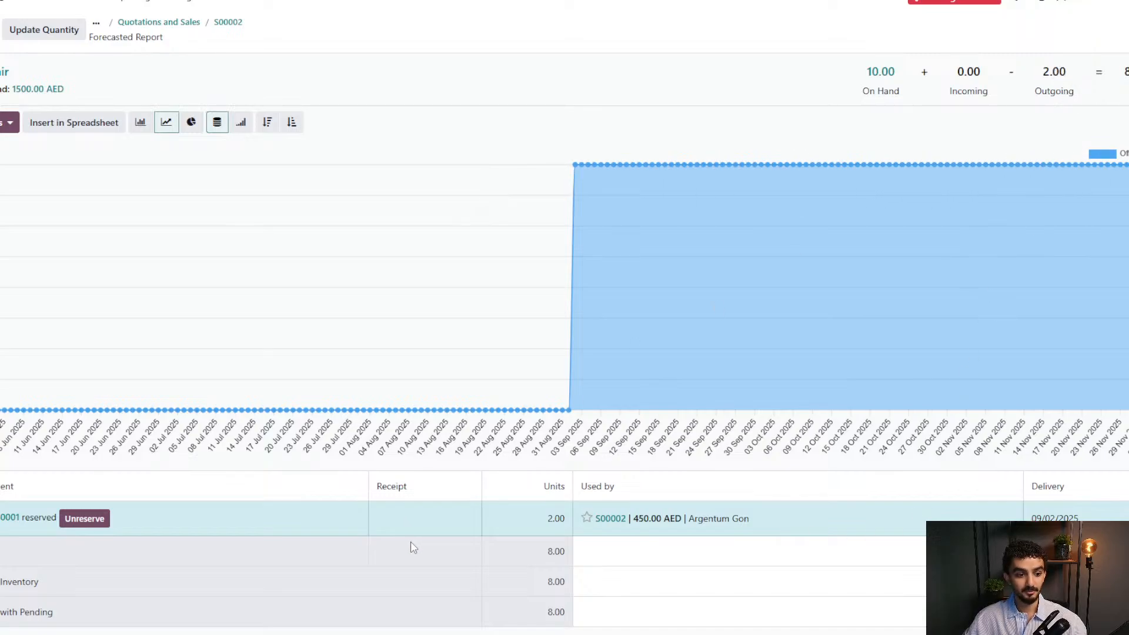
pyautogui.scroll(-1, 412, 542)
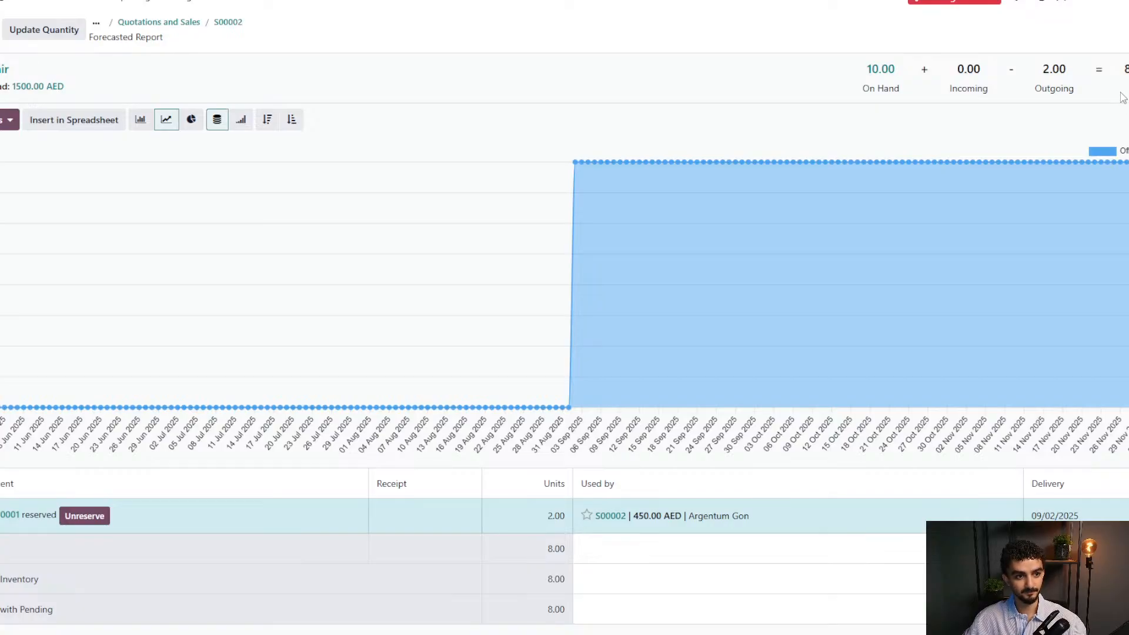
pyautogui.click(235, 22)
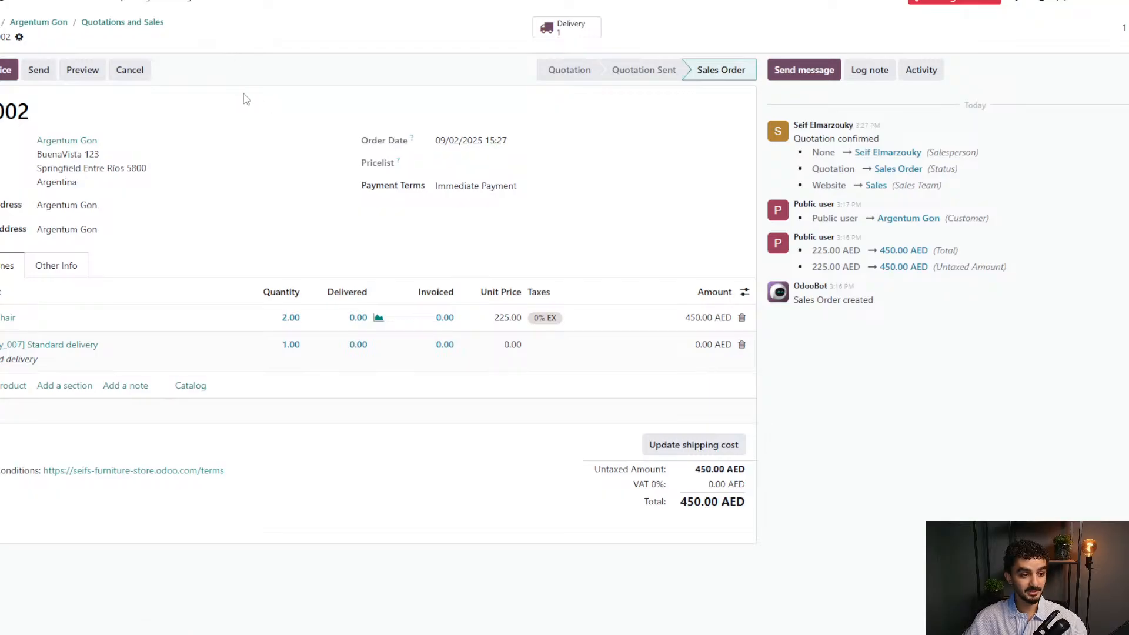
pyautogui.click(81, 71)
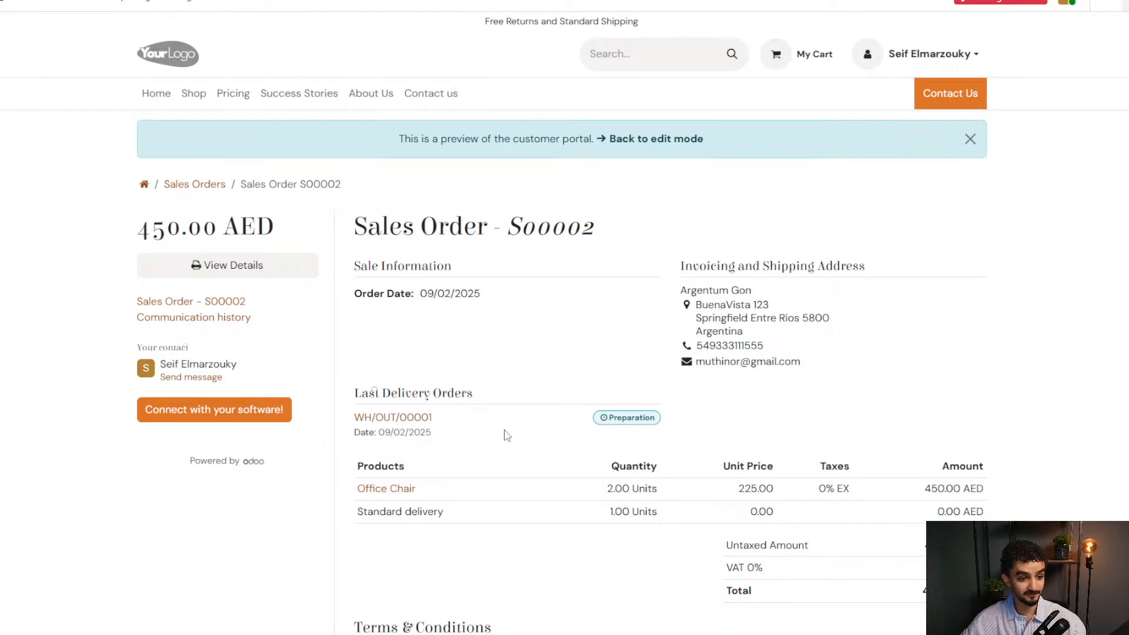
pyautogui.scroll(-5, 507, 436)
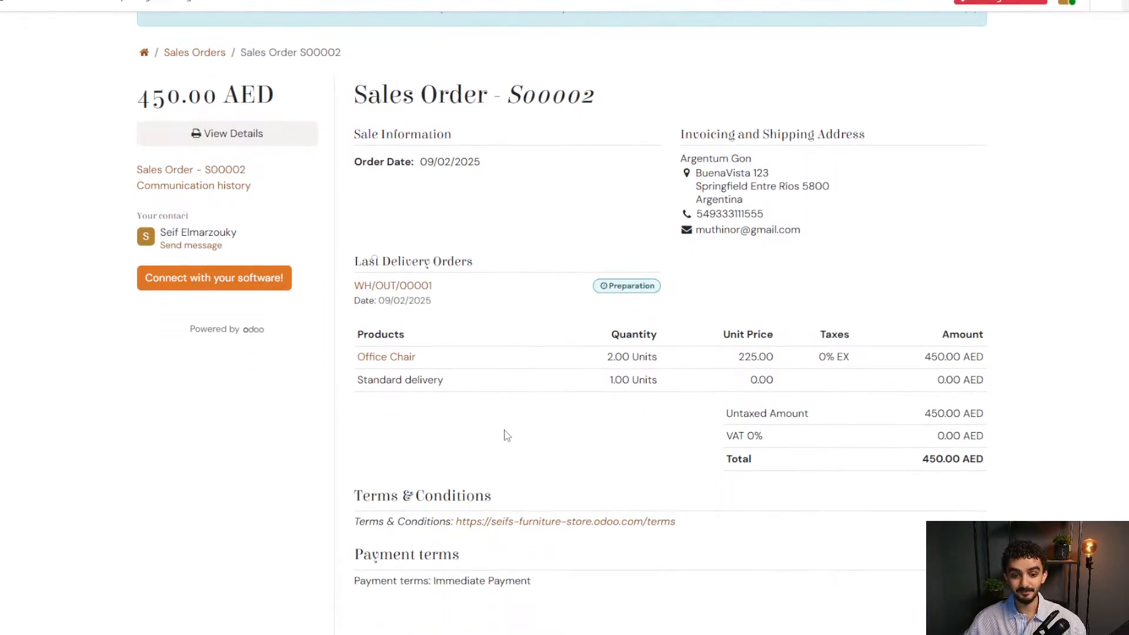
pyautogui.scroll(-1, 584, 450)
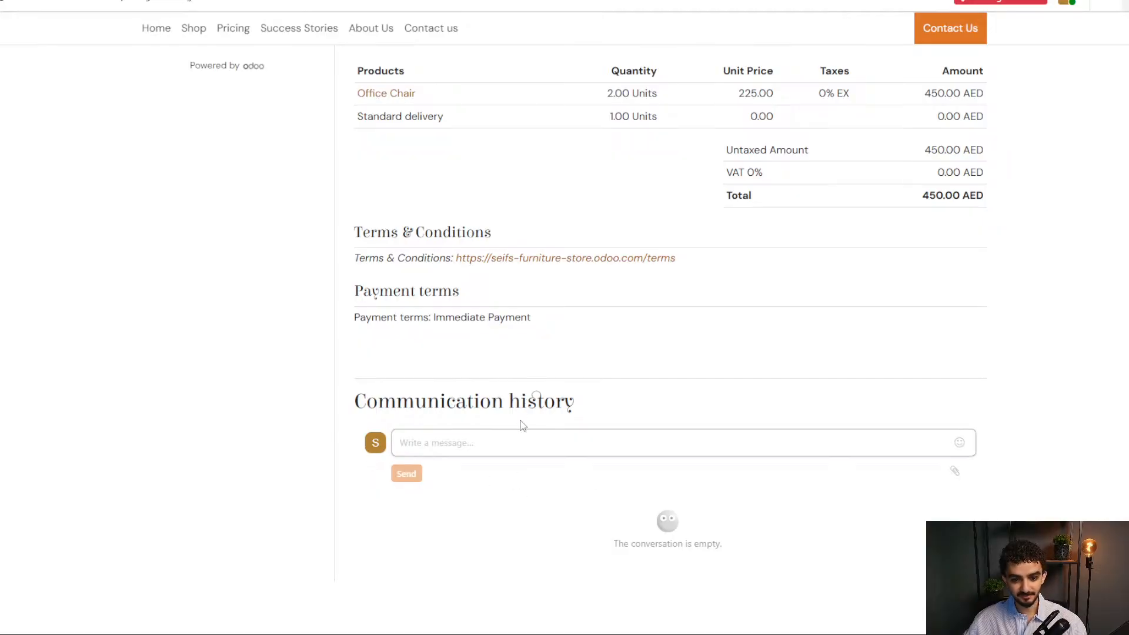
pyautogui.click(507, 440)
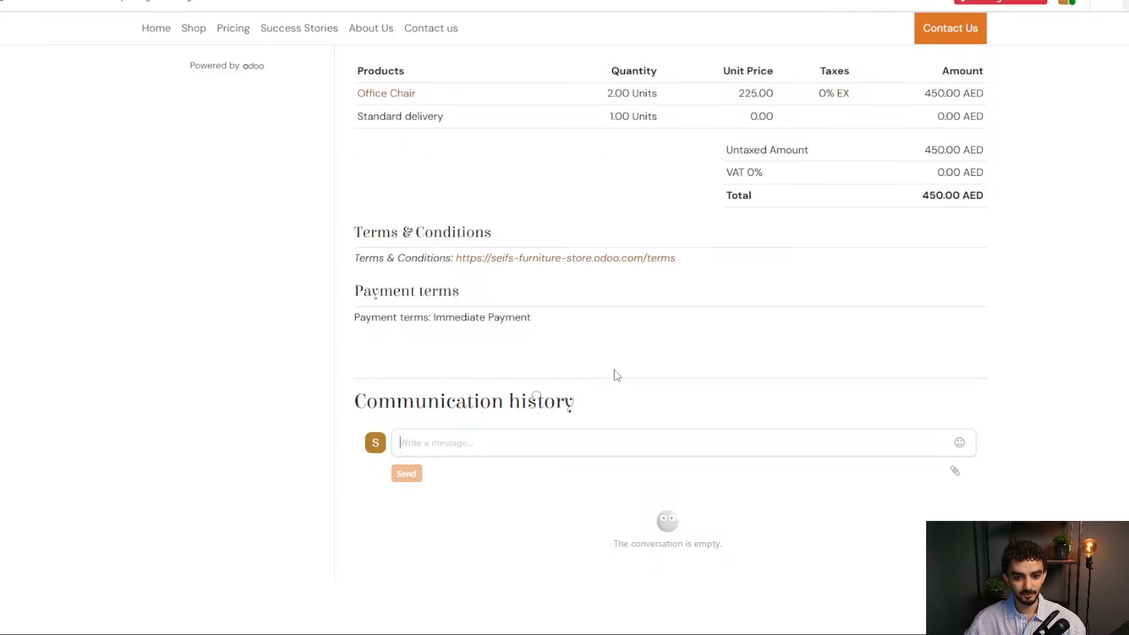
pyautogui.scroll(2, 849, 434)
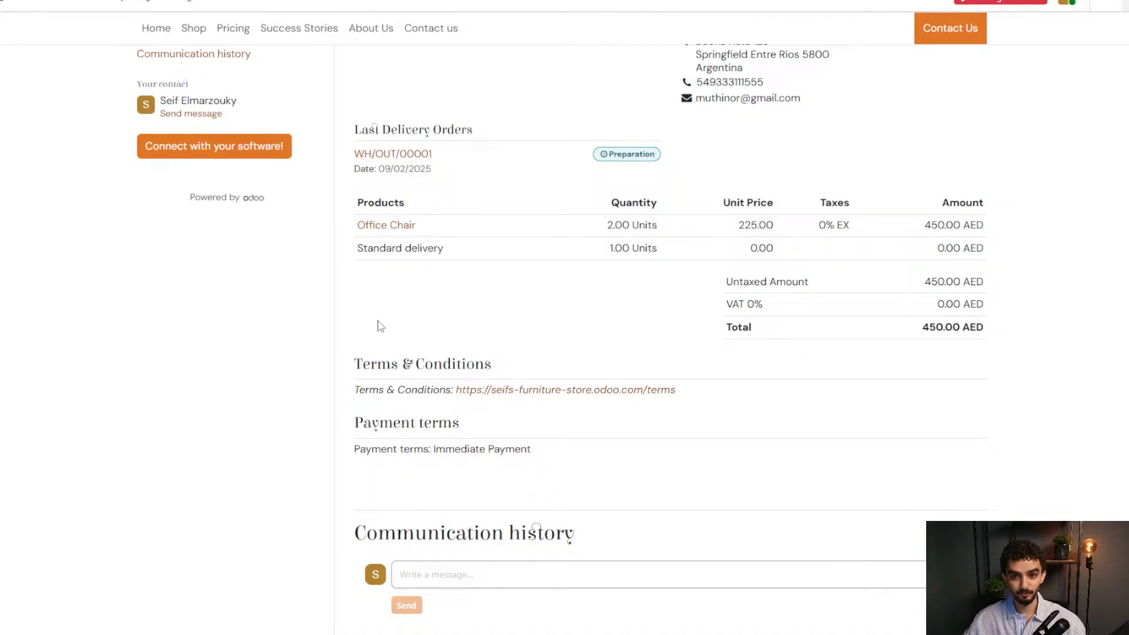
pyautogui.scroll(-2, 560, 403)
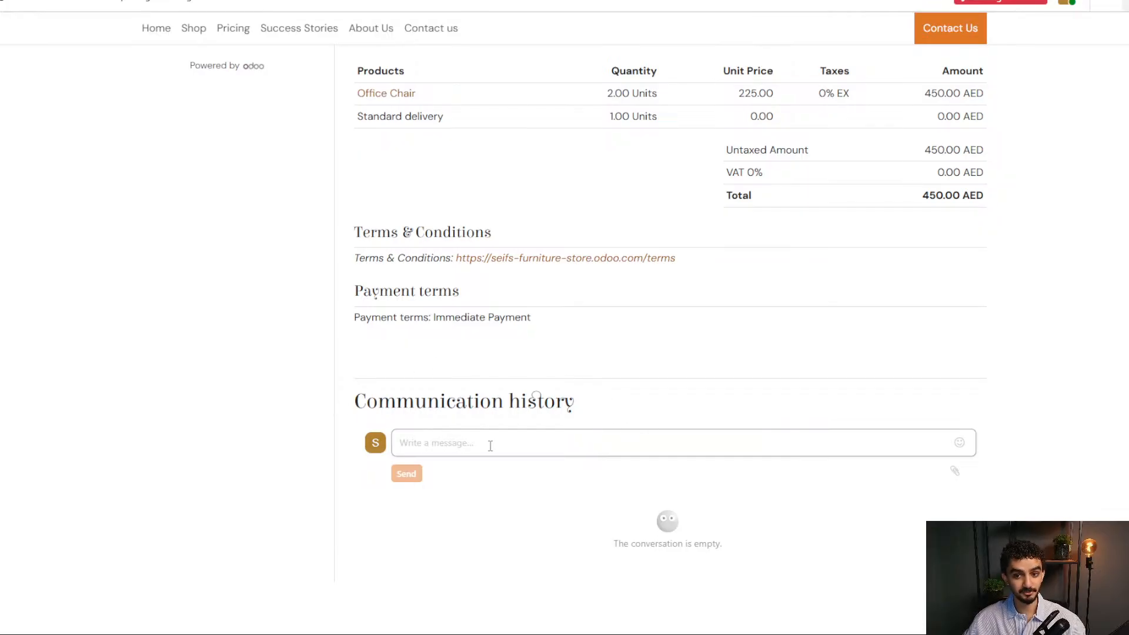
pyautogui.scroll(6, 676, 394)
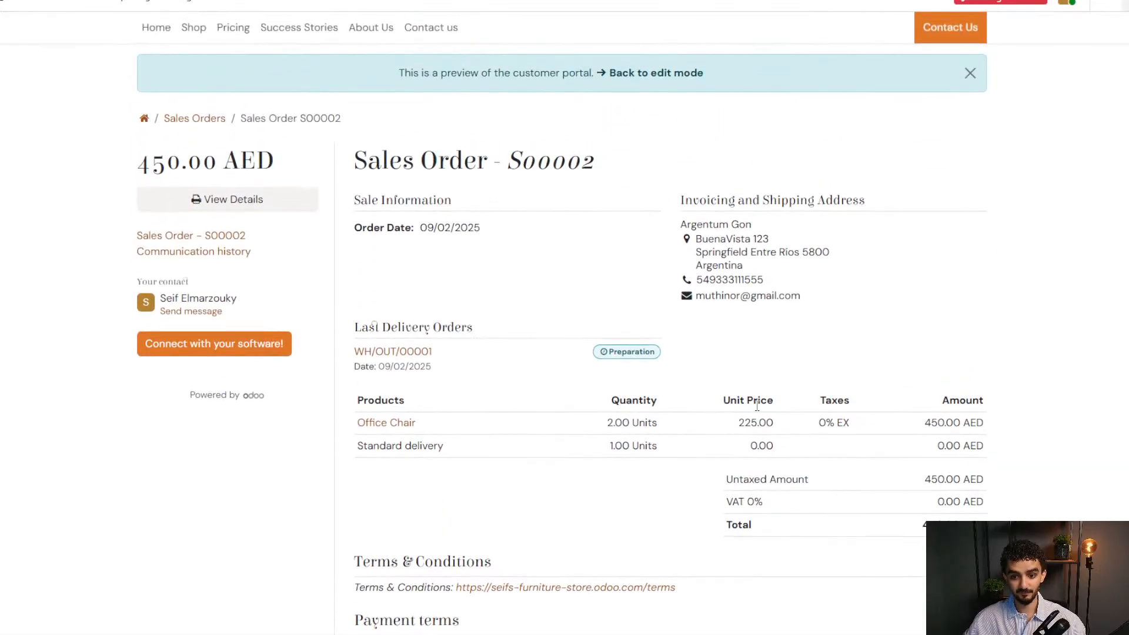
pyautogui.scroll(-6, 614, 449)
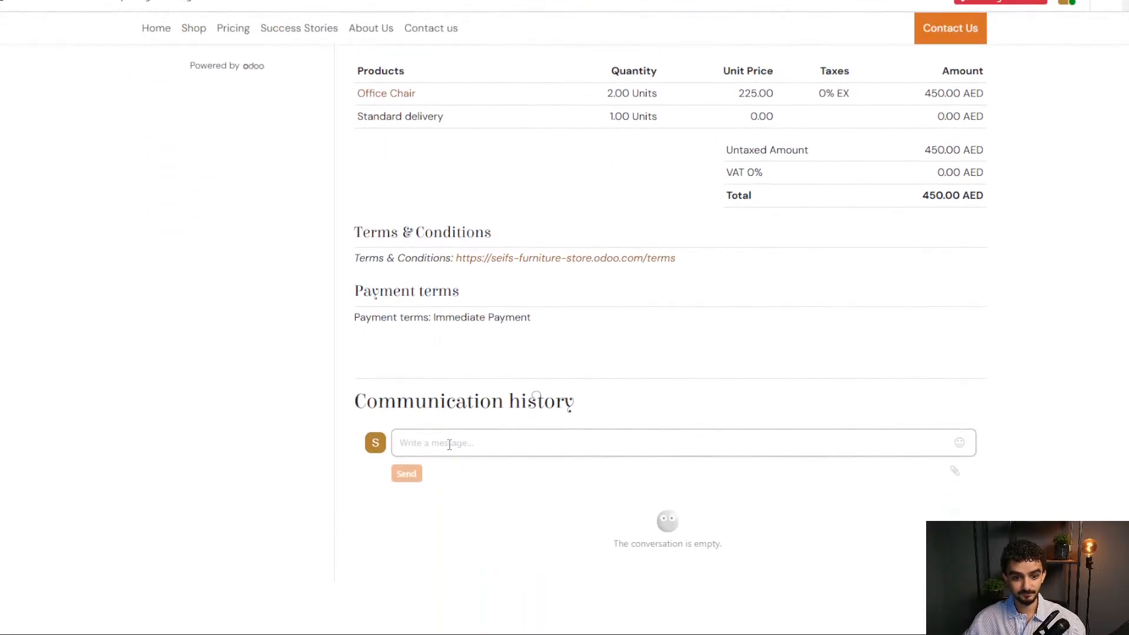
pyautogui.click(449, 444)
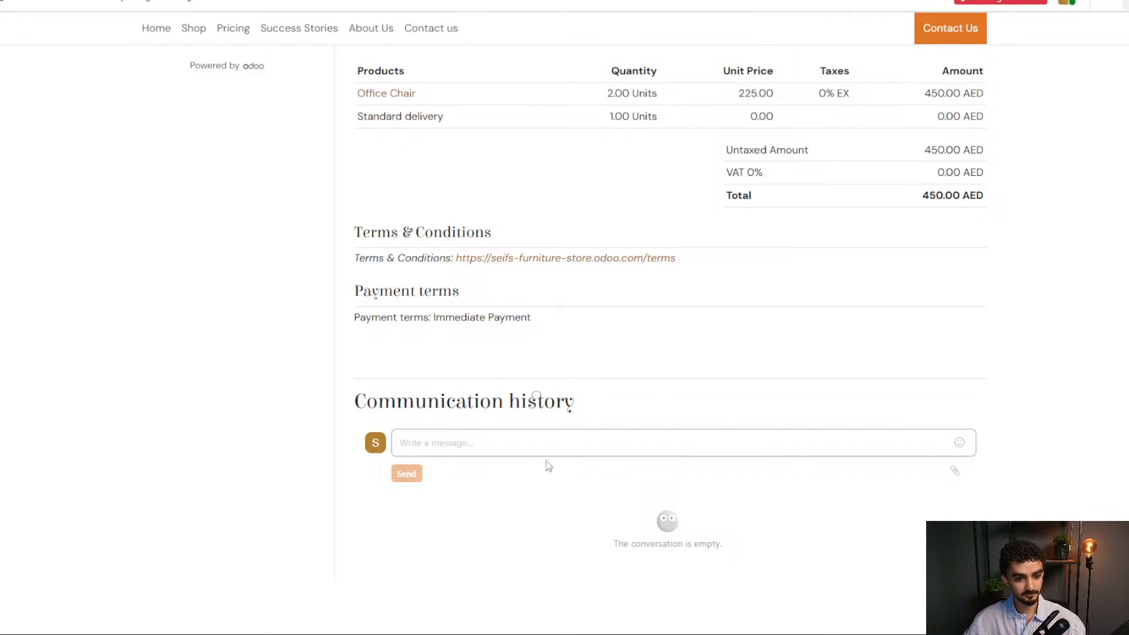
pyautogui.scroll(7, 548, 466)
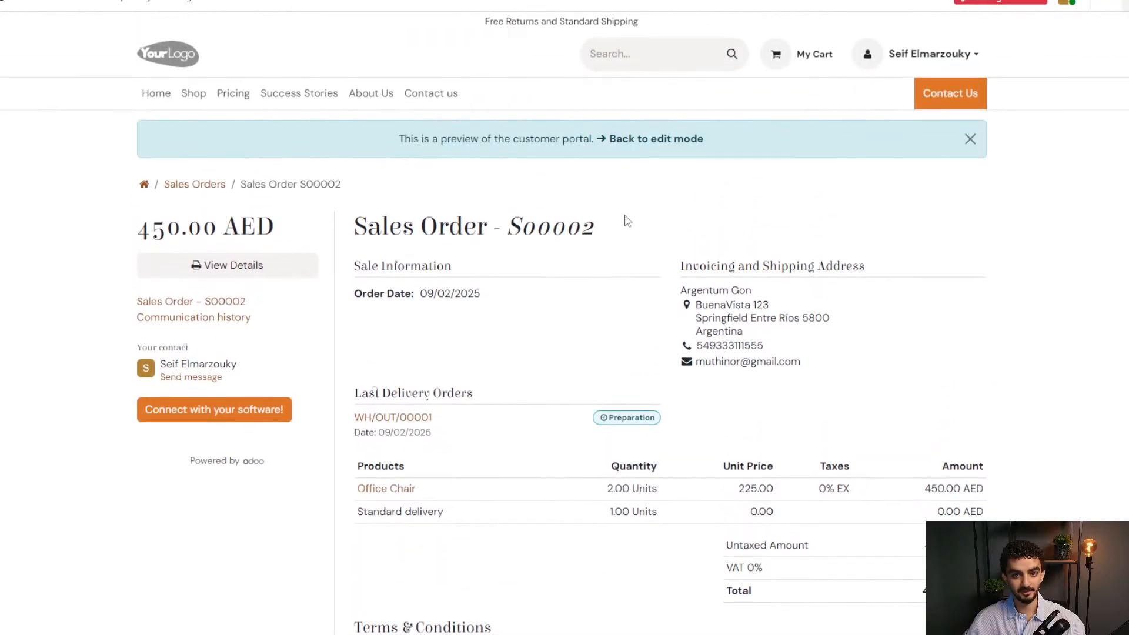
pyautogui.click(638, 139)
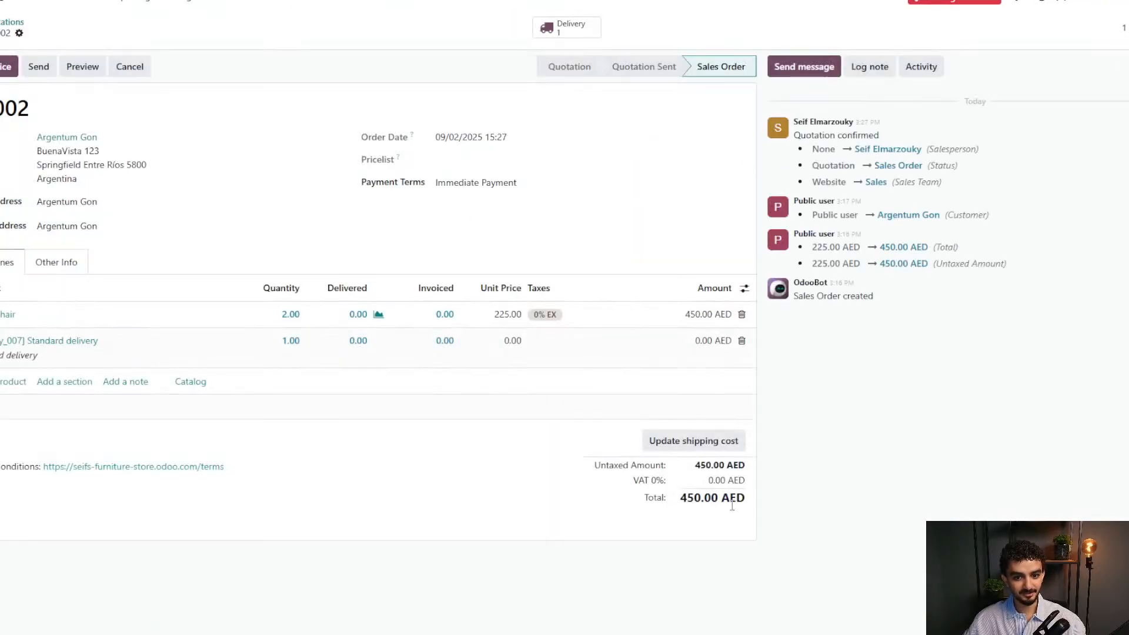
# Open delivery order WH/OUT/00001 for the two chairs from S00002.
pyautogui.click(569, 41)
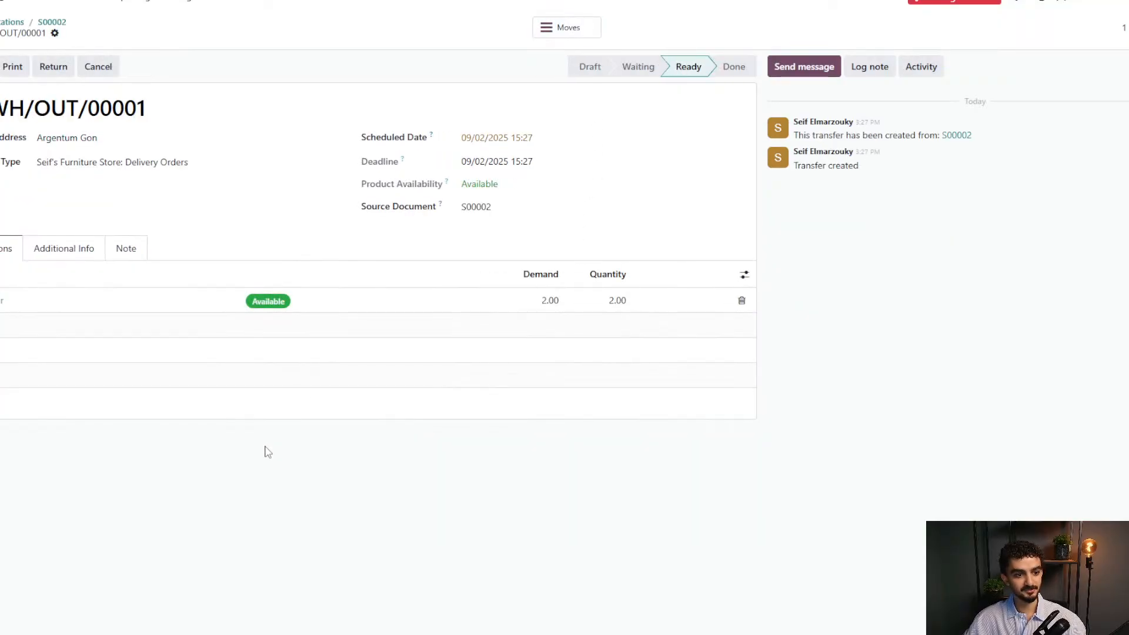
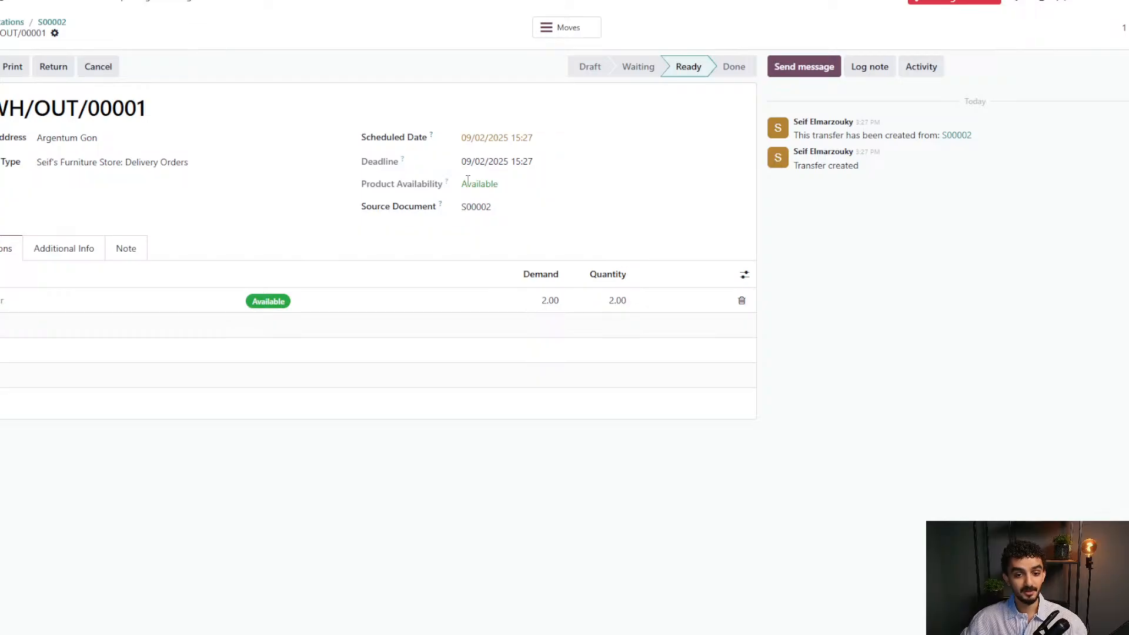
# Validate delivery WH/OUT/00001 and confirm sending the SMS notice to the customer.
pyautogui.doubleClick(494, 184)
pyautogui.click(423, 257)
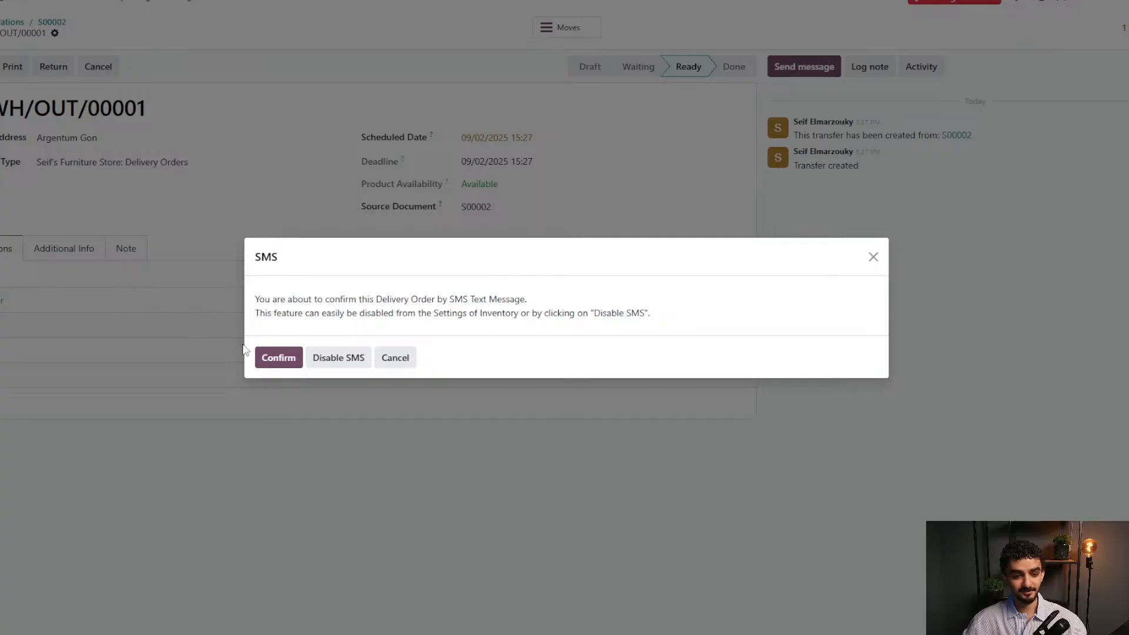
pyautogui.click(278, 357)
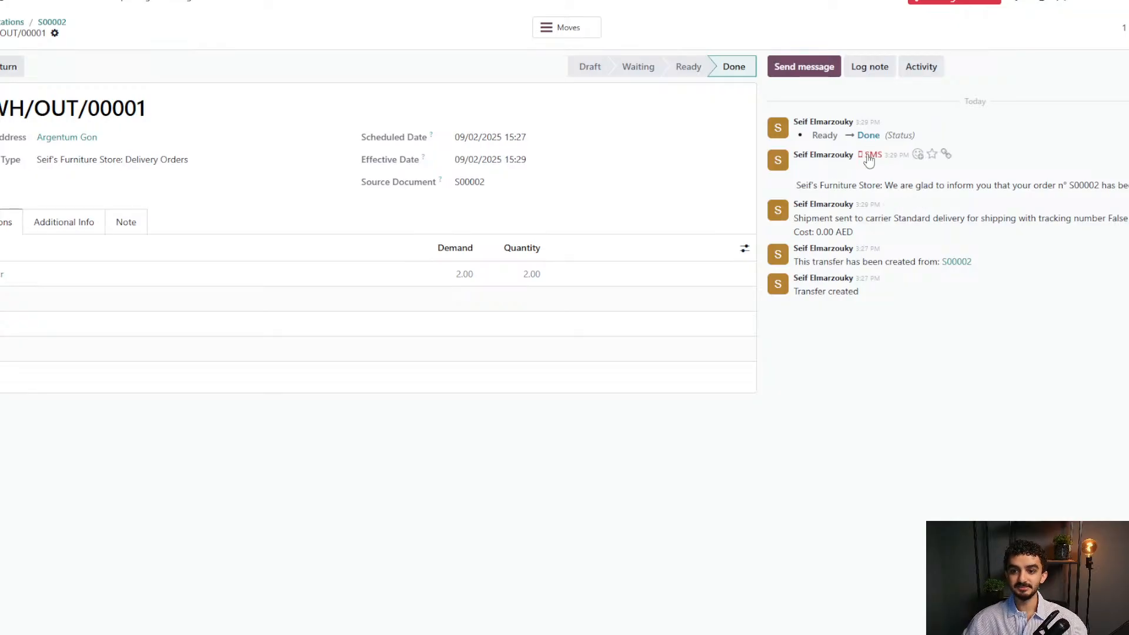
# Check why the delivery SMS failed, then bring up the delivery's detailed stock moves.
pyautogui.moveTo(796, 185); pyautogui.dragTo(1126, 185)
pyautogui.click(818, 422)
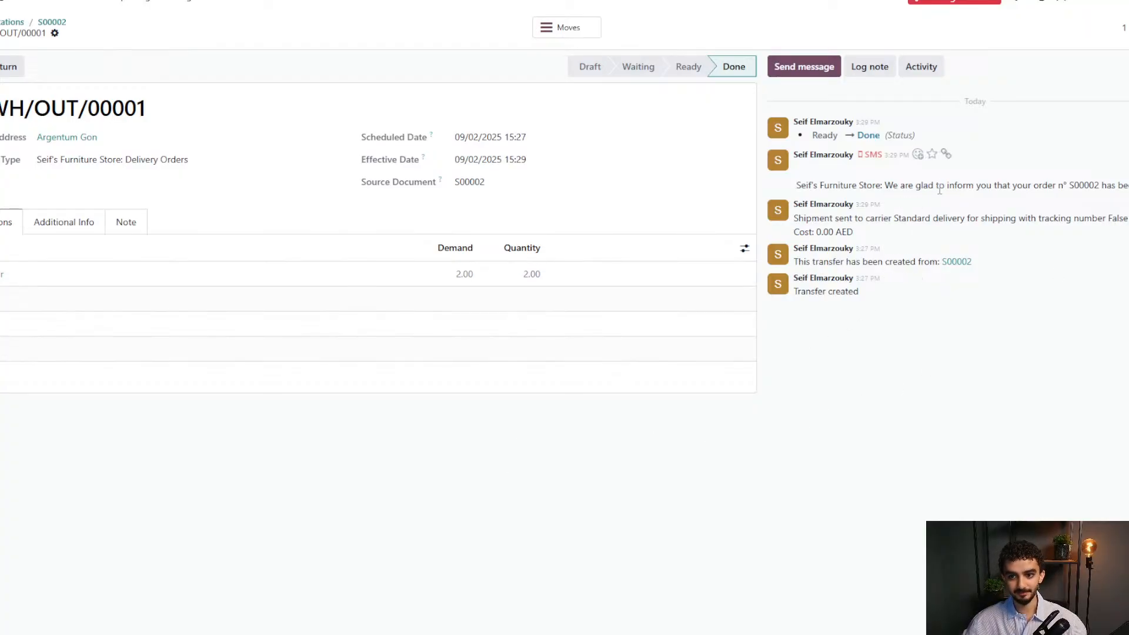
pyautogui.click(869, 156)
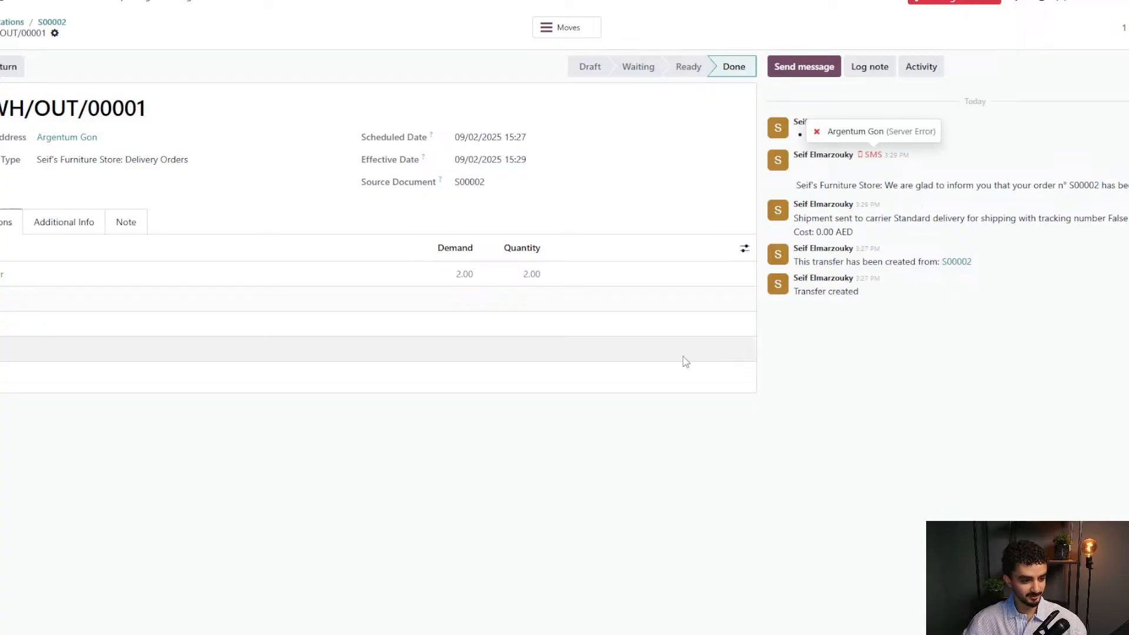
pyautogui.click(407, 421)
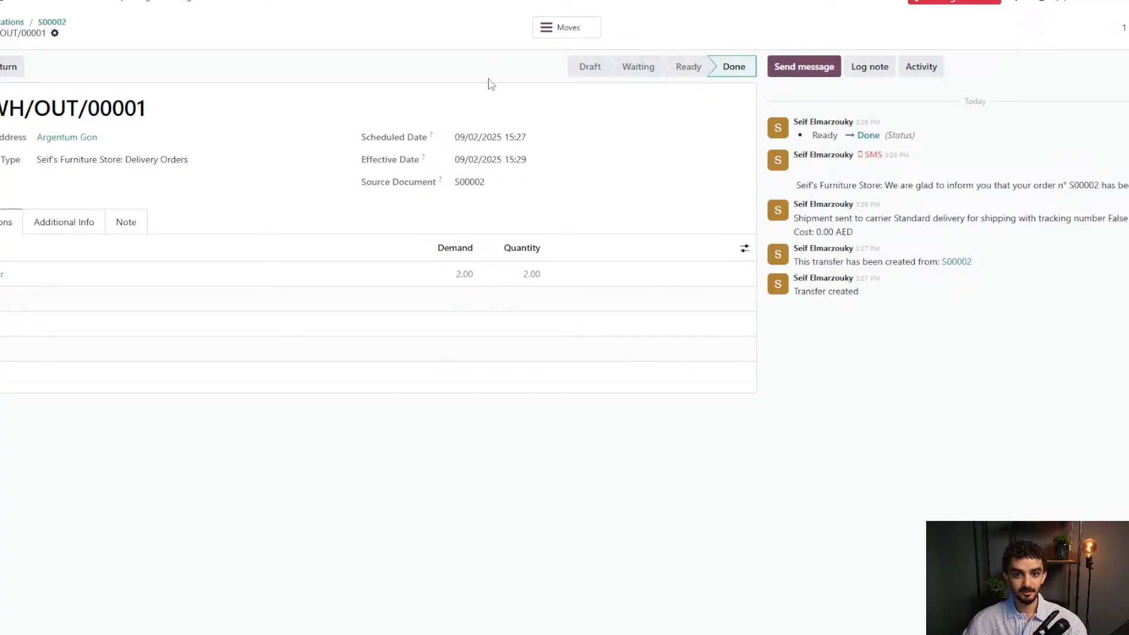
pyautogui.click(541, 30)
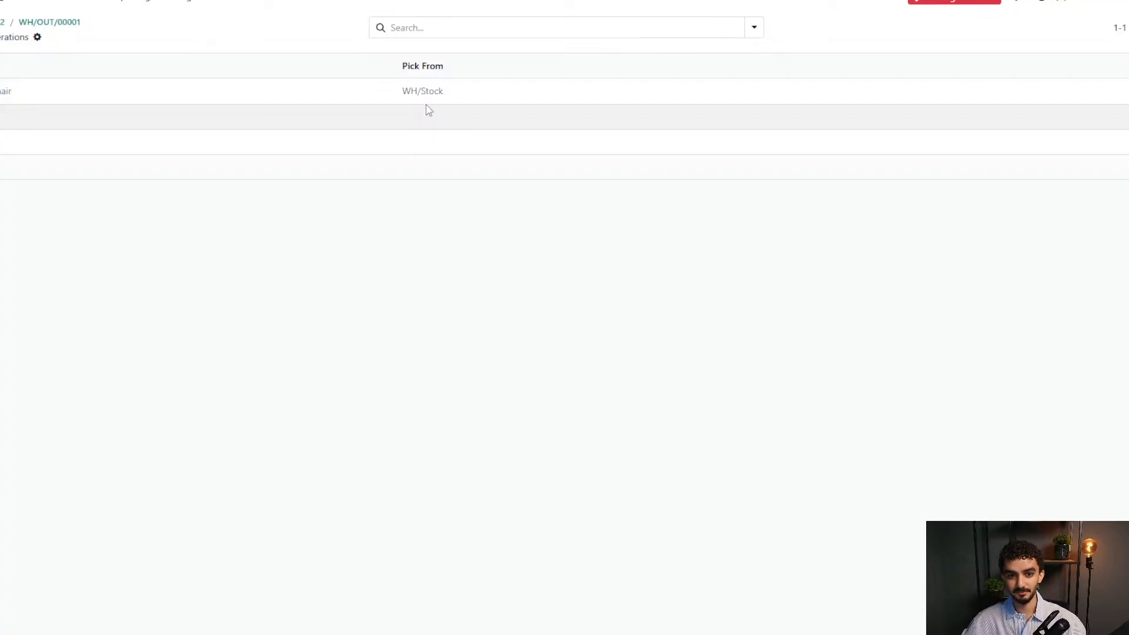
# Step back through S00002 to the Quotations list and view the website homepage.
pyautogui.click(23, 24)
pyautogui.click(50, 22)
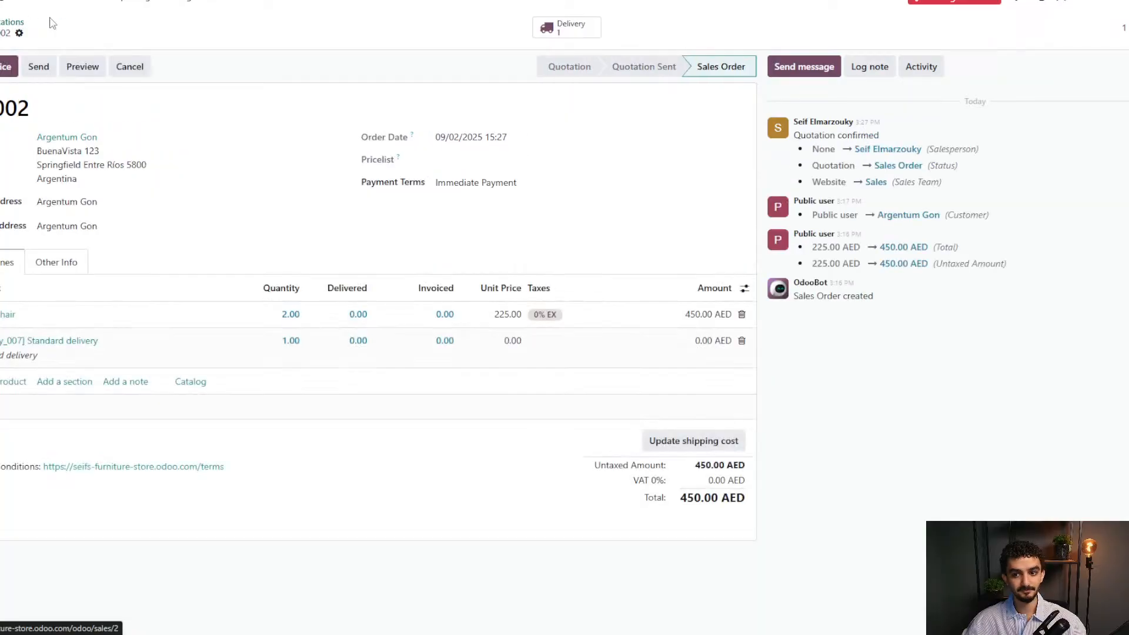
pyautogui.click(7, 22)
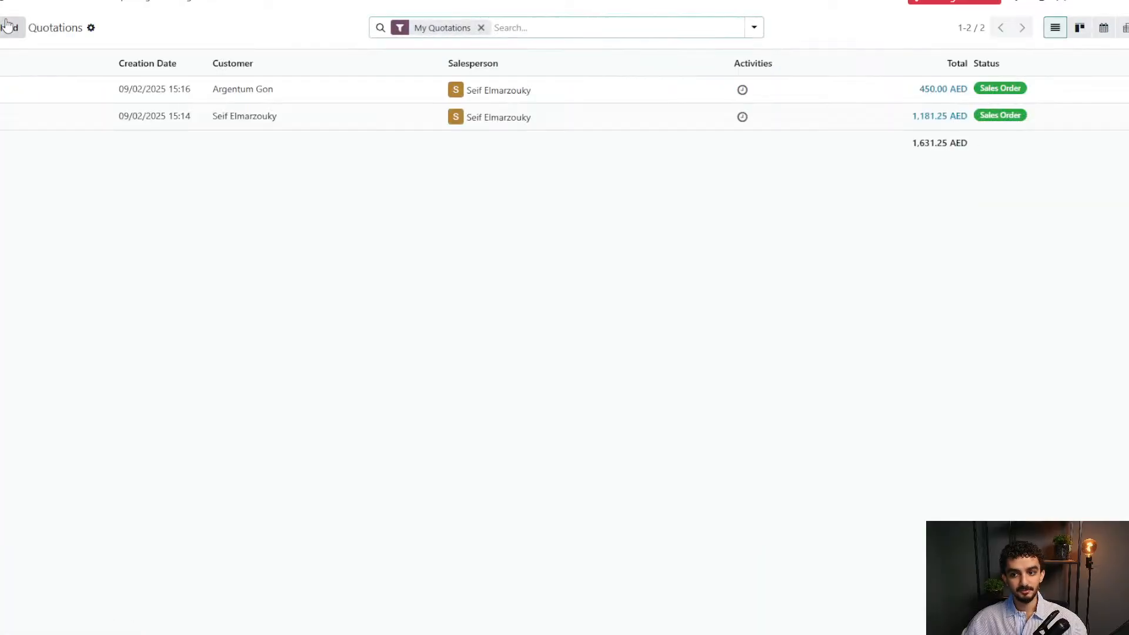
pyautogui.click(44, 4)
pyautogui.click(48, 20)
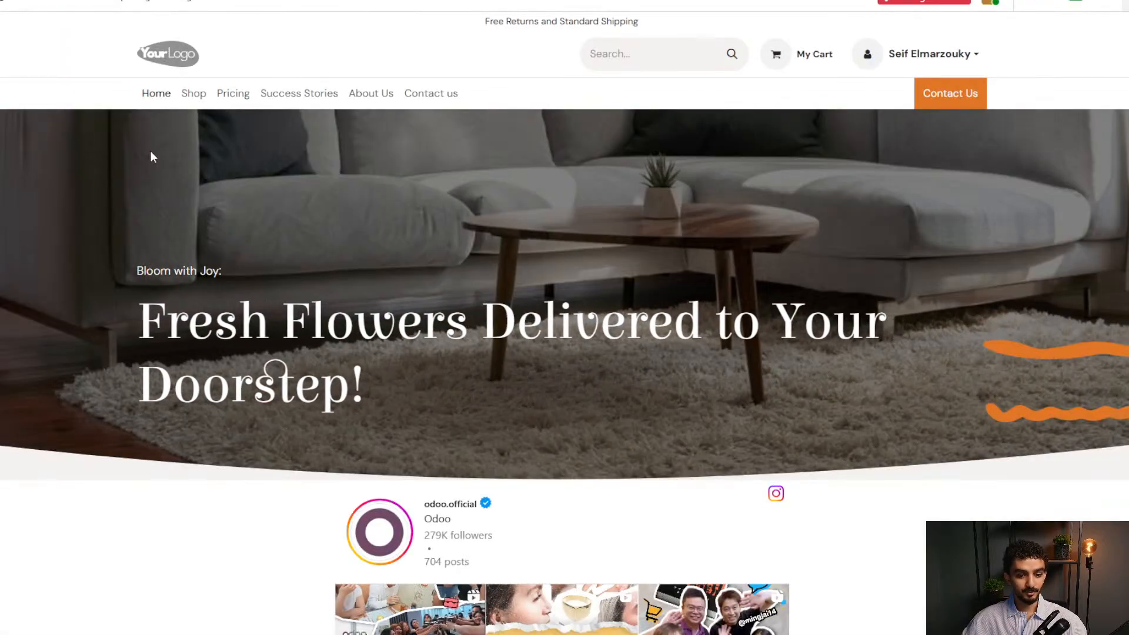
# Browse published shop products and website orders sorted by Order Date, open S00002, then the homepage.
pyautogui.click(93, 7)
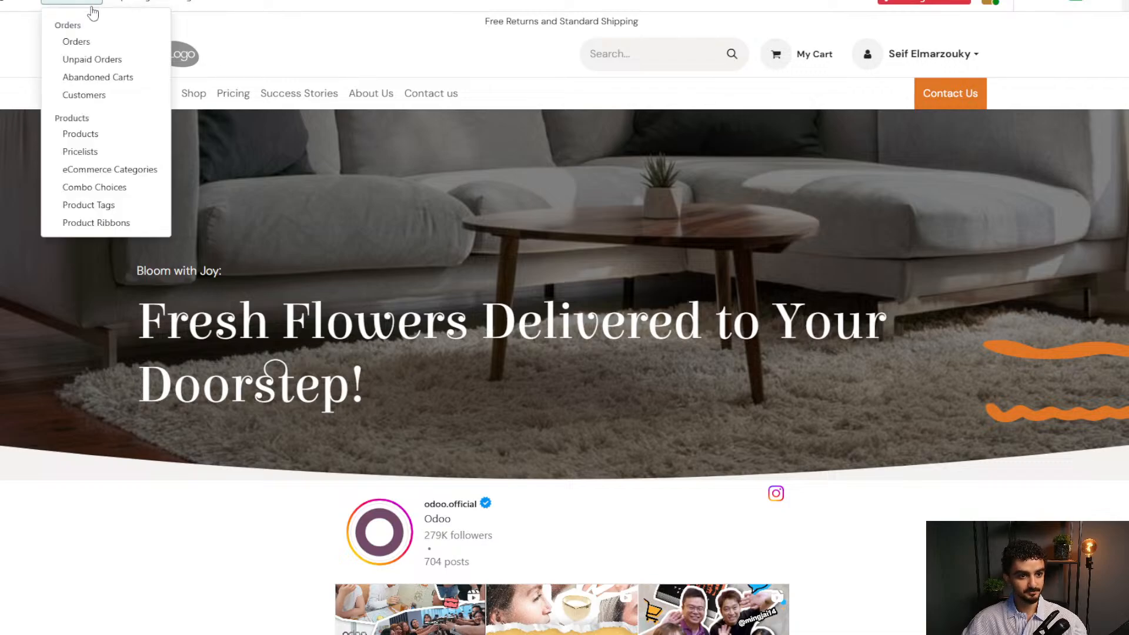
pyautogui.click(114, 134)
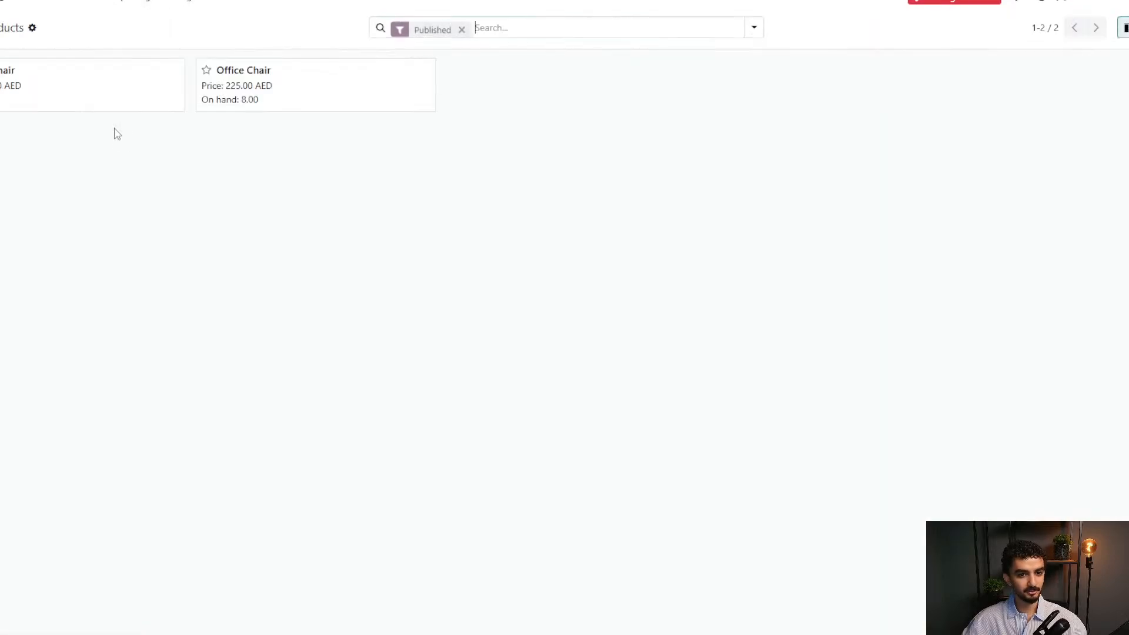
pyautogui.click(68, 4)
pyautogui.click(73, 41)
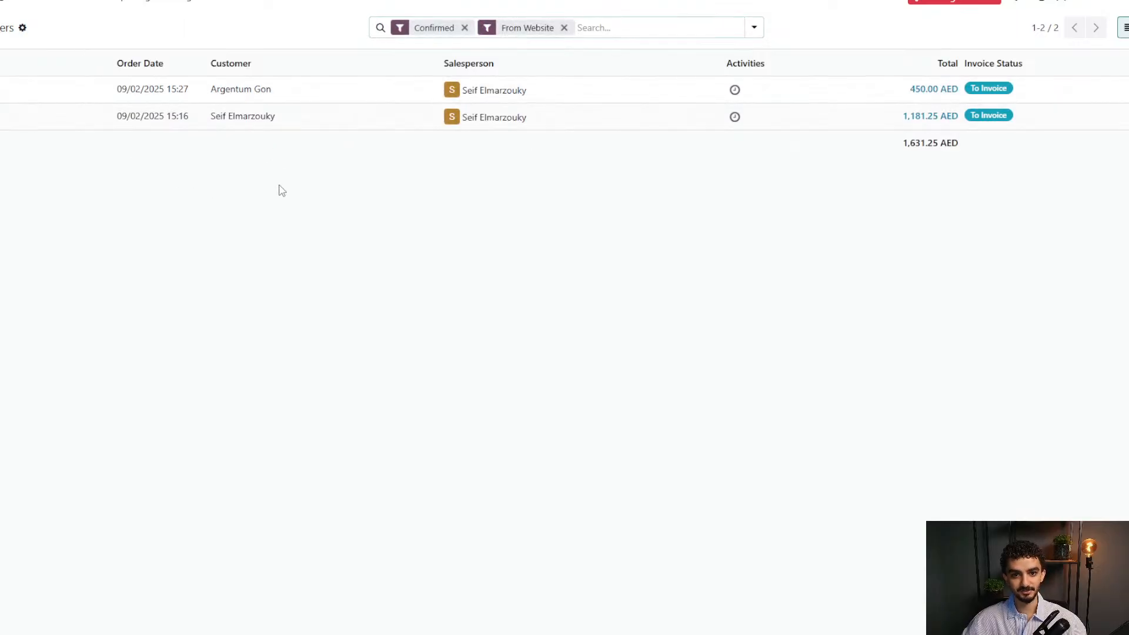
pyautogui.click(115, 64)
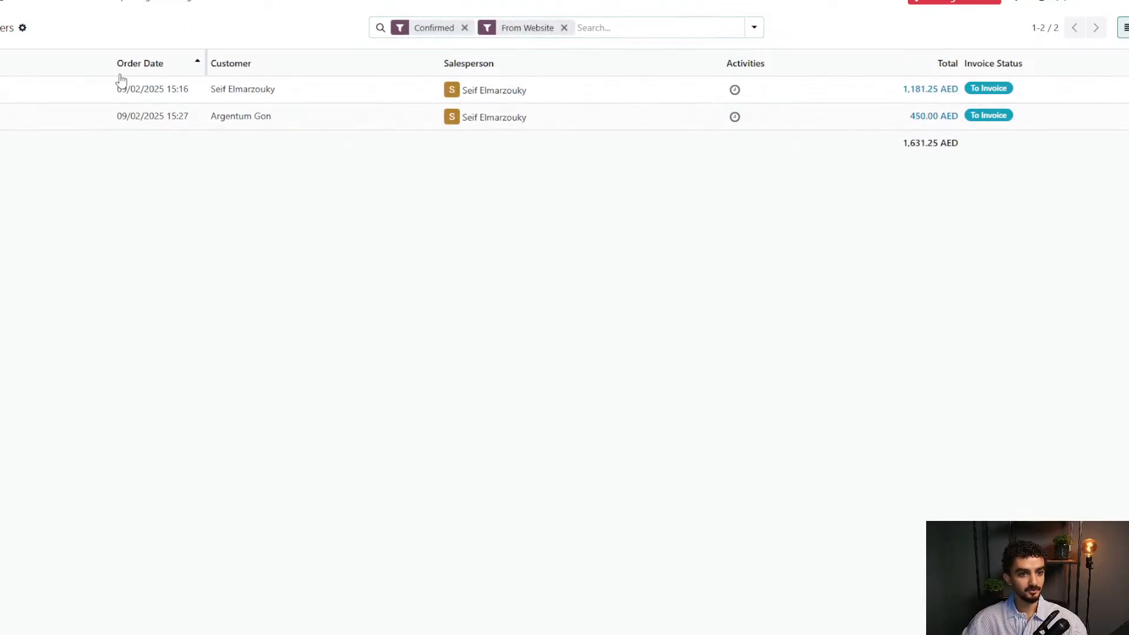
pyautogui.click(143, 72)
pyautogui.click(232, 97)
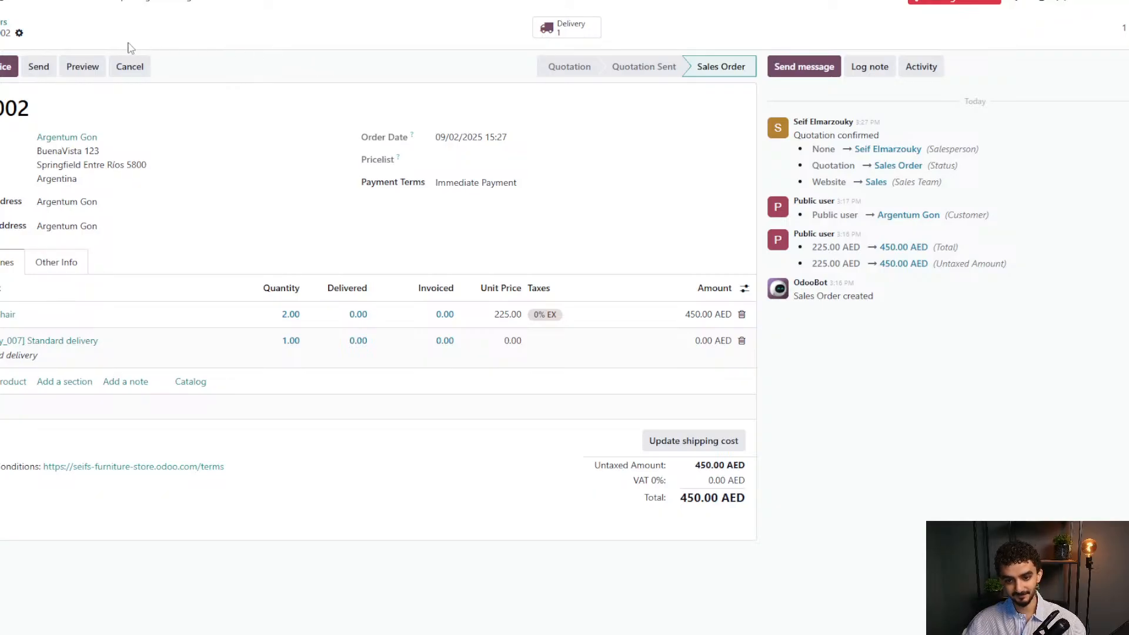
pyautogui.click(18, 4)
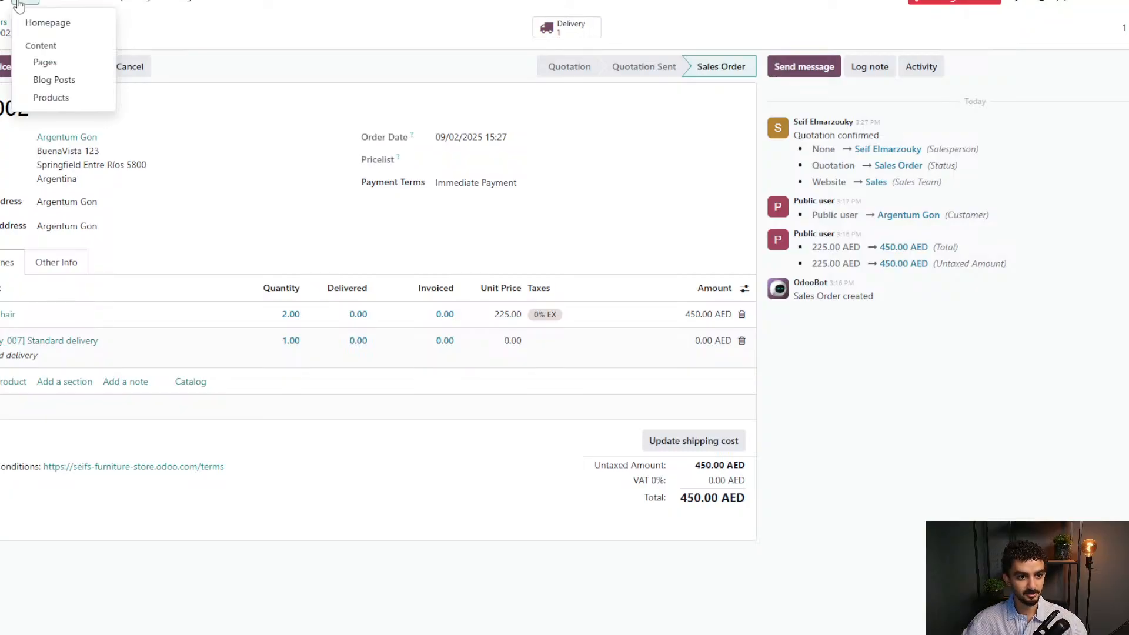
pyautogui.click(35, 23)
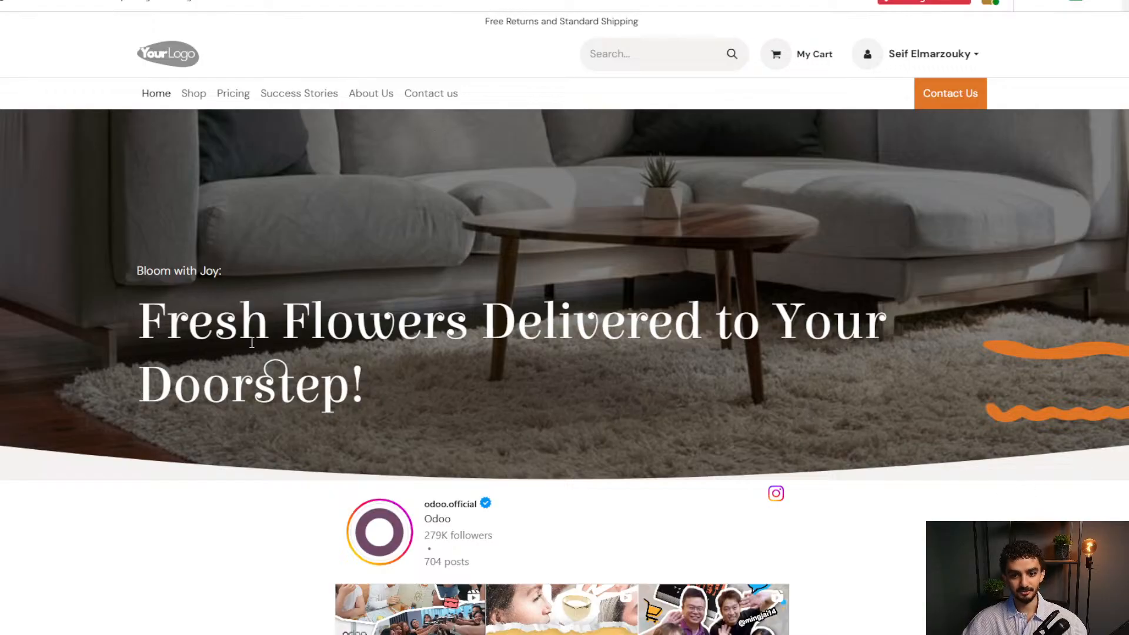
# Scroll the homepage, view the Contact us form's Subject and Question fields, then return to the apps menu.
pyautogui.scroll(-10, 929, 307)
pyautogui.scroll(-15, 931, 308)
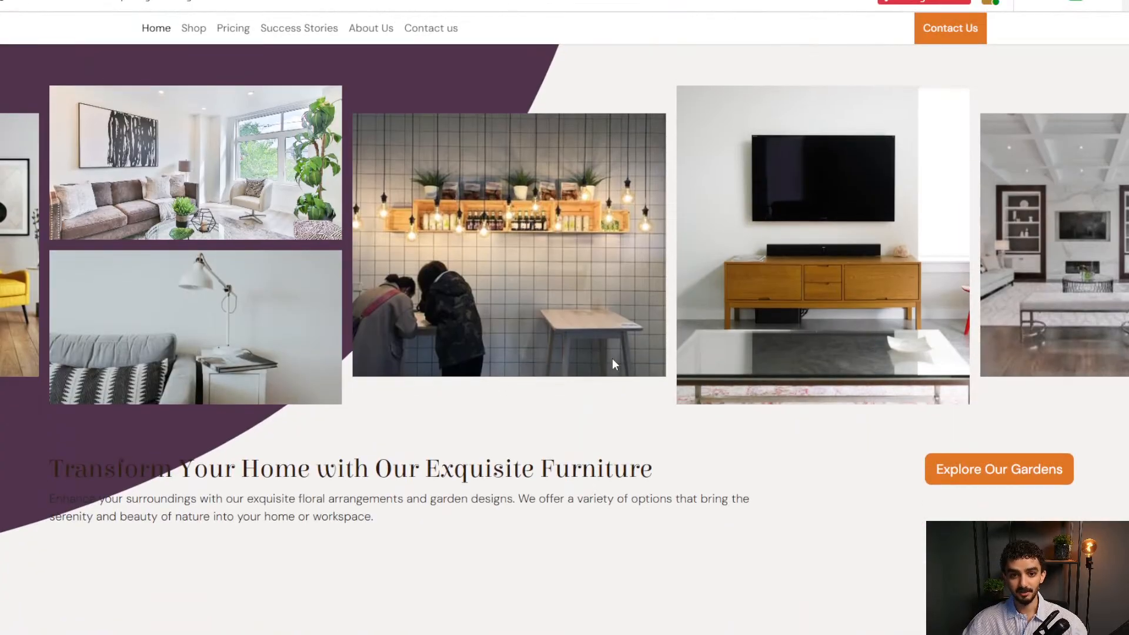
pyautogui.click(422, 28)
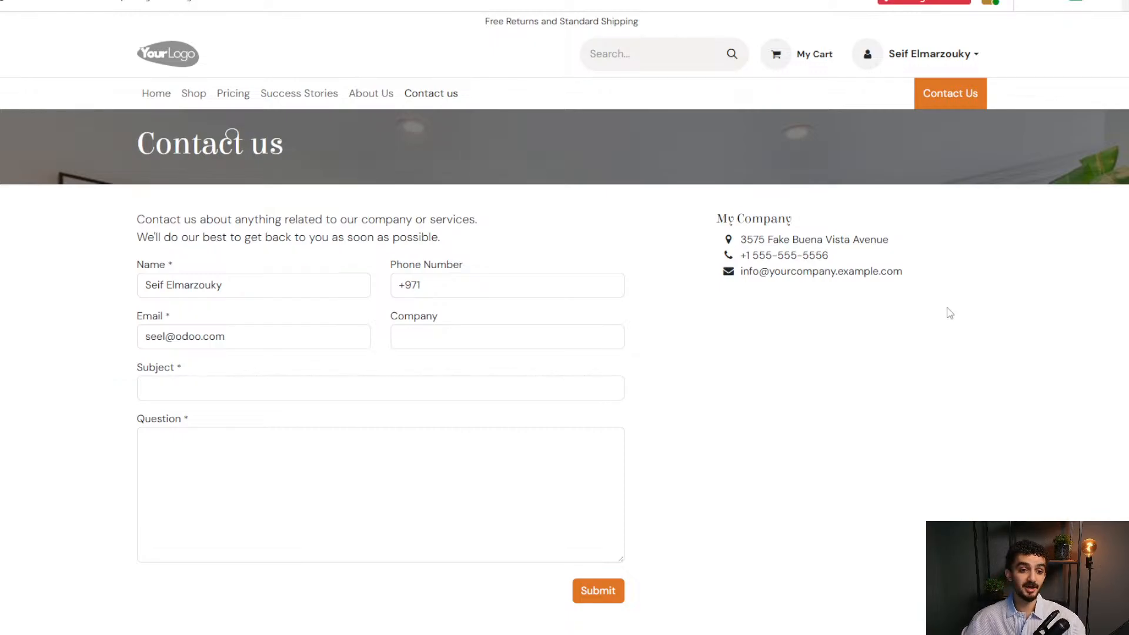
pyautogui.click(268, 392)
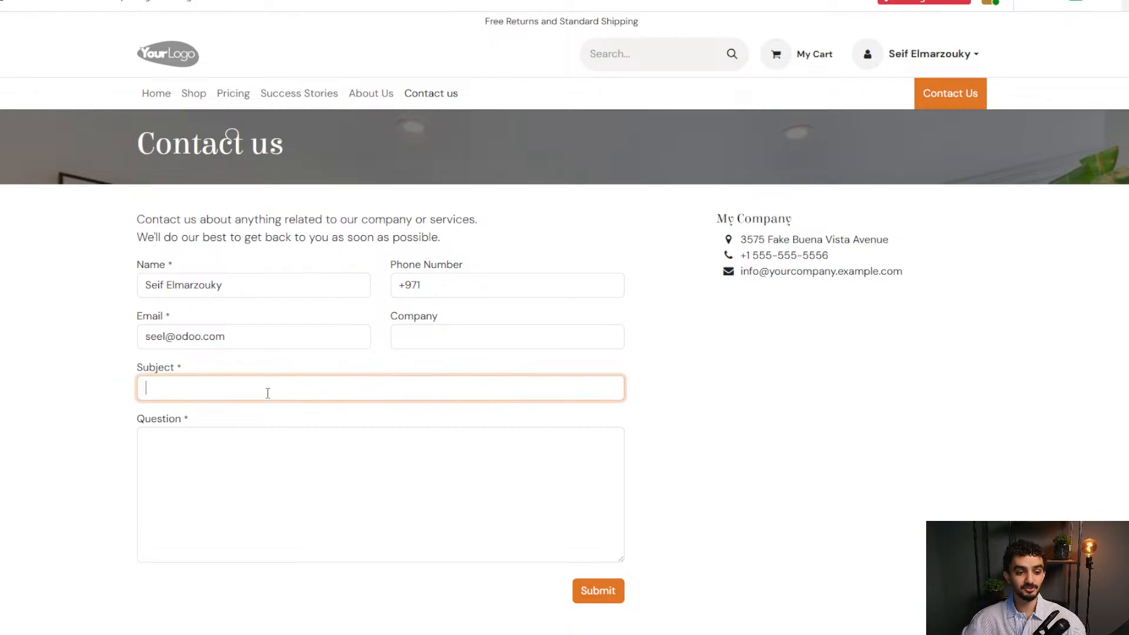
pyautogui.click(246, 442)
pyautogui.click(728, 422)
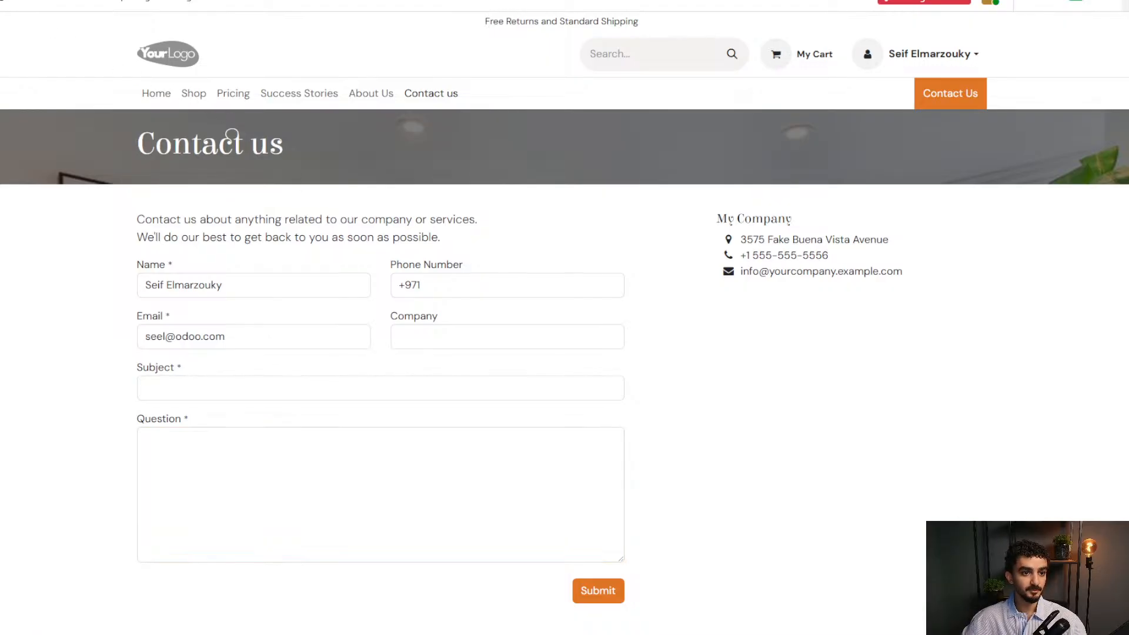
pyautogui.click(3, 2)
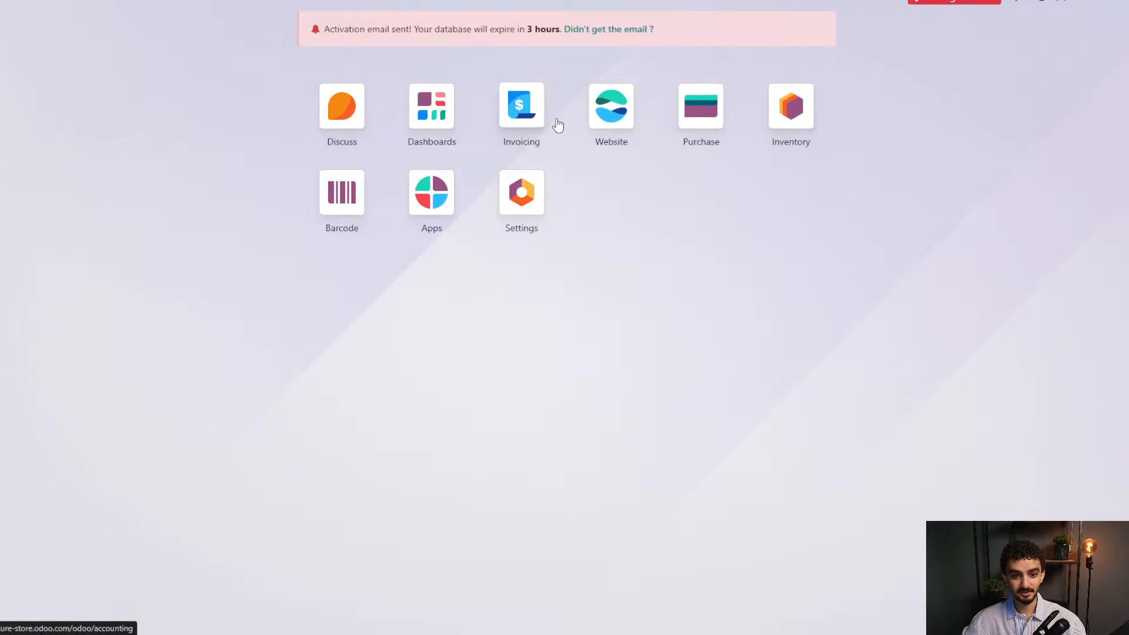
# Search the Apps list for 'accounting' and install Accounting, accepting the pricing plan change.
pyautogui.click(436, 196)
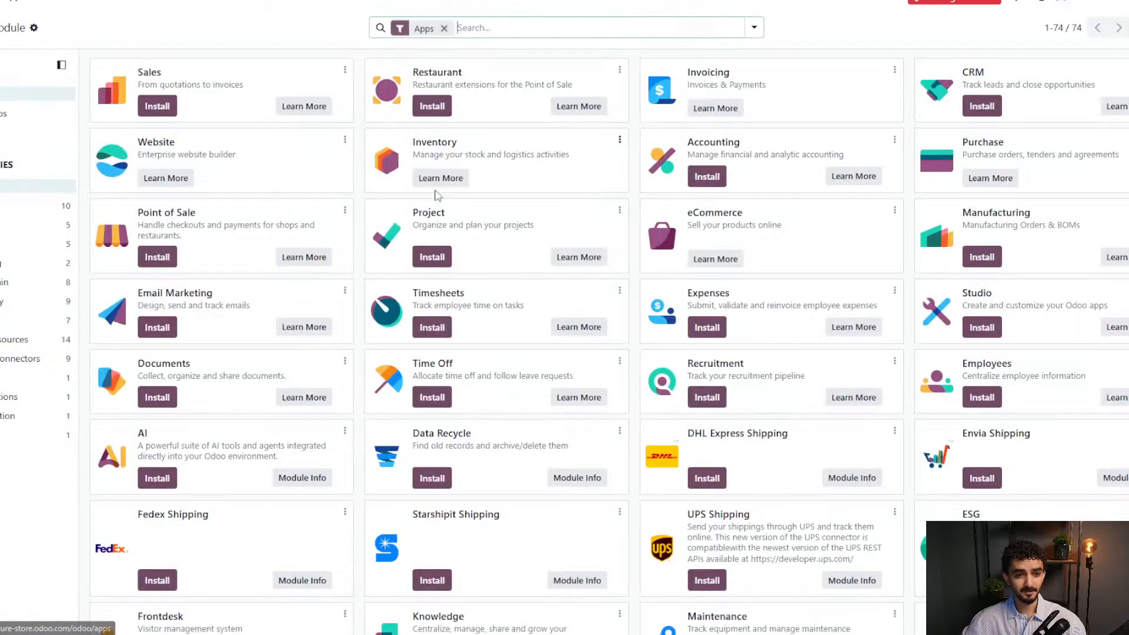
pyautogui.write('acc')
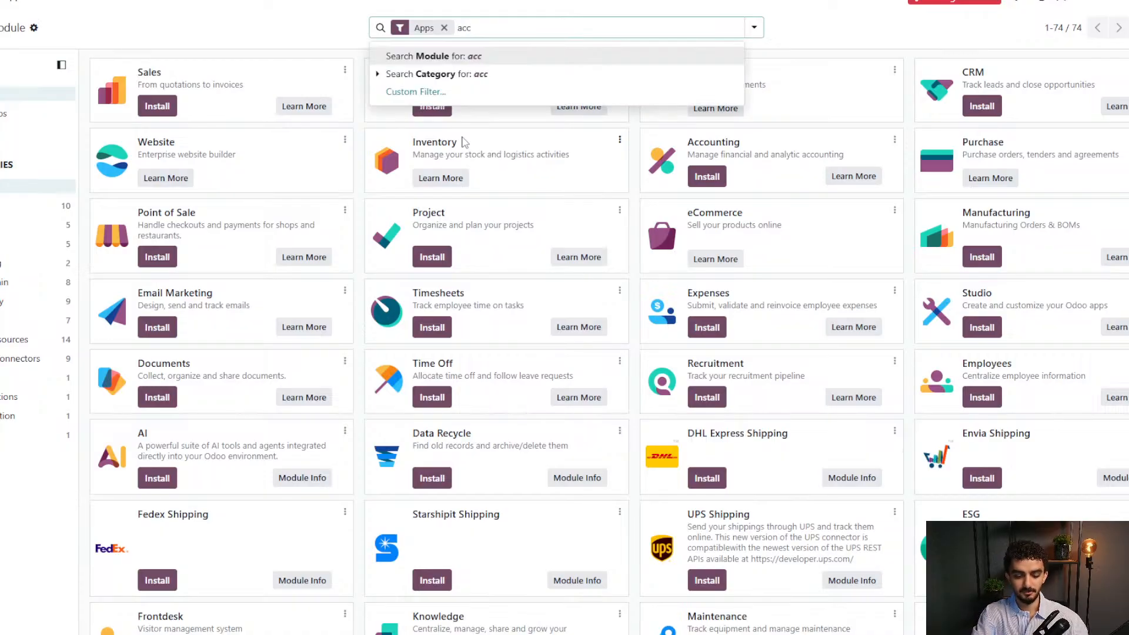
pyautogui.write('ounting')
pyautogui.press('Return')
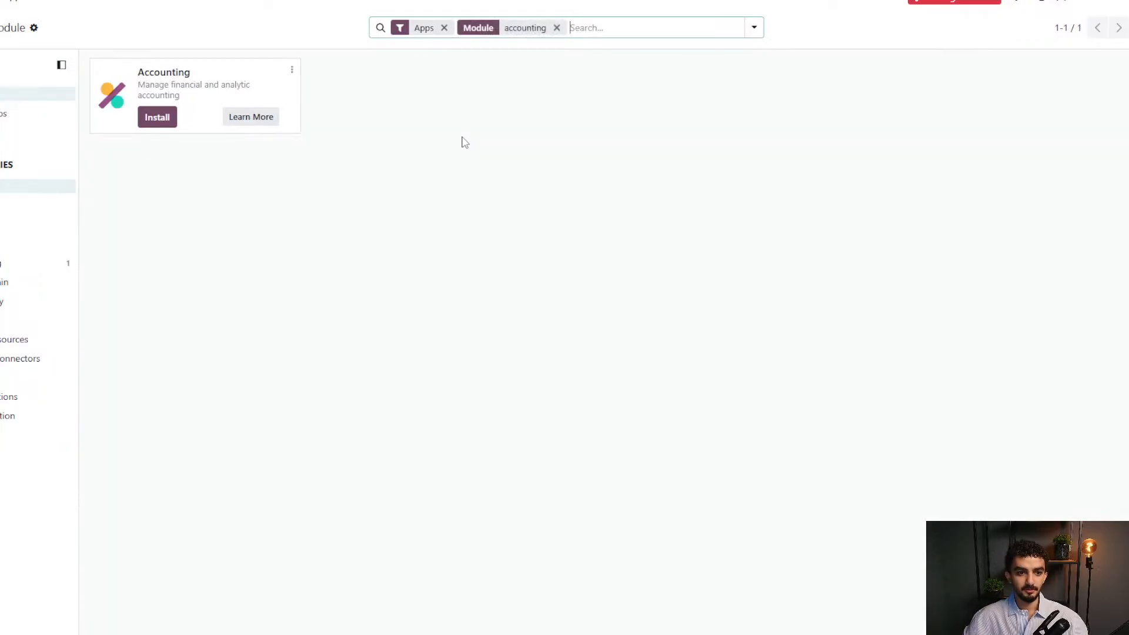
pyautogui.click(162, 117)
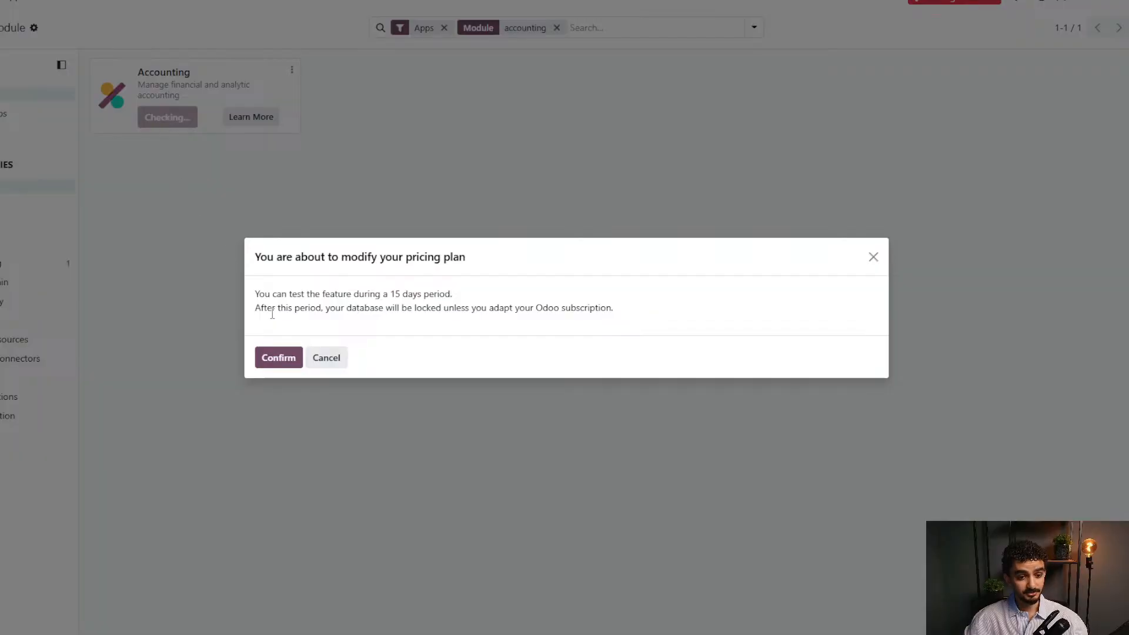
pyautogui.click(279, 357)
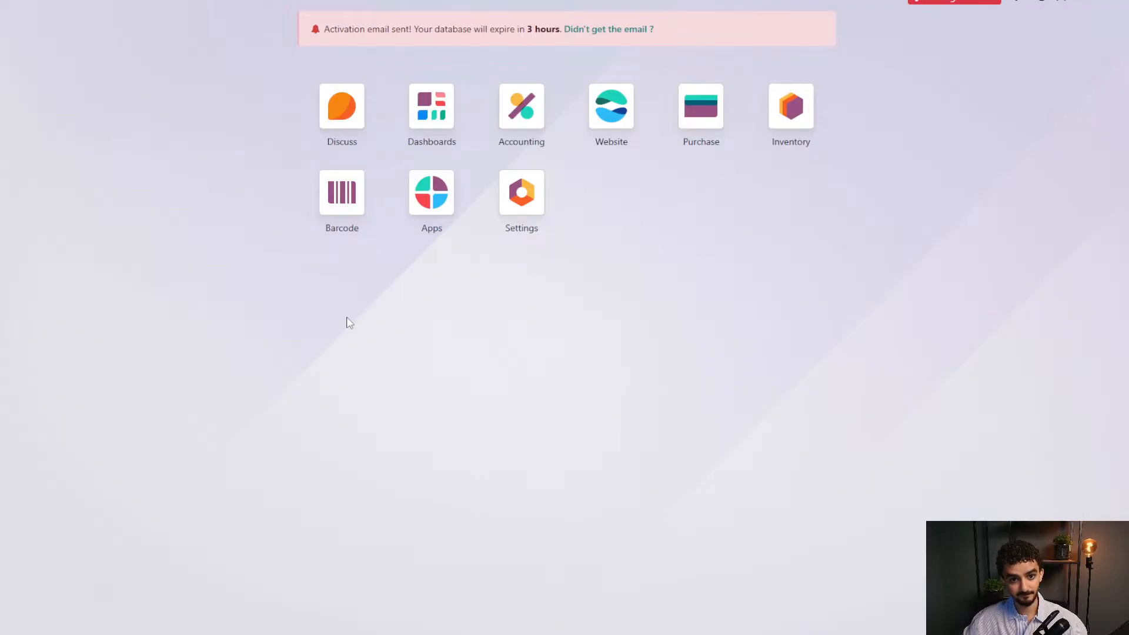
# In Accounting, open bank payment PBNK1/2025/00001 and the bill it paid.
pyautogui.click(522, 112)
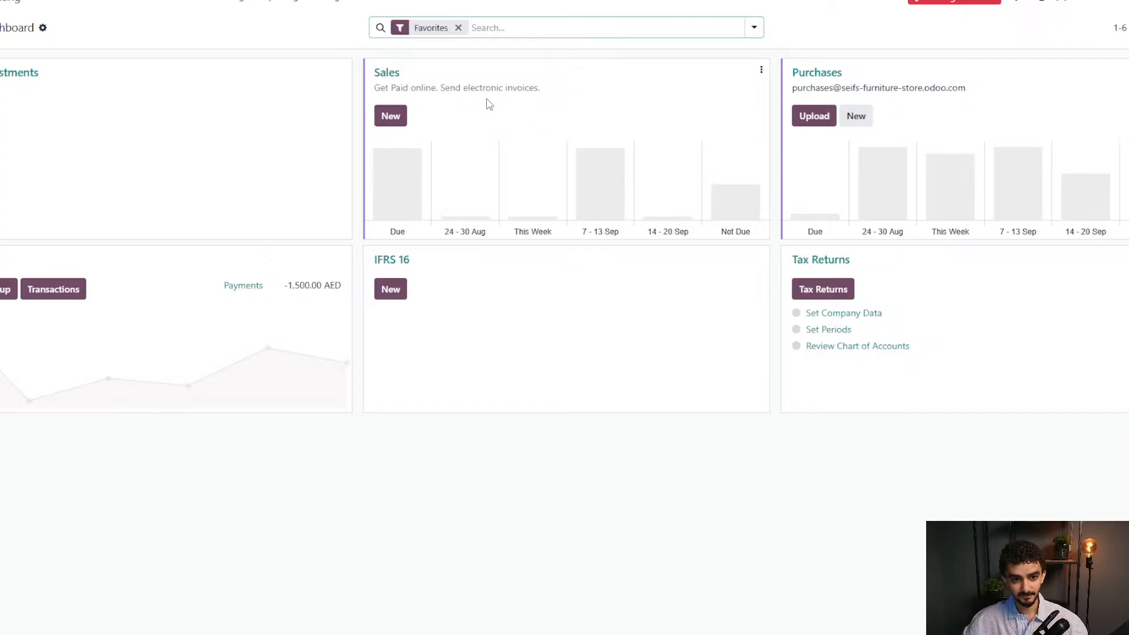
pyautogui.click(316, 33)
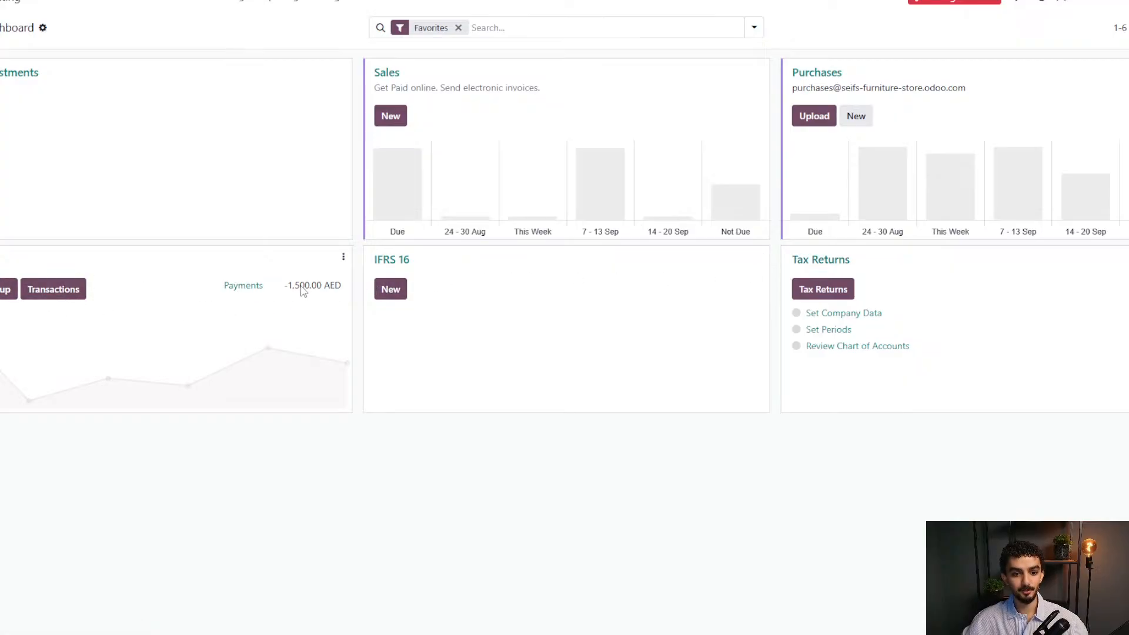
pyautogui.click(251, 290)
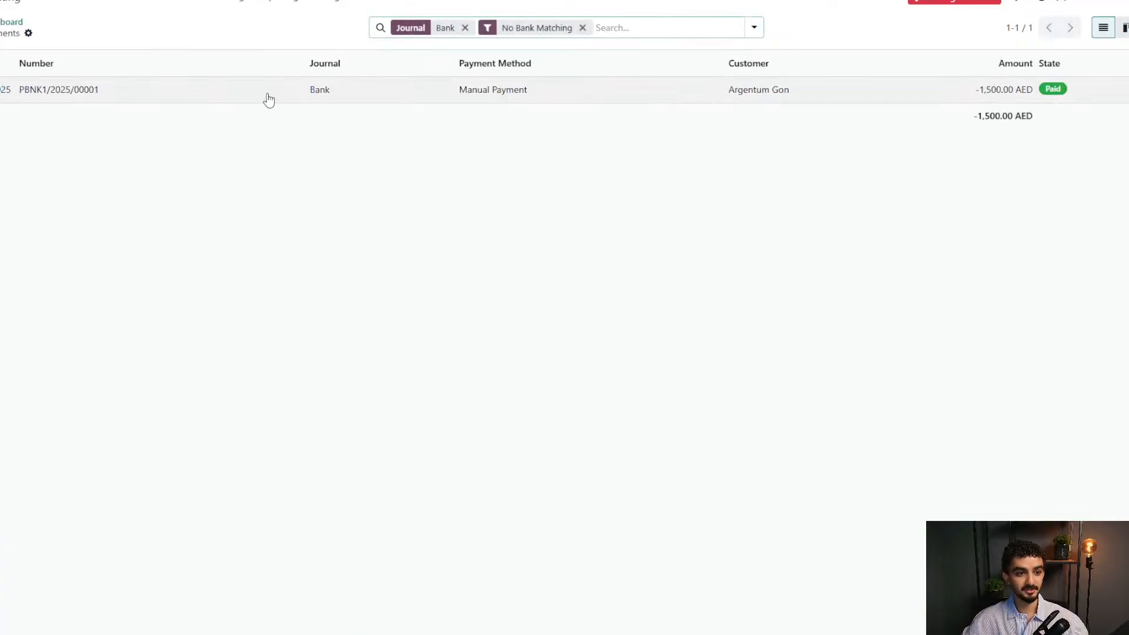
pyautogui.click(88, 95)
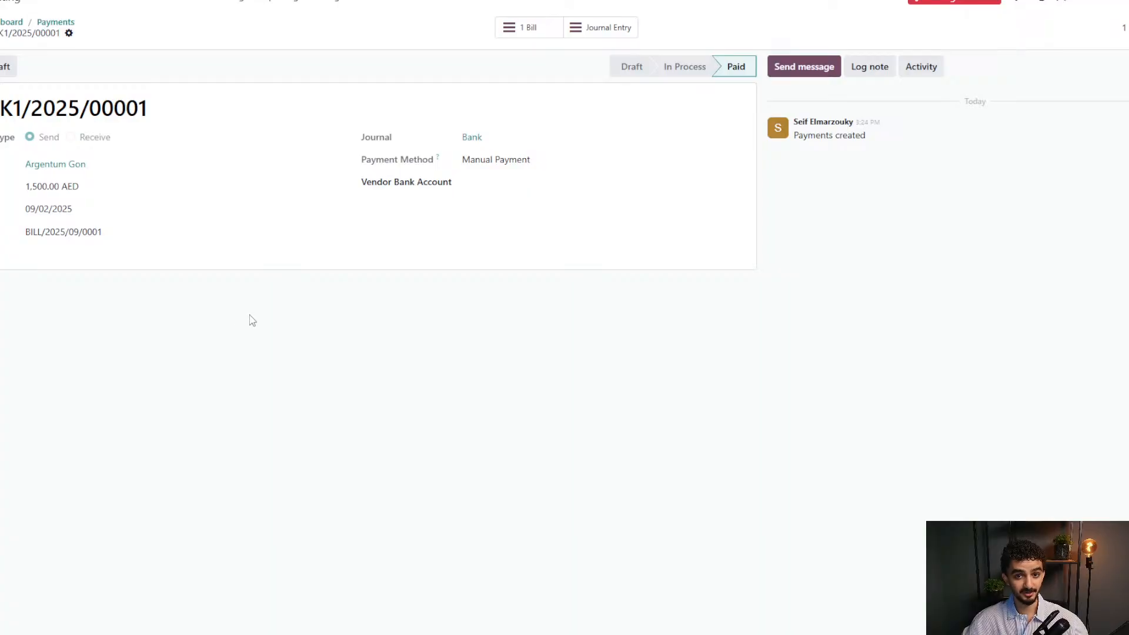
pyautogui.click(516, 38)
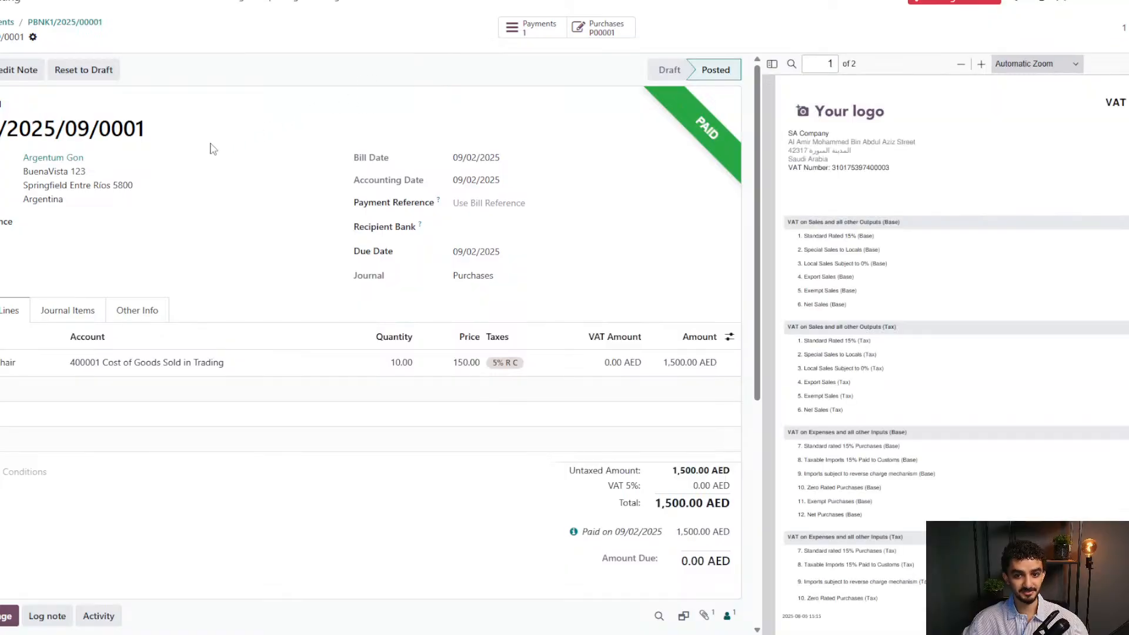
# Return through the payments list to the Accounting dashboard and show the Customers menu.
pyautogui.click(48, 23)
pyautogui.click(53, 22)
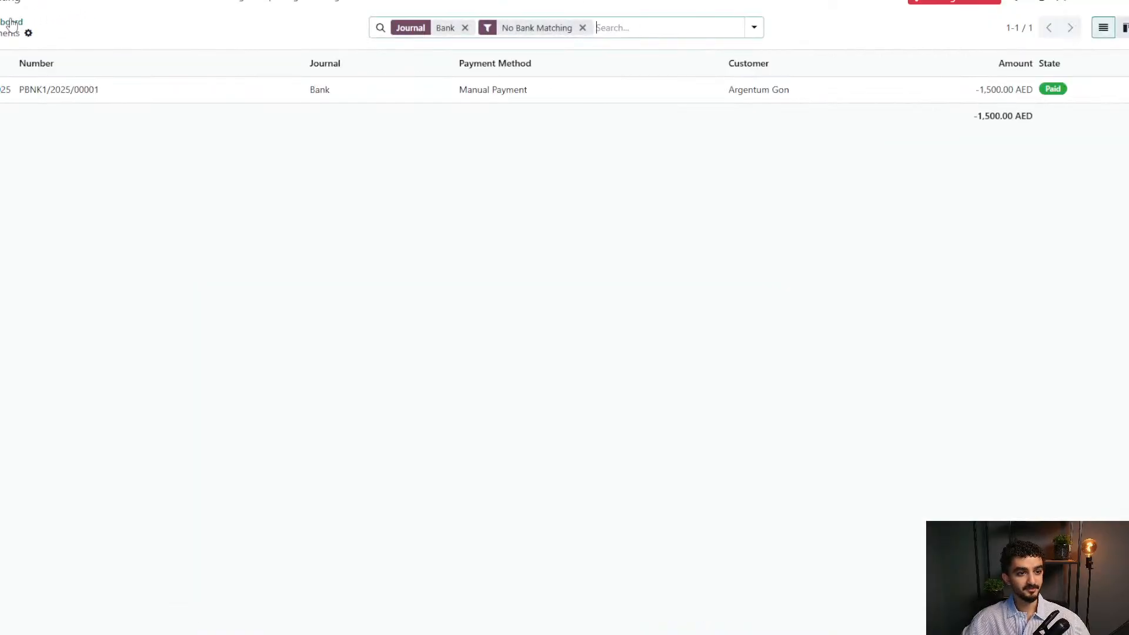
pyautogui.click(13, 22)
pyautogui.rightClick(145, 24)
pyautogui.click(133, 24)
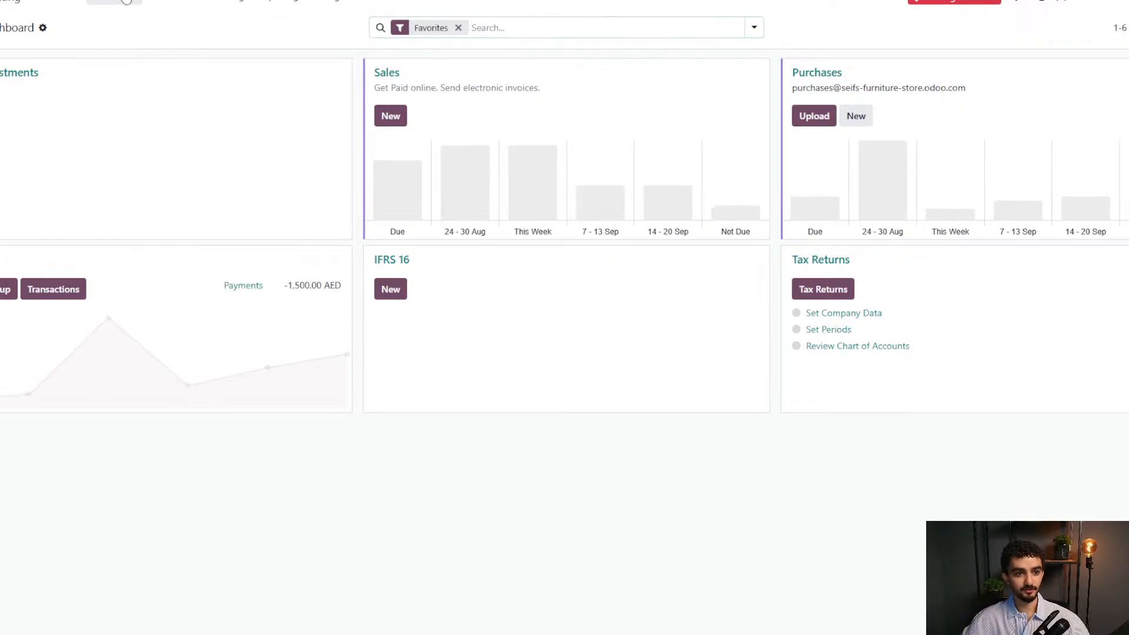
pyautogui.click(125, 7)
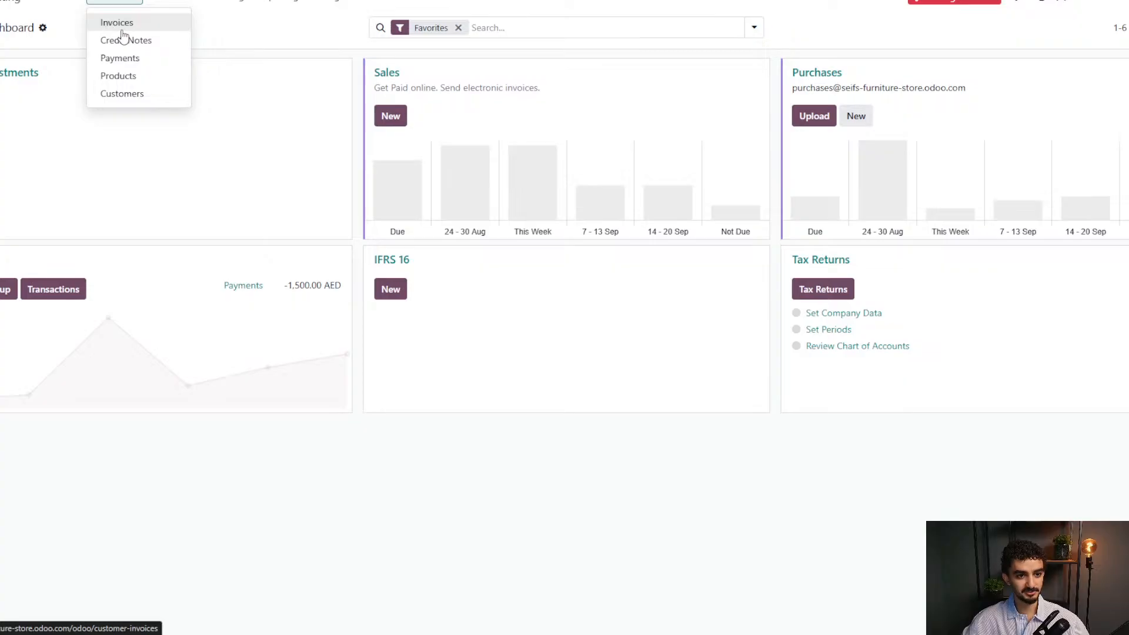
pyautogui.click(134, 101)
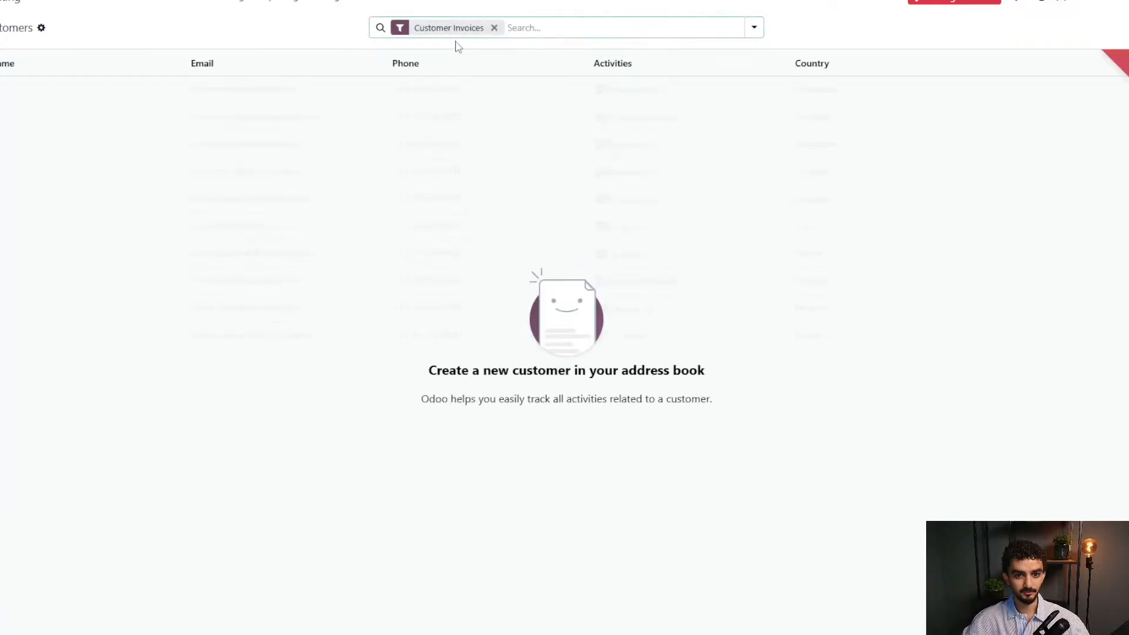
pyautogui.click(493, 28)
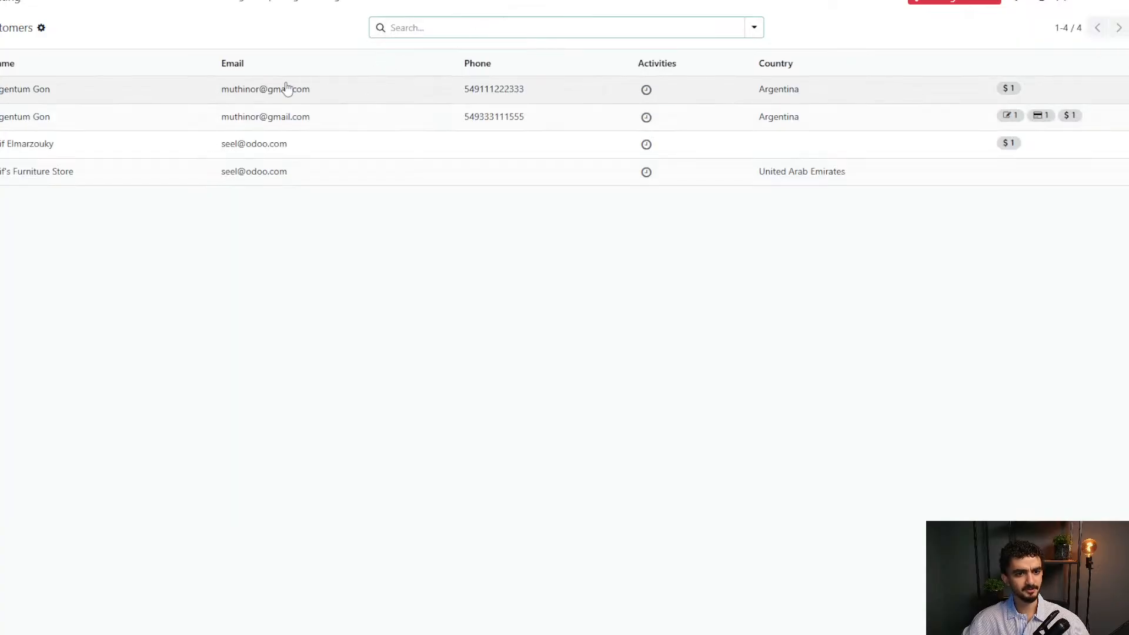
pyautogui.click(344, 86)
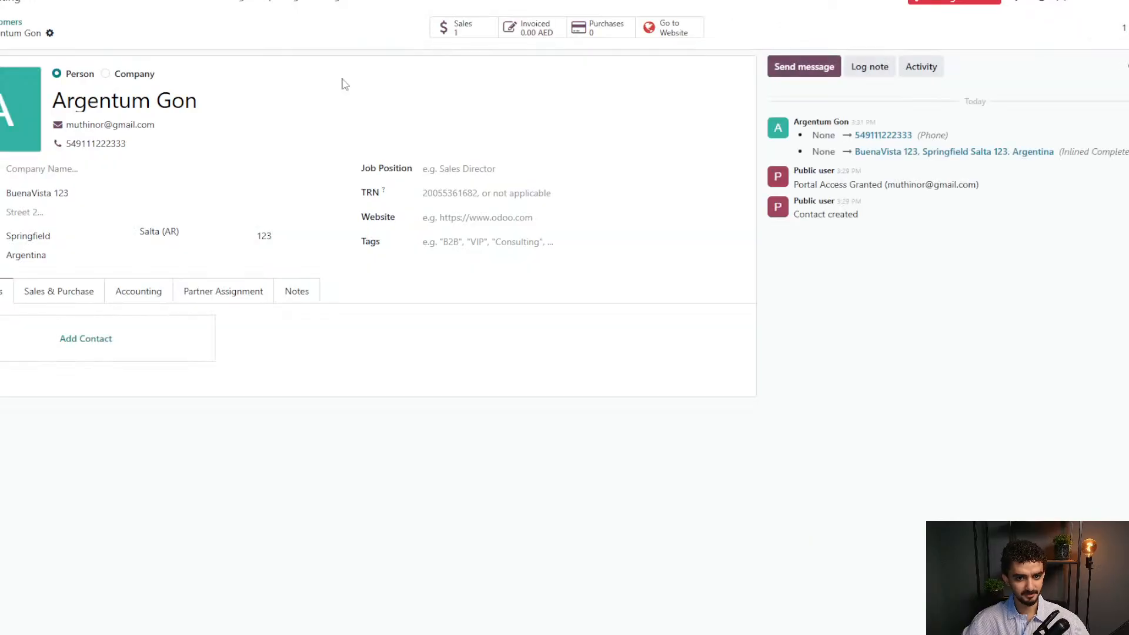
pyautogui.click(445, 28)
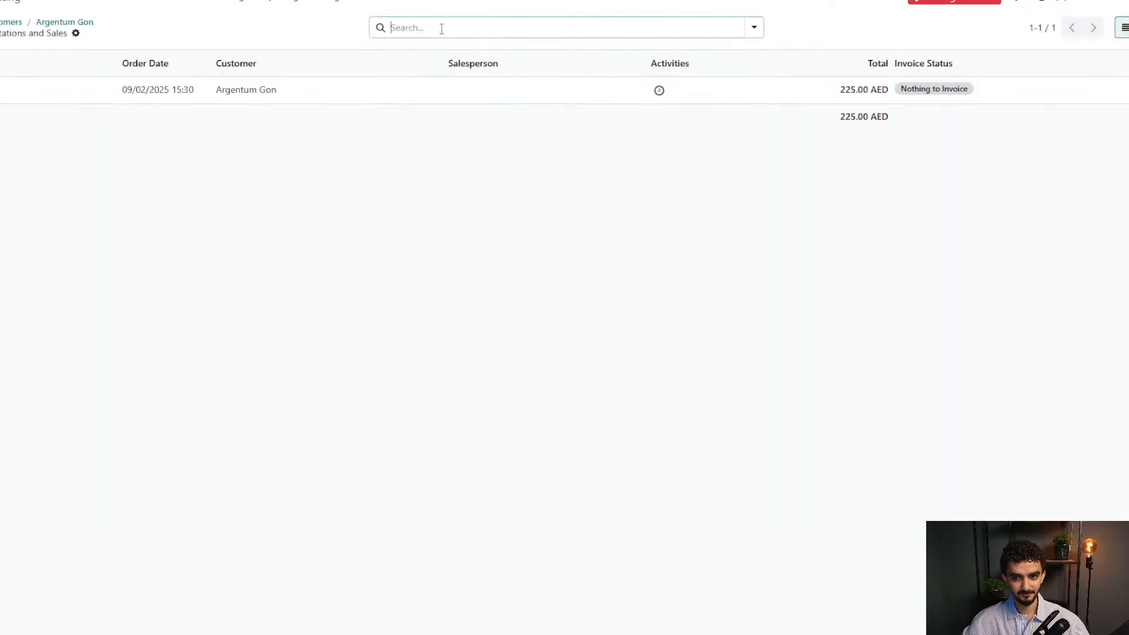
pyautogui.click(372, 94)
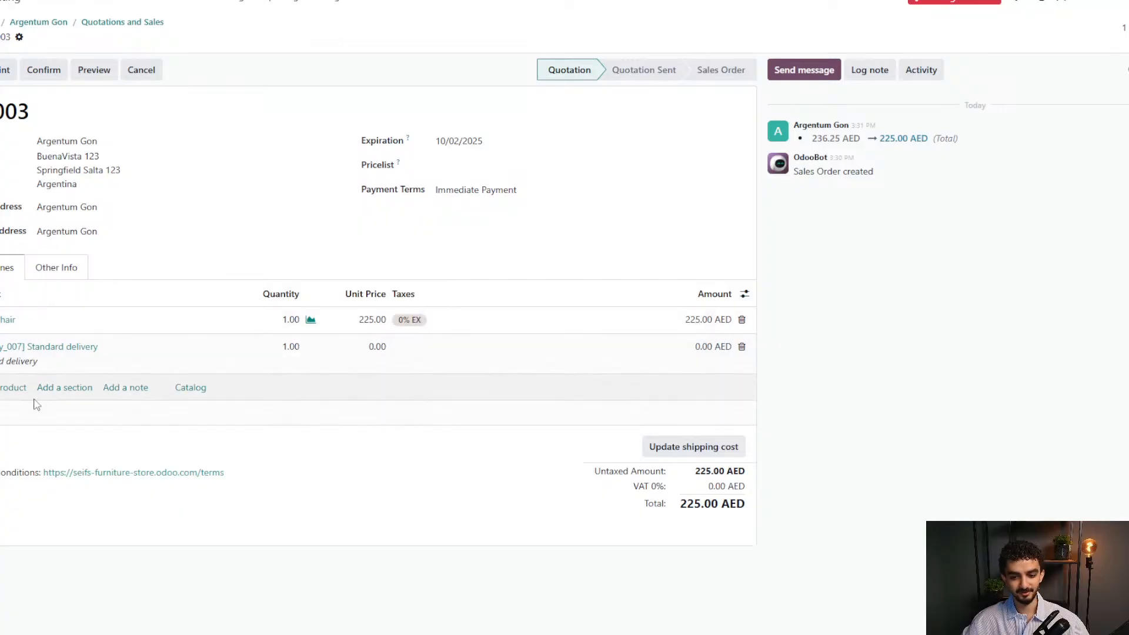
pyautogui.click(125, 23)
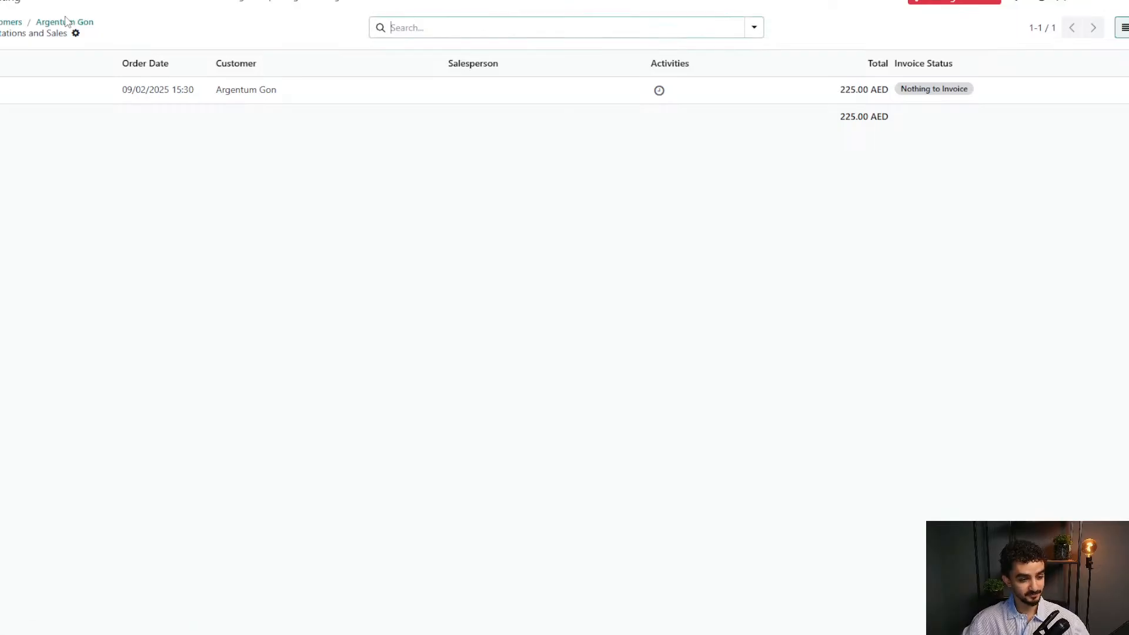
pyautogui.click(66, 23)
# Go to the Accounting dashboard and open the Profit and Loss report from Reporting.
pyautogui.click(121, 1)
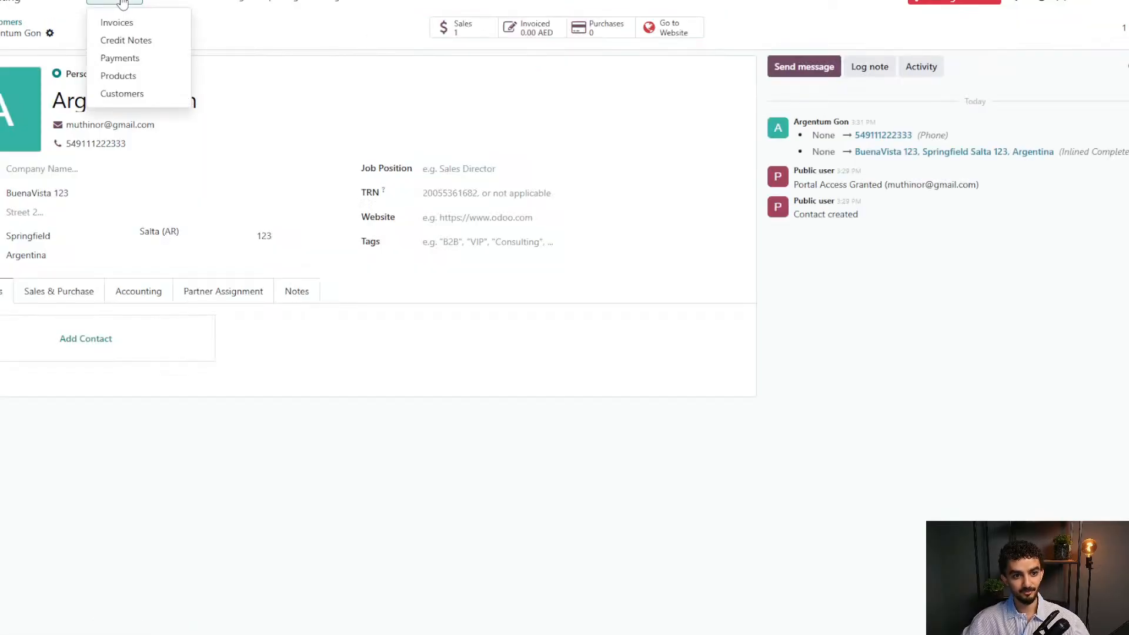
pyautogui.moveTo(167, 1)
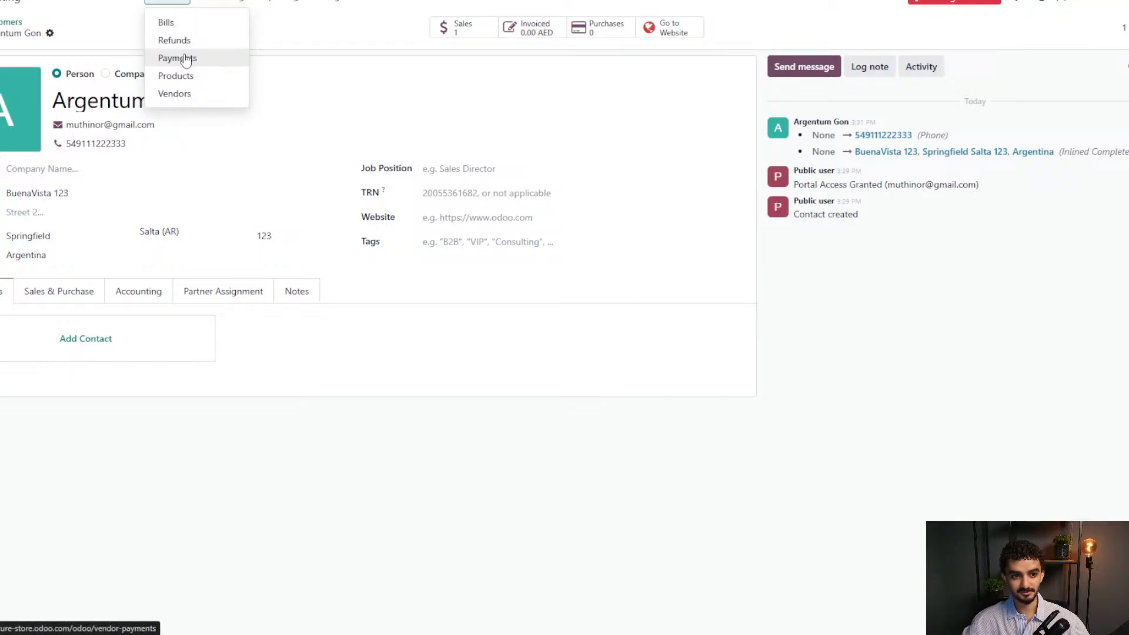
pyautogui.click(29, 6)
pyautogui.click(236, 5)
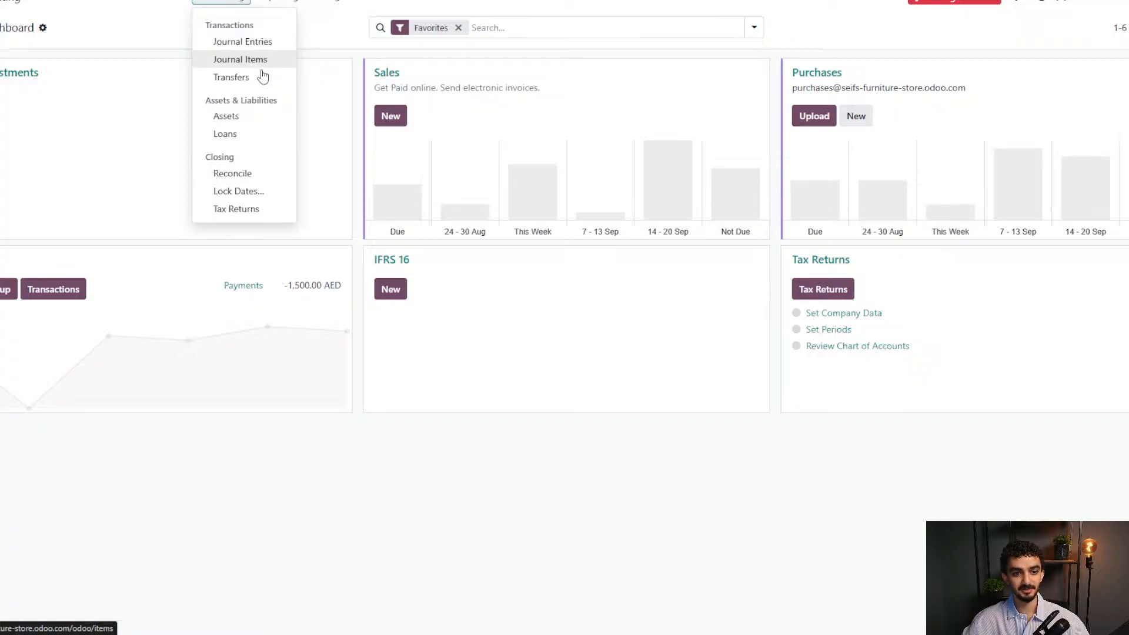
pyautogui.moveTo(264, 5)
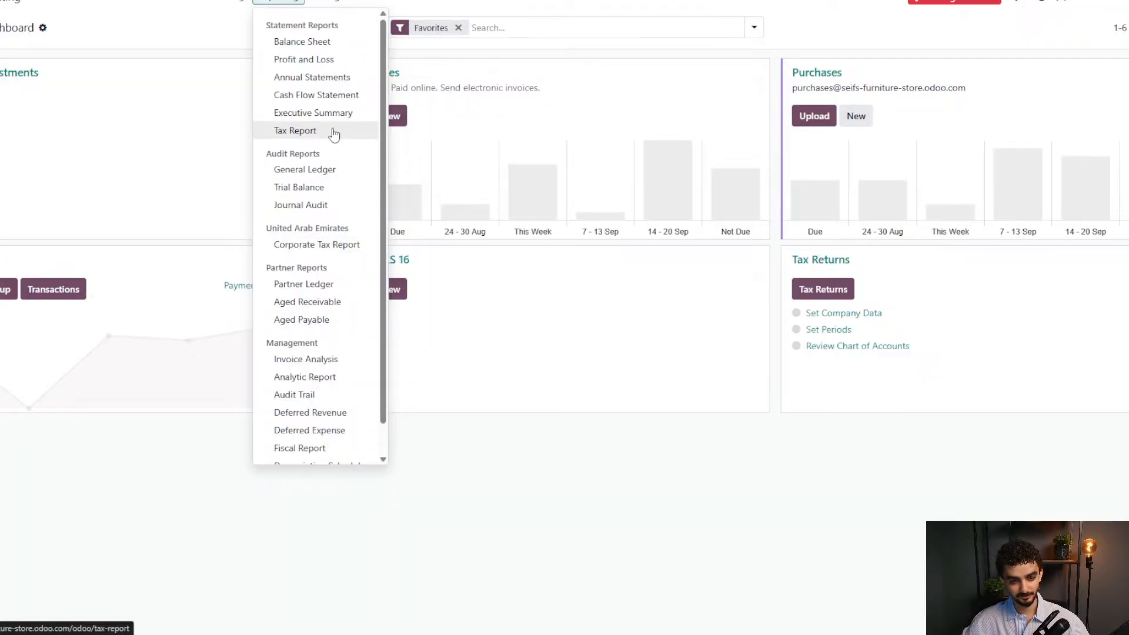
pyautogui.click(306, 59)
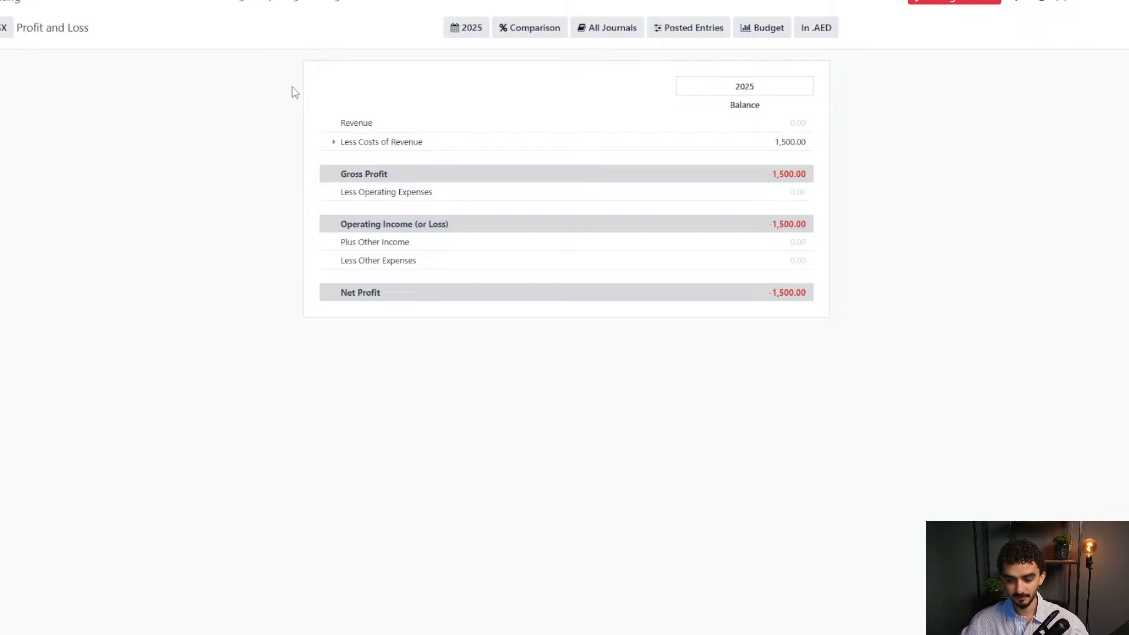
pyautogui.click(238, 6)
pyautogui.click(267, 5)
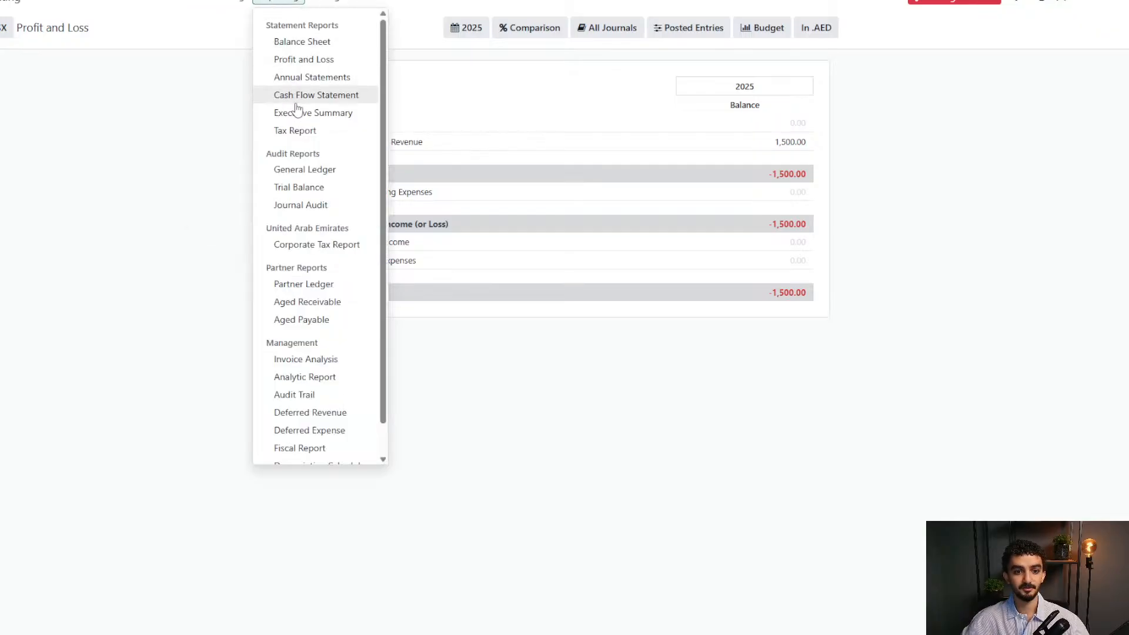
pyautogui.click(295, 129)
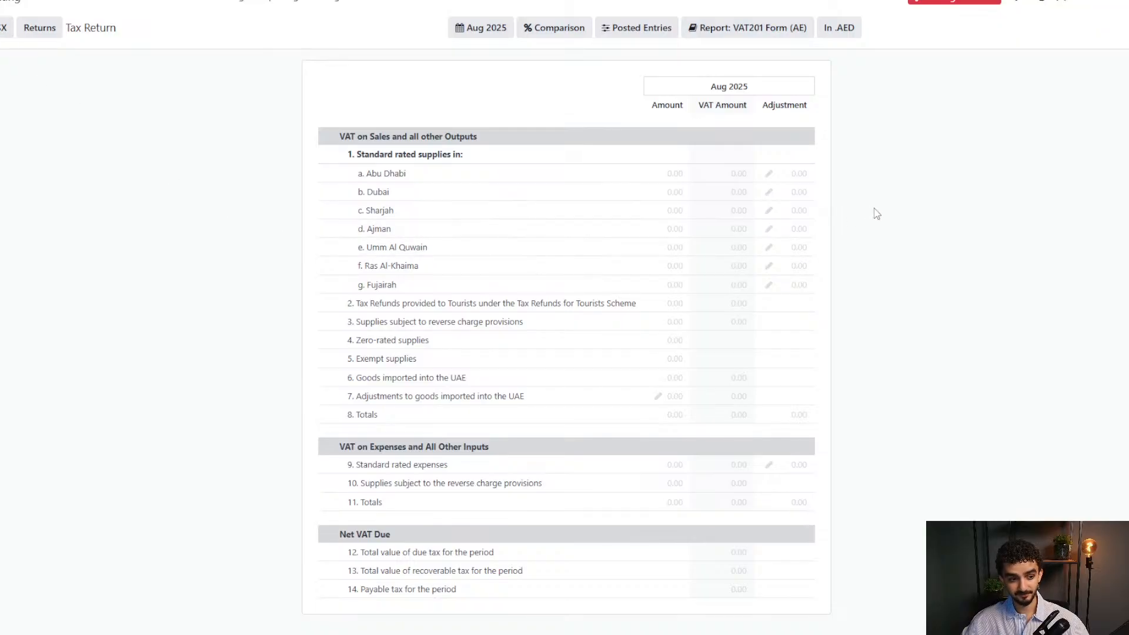
pyautogui.click(268, 6)
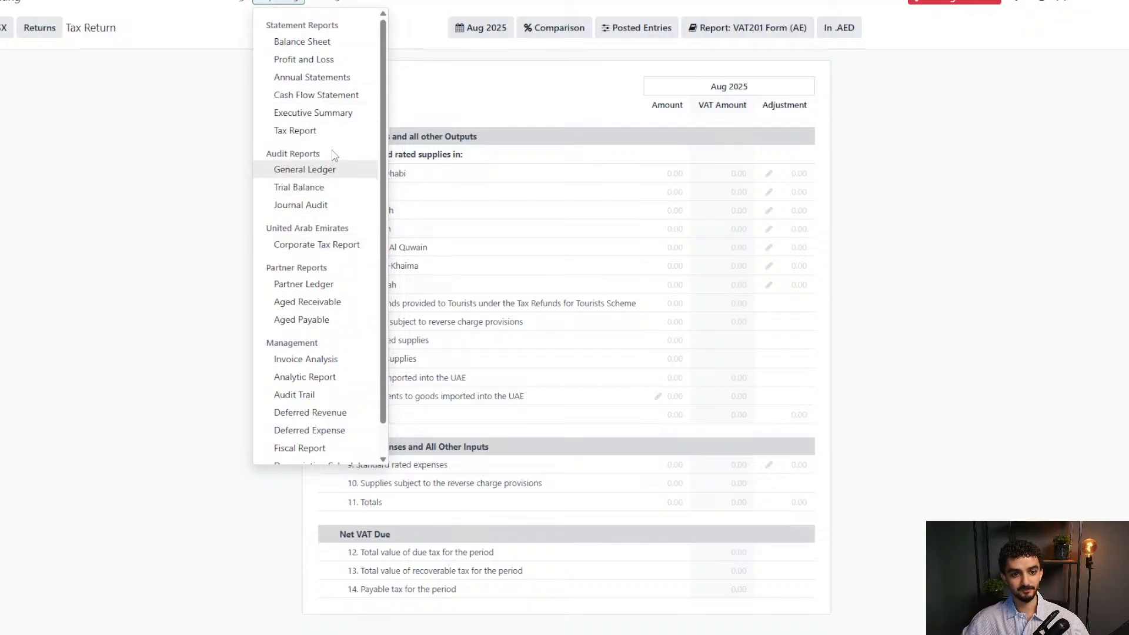
pyautogui.click(323, 59)
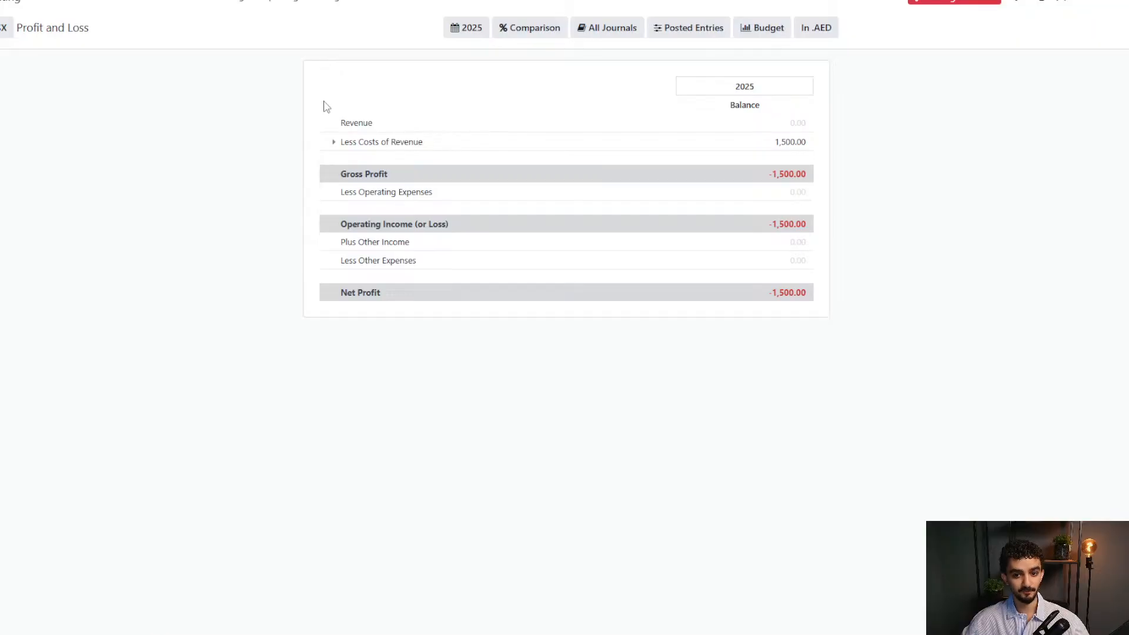
# Trace the 1,500.00 Cost of Goods Sold via account 400001's ledger to the Office Chair bill, then return.
pyautogui.click(335, 144)
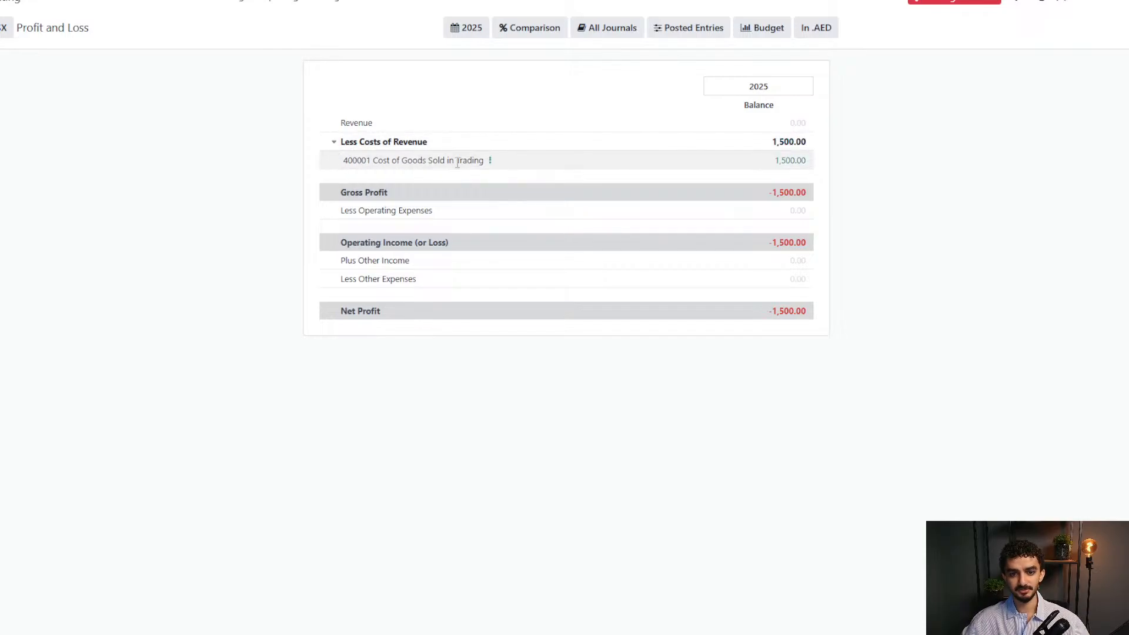
pyautogui.click(490, 162)
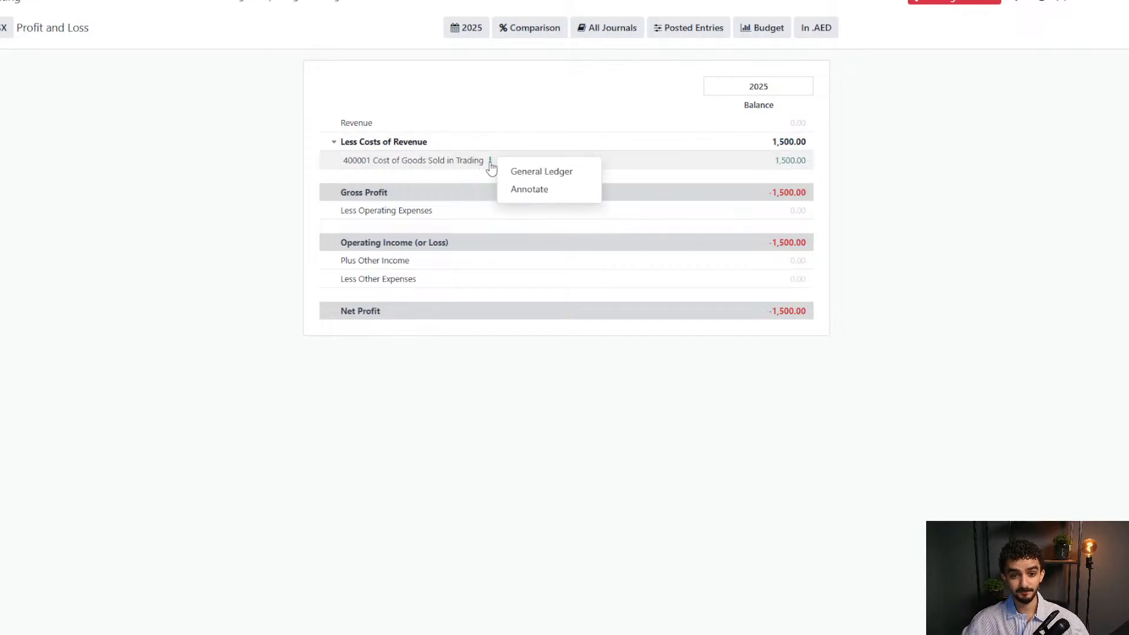
pyautogui.click(517, 170)
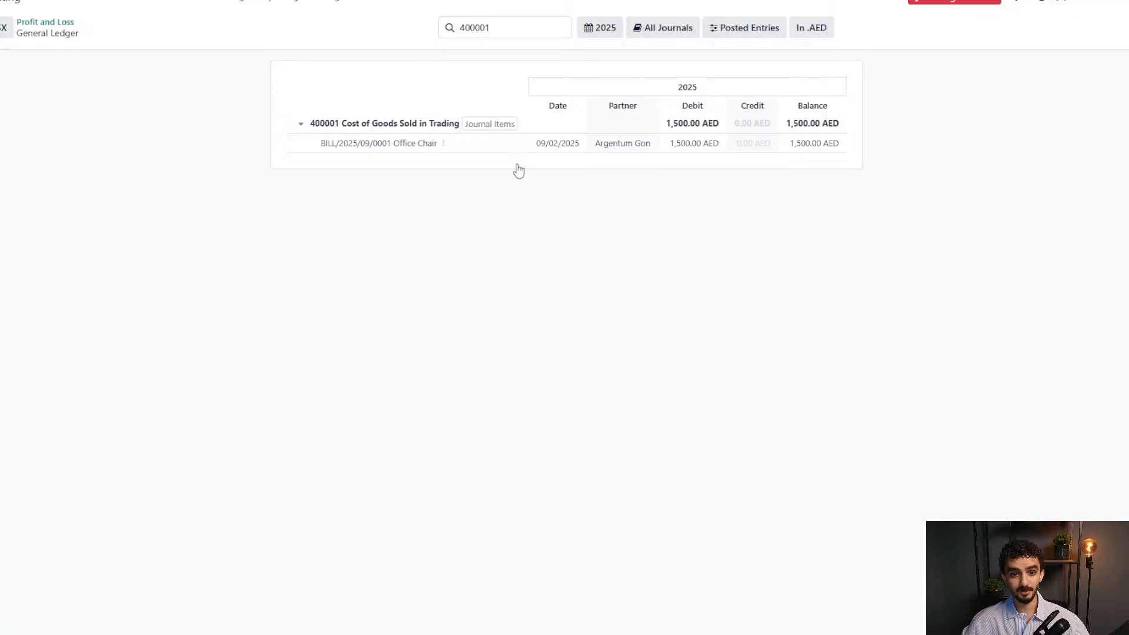
pyautogui.click(495, 125)
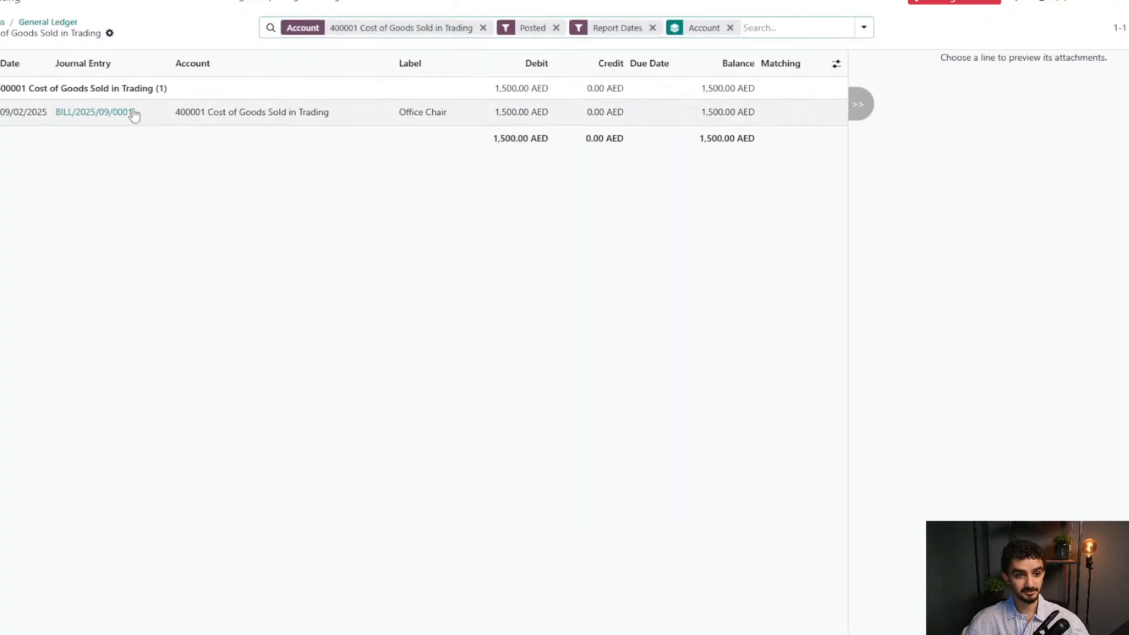
pyautogui.click(83, 113)
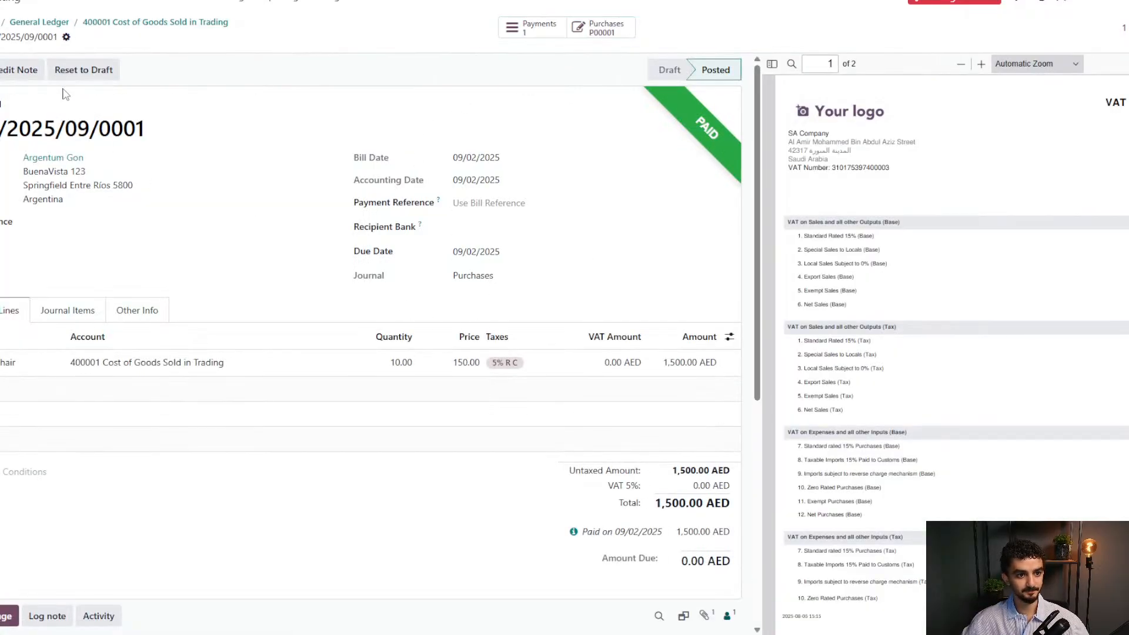
pyautogui.click(103, 22)
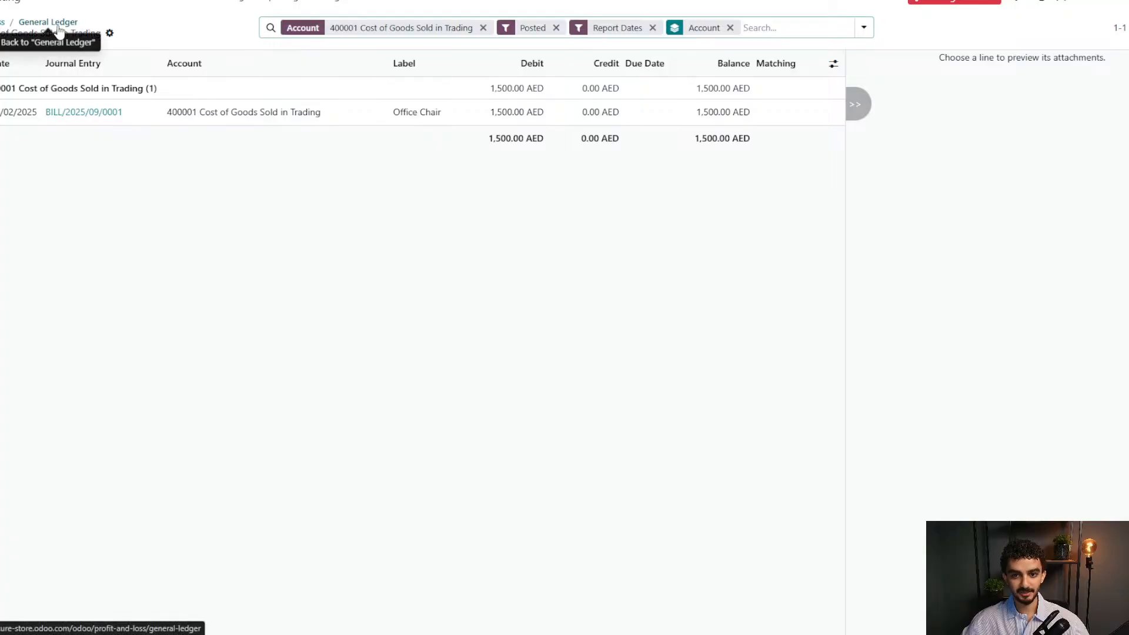
pyautogui.click(59, 25)
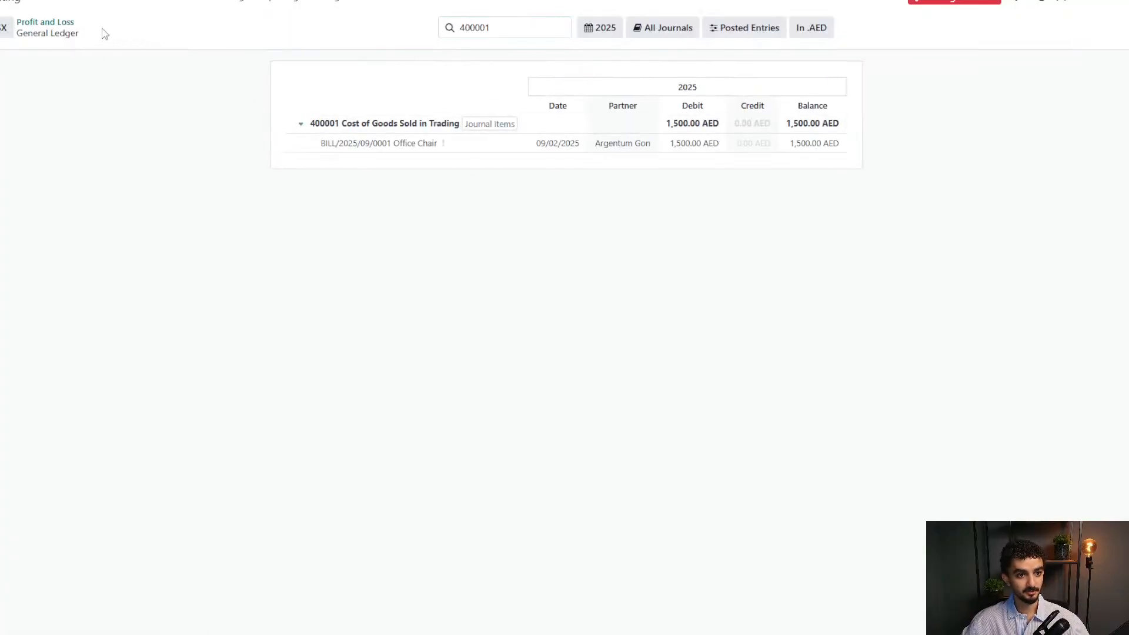
pyautogui.click(47, 28)
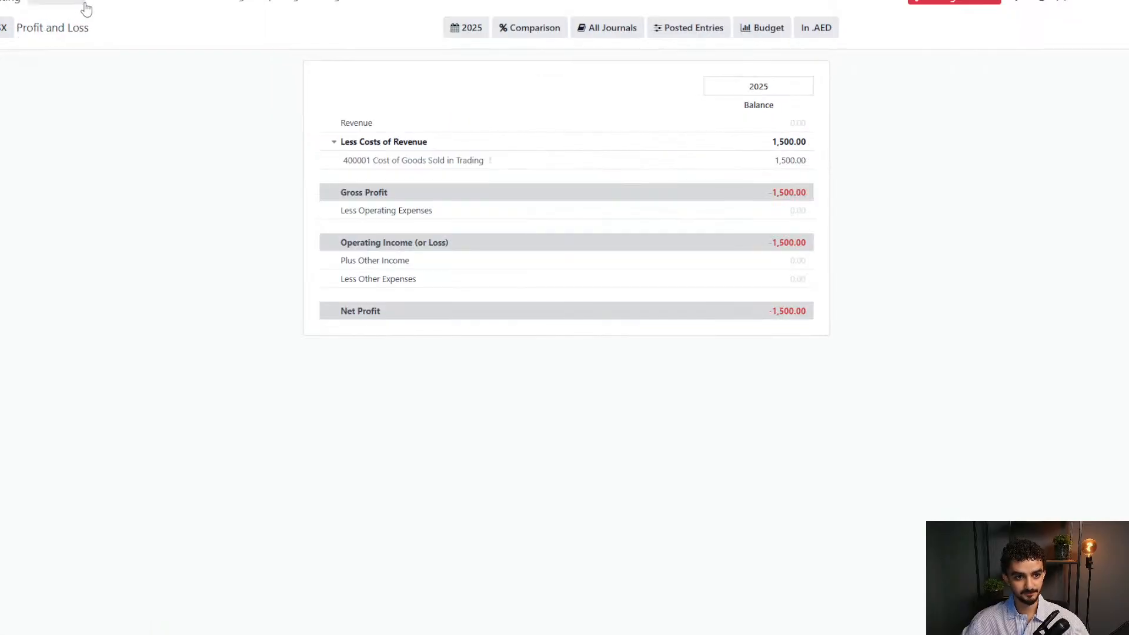
# List all customers without the Customer Invoices filter, open the Argentinian customer, and view Sales & Purchase.
pyautogui.click(56, 1)
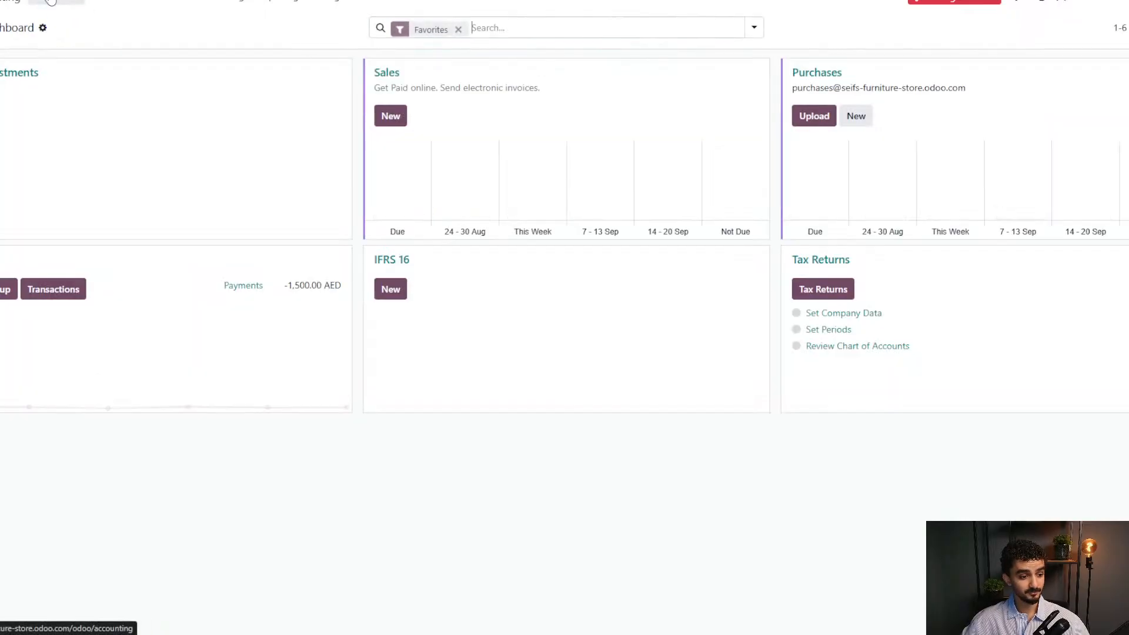
pyautogui.click(140, 9)
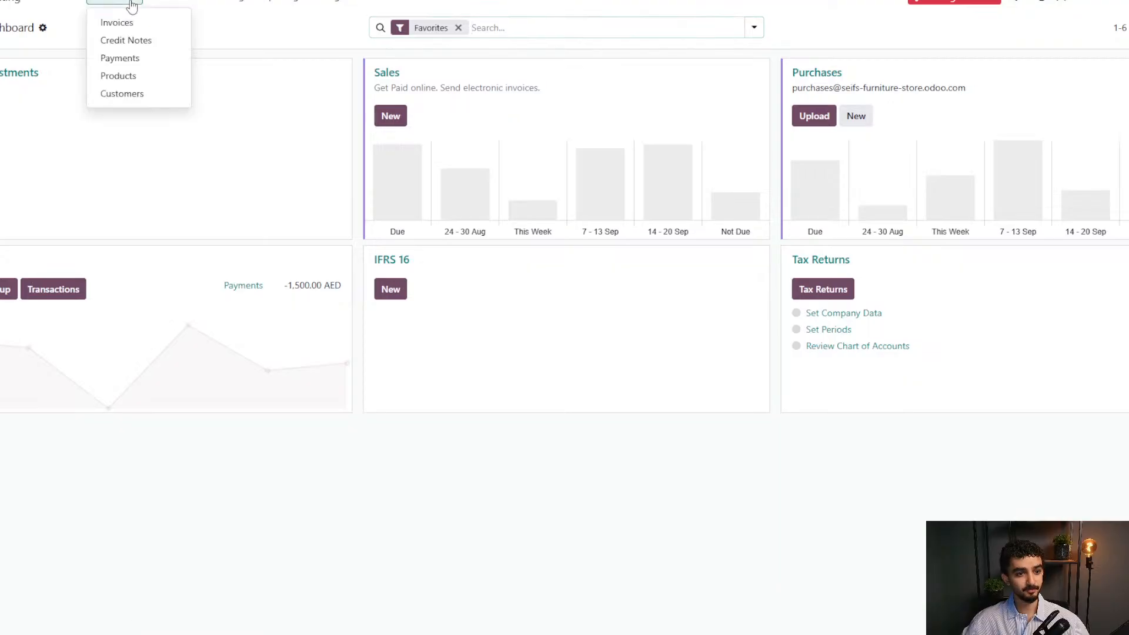
pyautogui.click(143, 92)
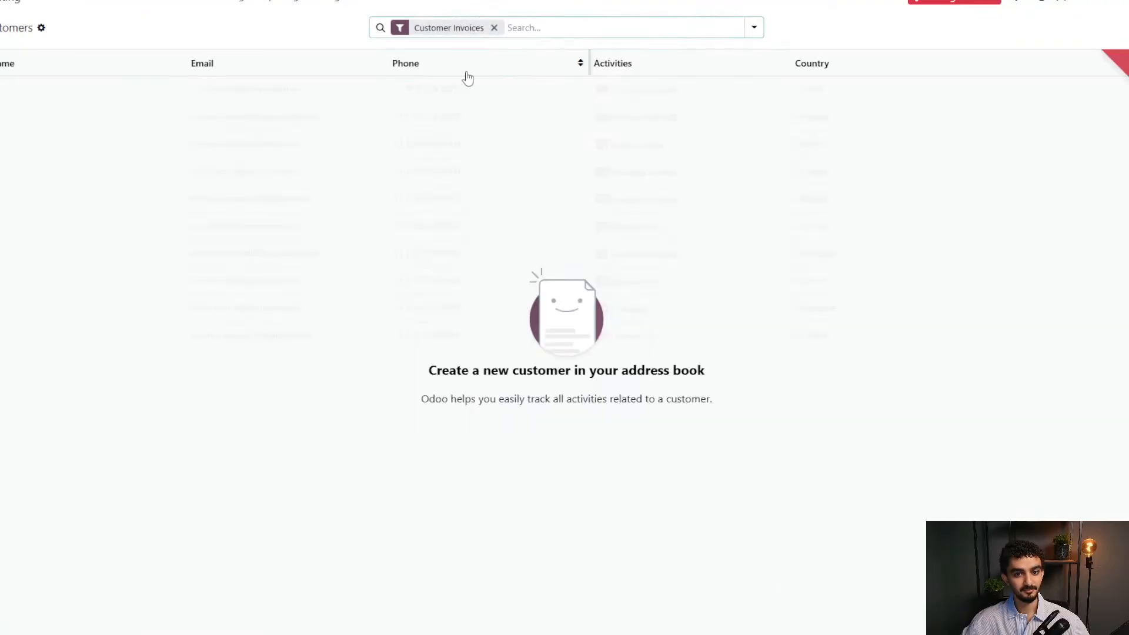
pyautogui.click(494, 28)
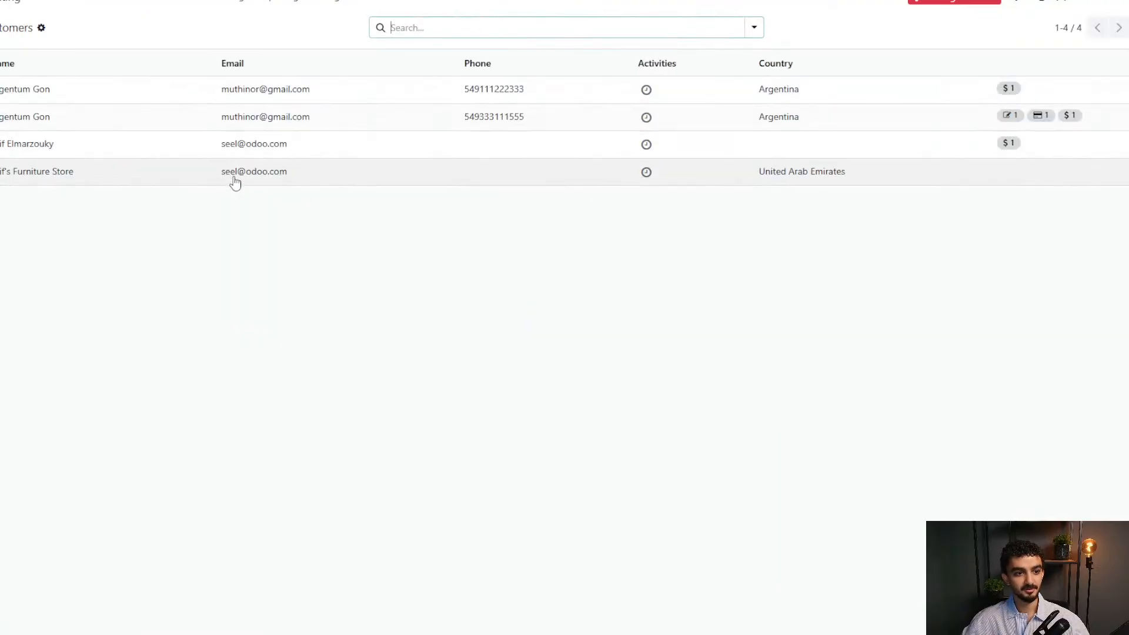
pyautogui.click(105, 99)
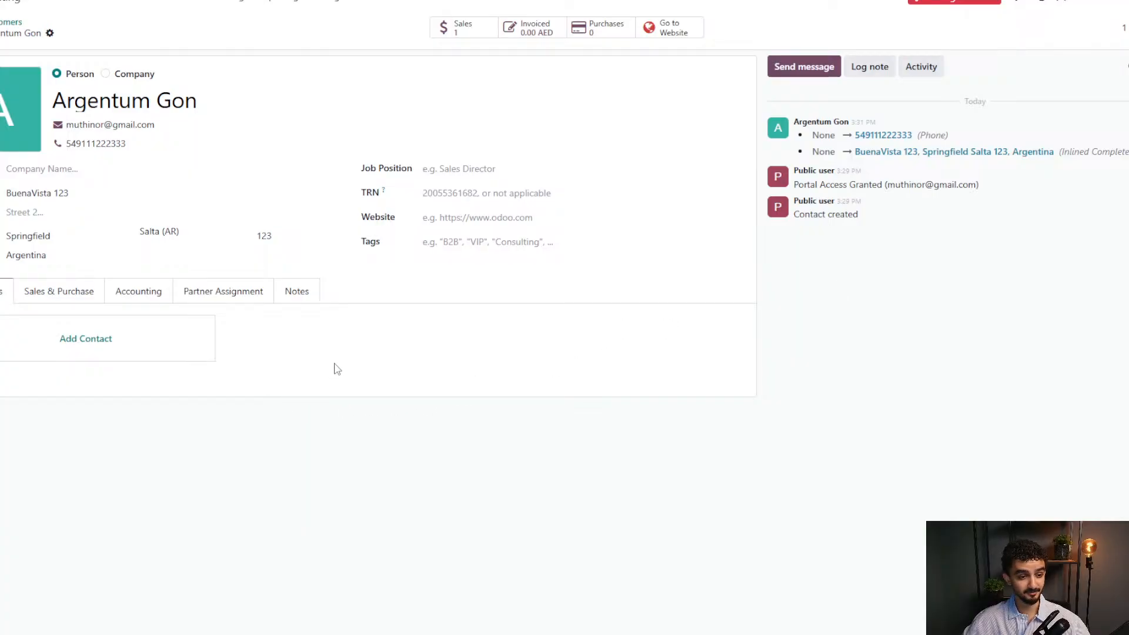
pyautogui.click(70, 299)
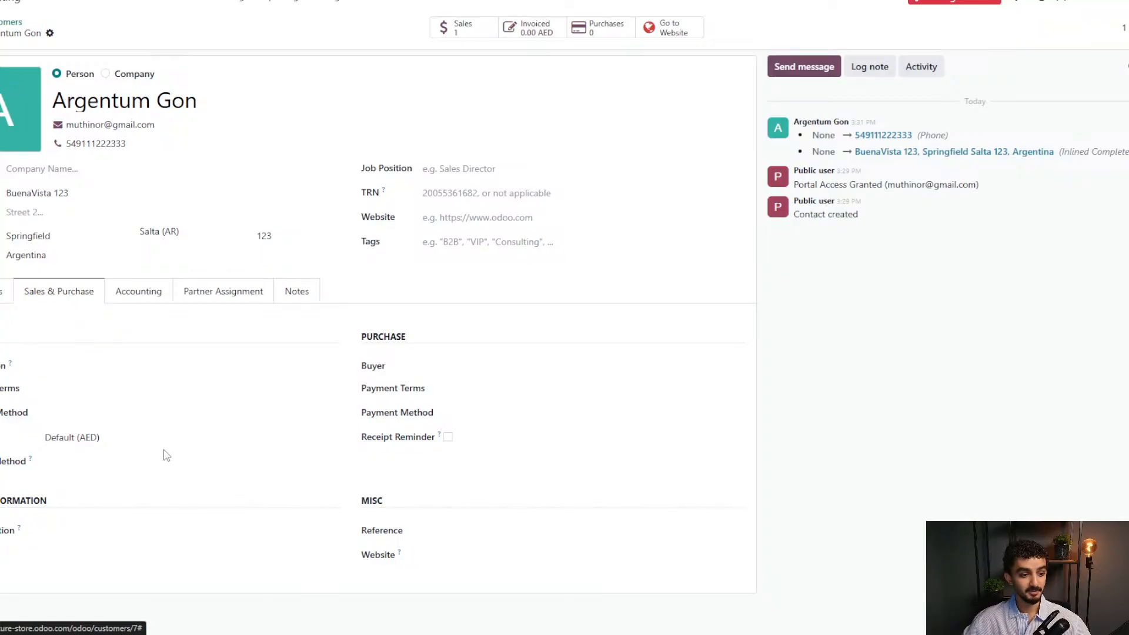
# Create a new pricelist 'Argentum Special Price' from the customer's Pricelist field.
pyautogui.click(146, 435)
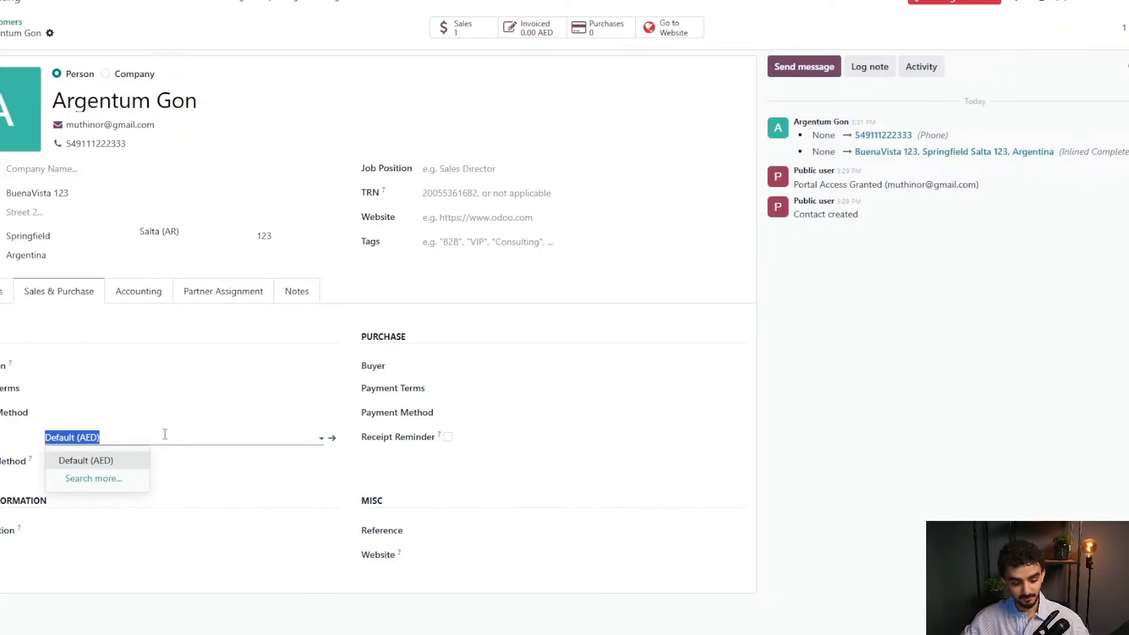
pyautogui.write('Arg')
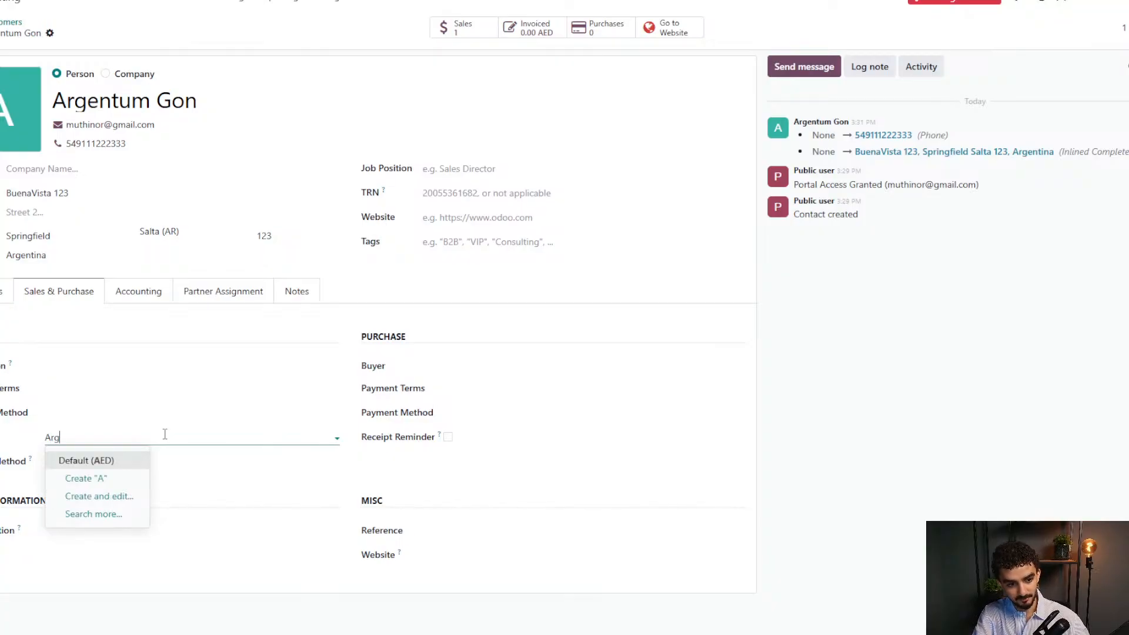
pyautogui.write('entum ')
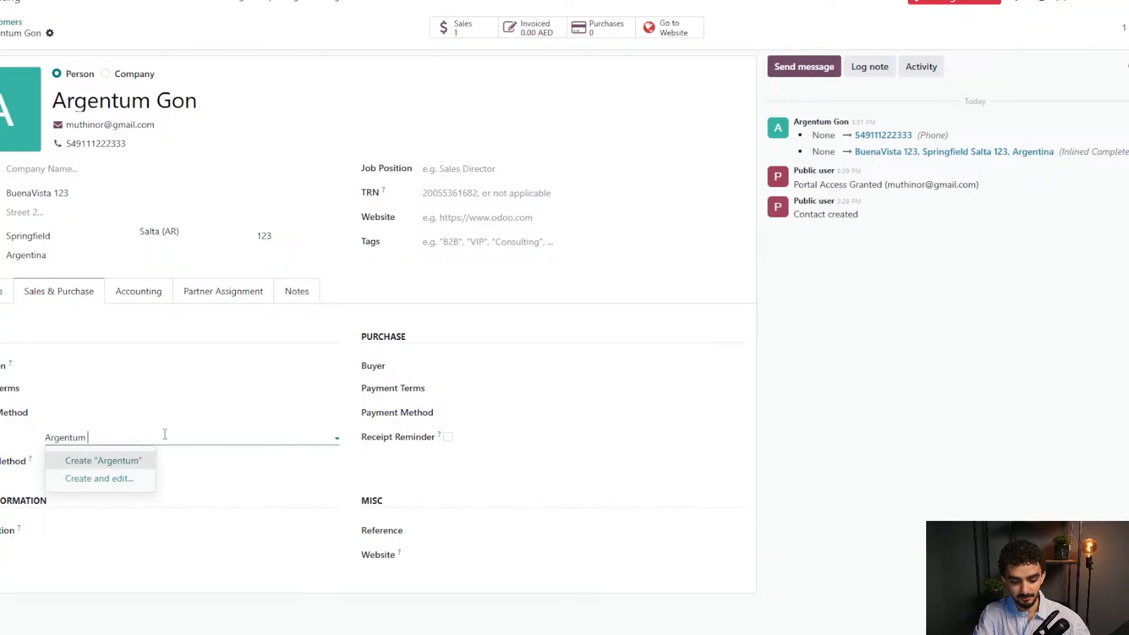
pyautogui.write('Special Price')
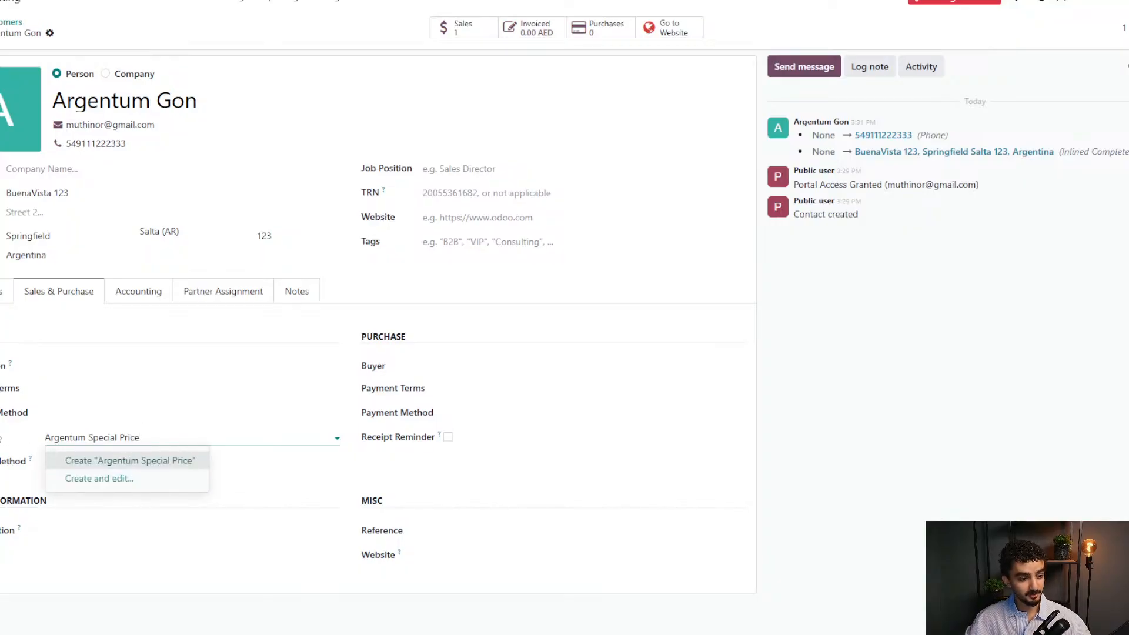
pyautogui.click(76, 478)
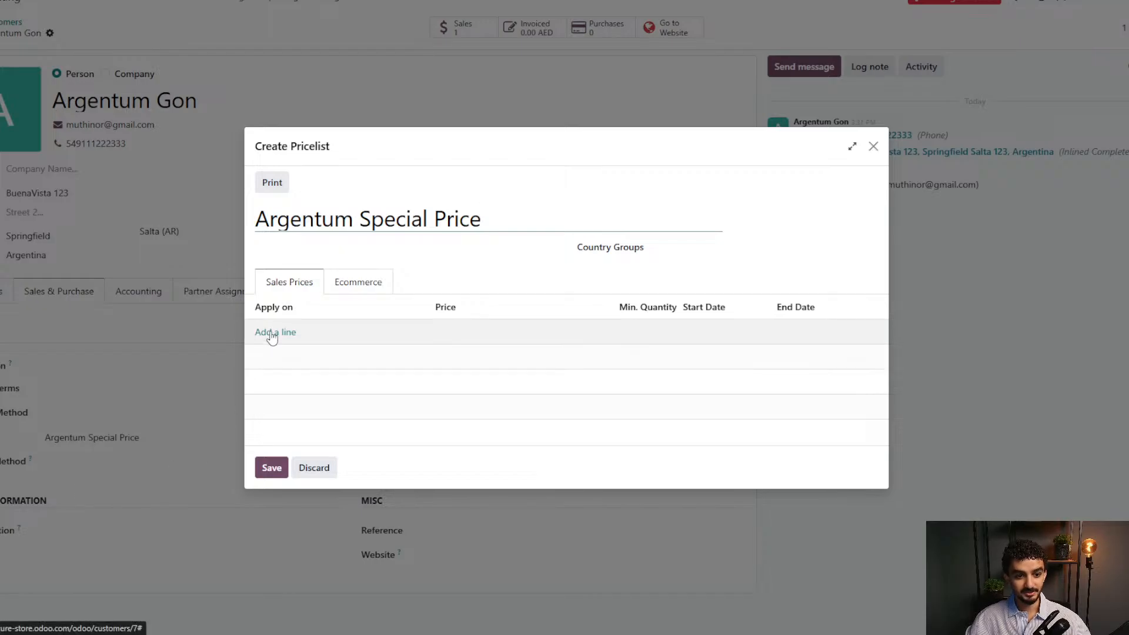
# Add an All Products rule with a fixed price of 10.00 and save the pricelist.
pyautogui.click(271, 333)
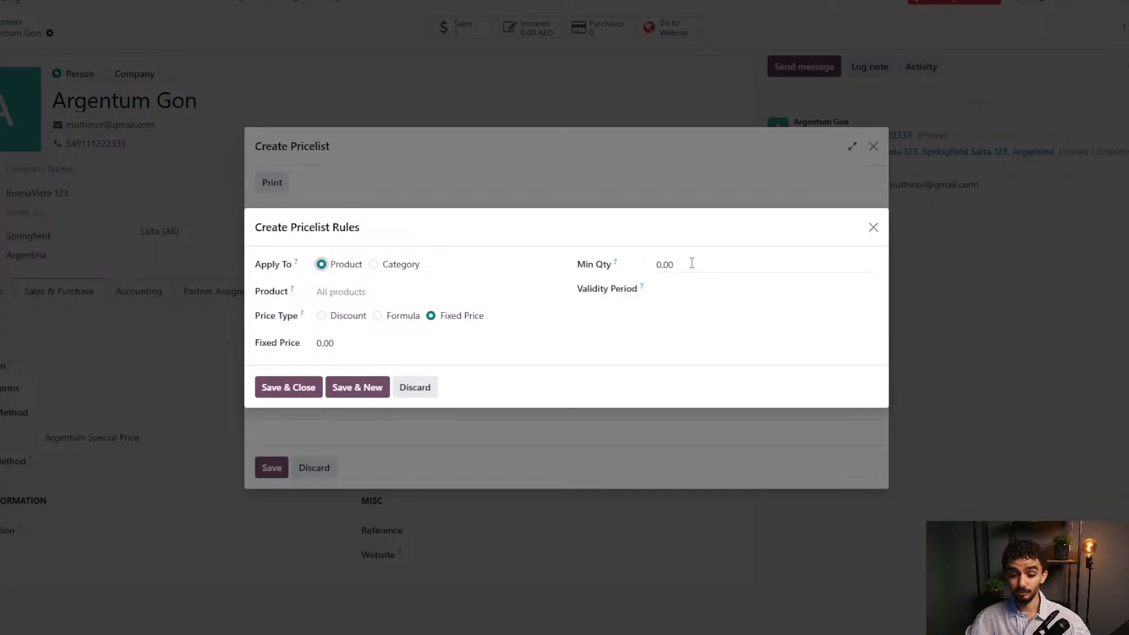
pyautogui.click(321, 316)
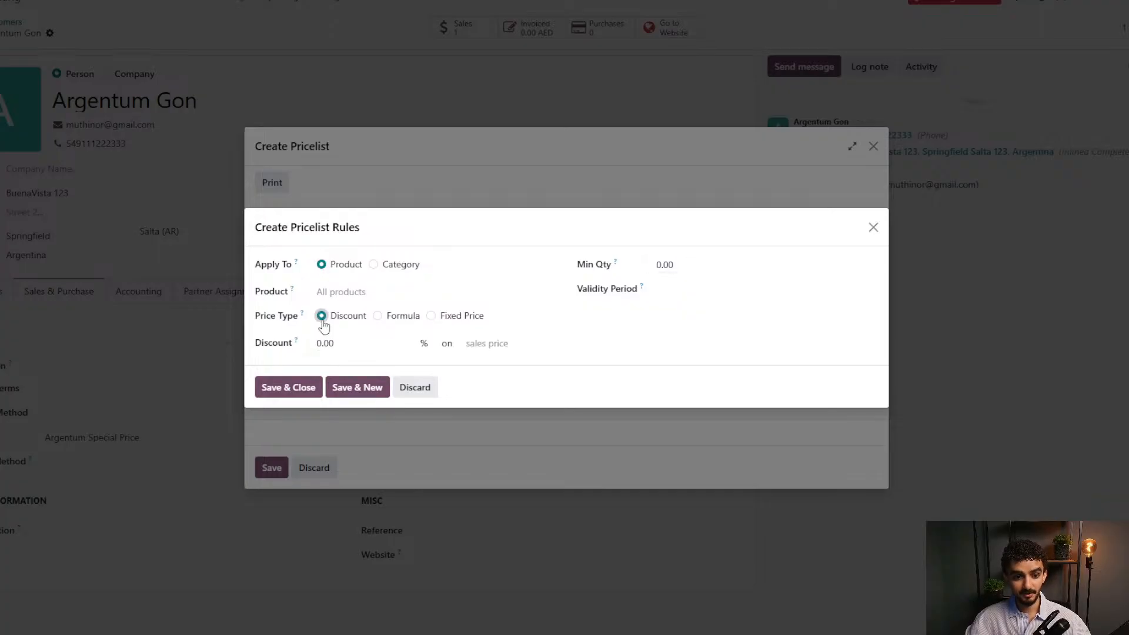
pyautogui.click(431, 315)
pyautogui.click(359, 346)
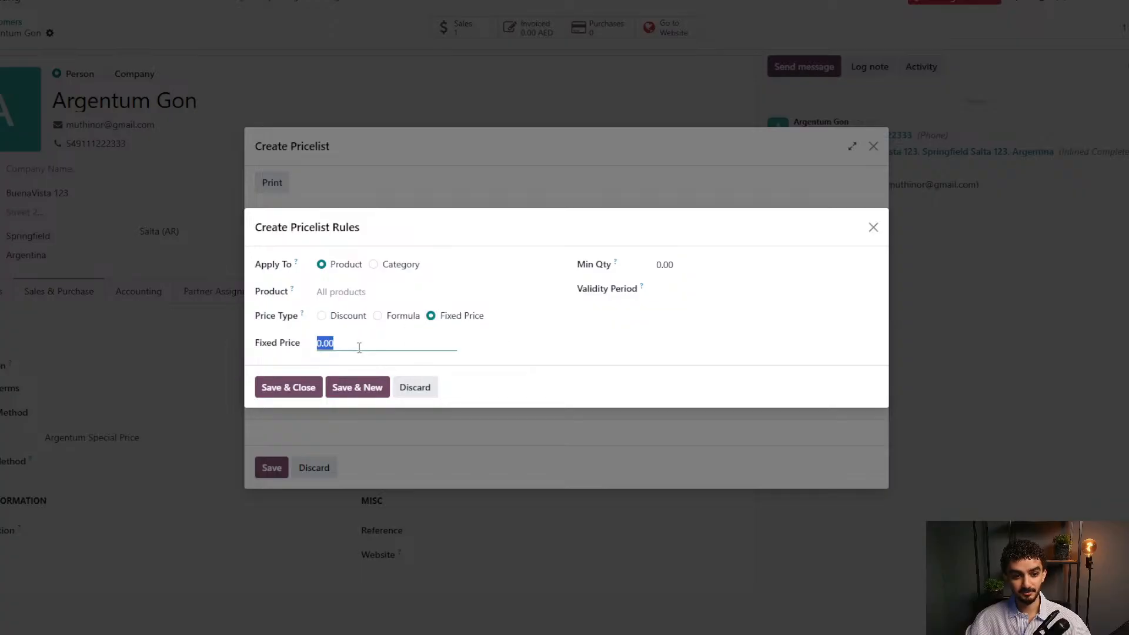
pyautogui.write('10')
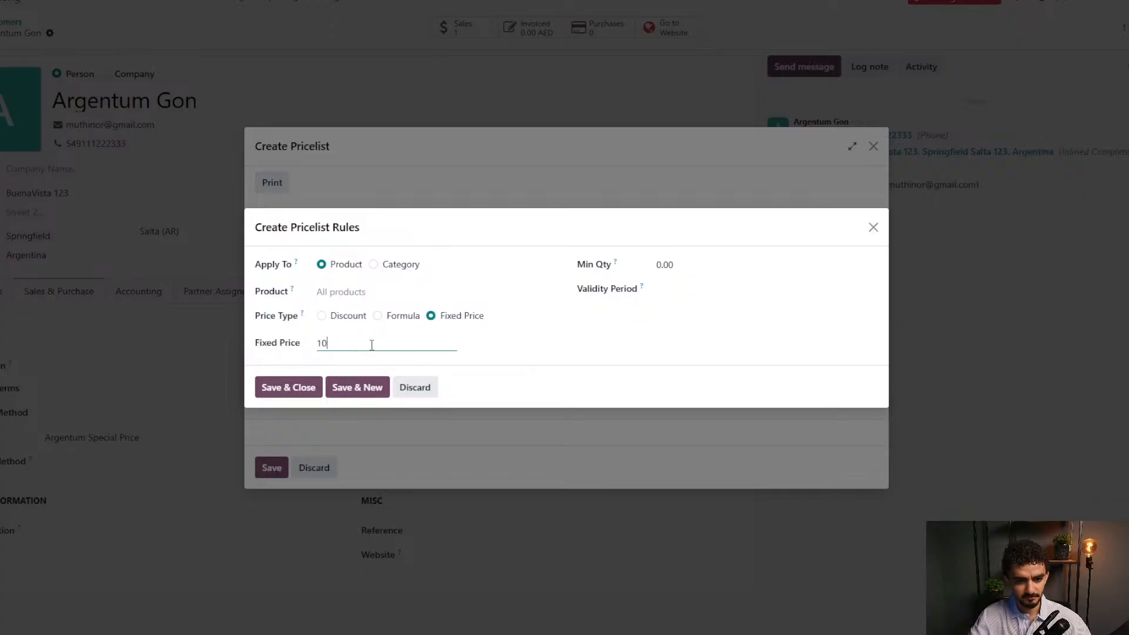
pyautogui.click(546, 374)
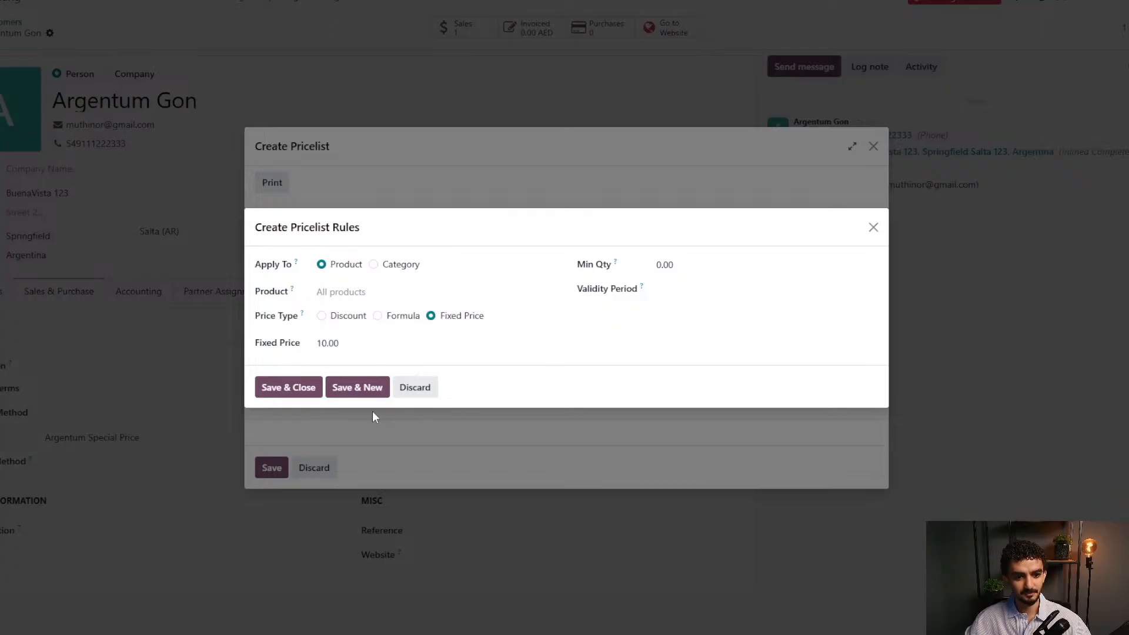
pyautogui.click(301, 388)
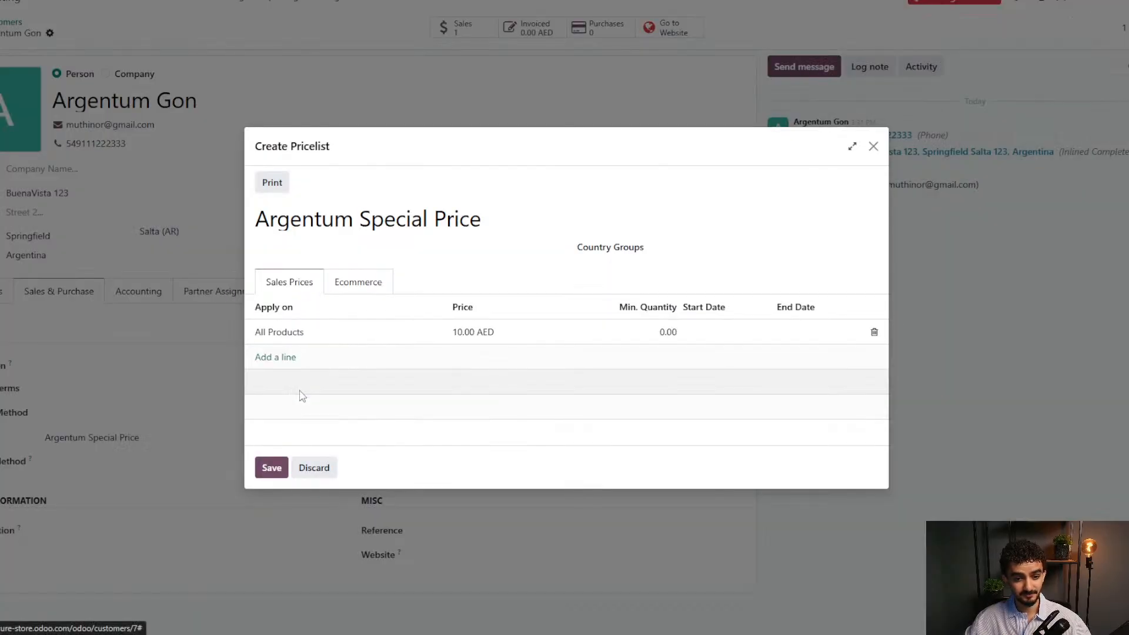
pyautogui.click(271, 468)
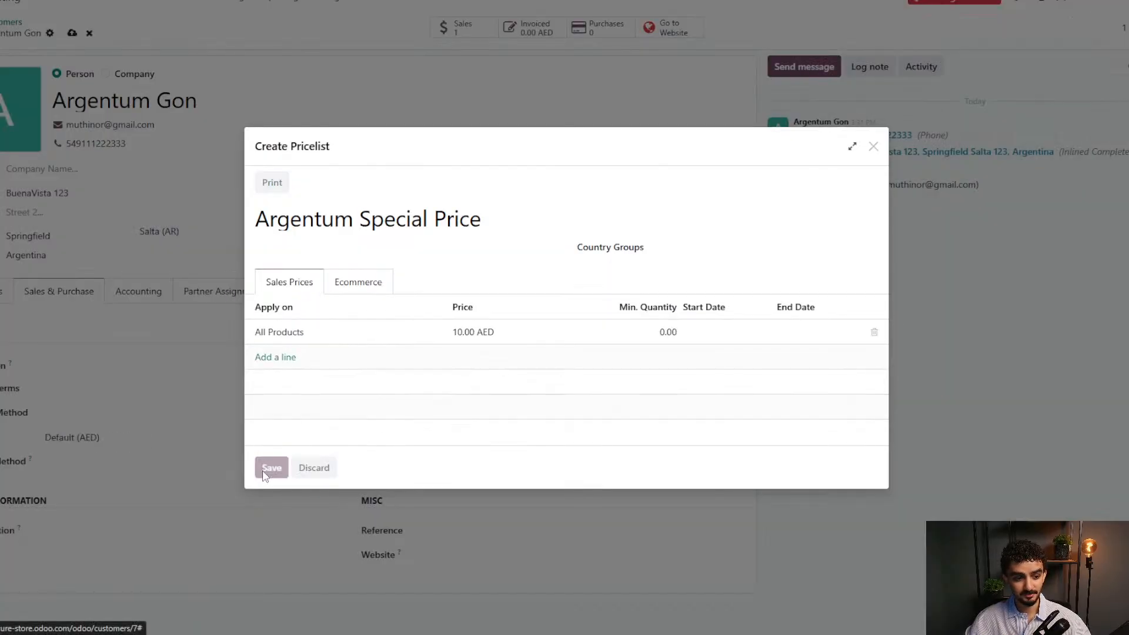
pyautogui.click(72, 33)
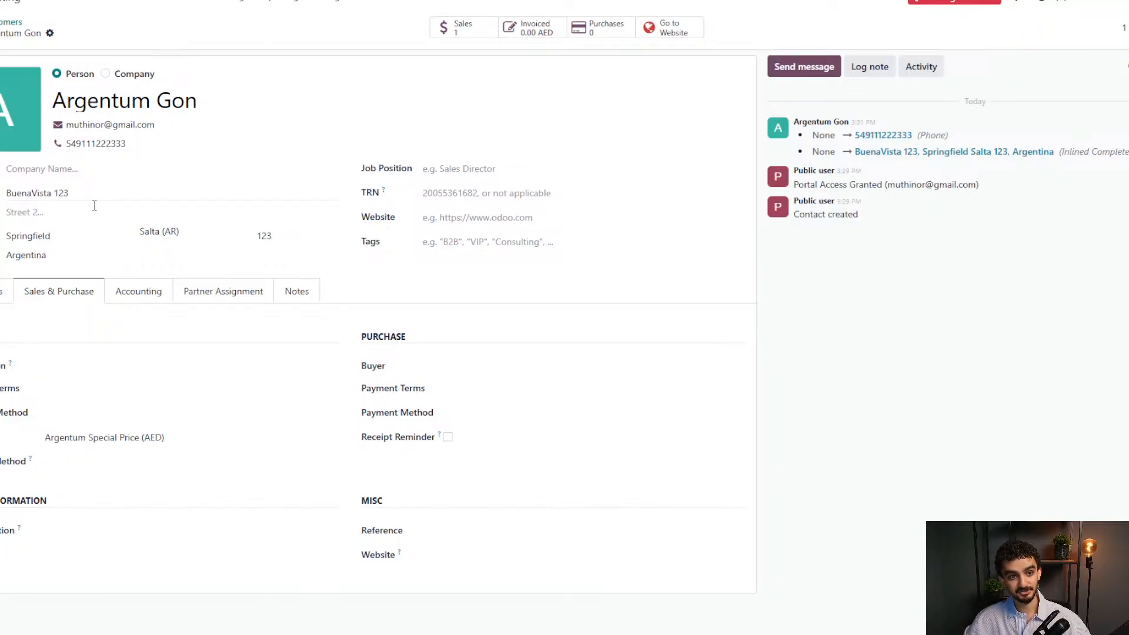
pyautogui.click(5, 27)
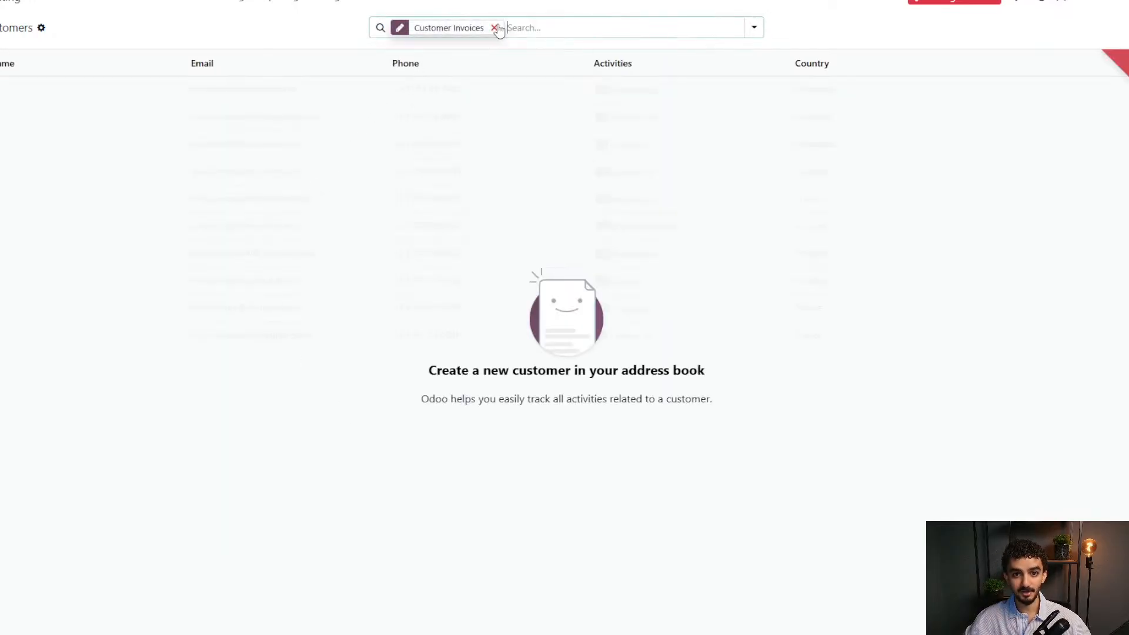
pyautogui.click(495, 29)
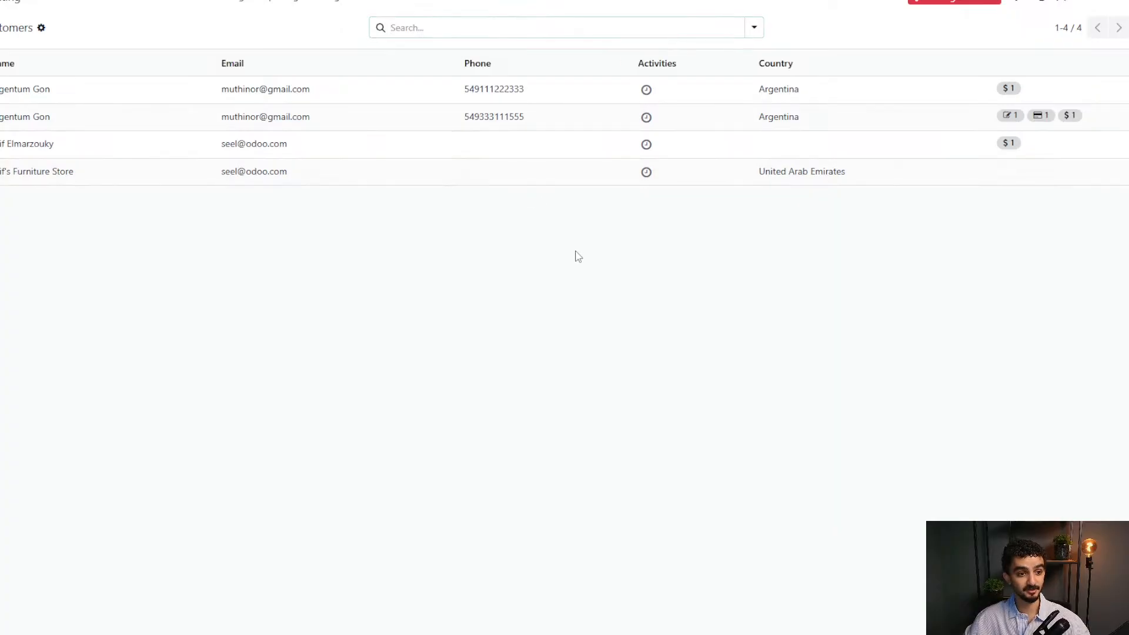
pyautogui.click(71, 89)
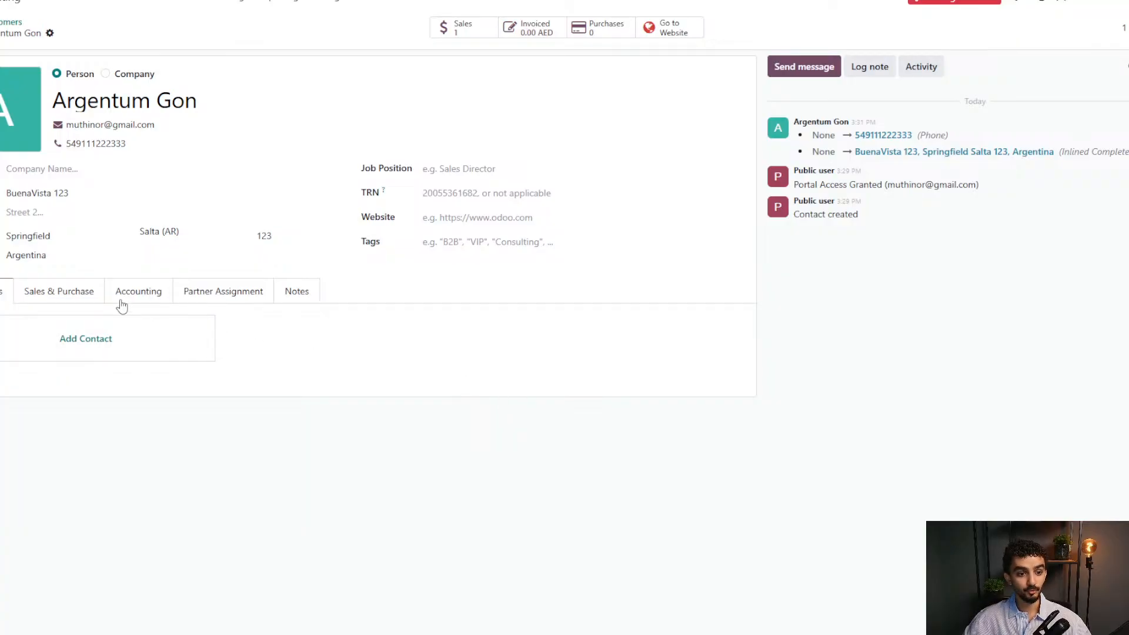
pyautogui.click(97, 297)
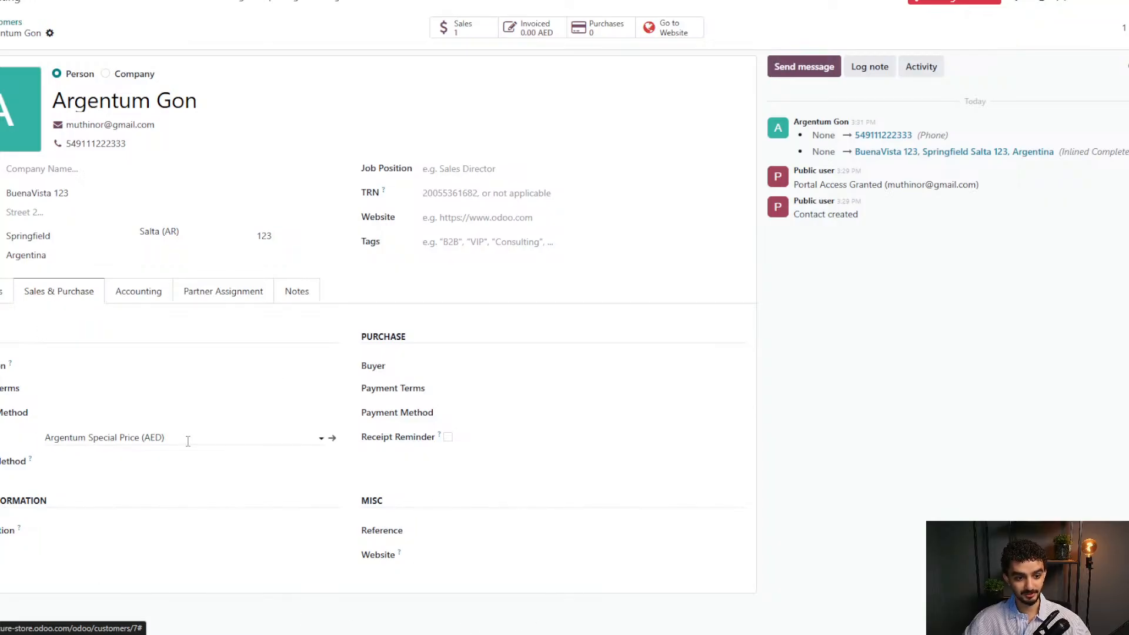
pyautogui.click(49, 393)
pyautogui.click(31, 412)
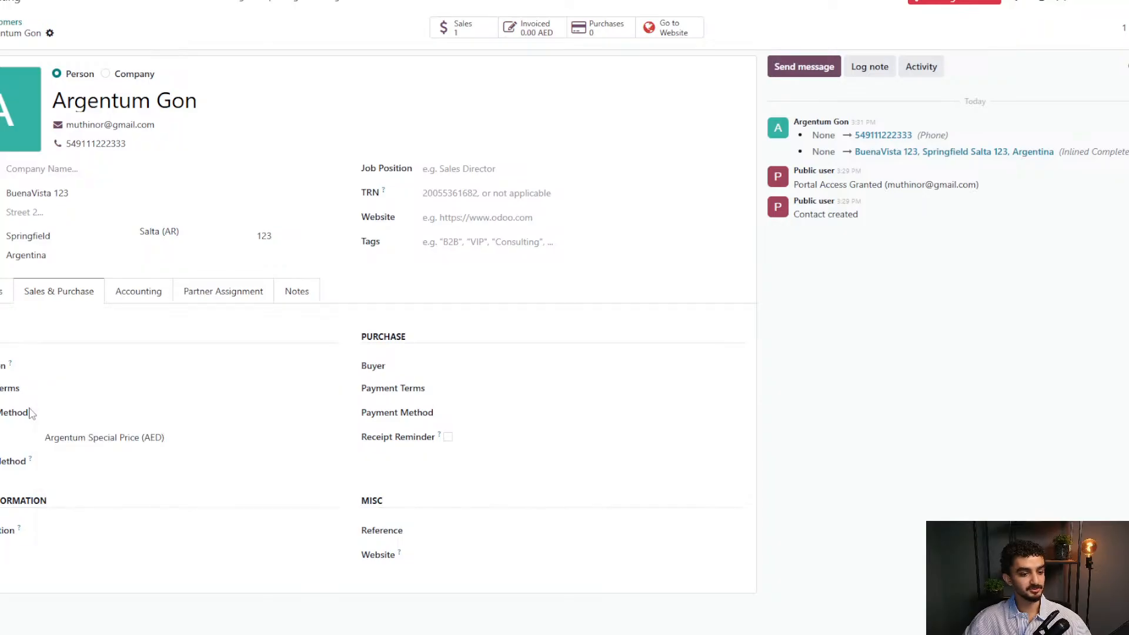
pyautogui.click(65, 412)
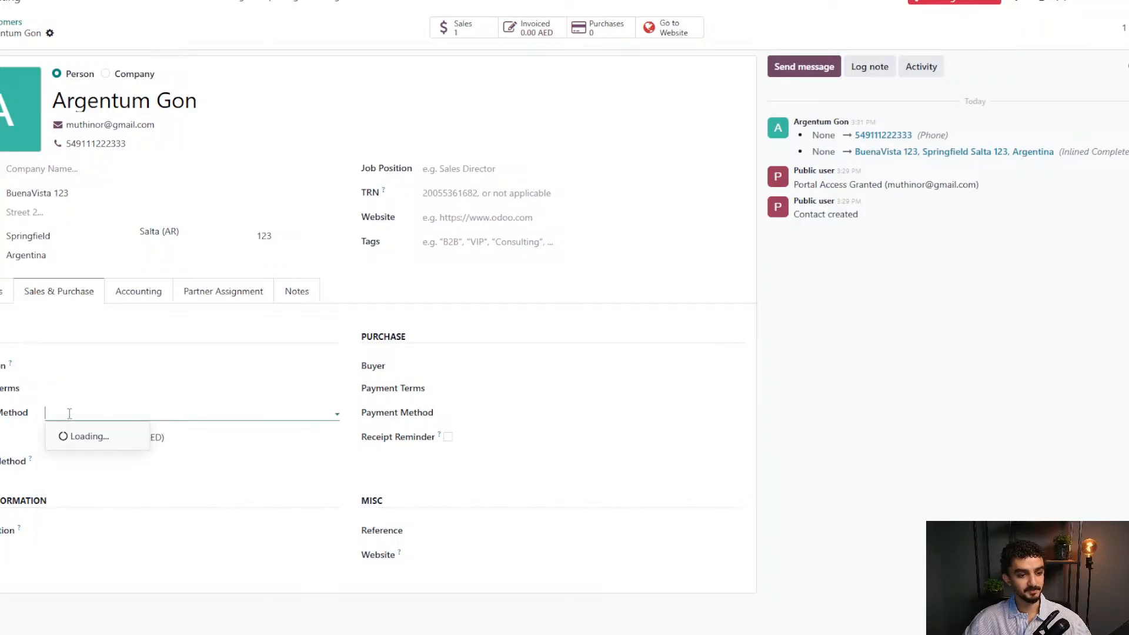
pyautogui.click(226, 460)
pyautogui.click(214, 490)
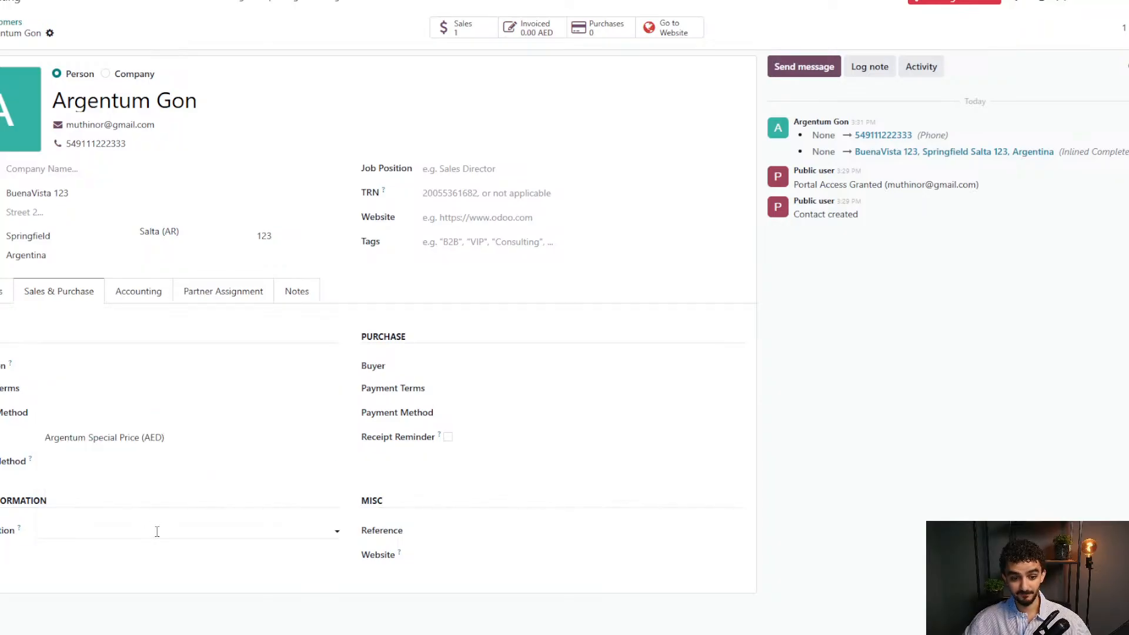
pyautogui.click(110, 290)
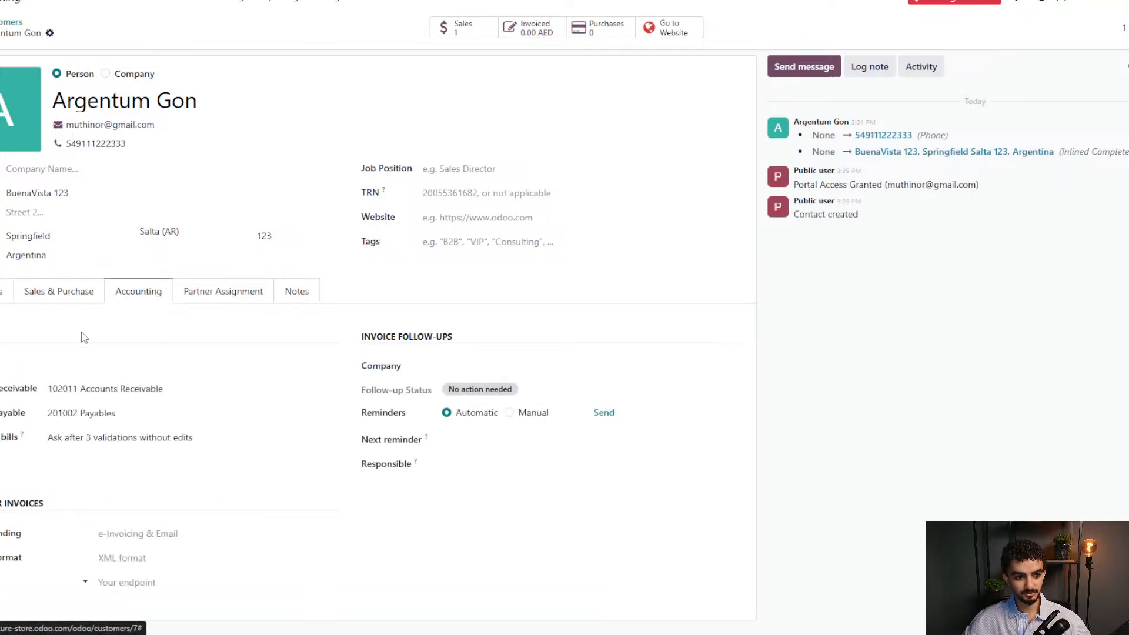
pyautogui.click(243, 296)
pyautogui.click(303, 294)
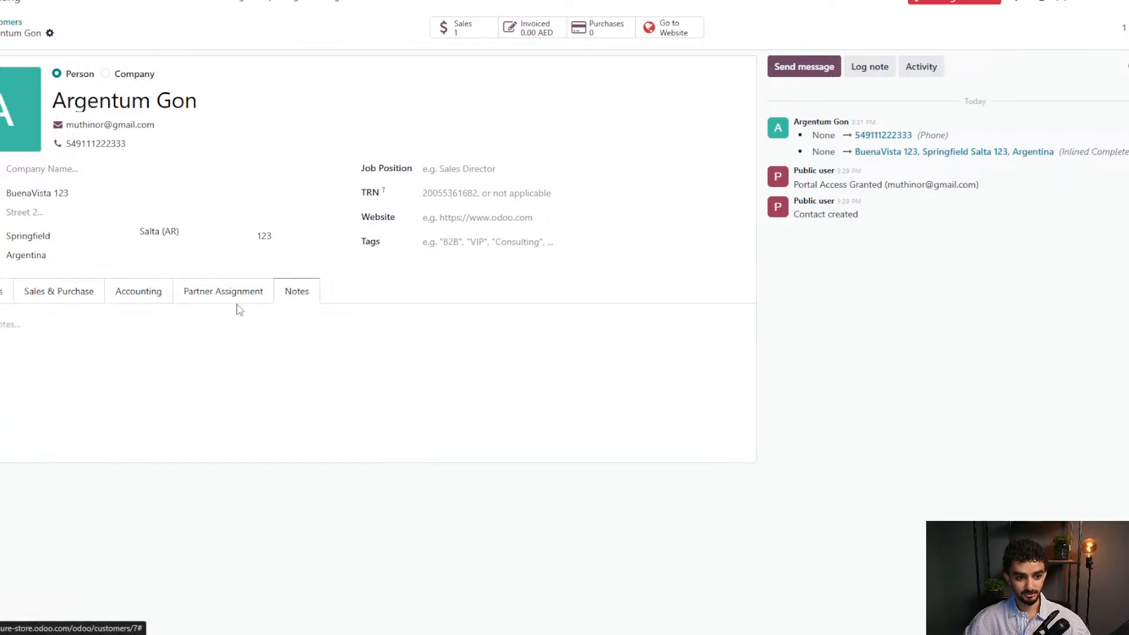
pyautogui.click(10, 299)
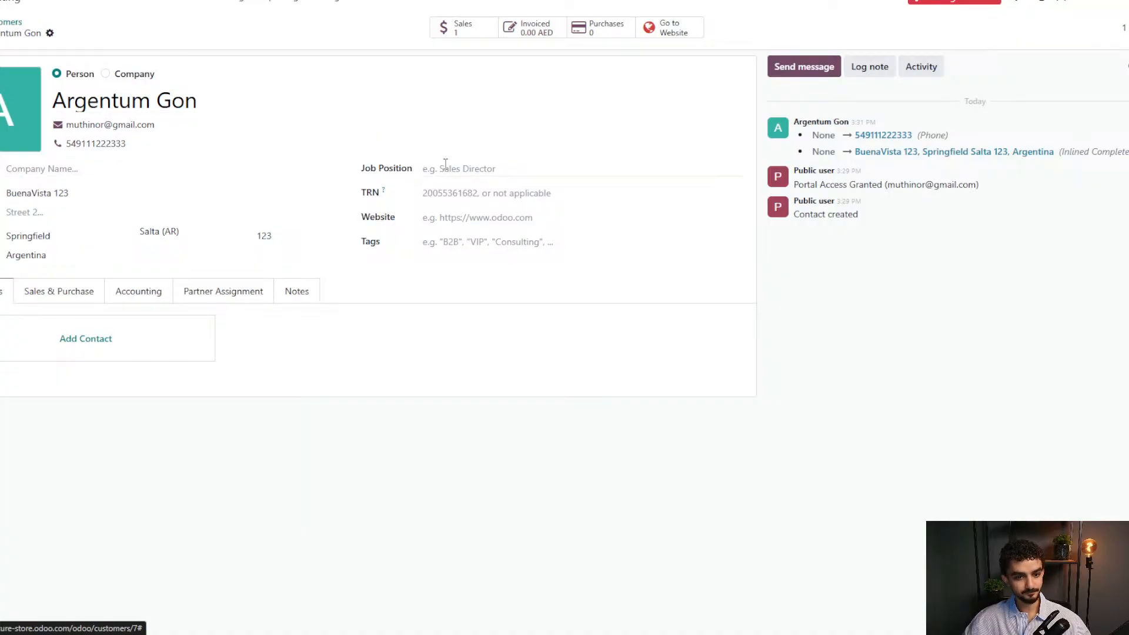
pyautogui.click(11, 23)
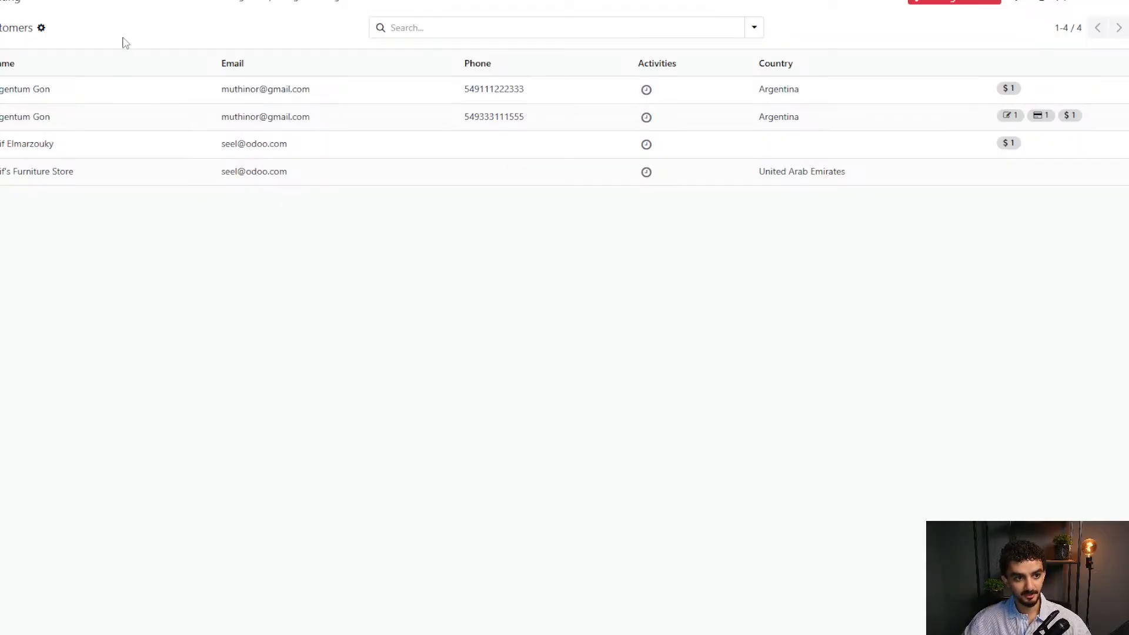
# Go to the home screen and open Dashboards, showing 1 quotation, 2 orders and 1,575 revenue.
pyautogui.click(1, 1)
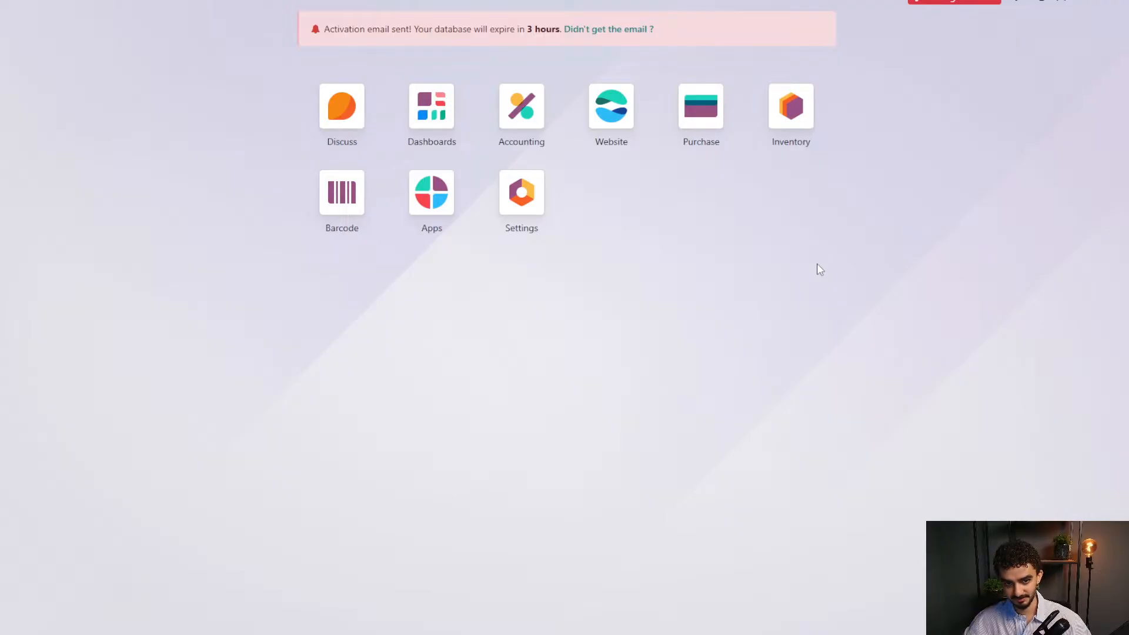
pyautogui.click(429, 118)
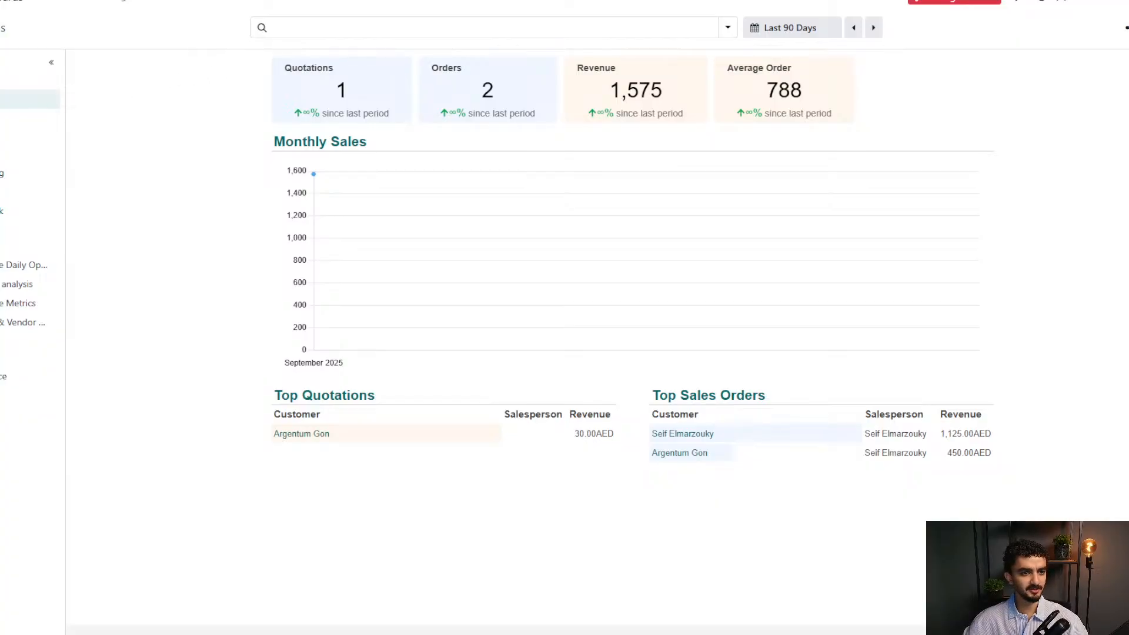
pyautogui.doubleClick(2, 27)
pyautogui.click(1, 27)
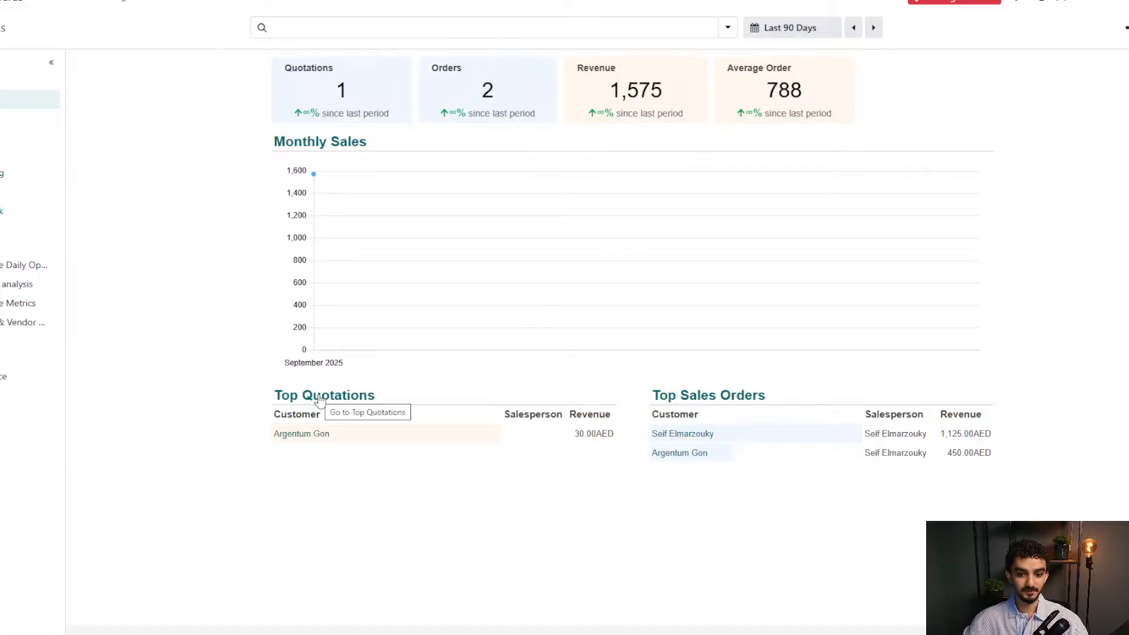
pyautogui.click(293, 436)
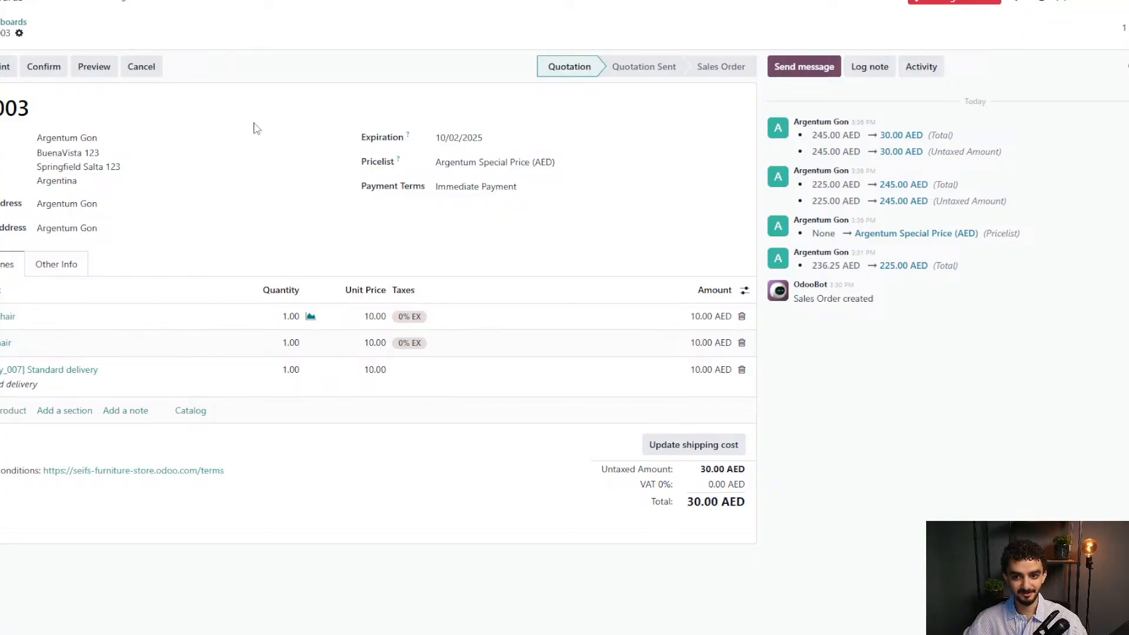
pyautogui.click(23, 26)
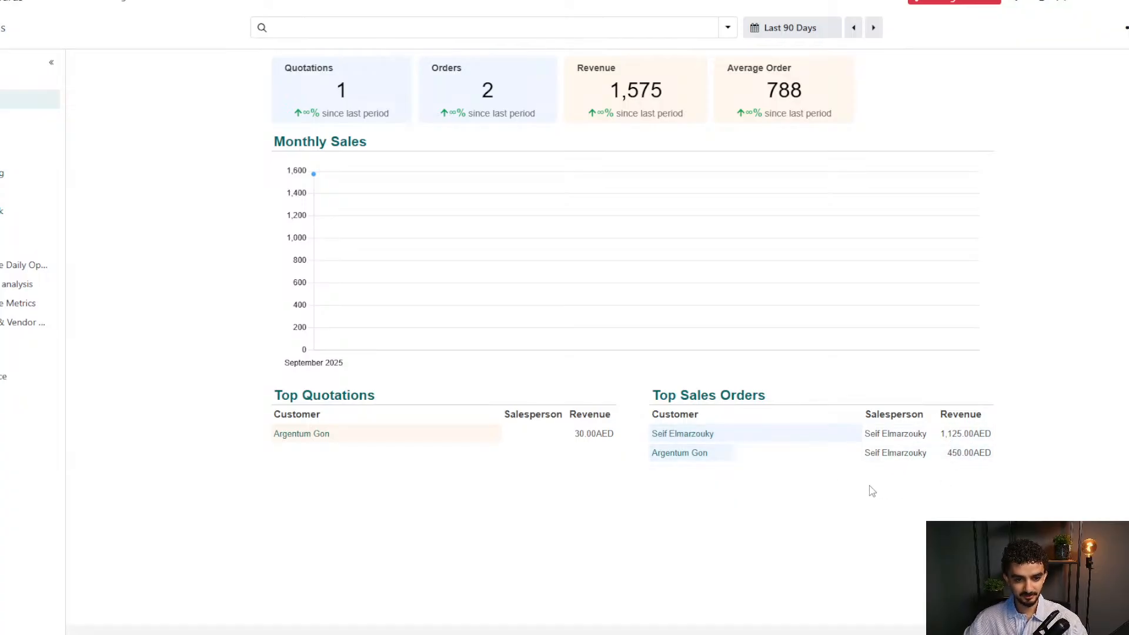
pyautogui.click(309, 440)
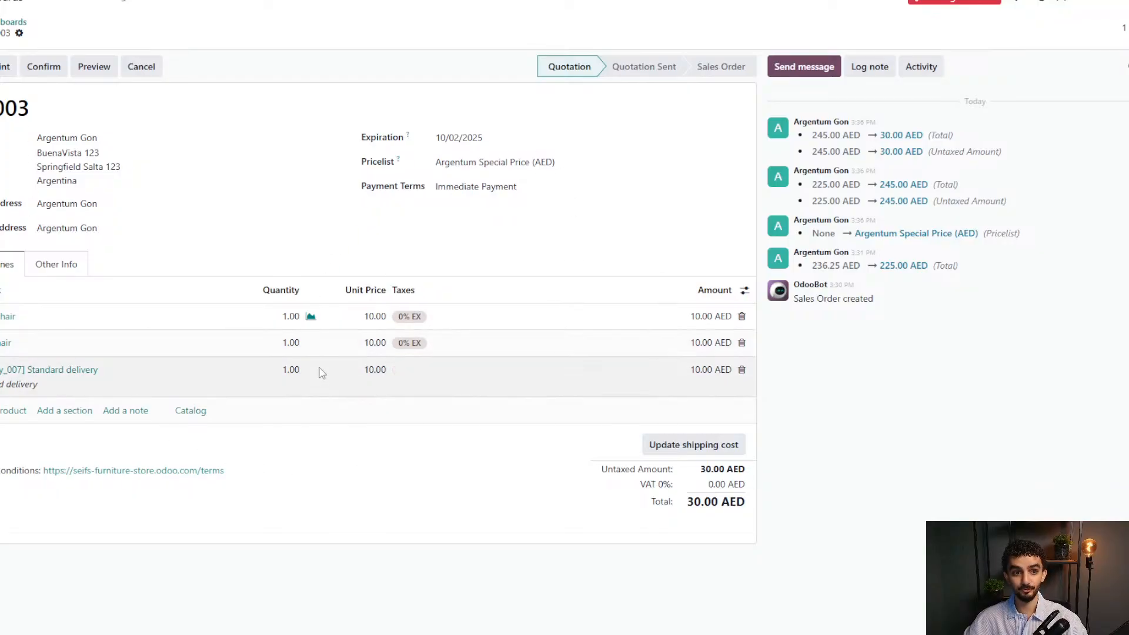
pyautogui.click(12, 22)
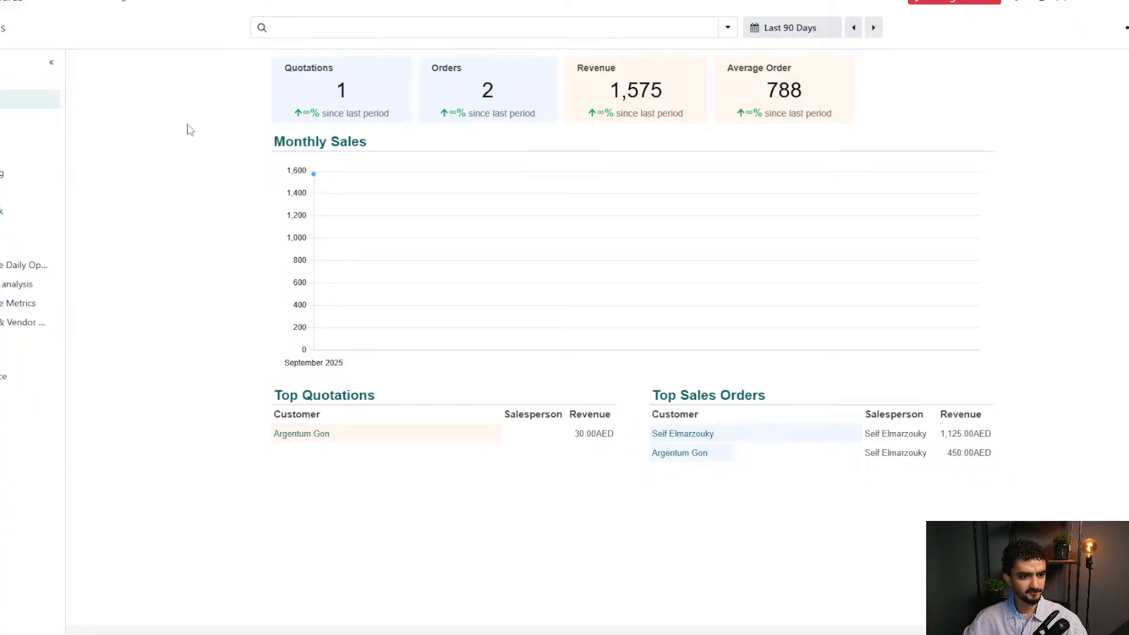
# Browse the Best Sellers, Accounting, Invoicing and Financial Ratios dashboards, then return to the apps screen.
pyautogui.click(11, 122)
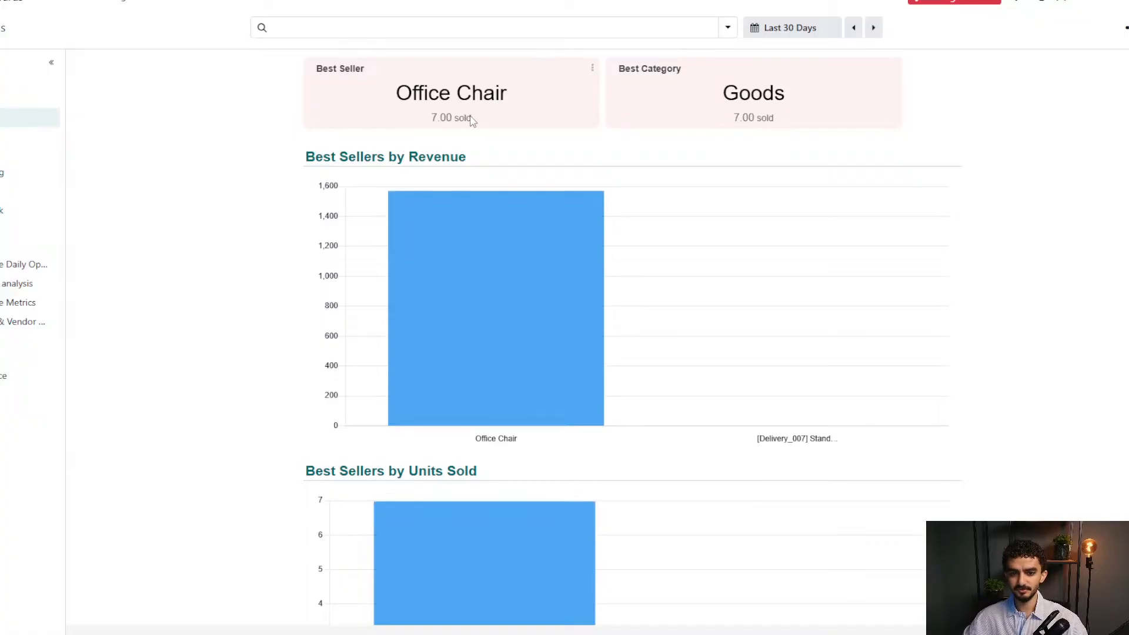
pyautogui.scroll(-6, 773, 120)
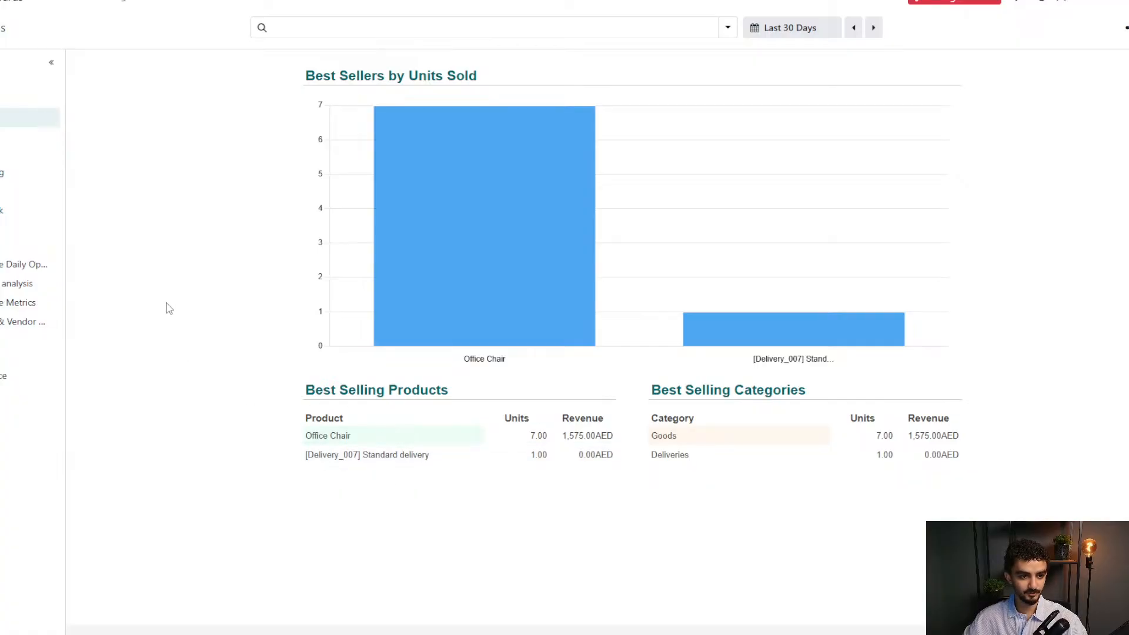
pyautogui.click(19, 179)
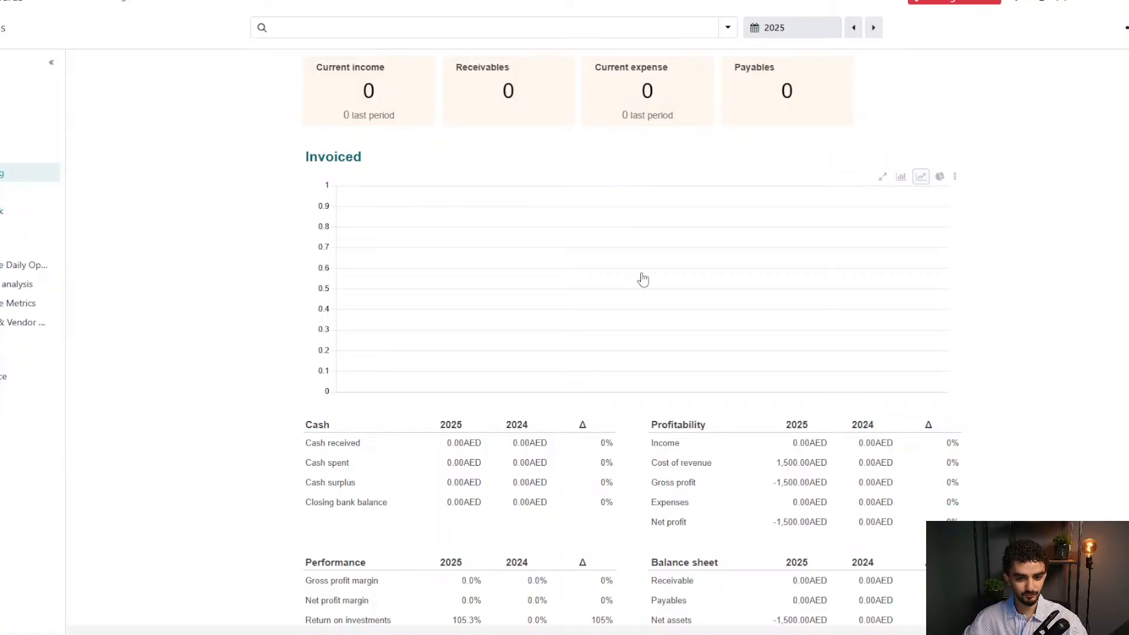
pyautogui.scroll(-5, 640, 277)
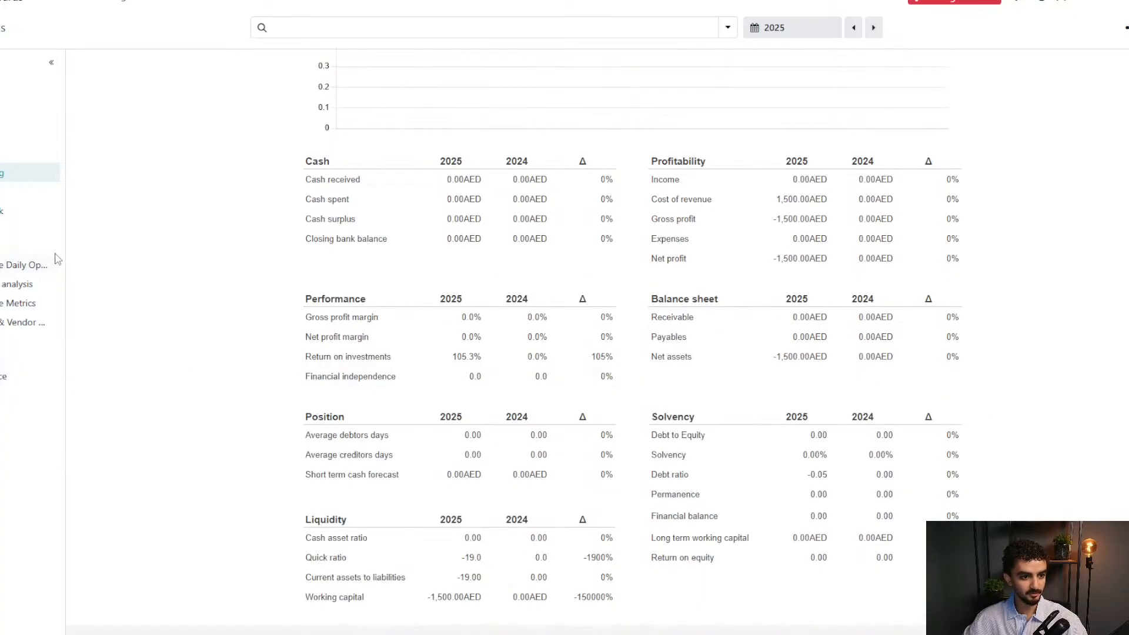
pyautogui.click(16, 190)
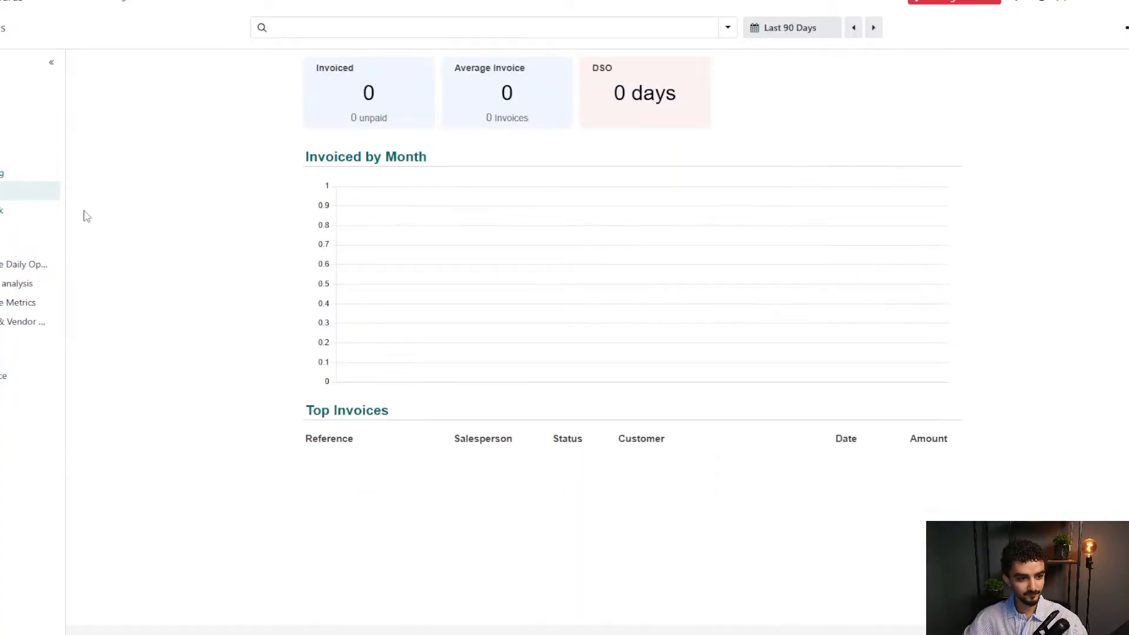
pyautogui.click(12, 215)
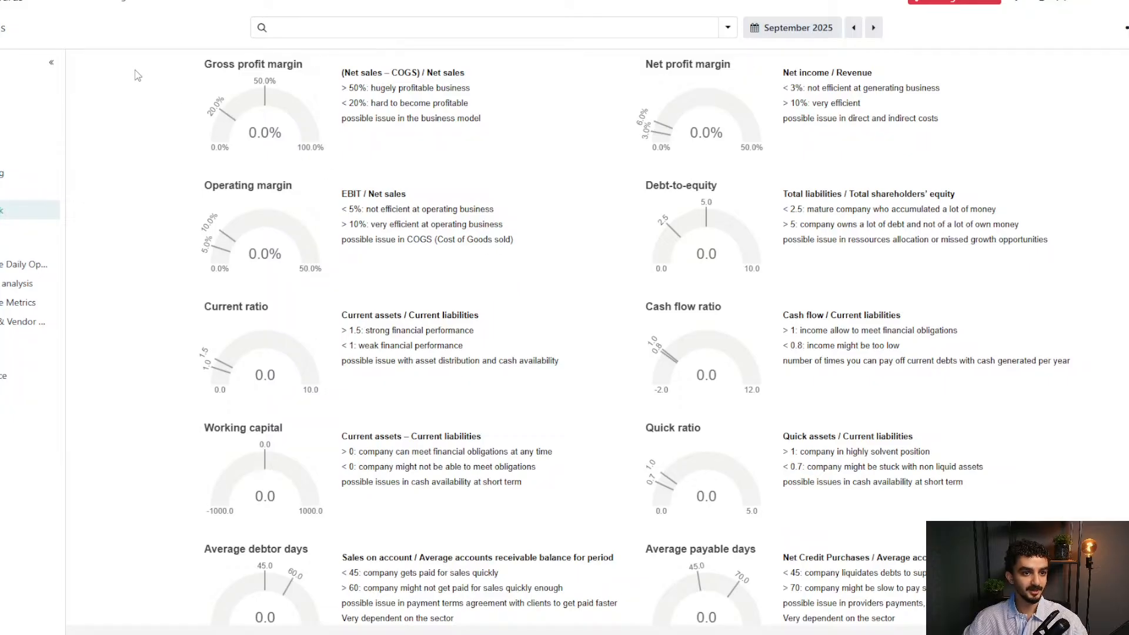
pyautogui.click(14, 8)
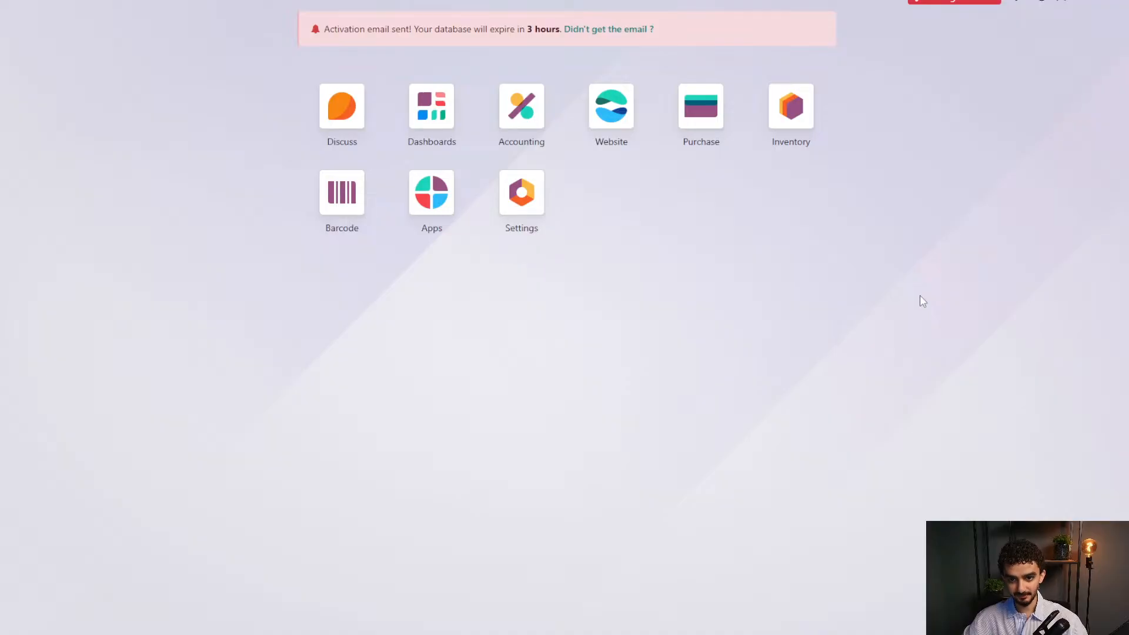
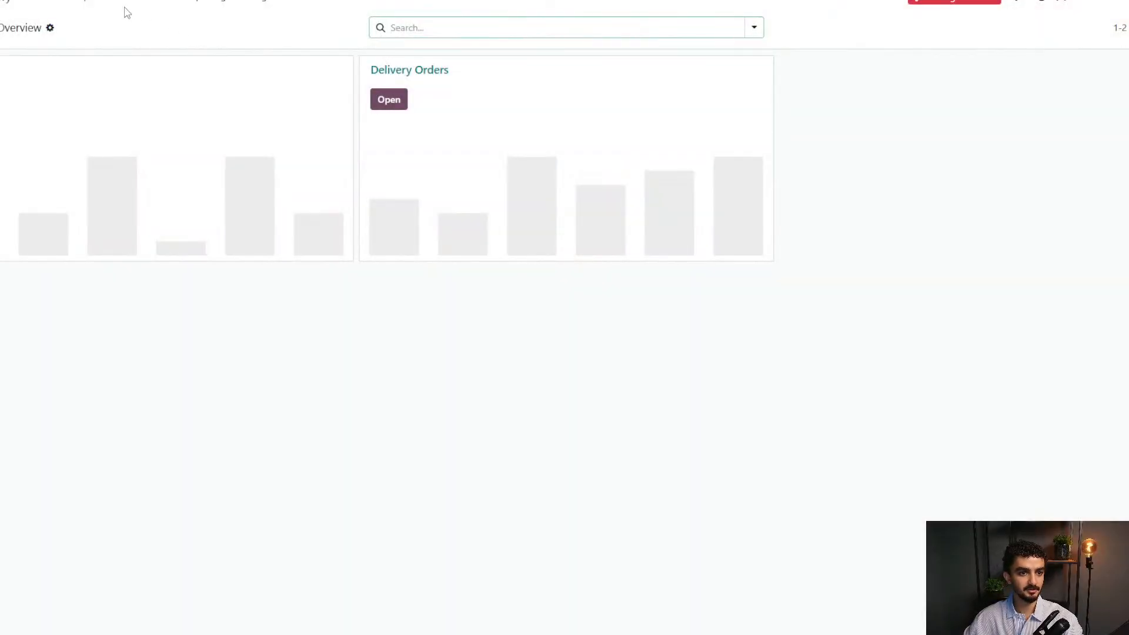
# Open delivery WH/OUT/00001 from Inventory Deliveries and check its Ready → Done history entry.
pyautogui.click(118, 5)
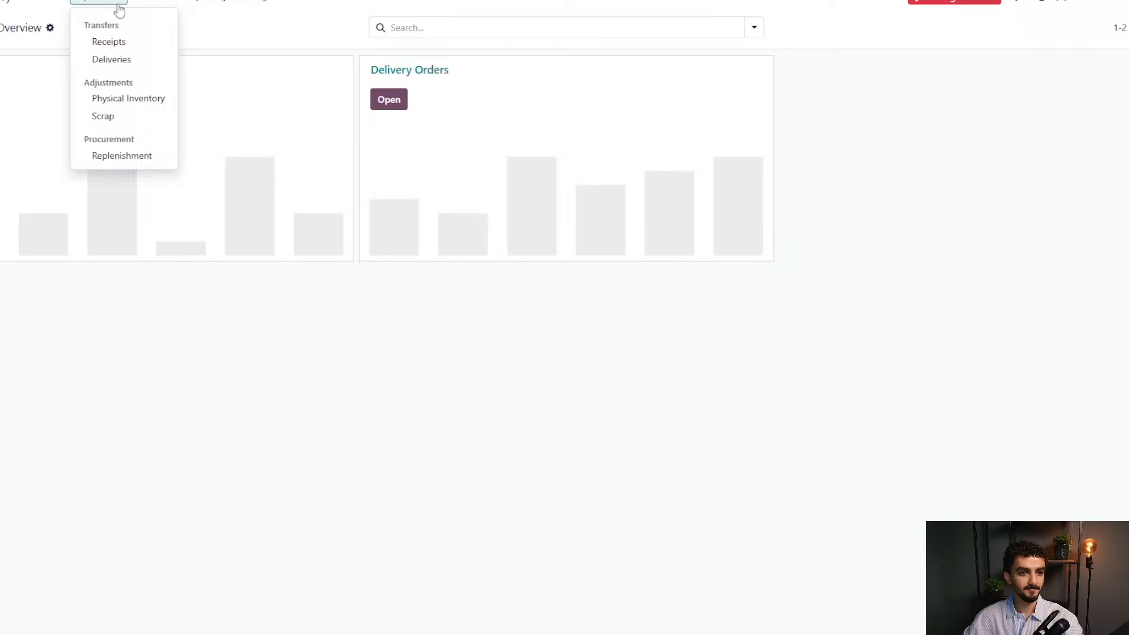
pyautogui.click(112, 60)
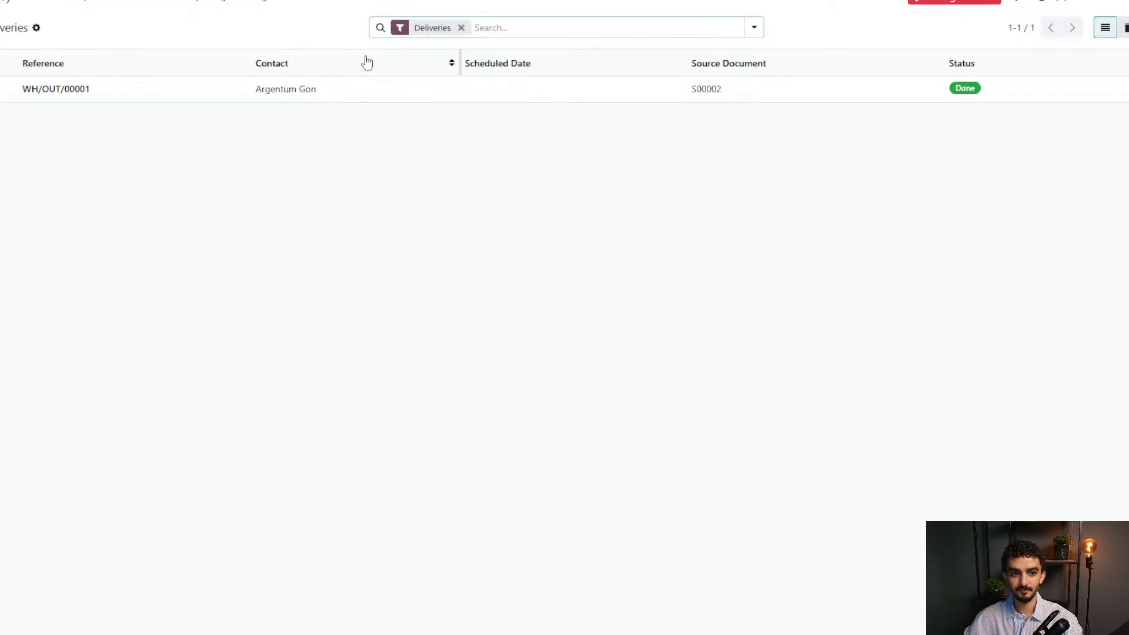
pyautogui.click(351, 93)
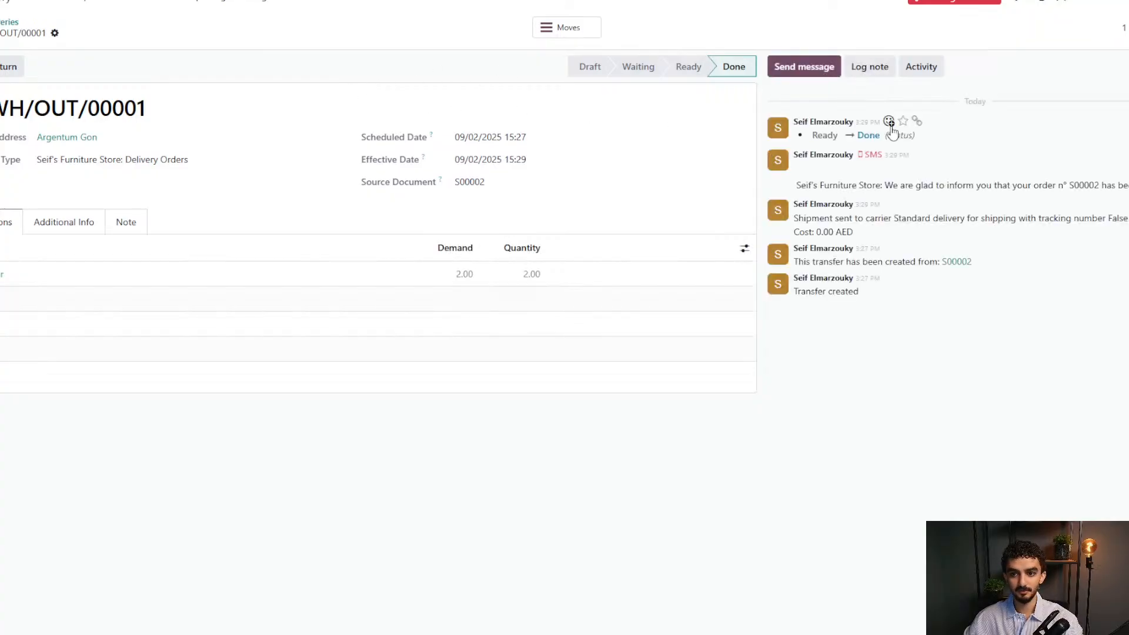
pyautogui.tripleClick(872, 139)
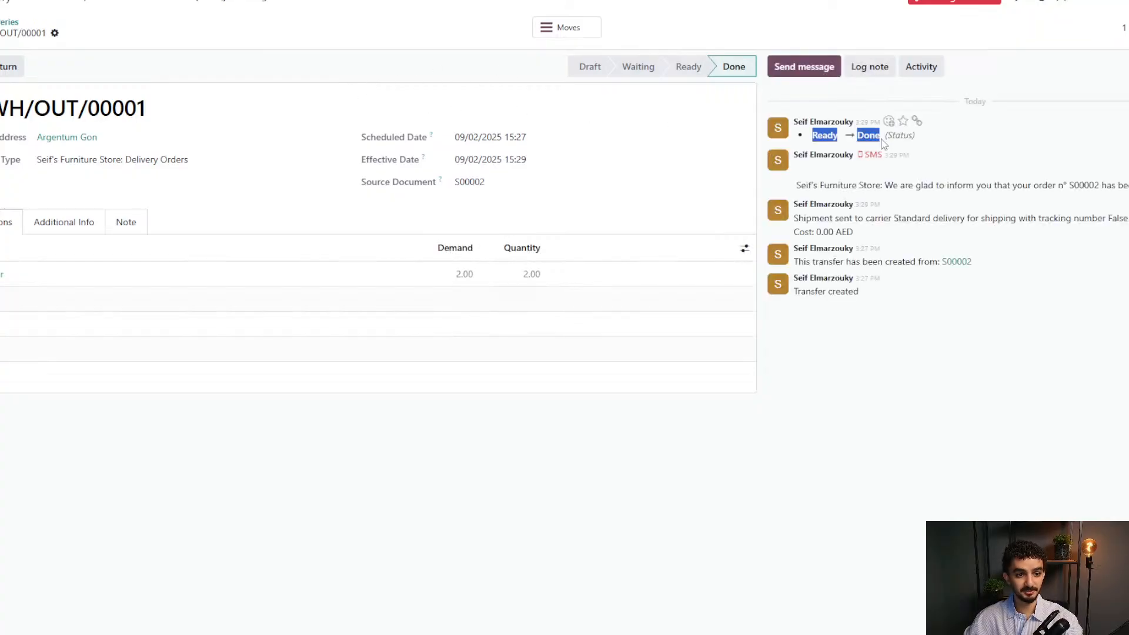
pyautogui.click(965, 144)
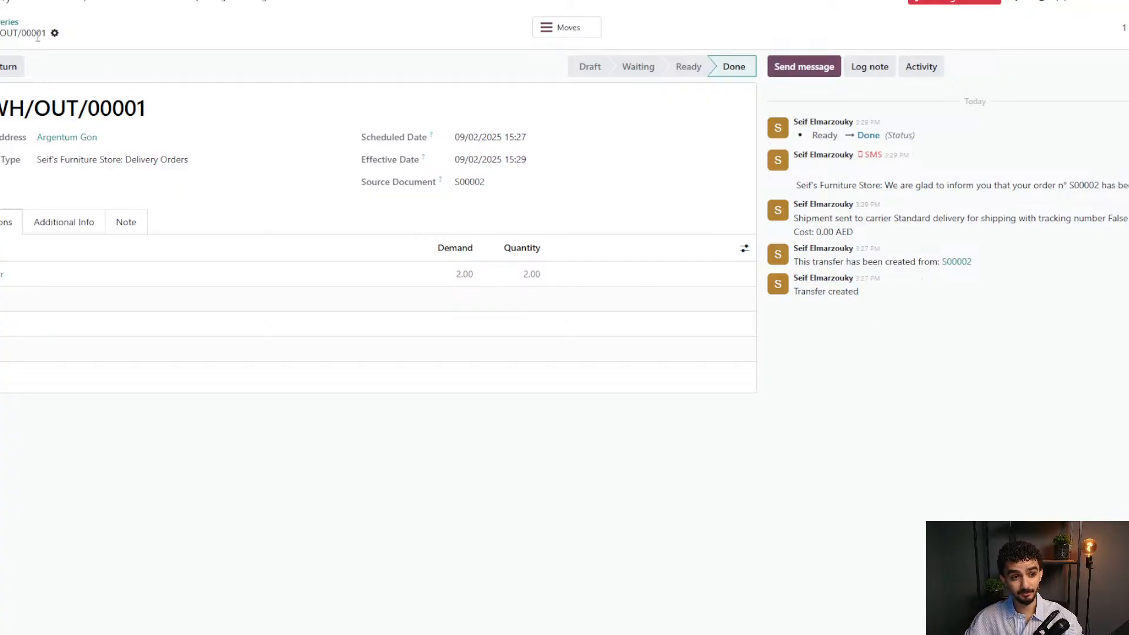
# Leave the deliveries list and open the Accounting app from the home screen.
pyautogui.click(13, 24)
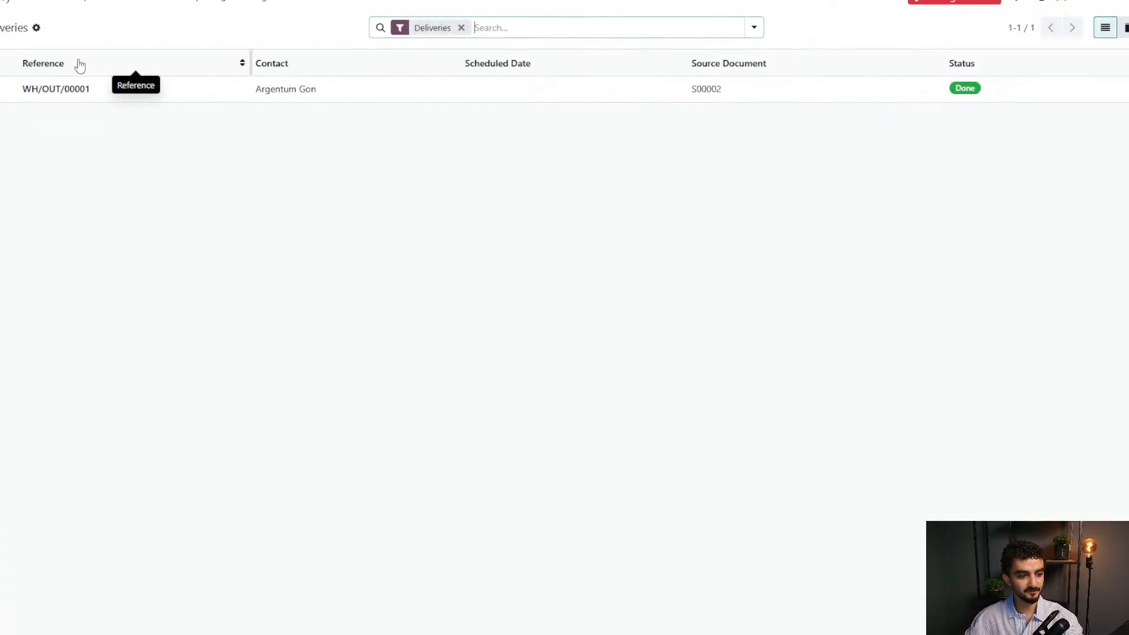
pyautogui.click(5, 7)
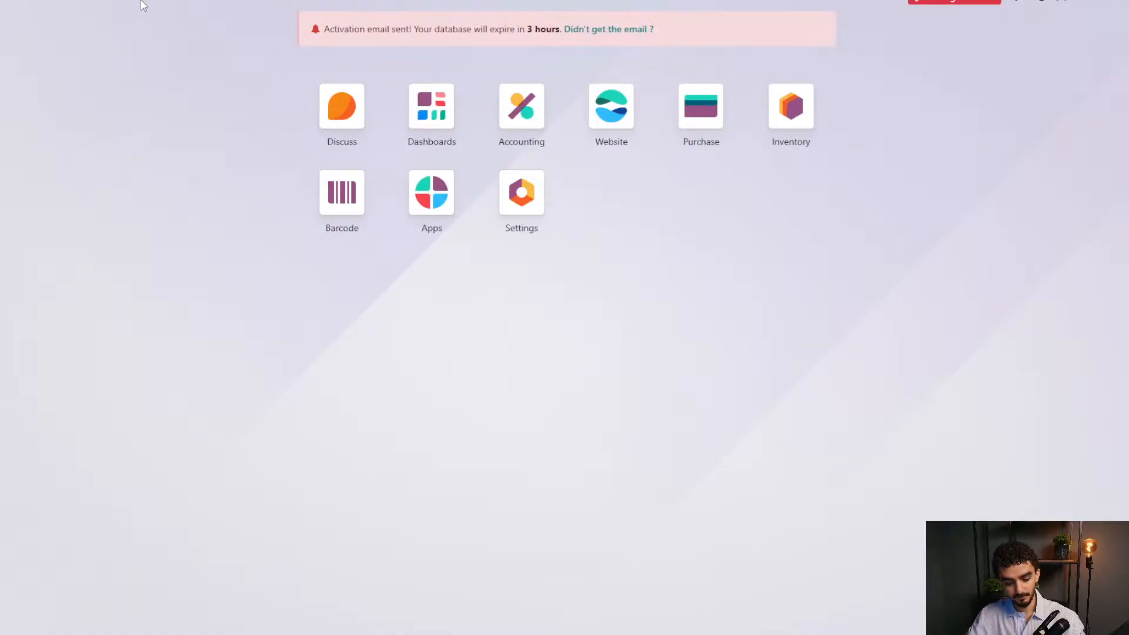
pyautogui.write('sales')
pyautogui.press('Escape')
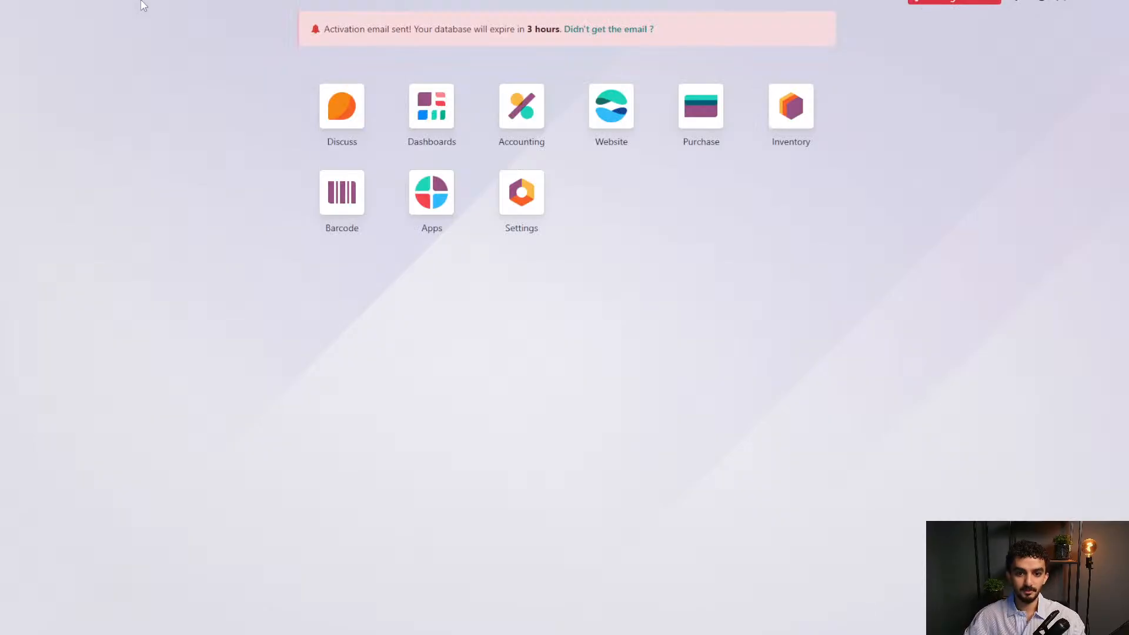
pyautogui.click(515, 125)
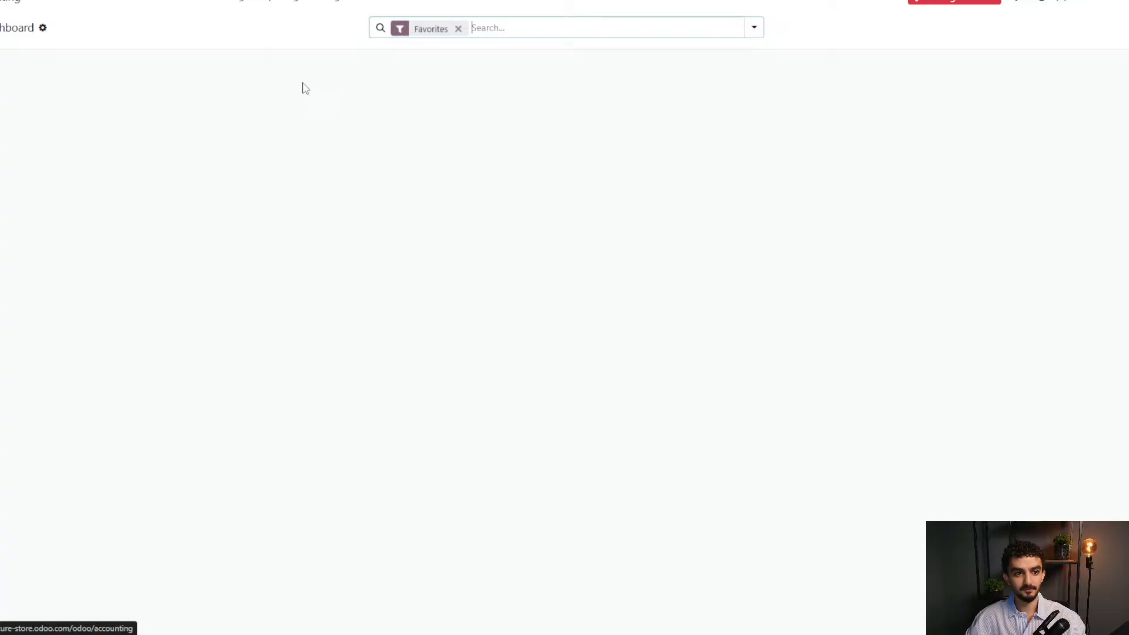
# From the unfiltered customers list, open the second customer and their 450.00 AED sales order.
pyautogui.click(99, 4)
pyautogui.click(134, 96)
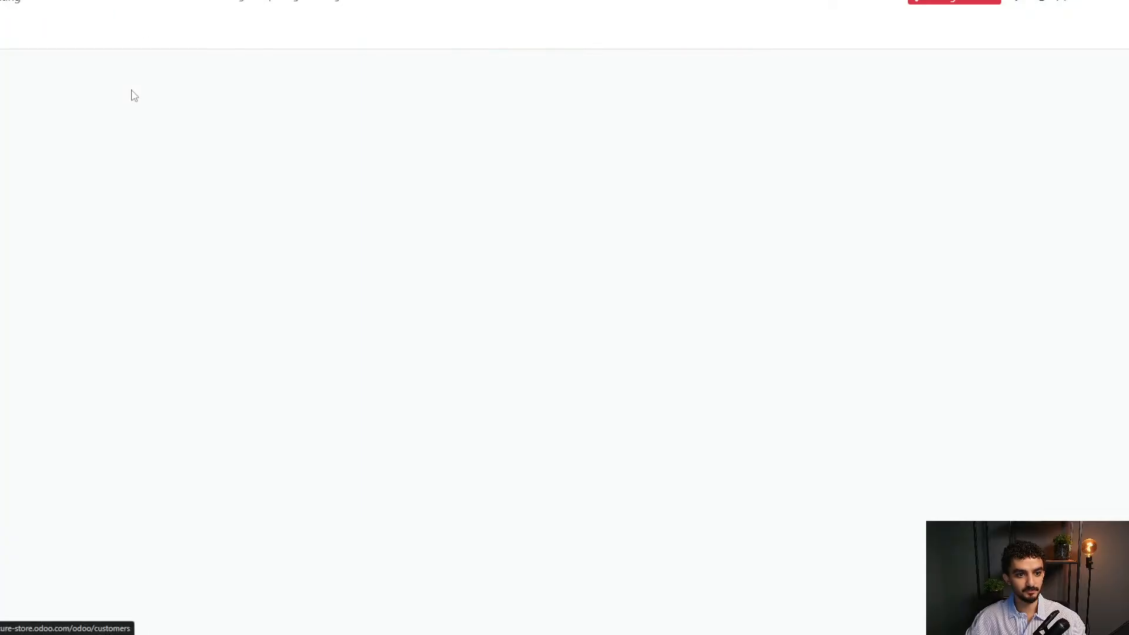
pyautogui.click(495, 28)
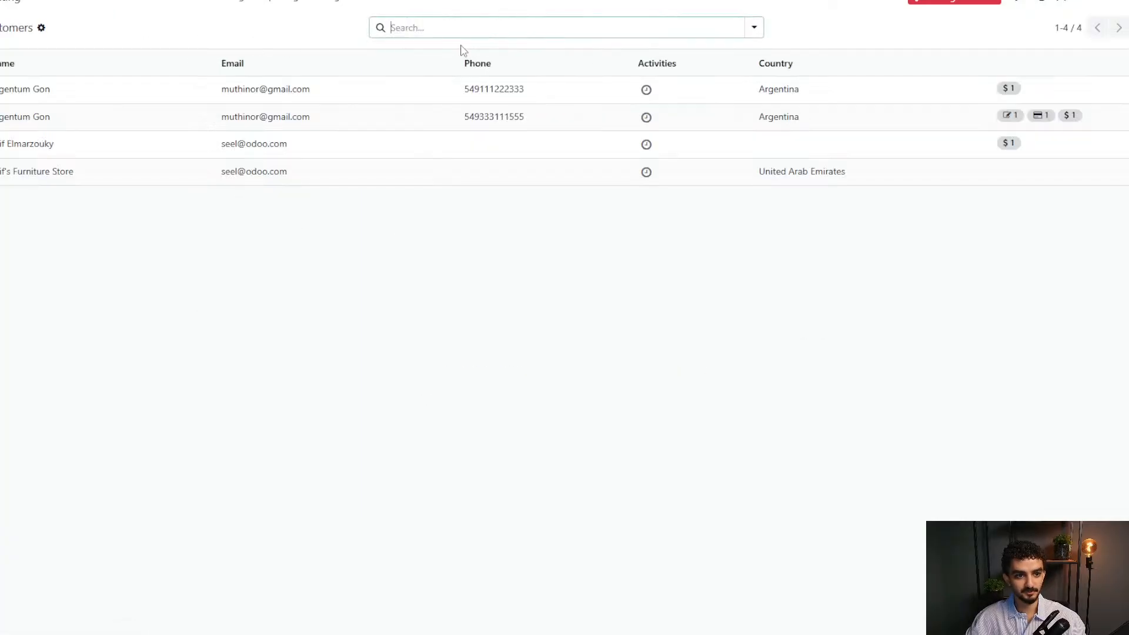
pyautogui.click(195, 126)
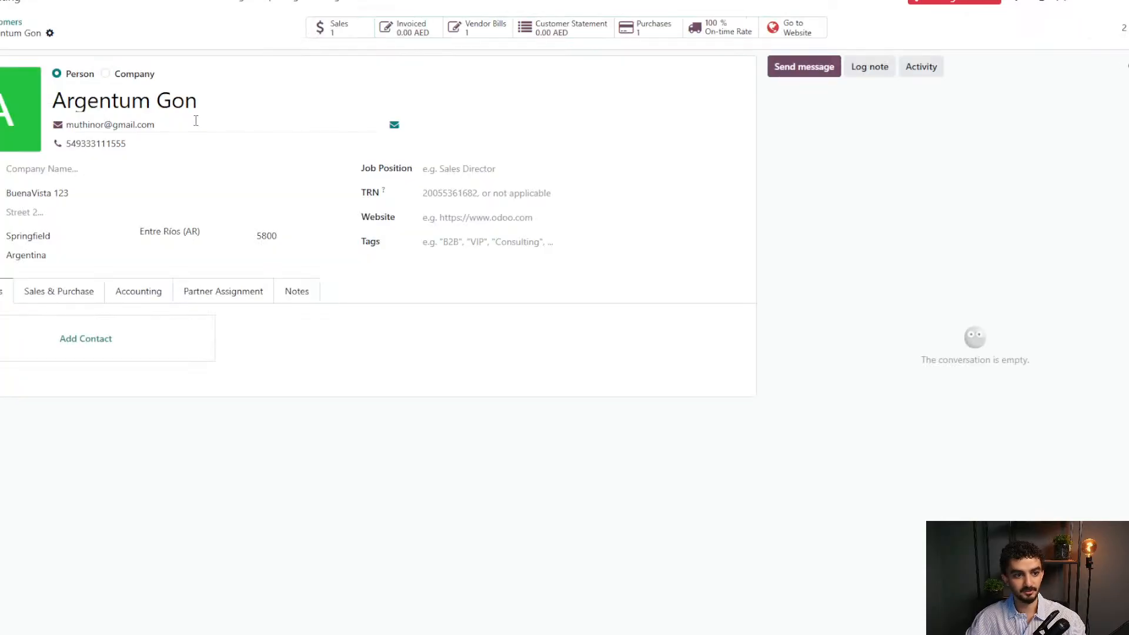
pyautogui.click(361, 37)
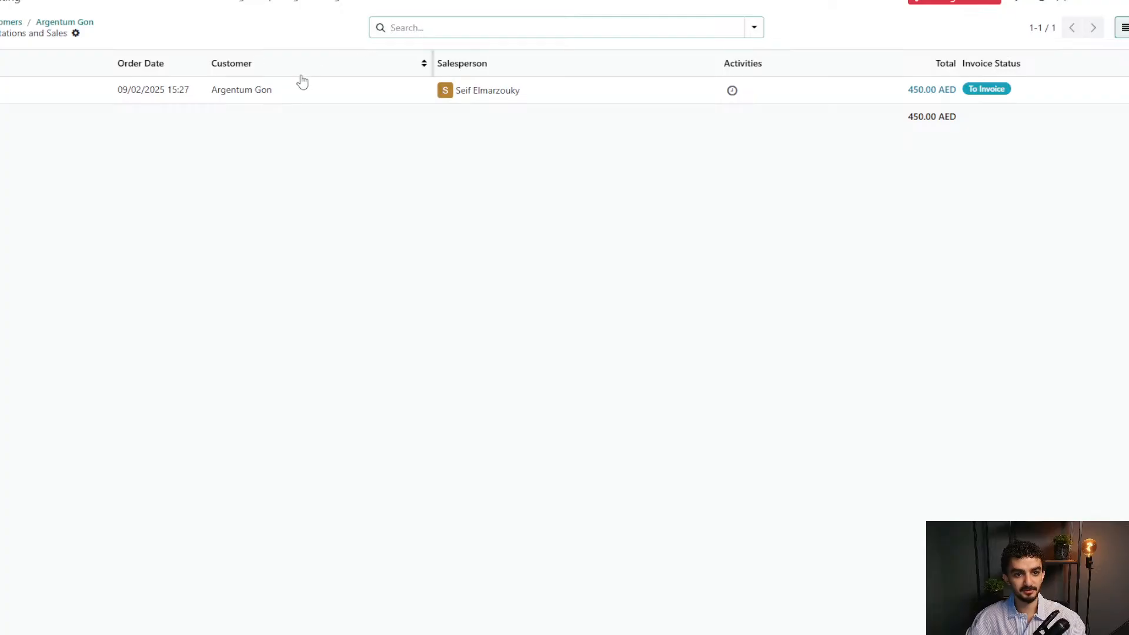
pyautogui.click(297, 90)
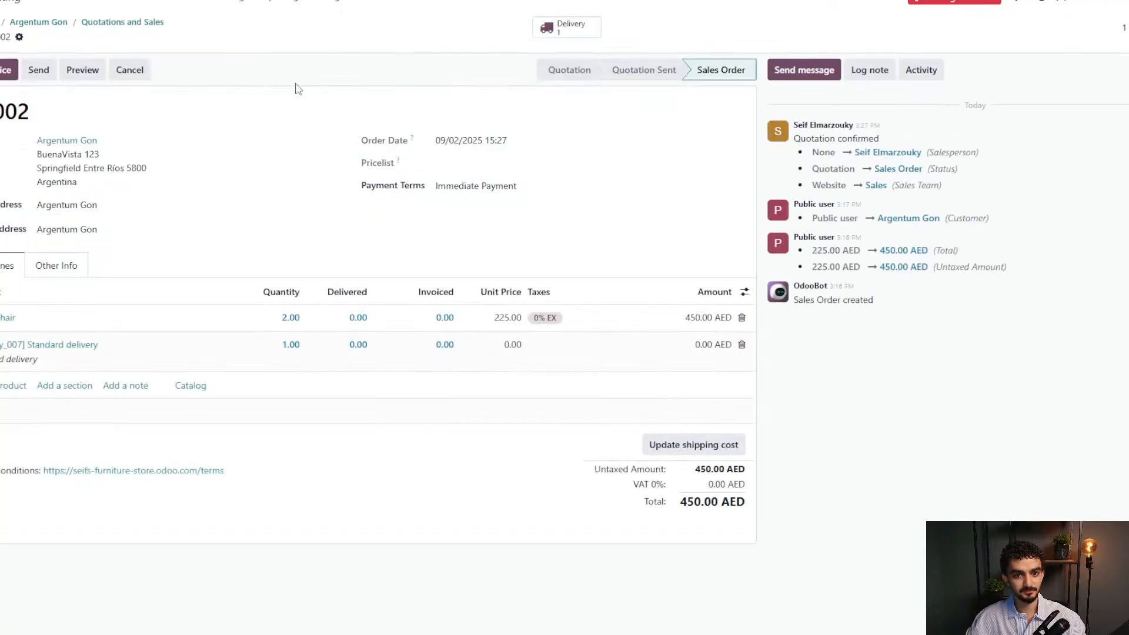
# Preview the order in the customer portal and view the WH/OUT/00001 delivery note PDF.
pyautogui.click(81, 70)
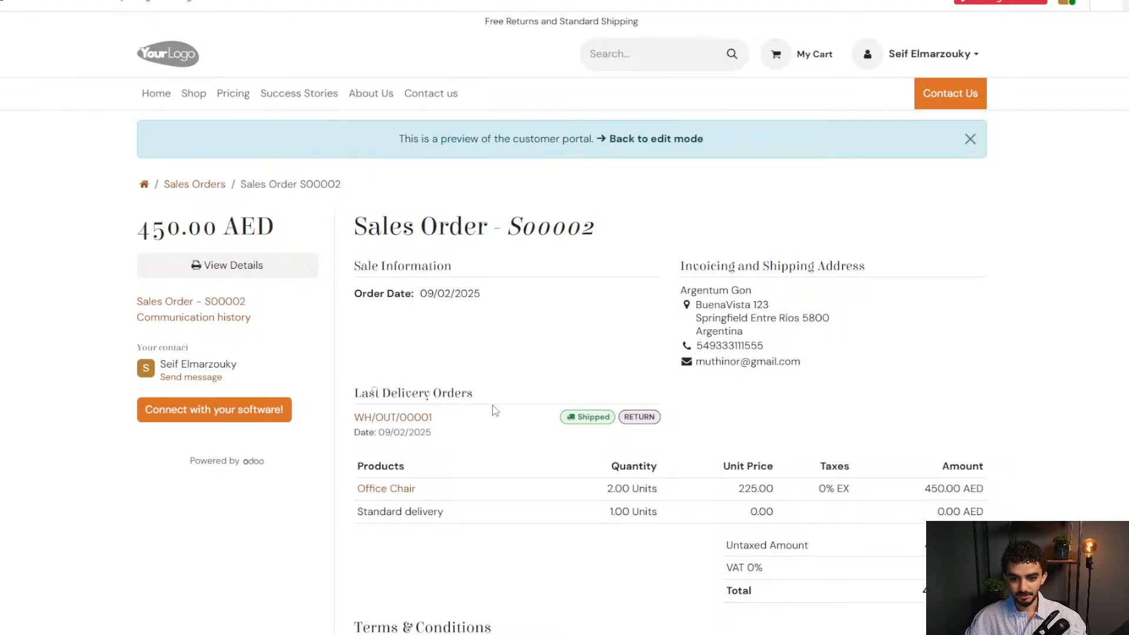
pyautogui.scroll(-2, 566, 364)
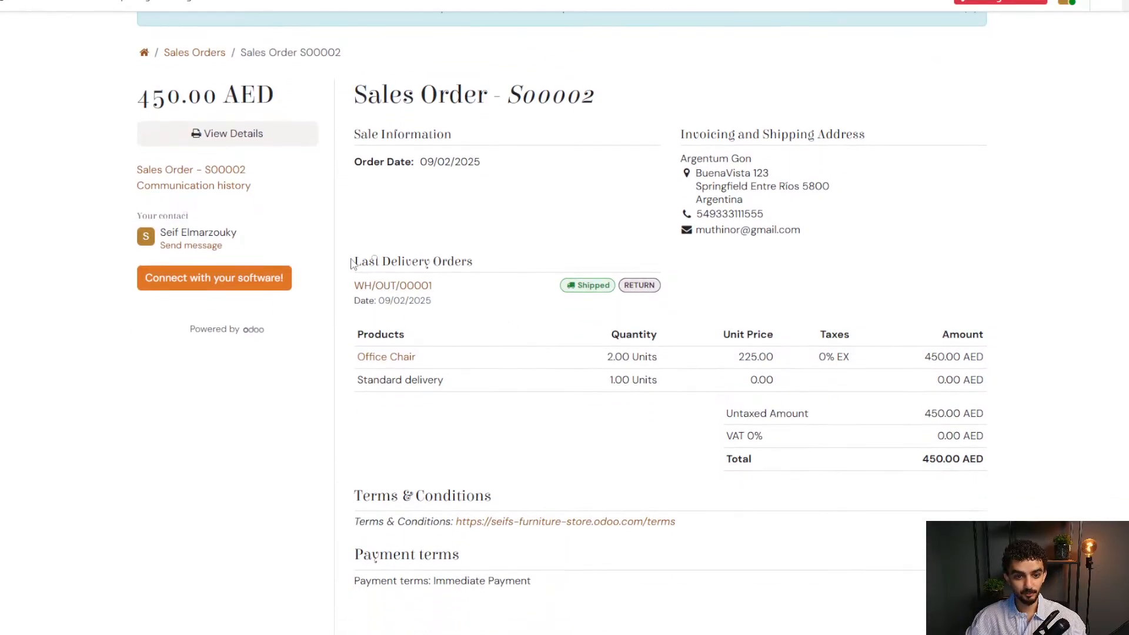
pyautogui.moveTo(354, 264); pyautogui.dragTo(448, 300)
pyautogui.click(450, 299)
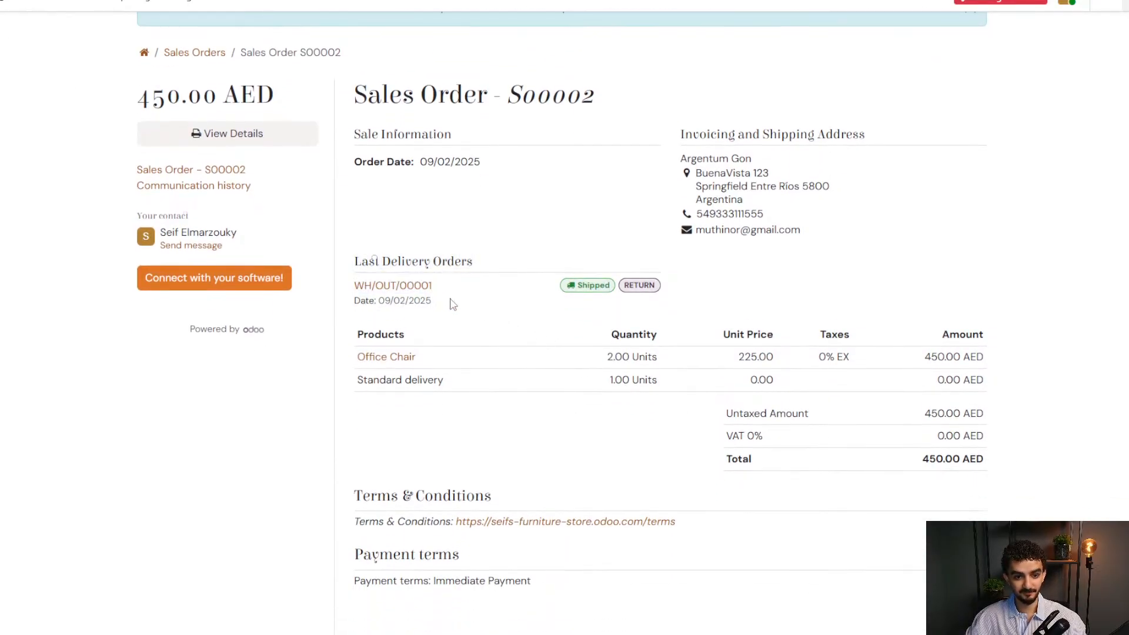
pyautogui.click(422, 288)
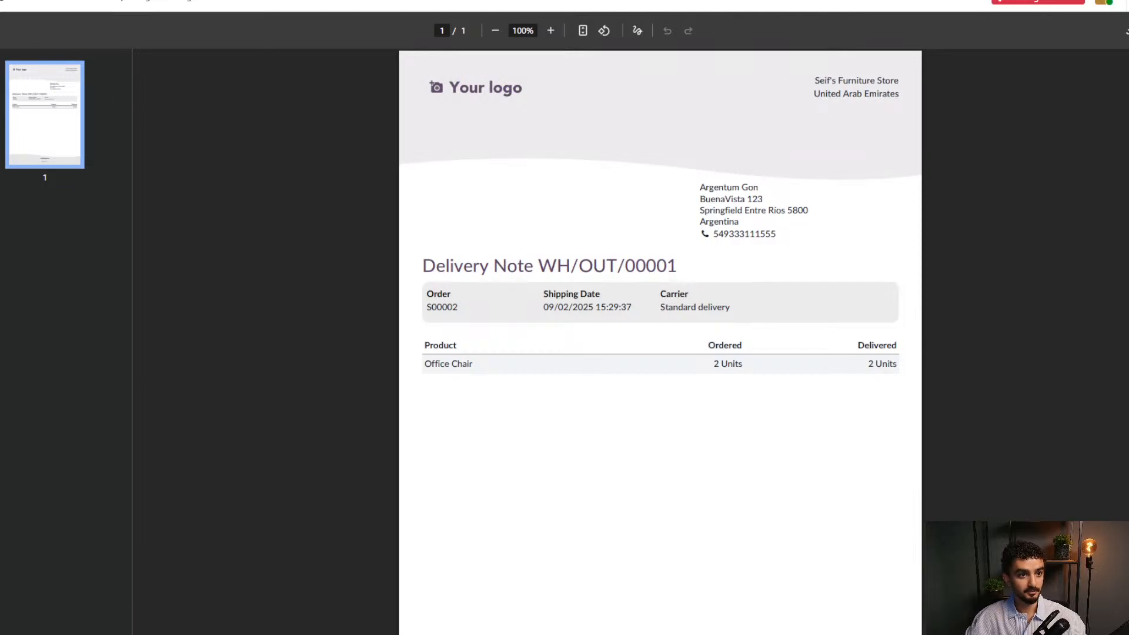
pyautogui.click(4, 2)
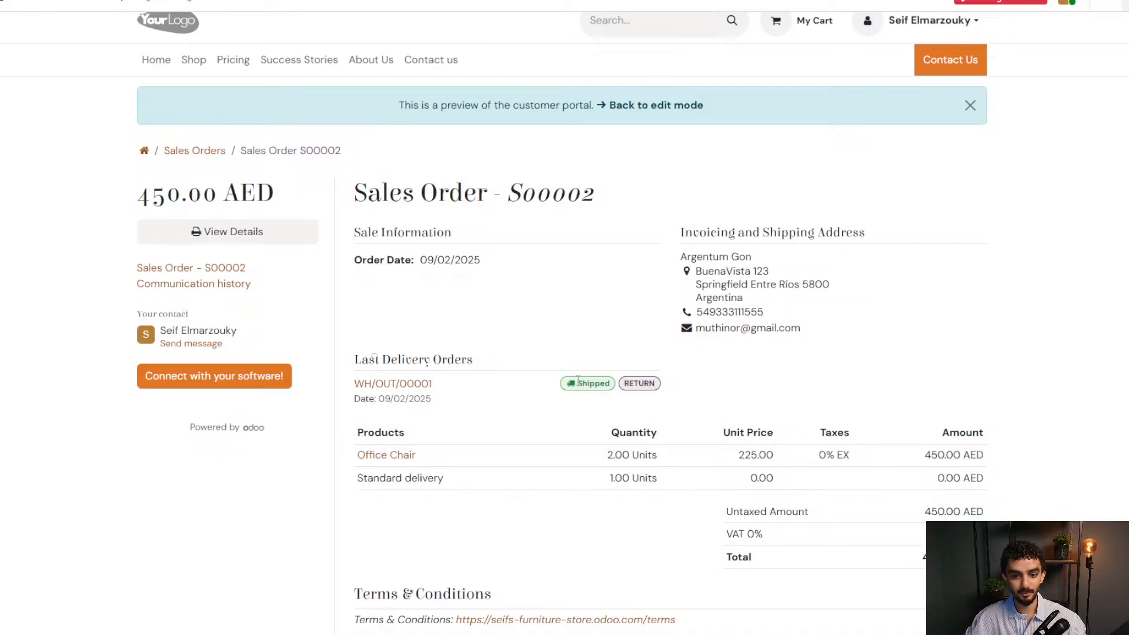
# Confirm the delivery status reads Shipped, then return to the Odoo home screen.
pyautogui.moveTo(578, 382); pyautogui.dragTo(603, 389)
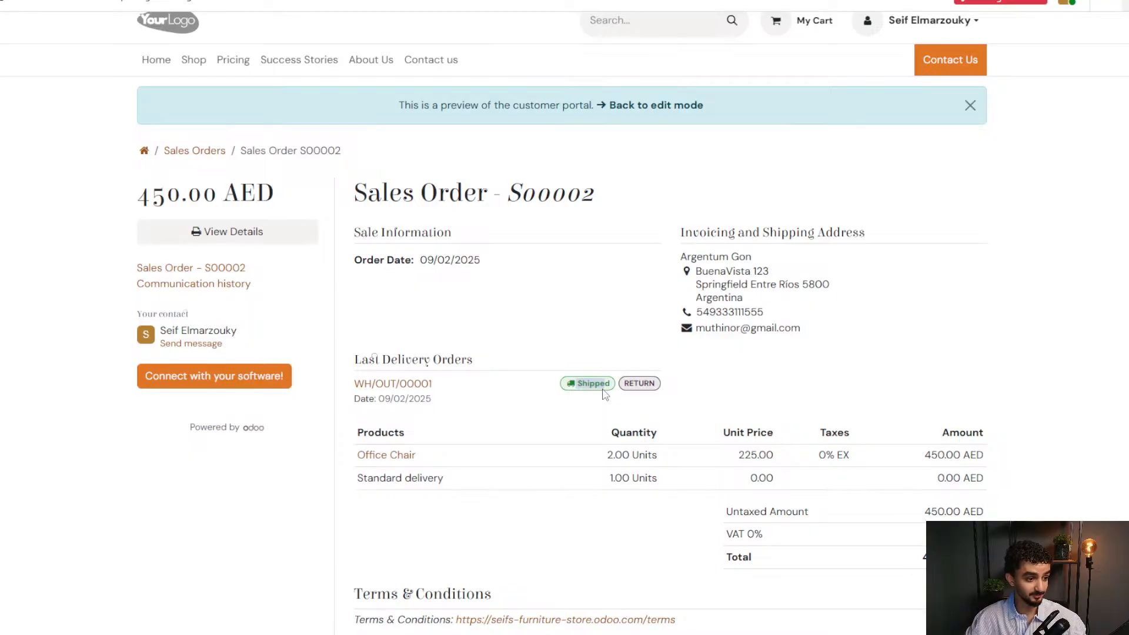
pyautogui.click(603, 390)
pyautogui.doubleClick(603, 383)
pyautogui.click(594, 399)
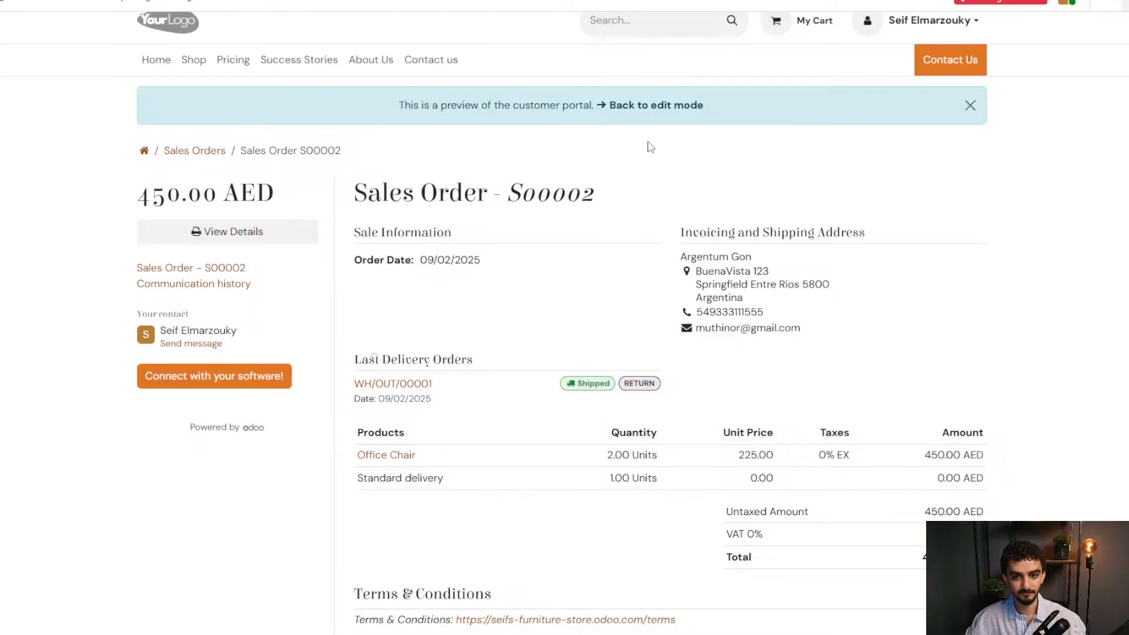
pyautogui.click(29, 7)
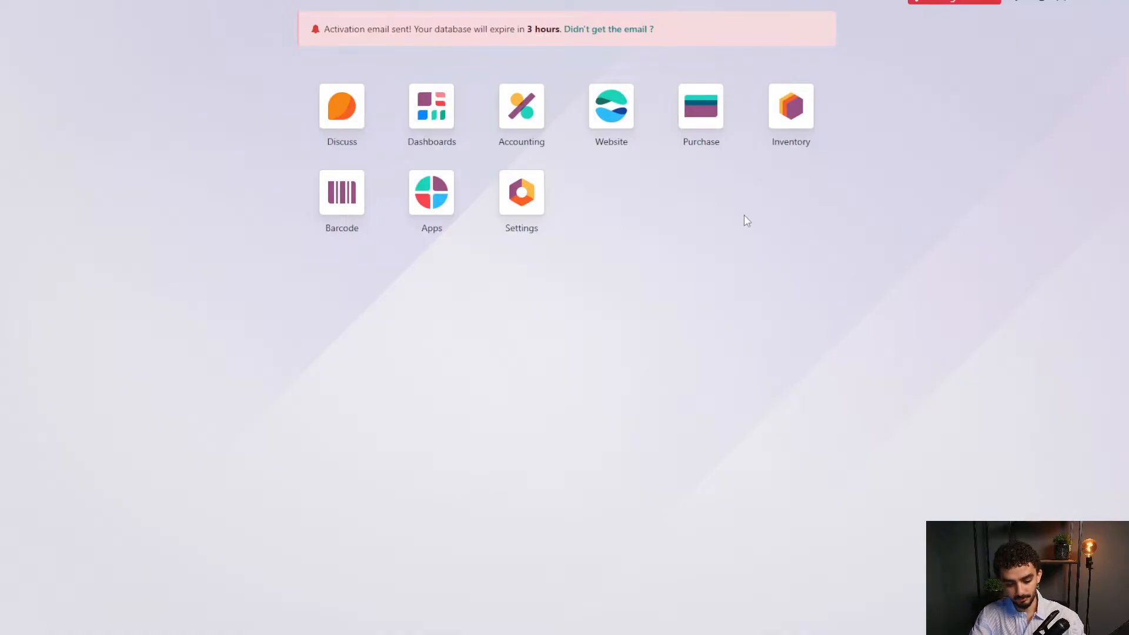
# Use the /app command to search modules for 'contact', then return to the home screen.
pyautogui.hotkey('ctrl', 'k')
pyautogui.write('/app')
pyautogui.press('Return')
pyautogui.write('contact')
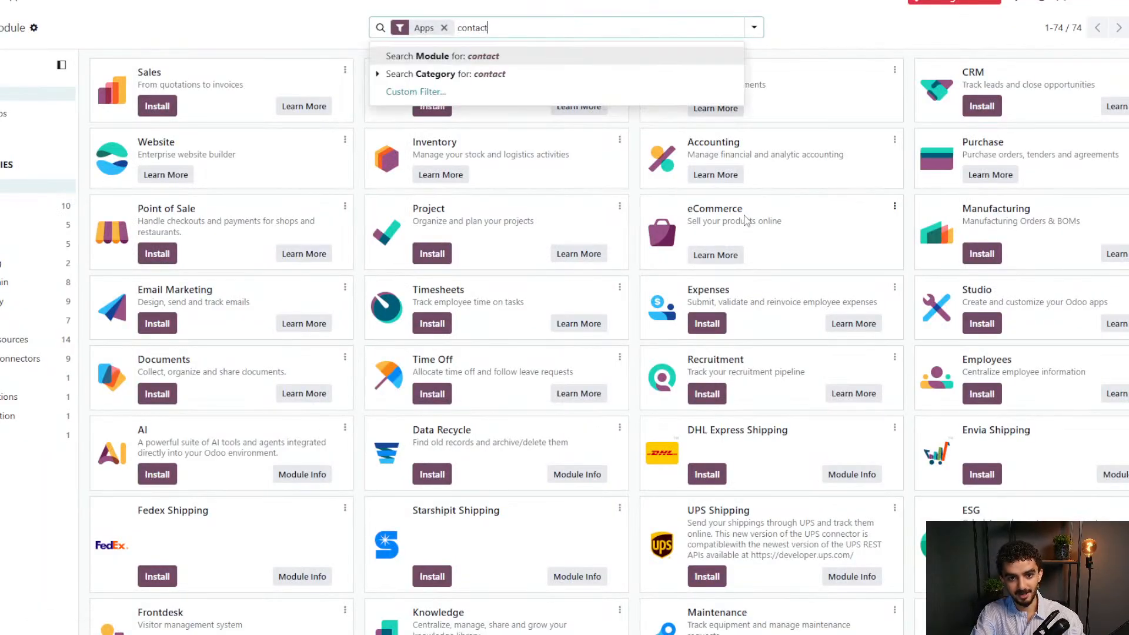
pyautogui.press('Return')
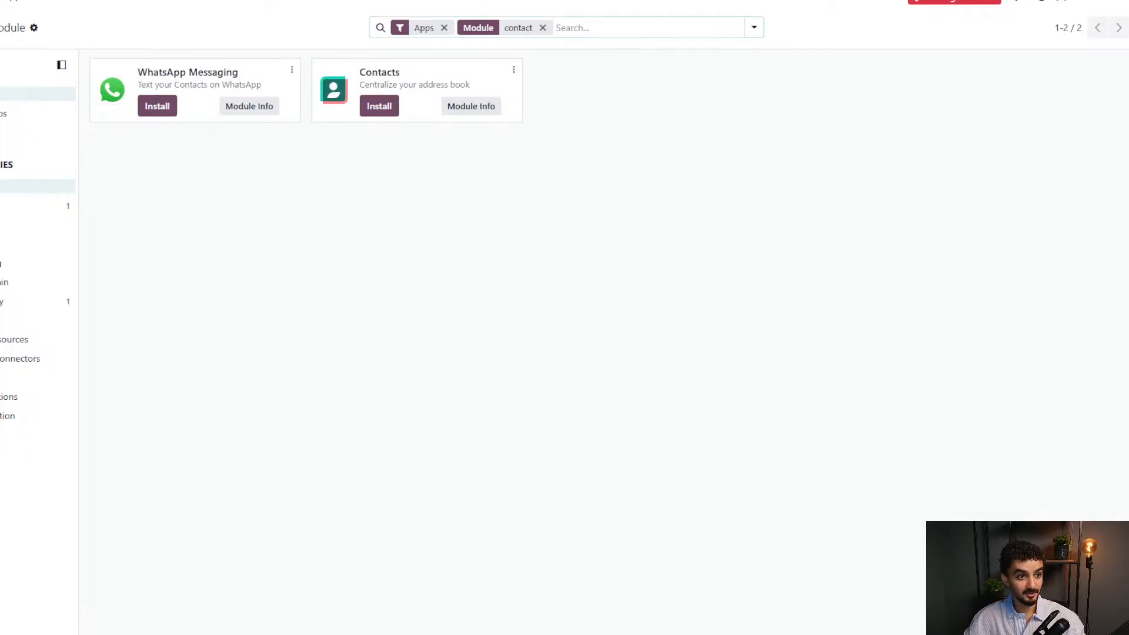
pyautogui.click(1, 2)
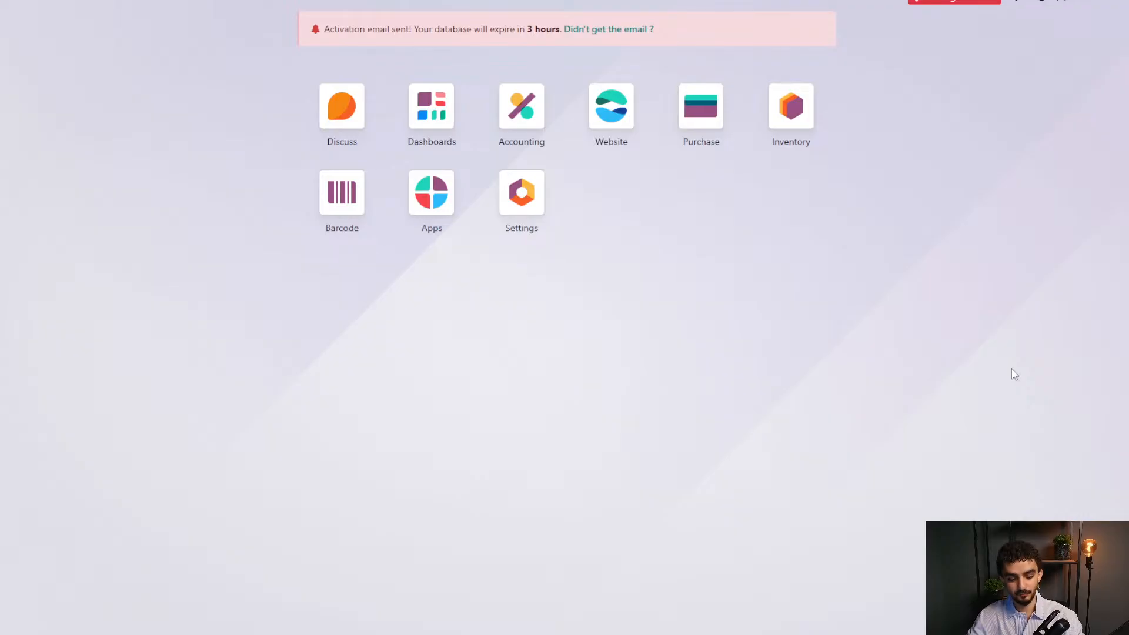
pyautogui.write('odoo.c')
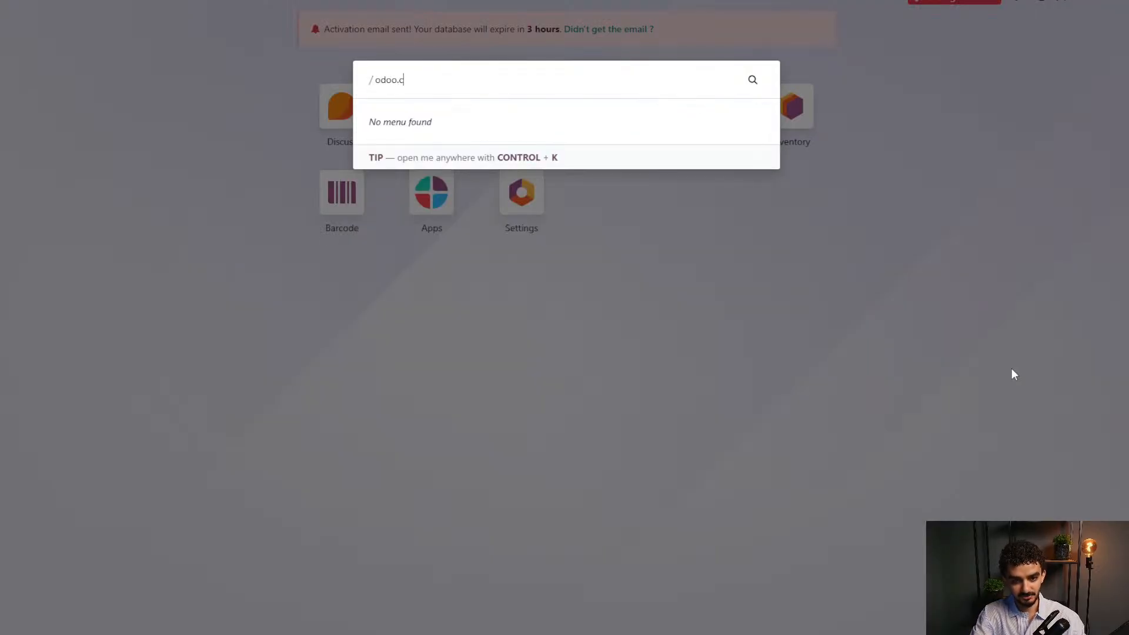
pyautogui.write('om/pricing')
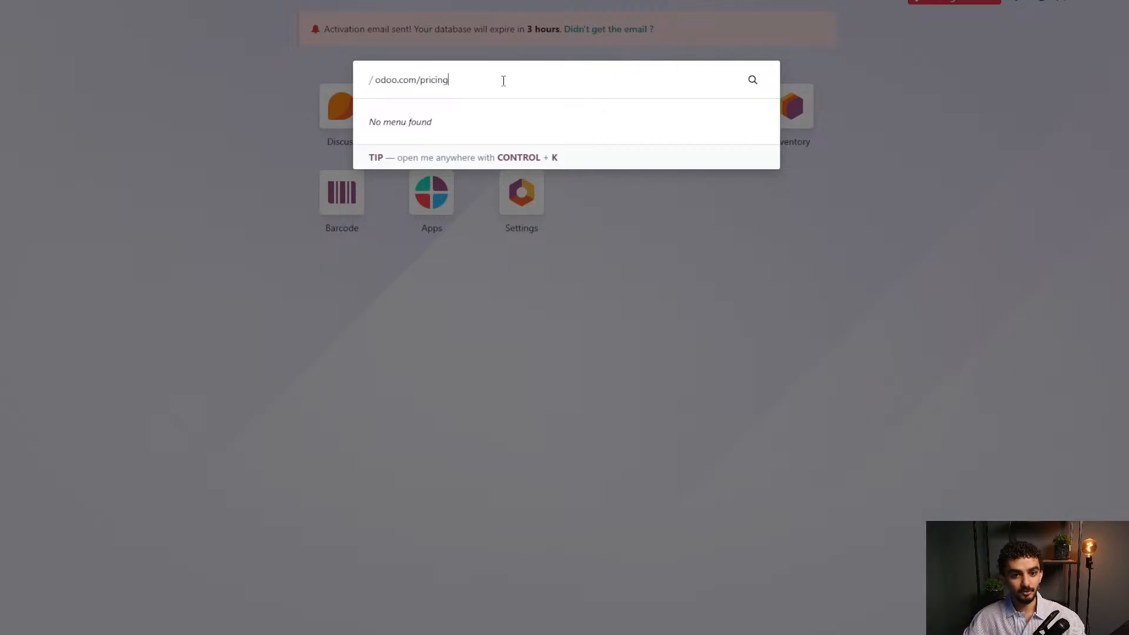
pyautogui.moveTo(502, 78); pyautogui.dragTo(372, 79)
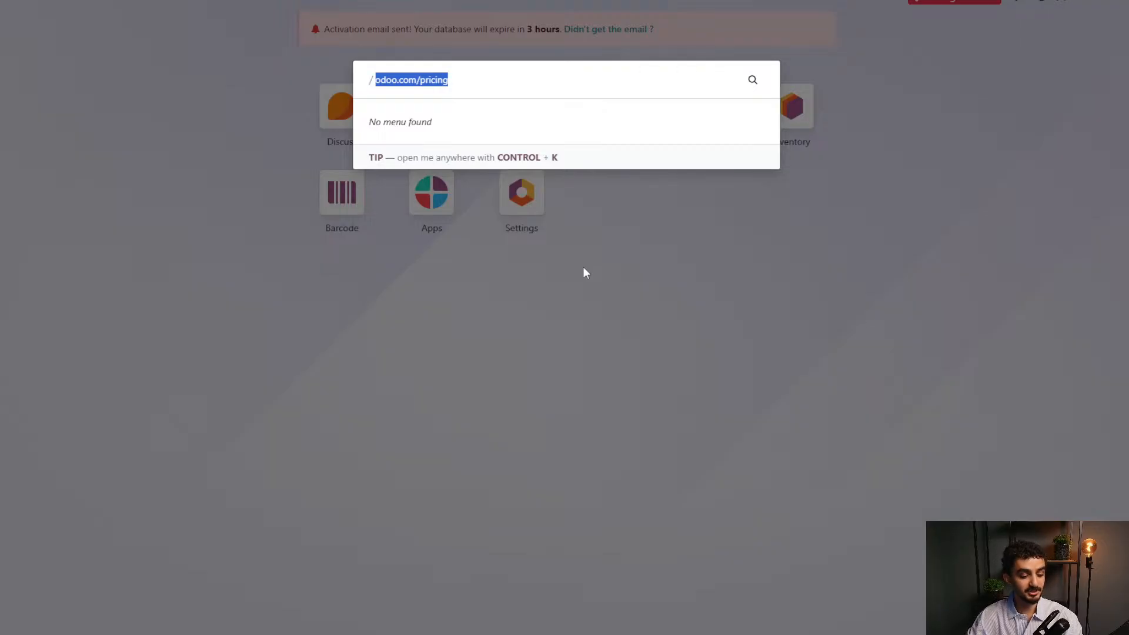
pyautogui.press('Escape')
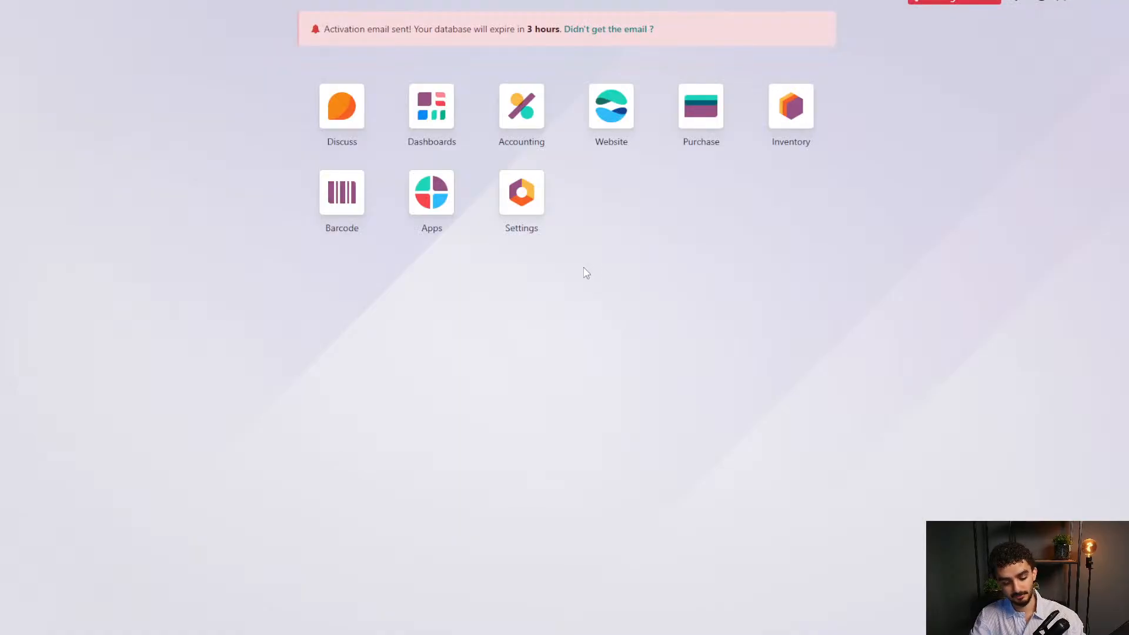
pyautogui.write('apps')
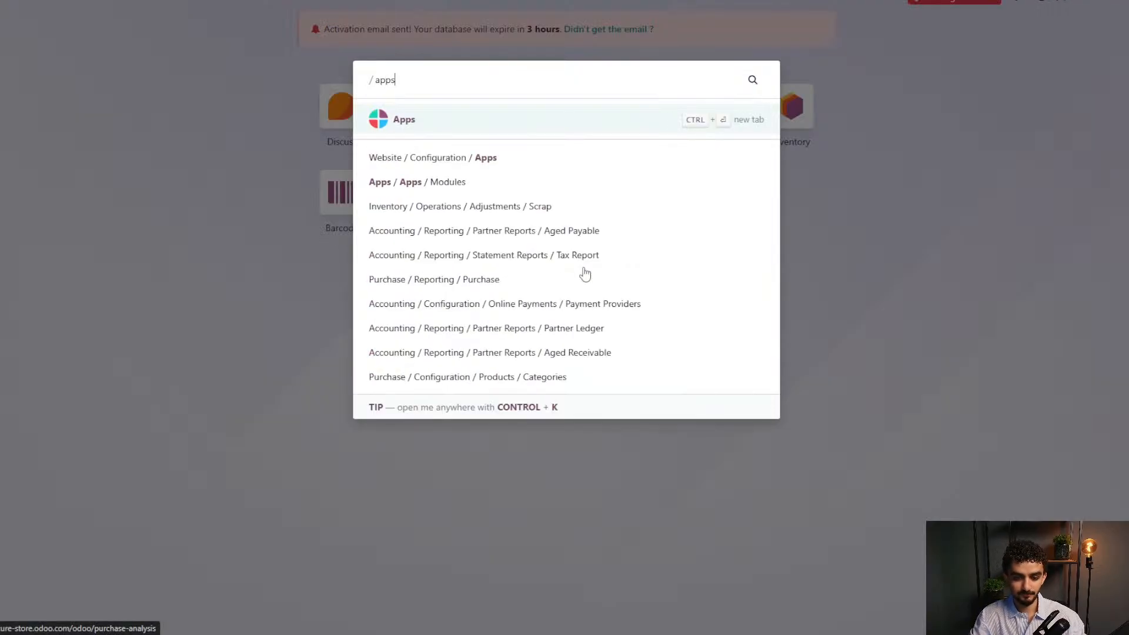
pyautogui.press('Return')
pyautogui.write('whatsa')
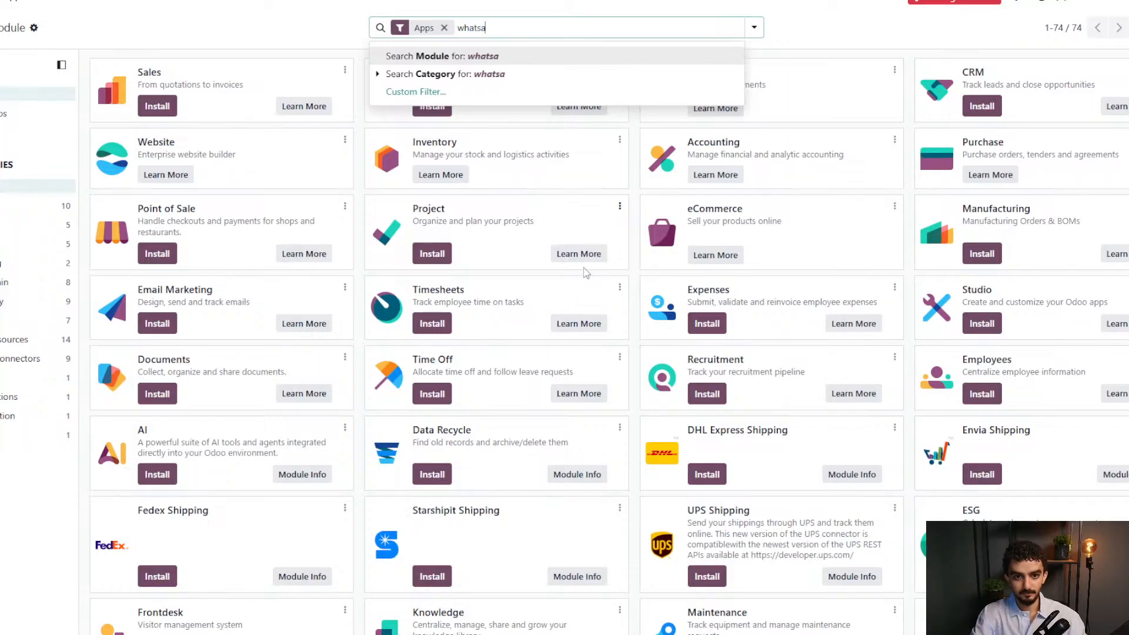
pyautogui.write('pp')
pyautogui.press('Return')
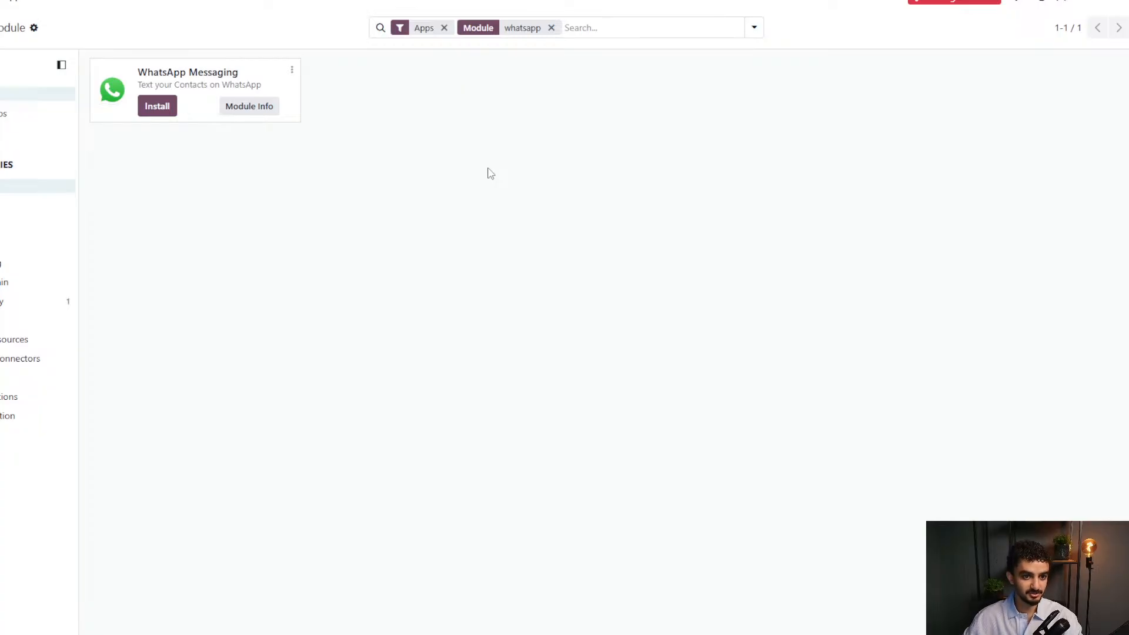
pyautogui.click(1011, 3)
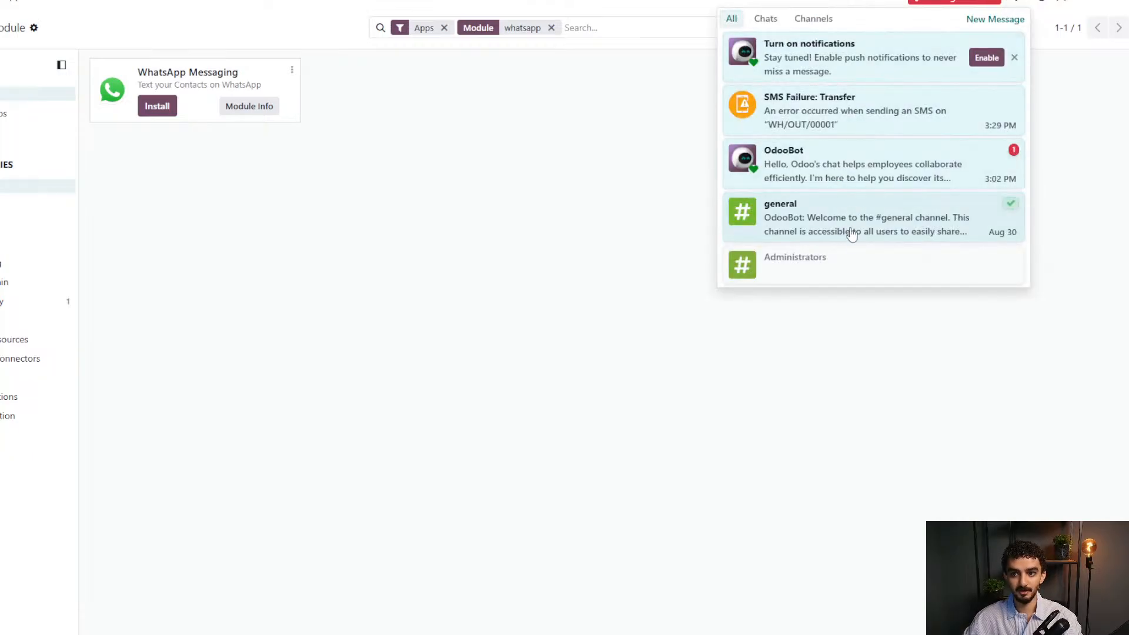
pyautogui.click(558, 202)
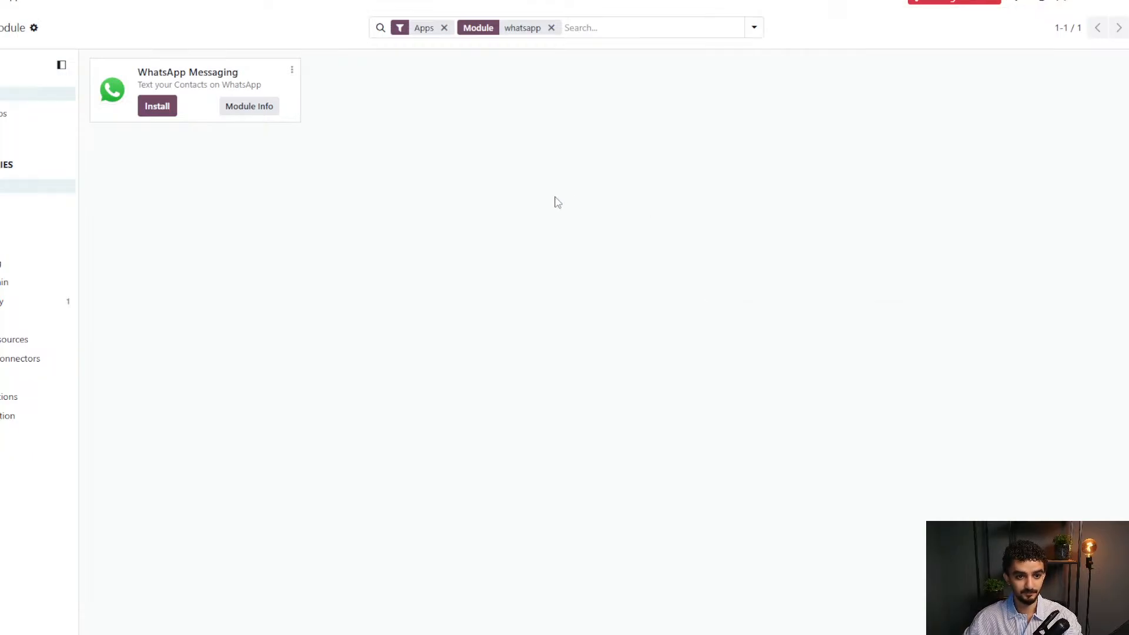
pyautogui.click(1, 1)
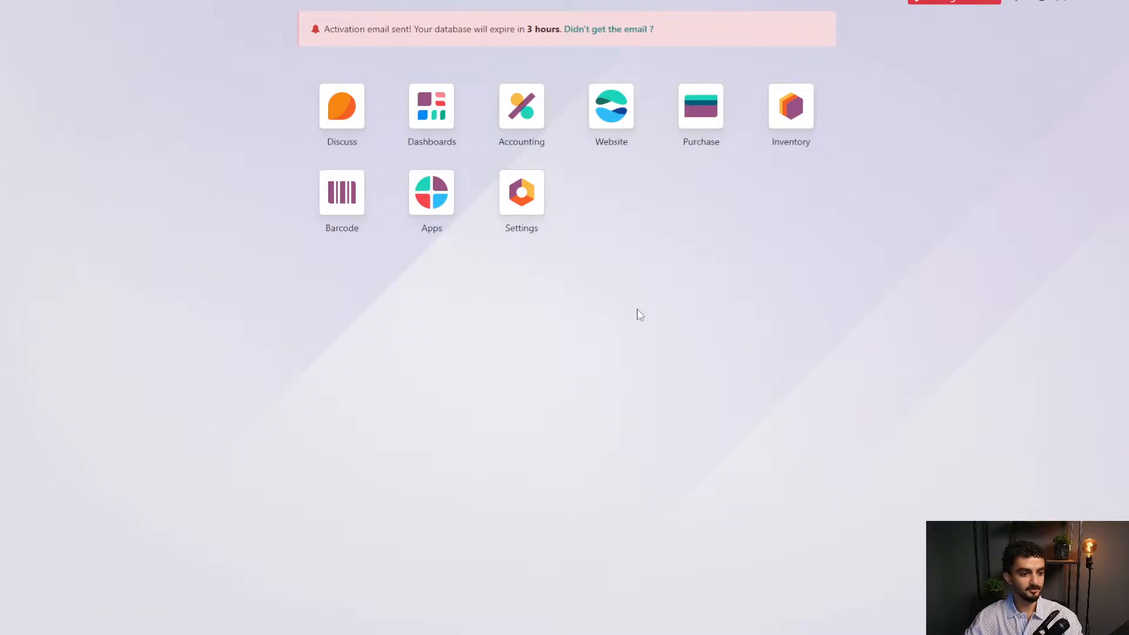
pyautogui.click(454, 109)
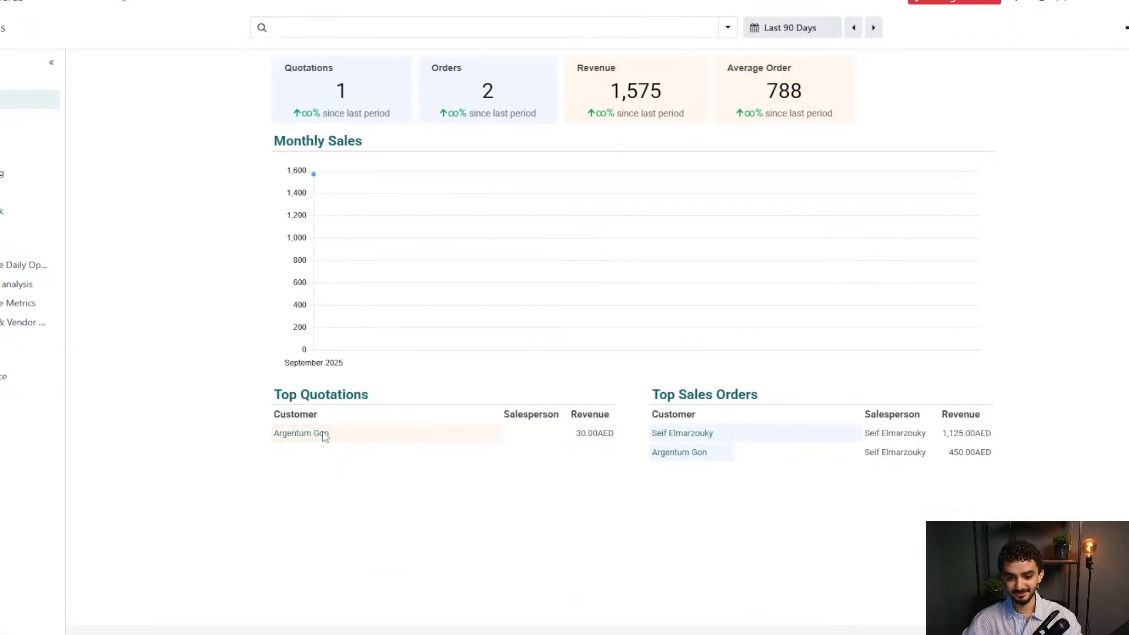
pyautogui.click(38, 12)
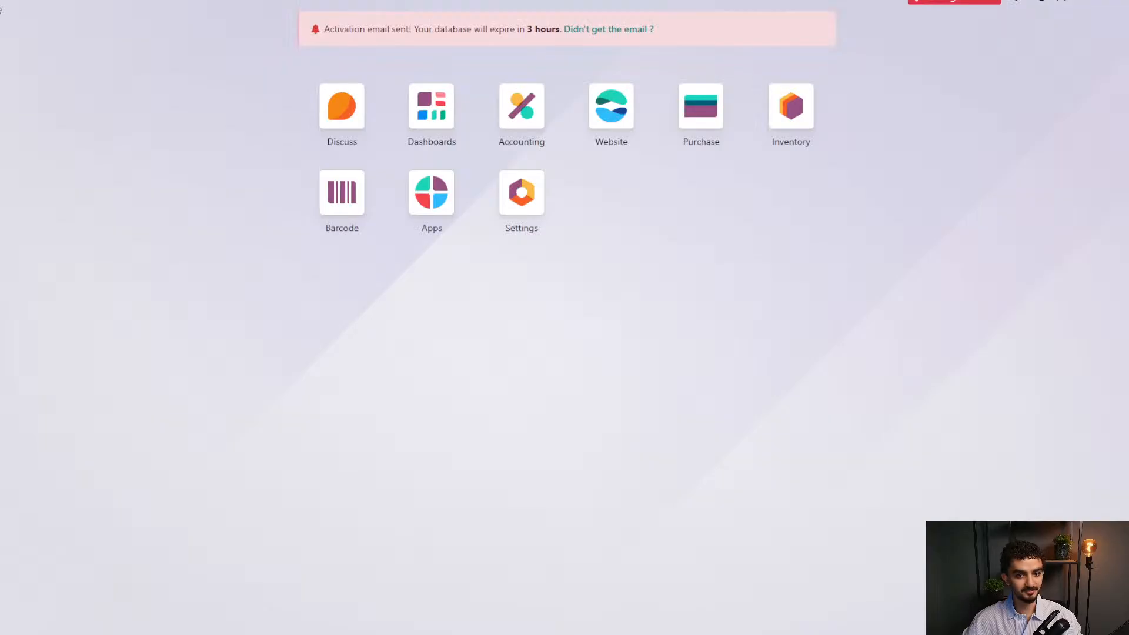
pyautogui.click(542, 113)
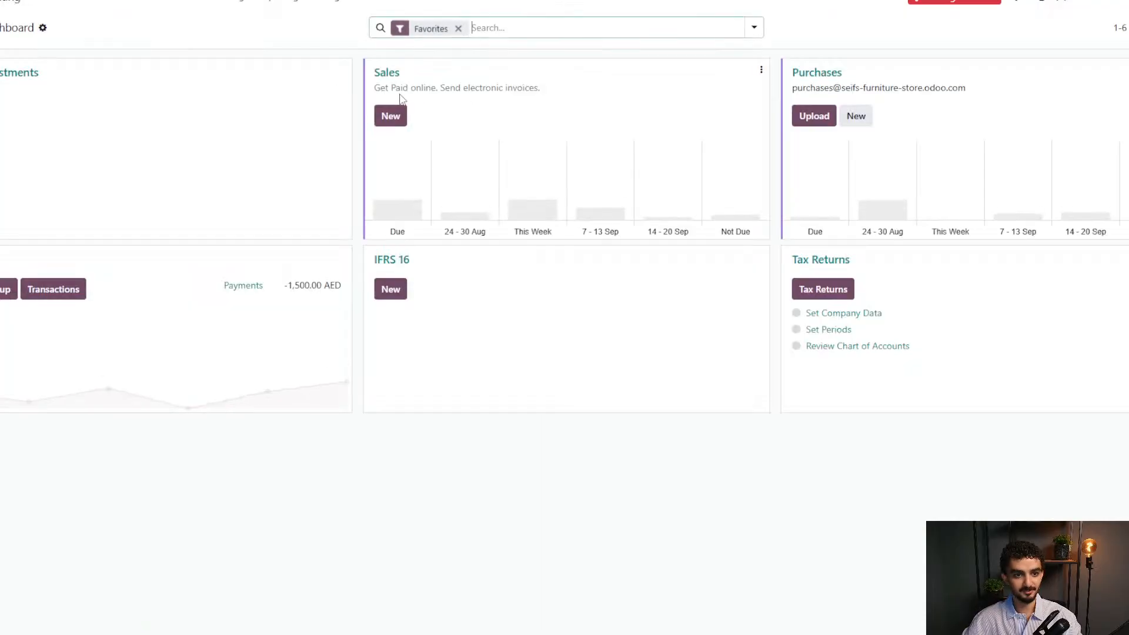
pyautogui.click(100, 5)
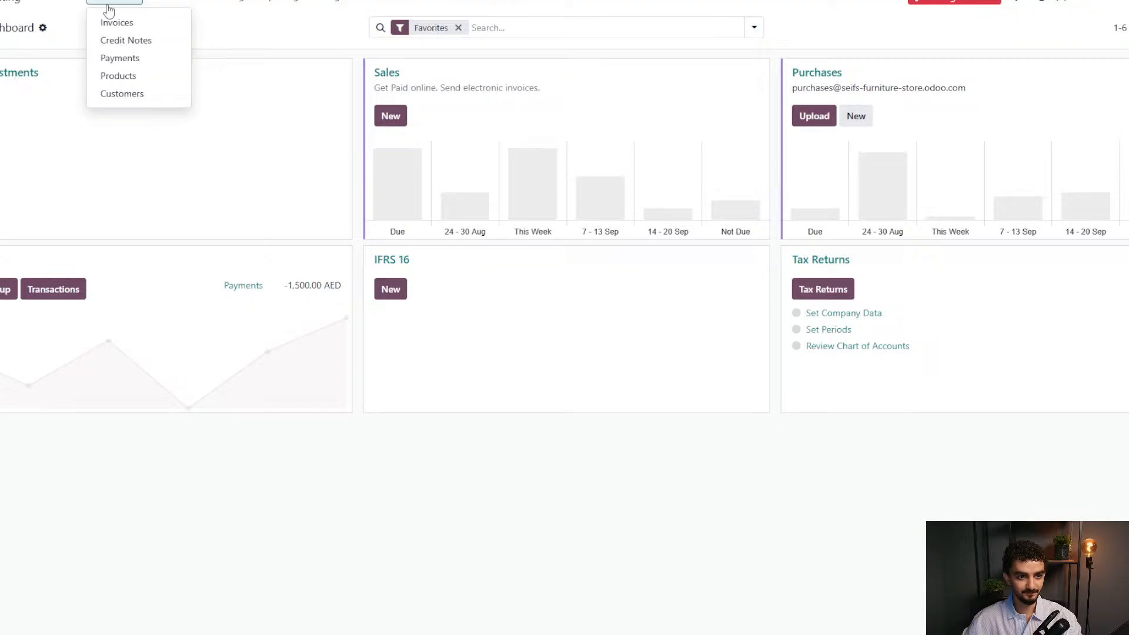
pyautogui.click(136, 92)
pyautogui.click(493, 27)
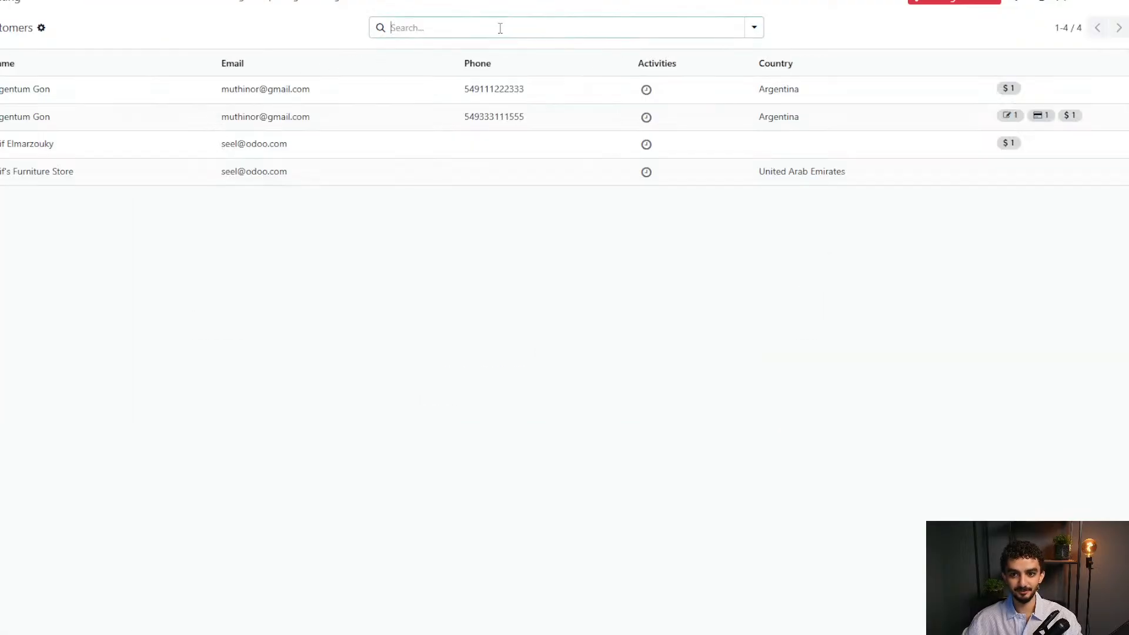
pyautogui.click(403, 120)
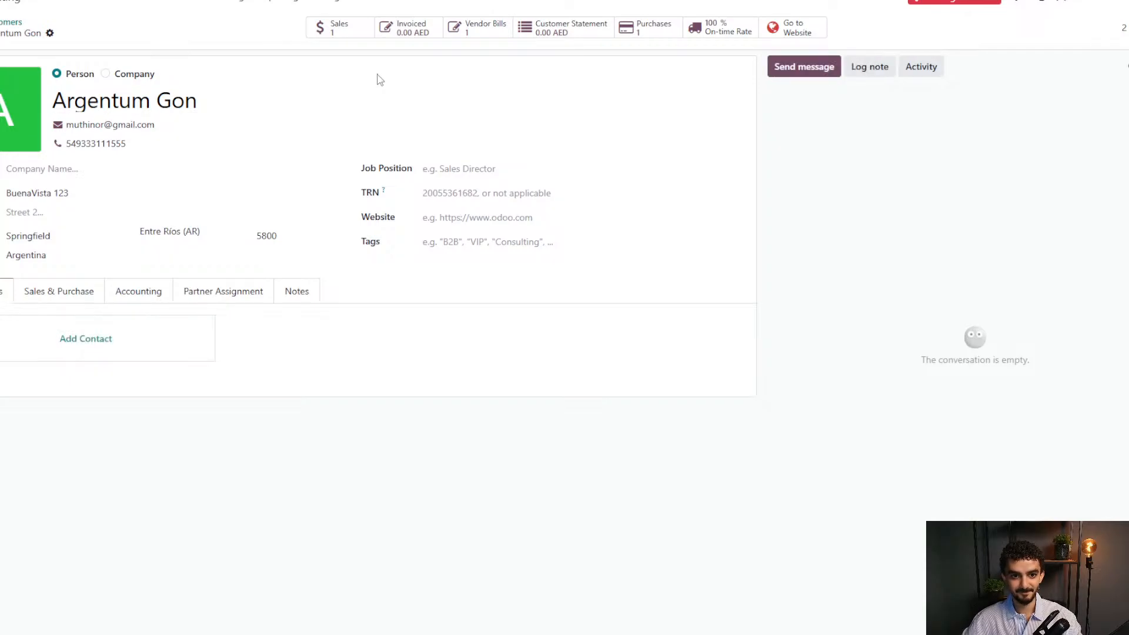
pyautogui.click(353, 34)
pyautogui.click(334, 89)
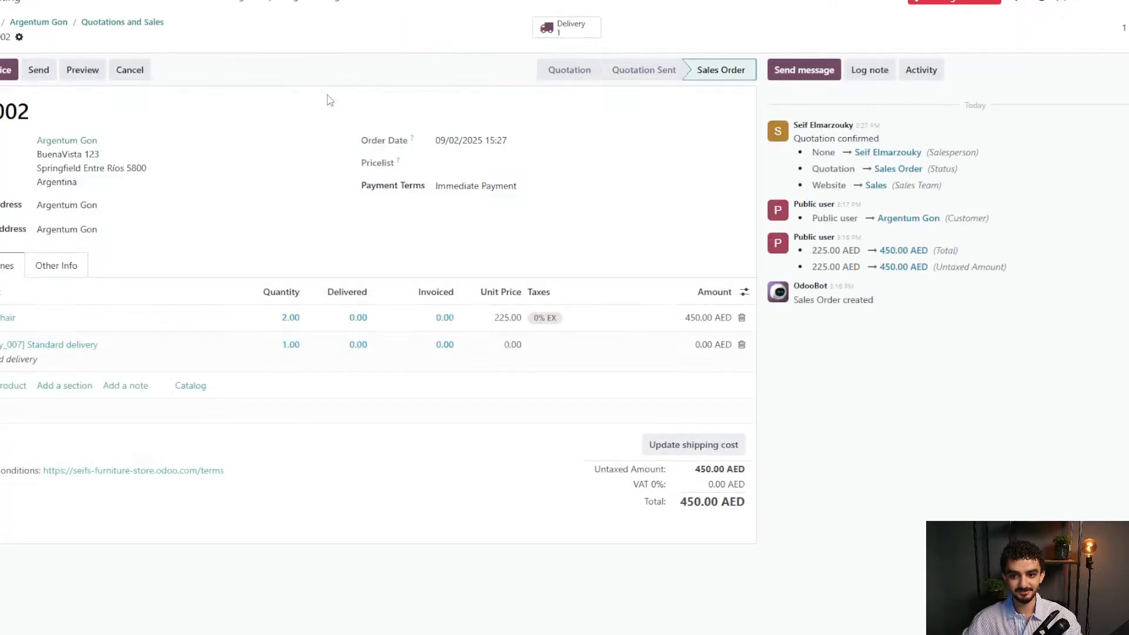
pyautogui.click(82, 70)
pyautogui.scroll(-10, 705, 384)
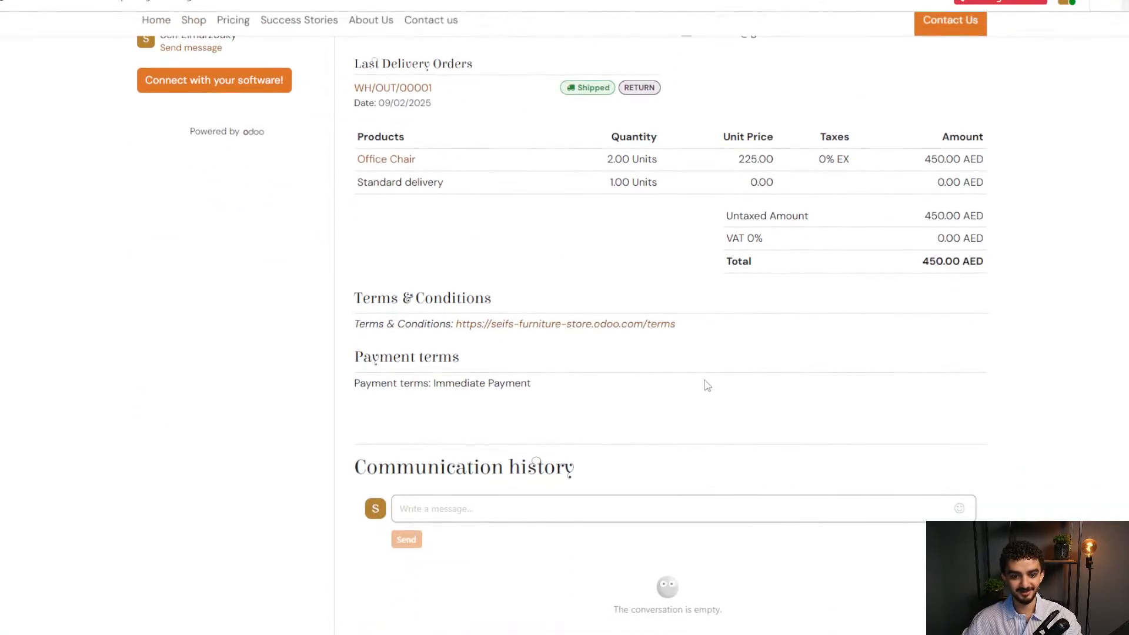
pyautogui.scroll(5, 606, 329)
pyautogui.scroll(5, 606, 328)
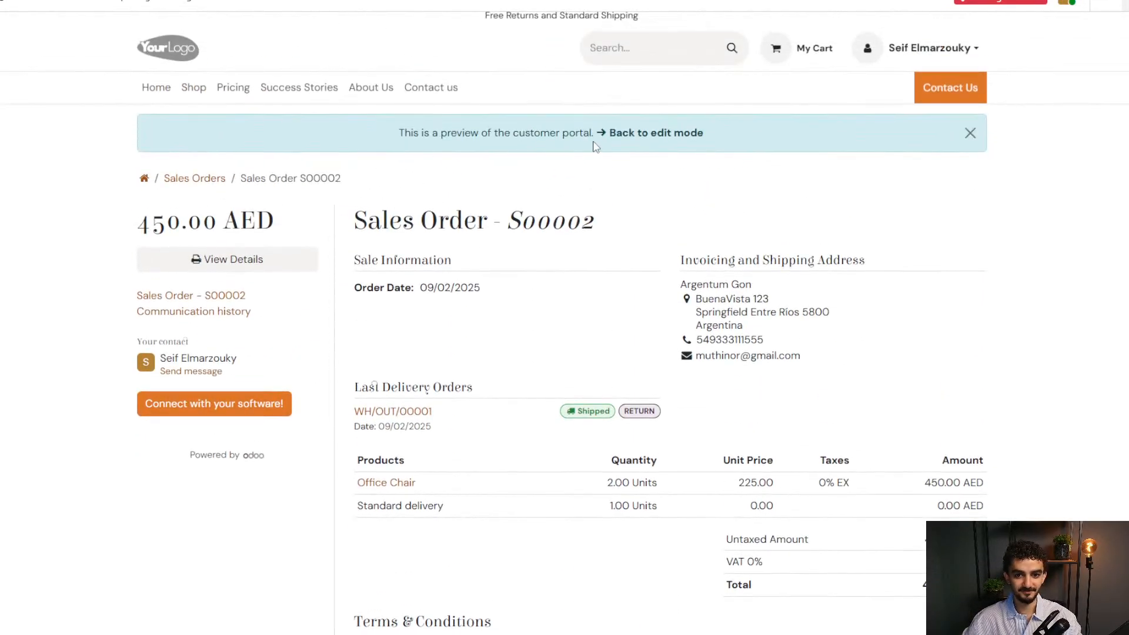
pyautogui.click(624, 133)
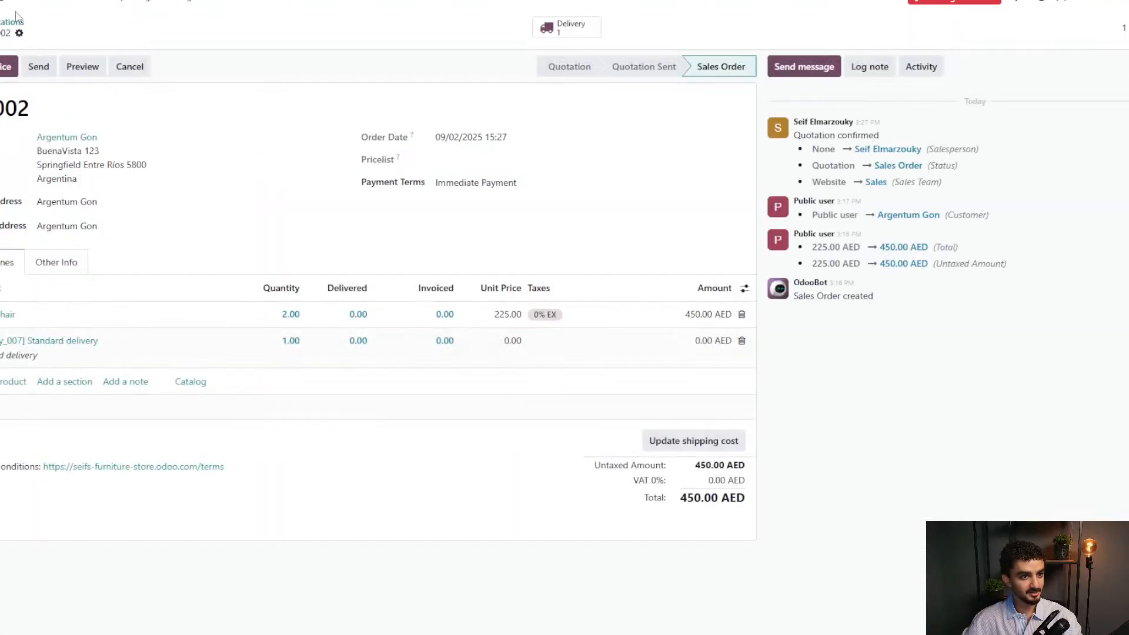
pyautogui.click(4, 3)
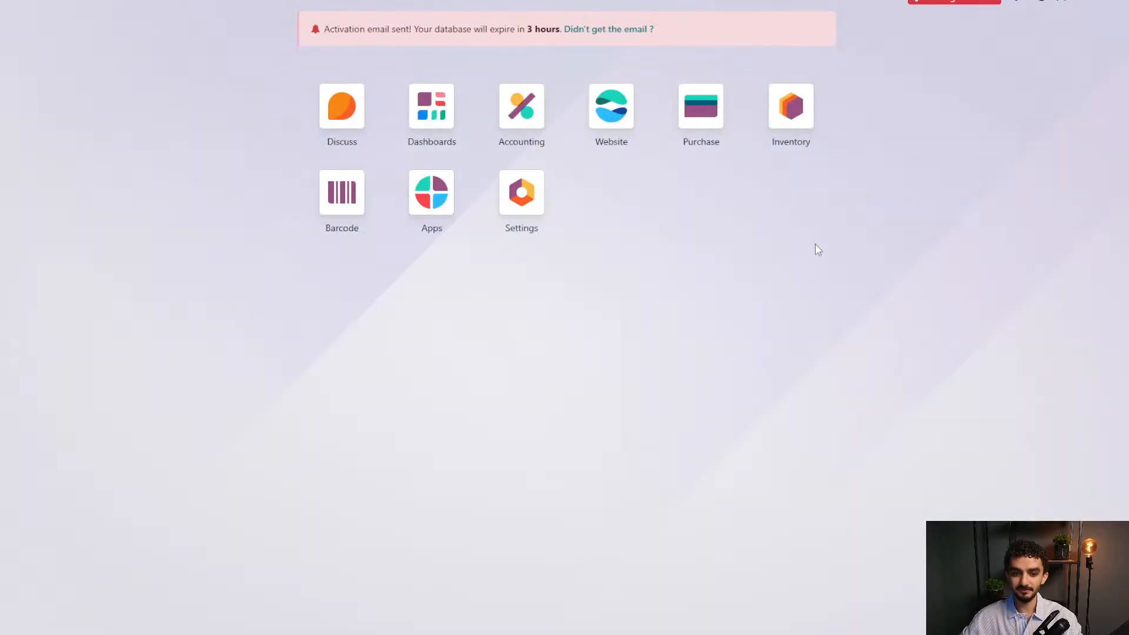